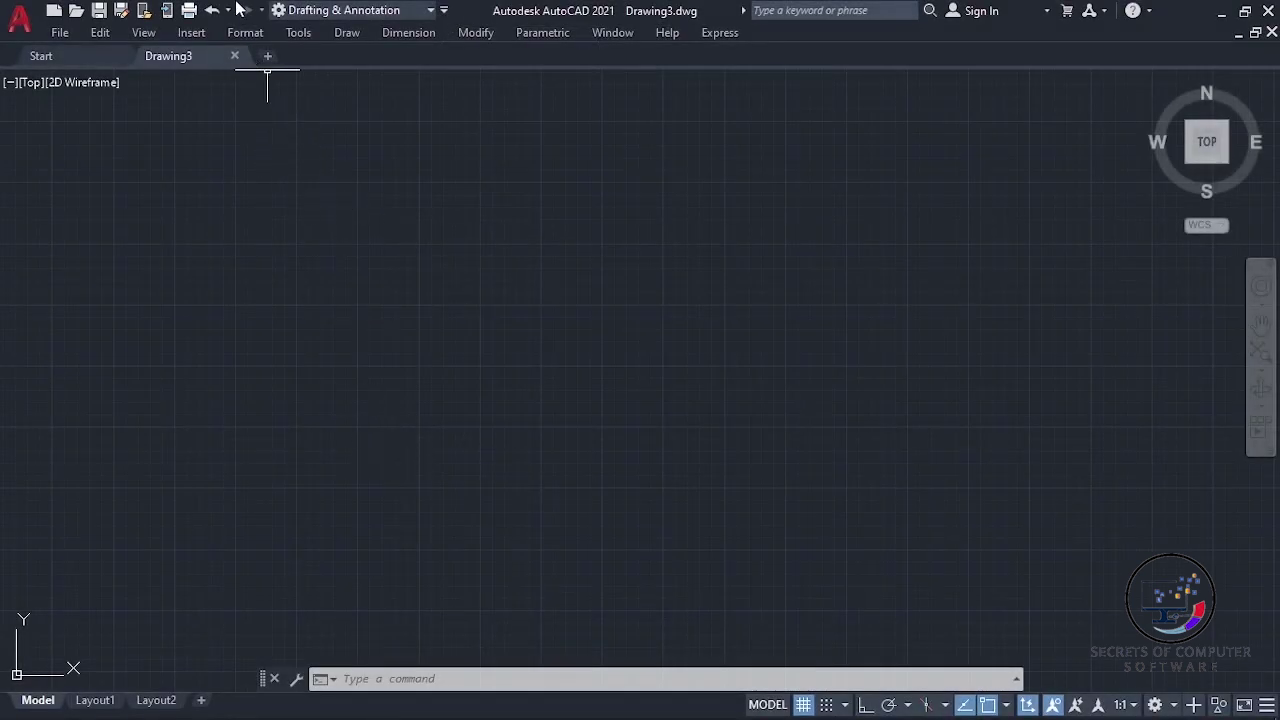
Step: Set the drawing's length precision to 0.0 in the Drawing Units dialog
click(245, 33)
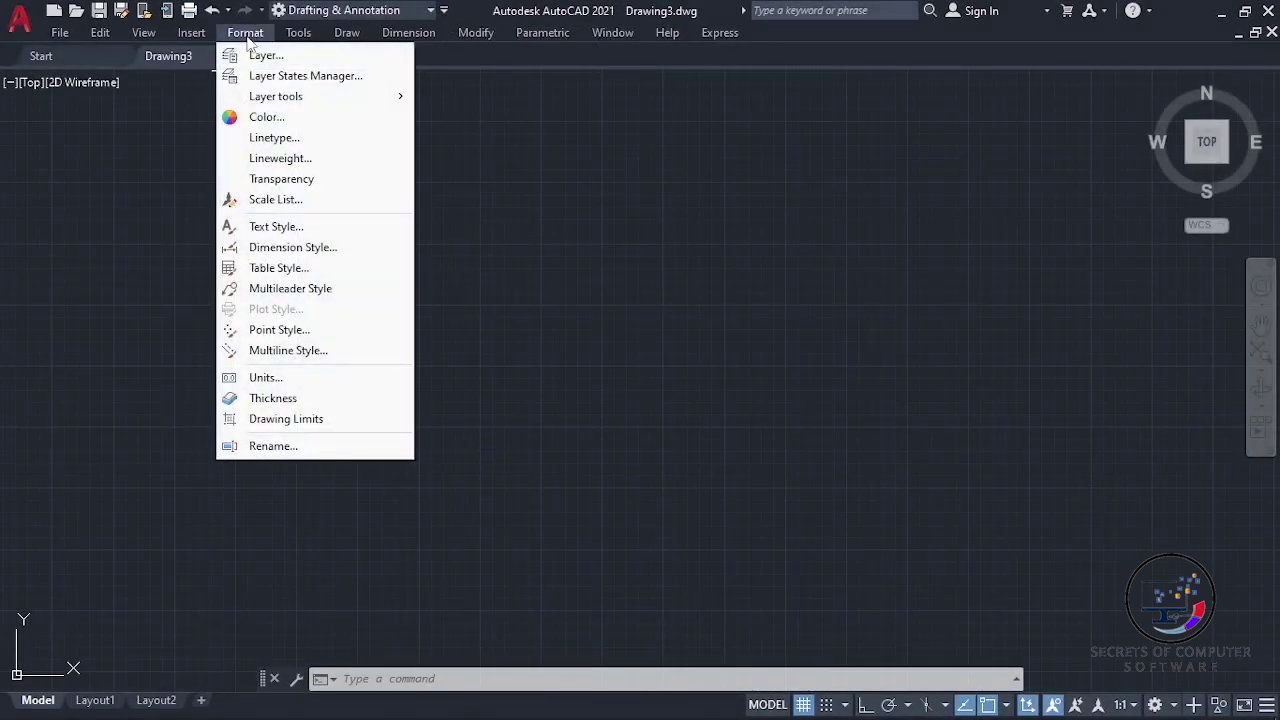
click(262, 377)
click(567, 274)
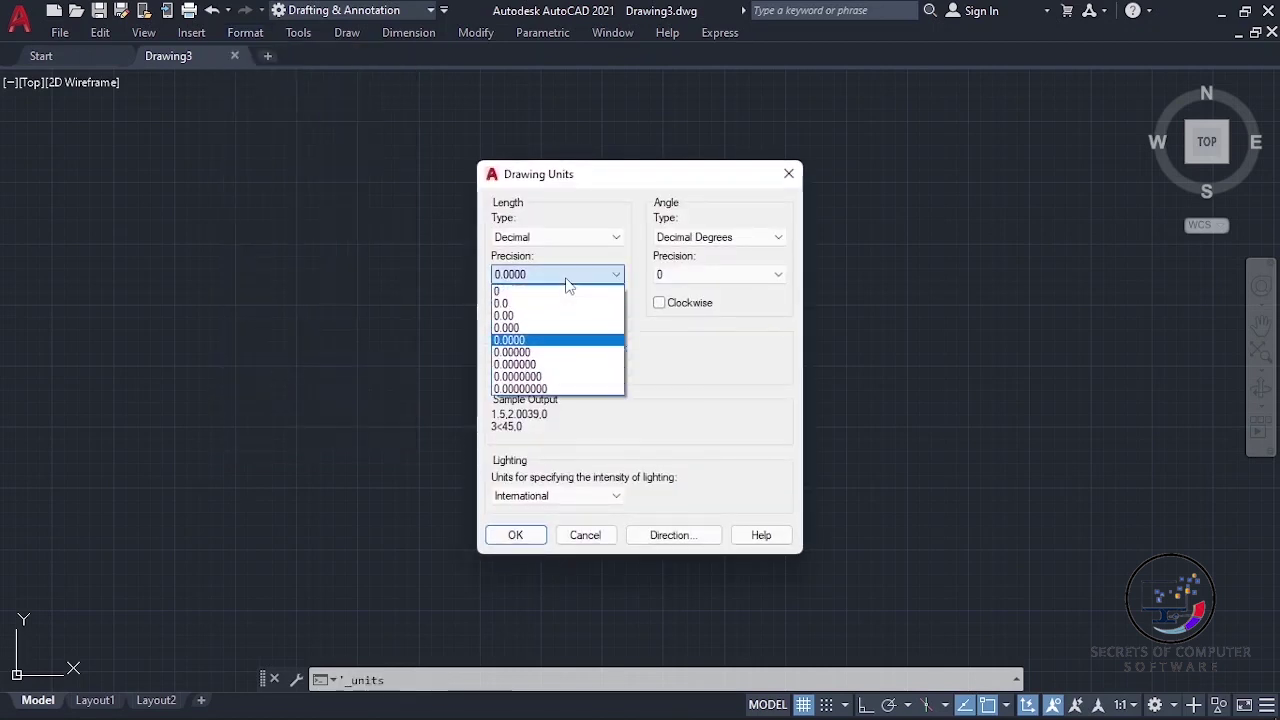
click(543, 301)
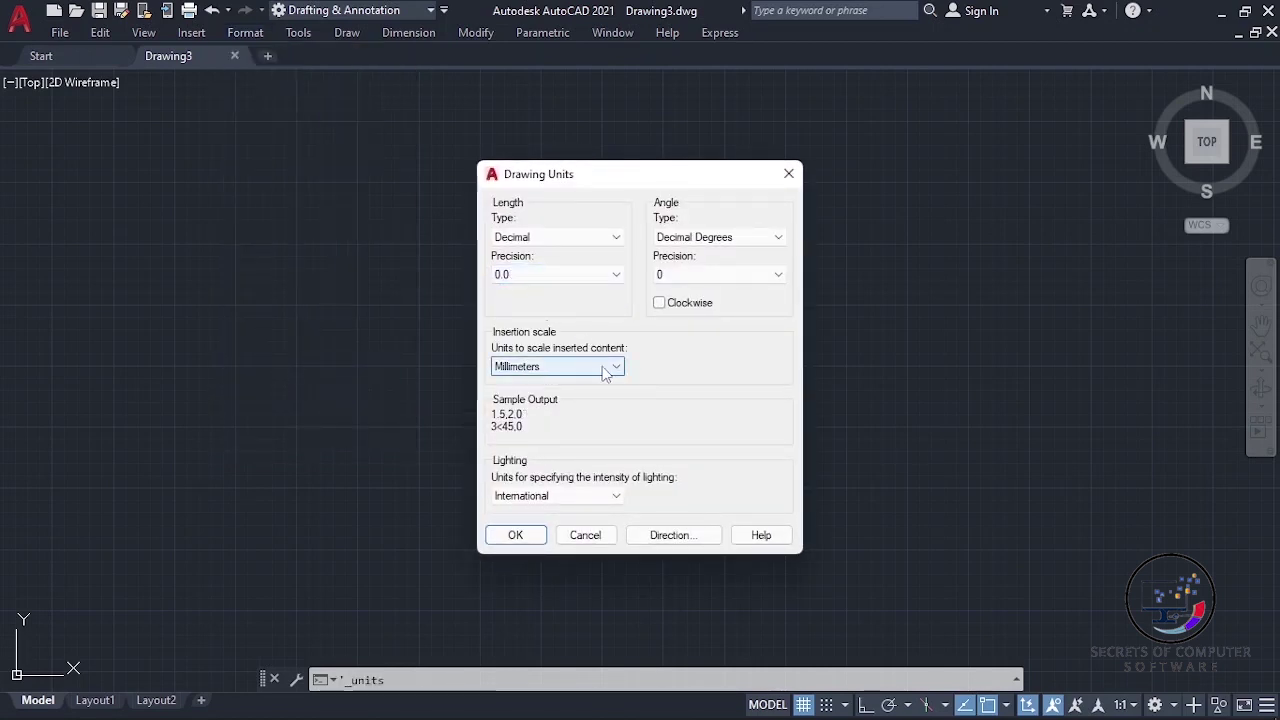
click(515, 535)
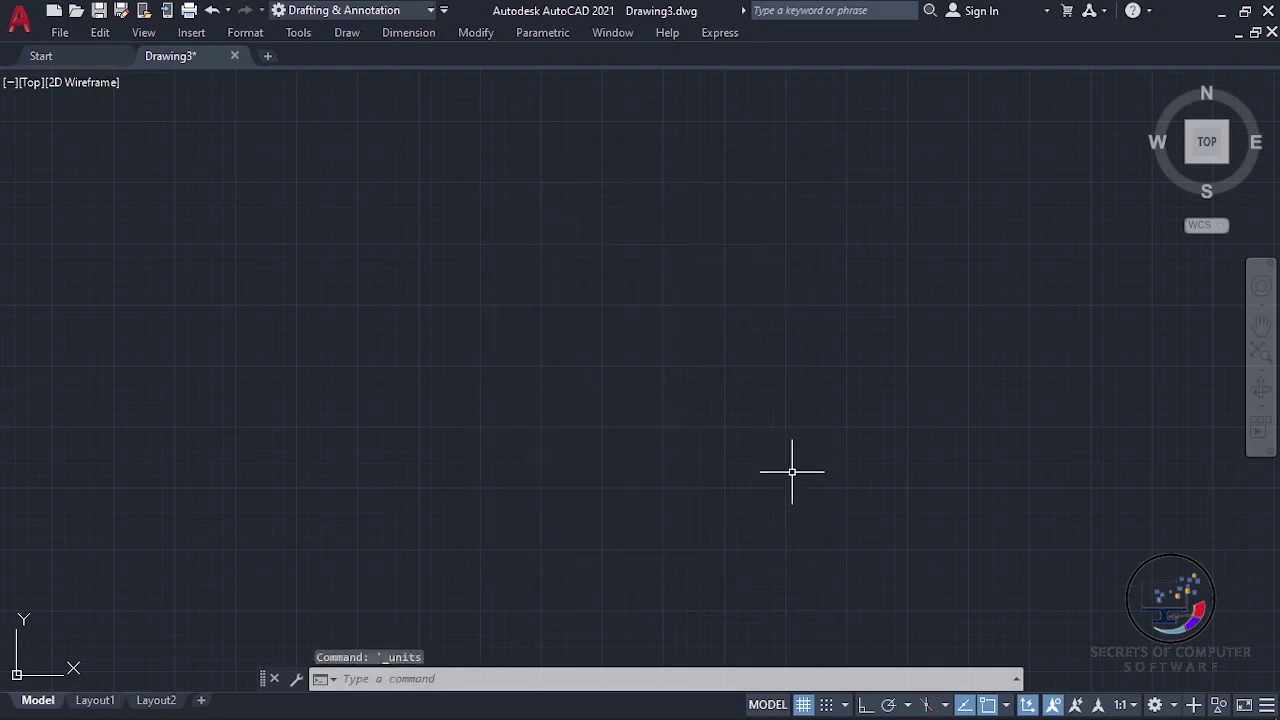
Step: Start the profile with Ortho on: a 90 mm base, 220 mm upright and 20 mm top
click(347, 32)
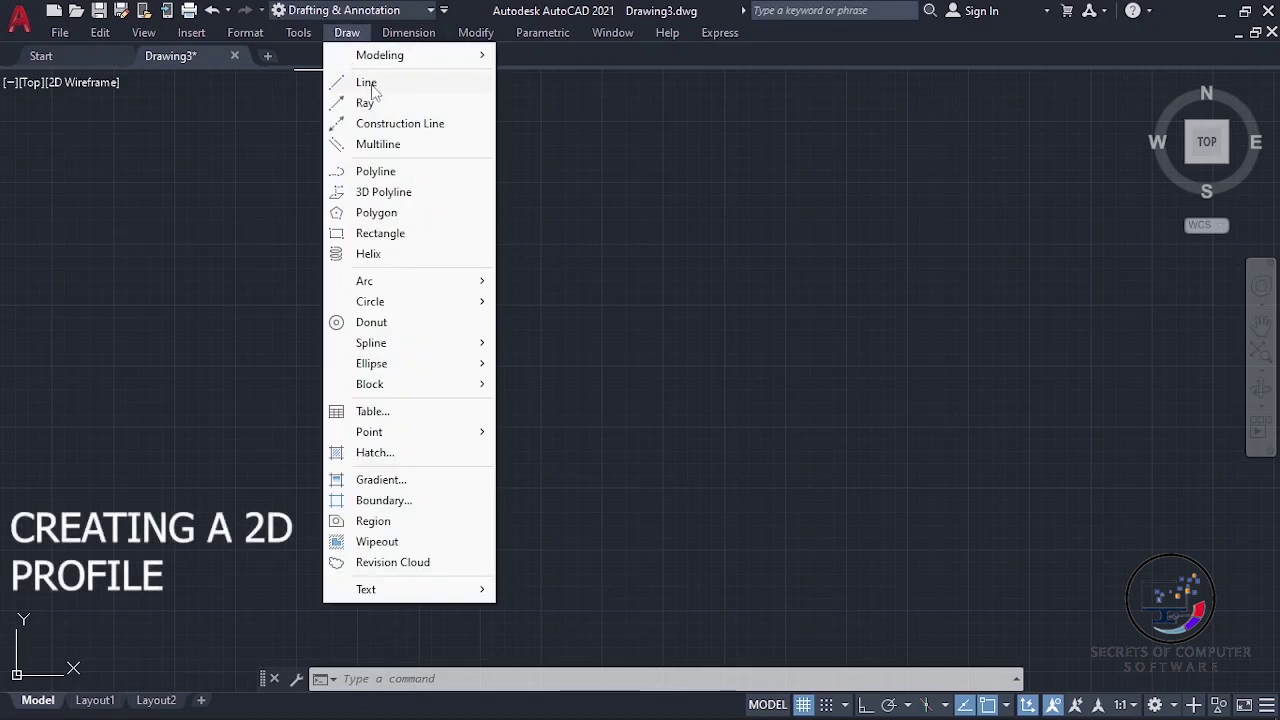
click(366, 83)
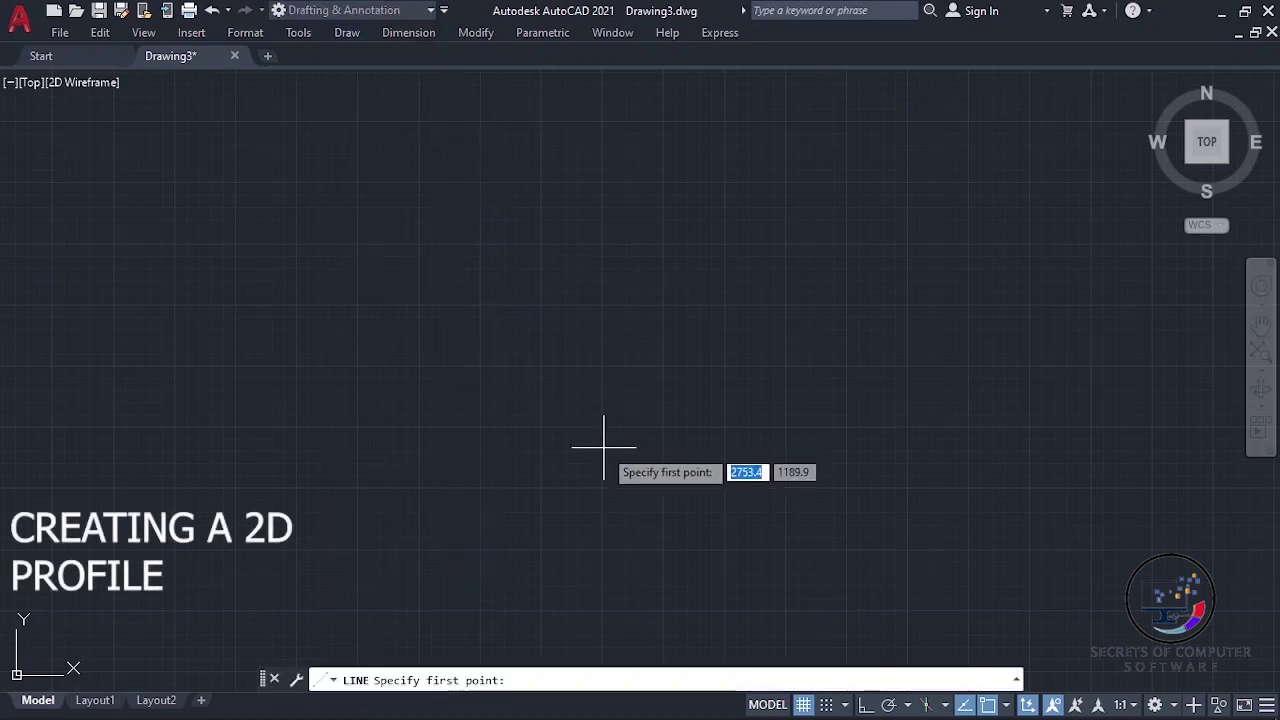
click(692, 460)
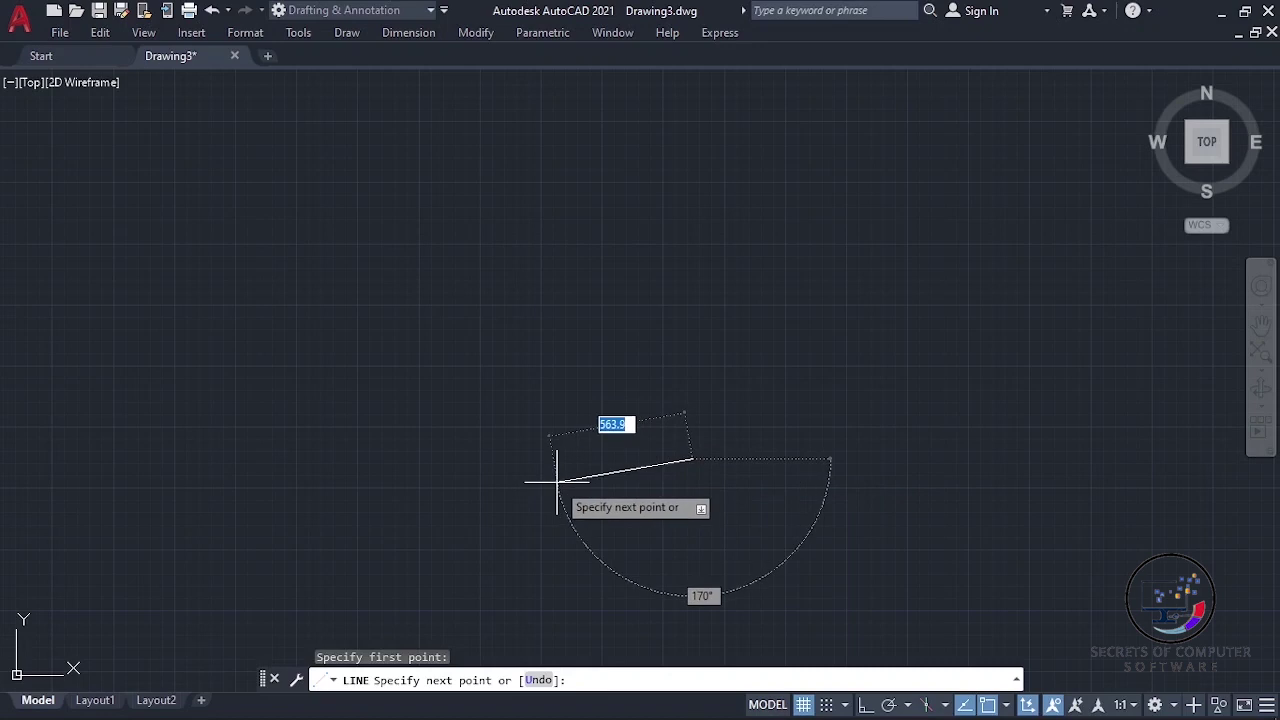
click(866, 704)
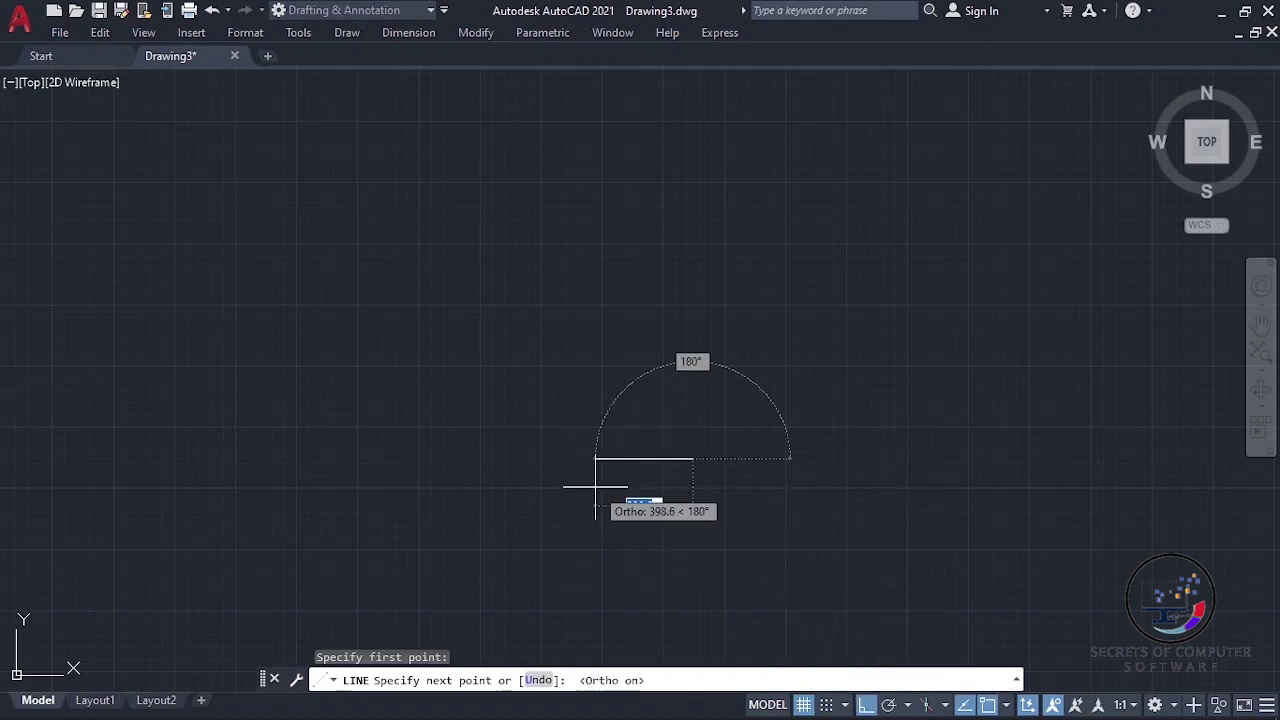
text(90)
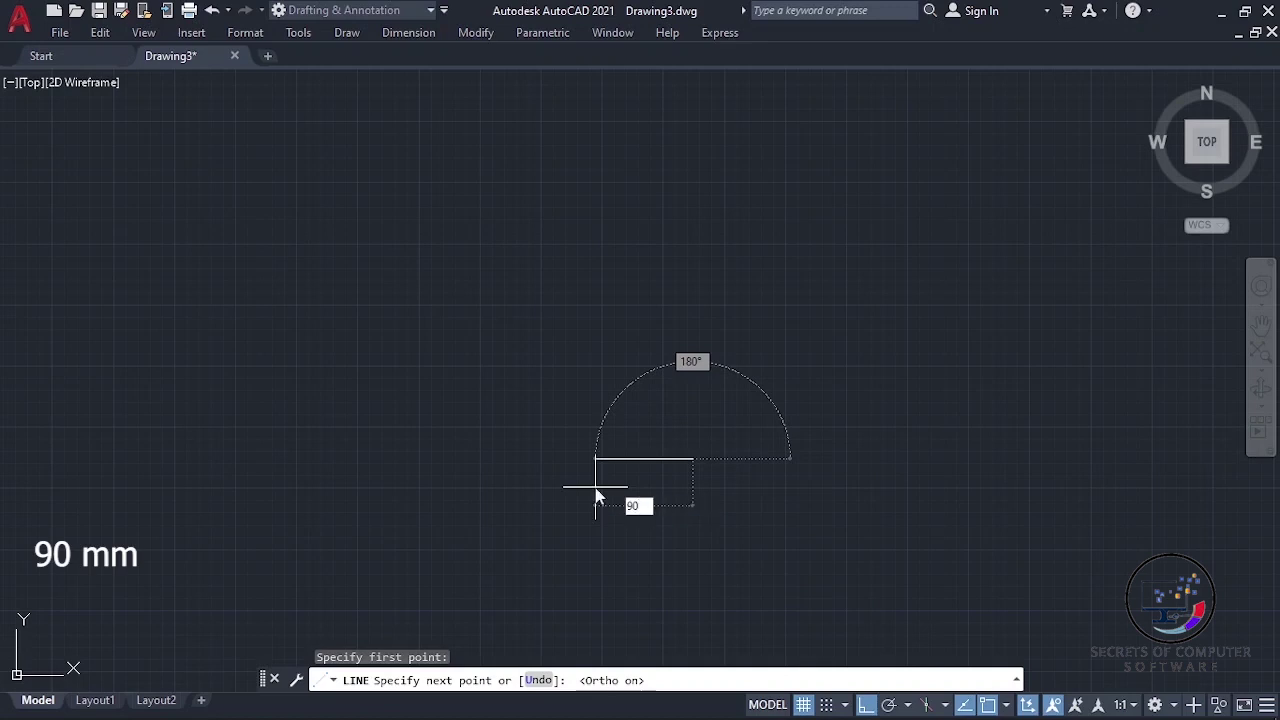
key(Return)
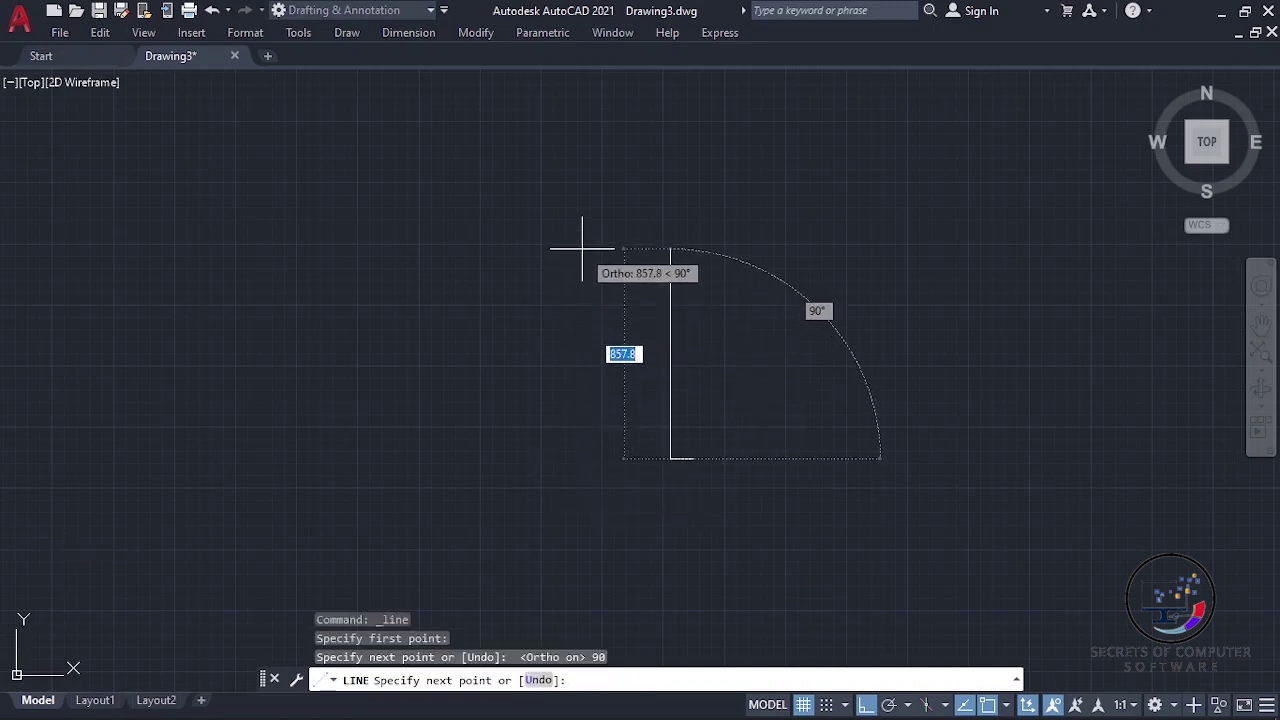
text(220)
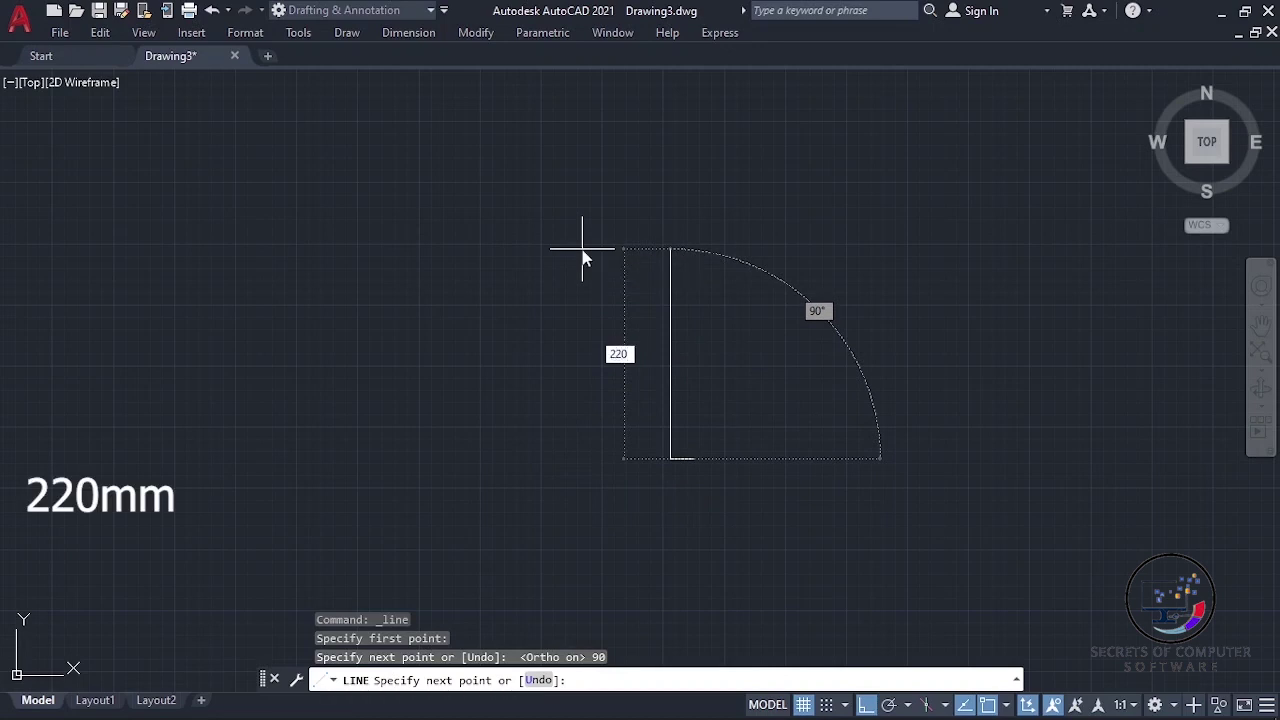
key(Return)
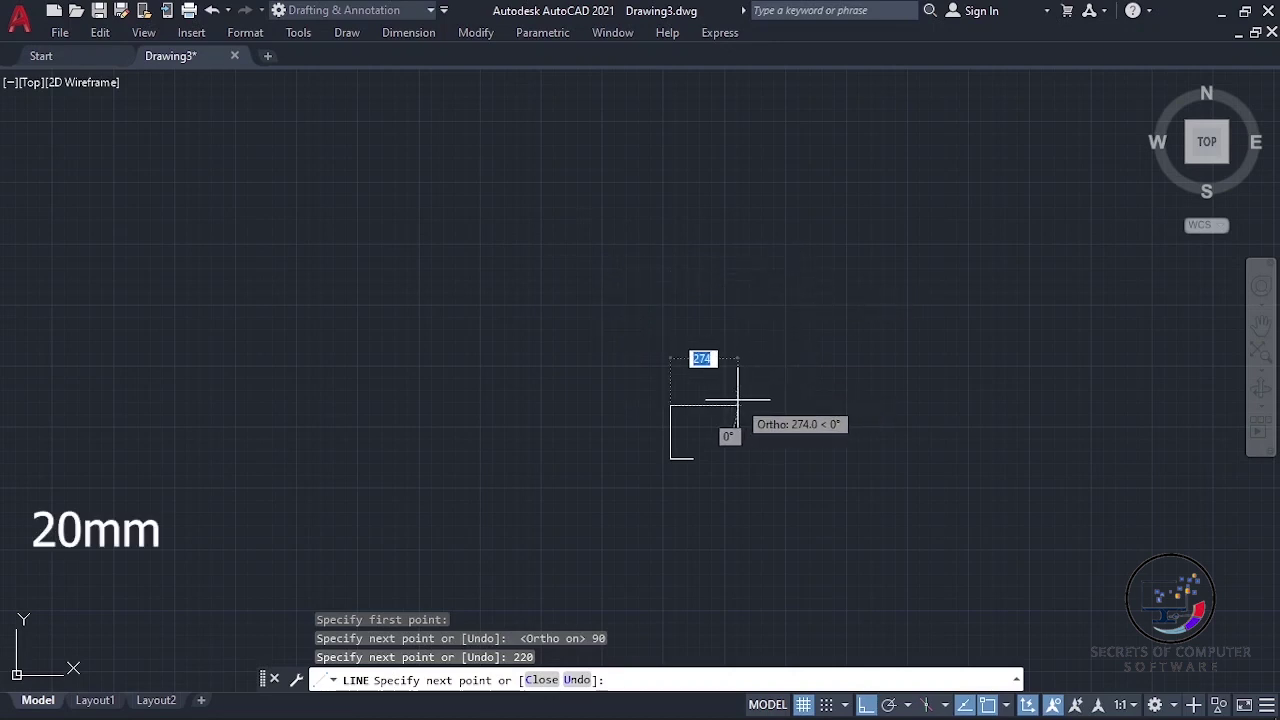
text(20)
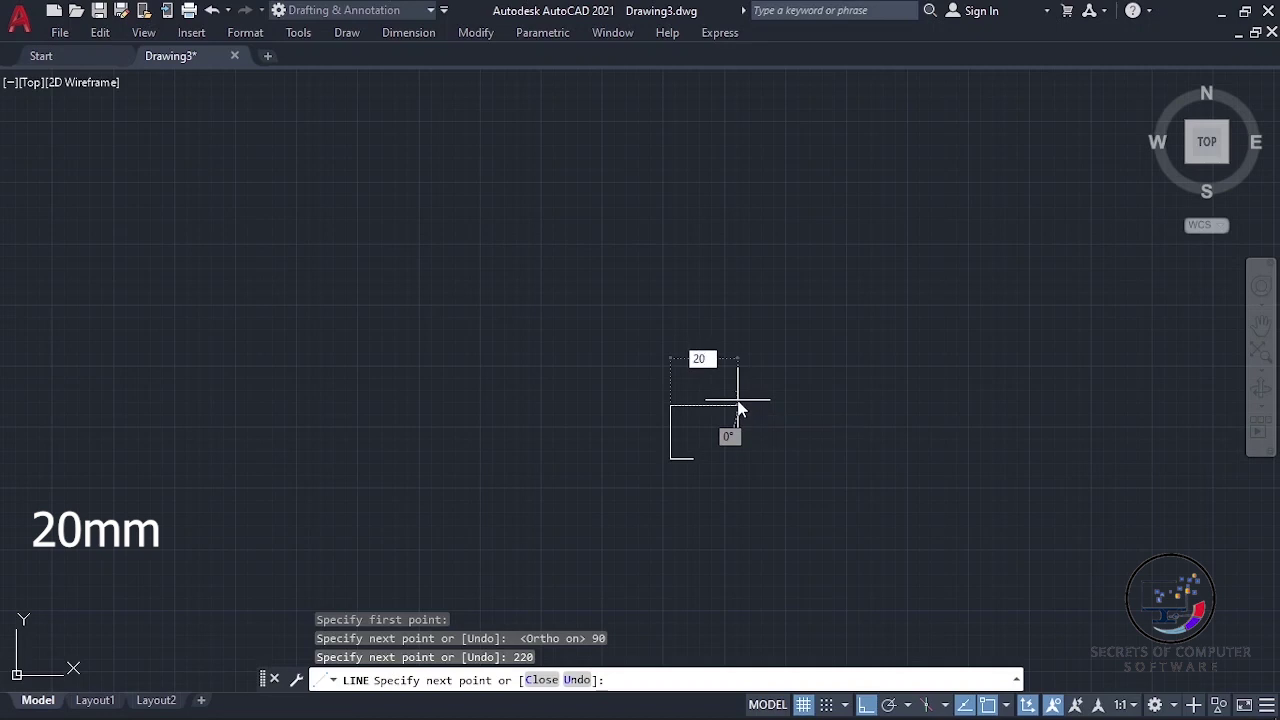
key(Return)
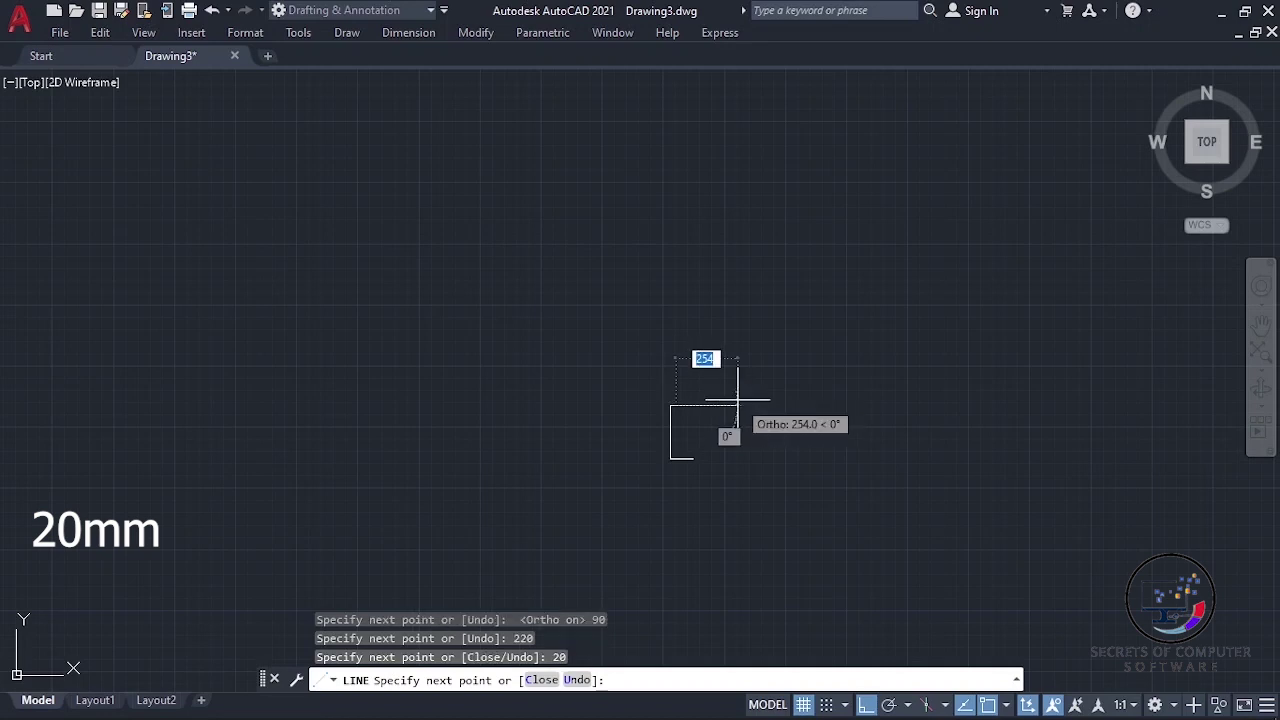
Step: Continue the profile with 20, 40 and 40 mm segments, then end the line command
scroll(690, 420, up, 1)
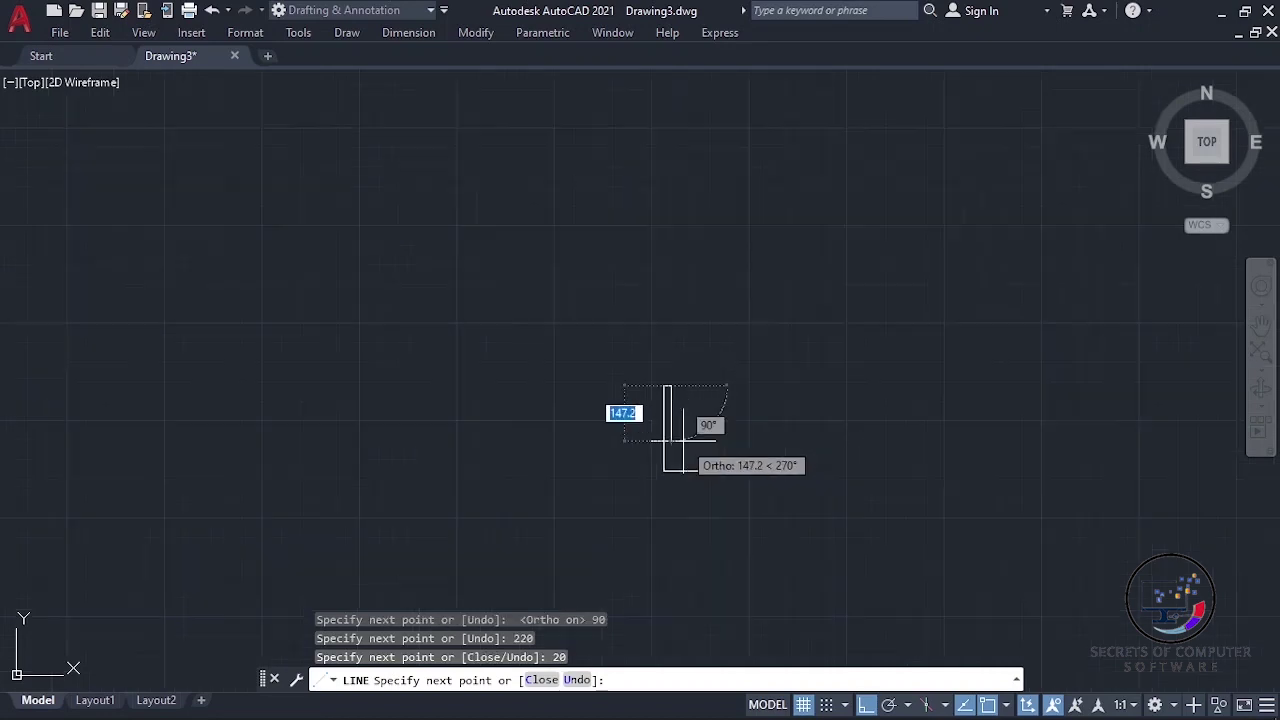
scroll(686, 423, up, 2)
scroll(682, 427, up, 3)
scroll(683, 427, up, 4)
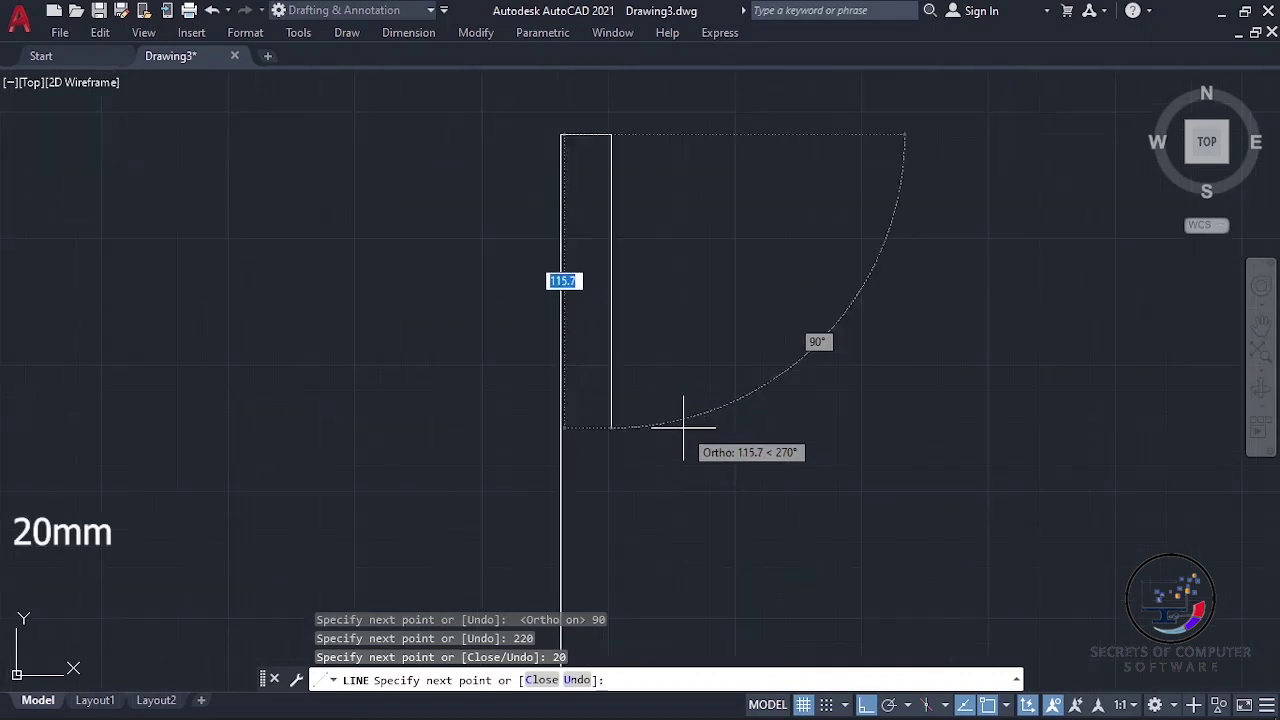
scroll(683, 427, down, 2)
scroll(683, 427, down, 2)
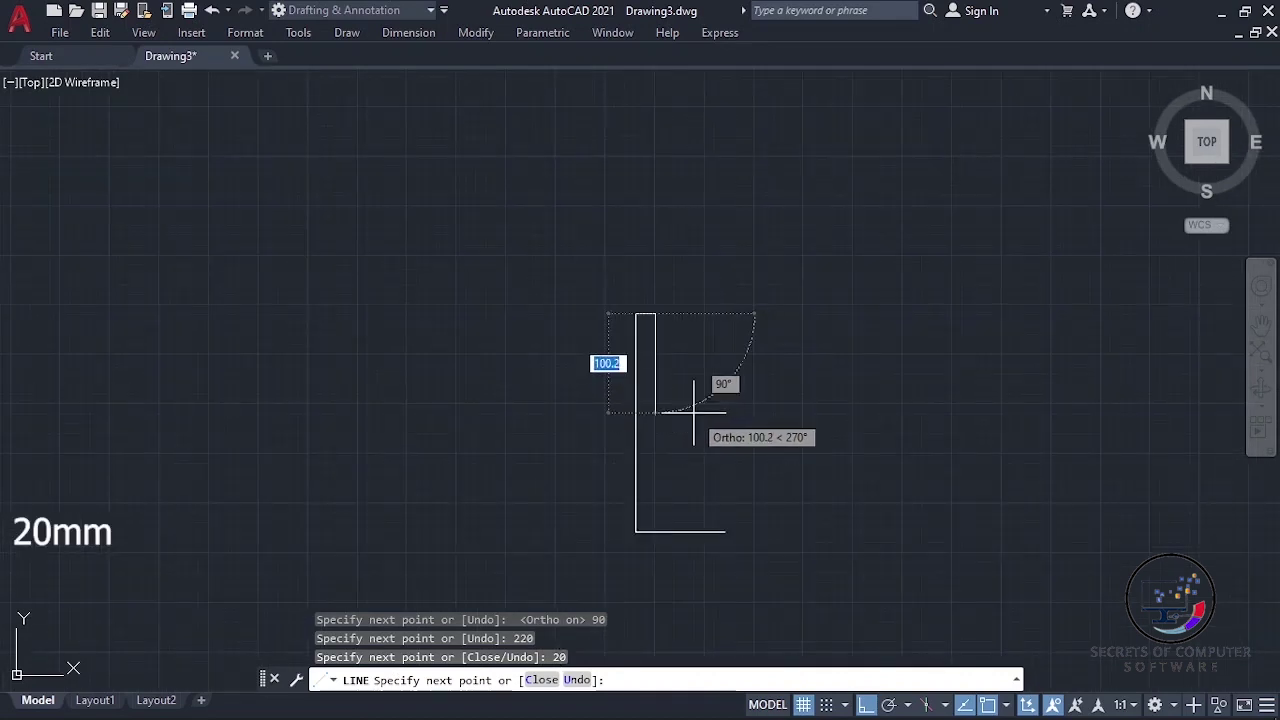
text(20)
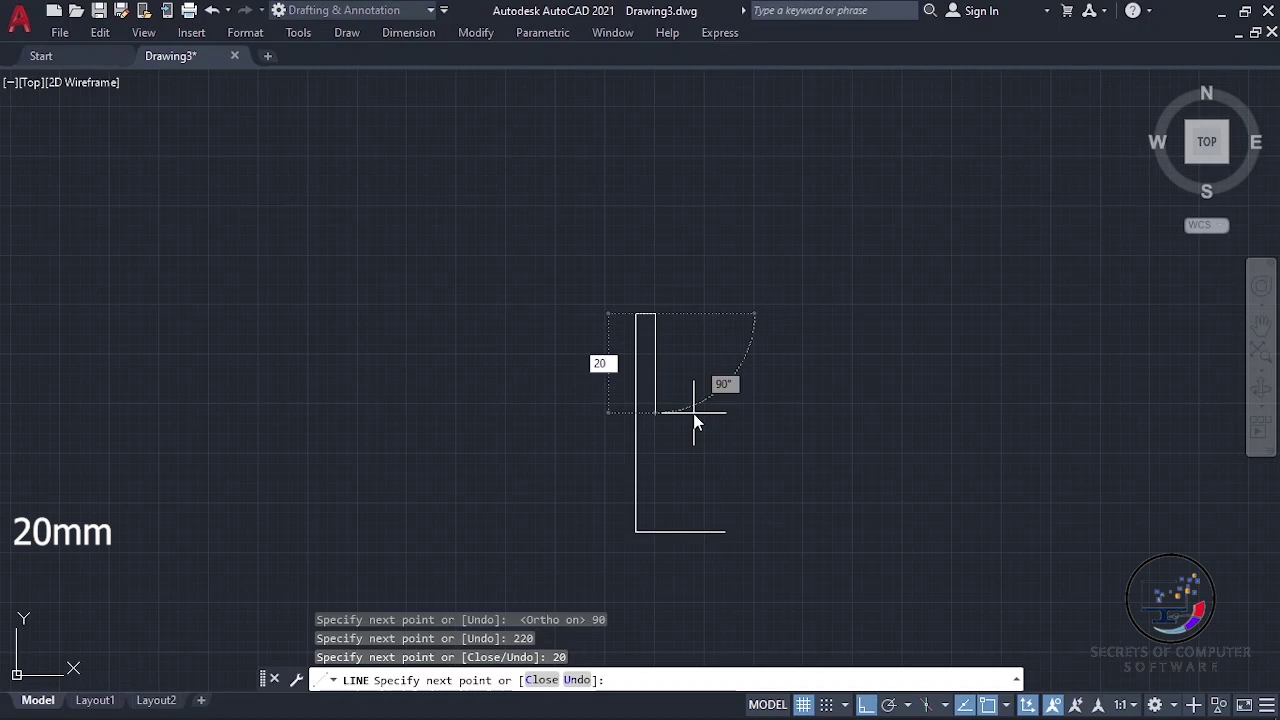
key(Return)
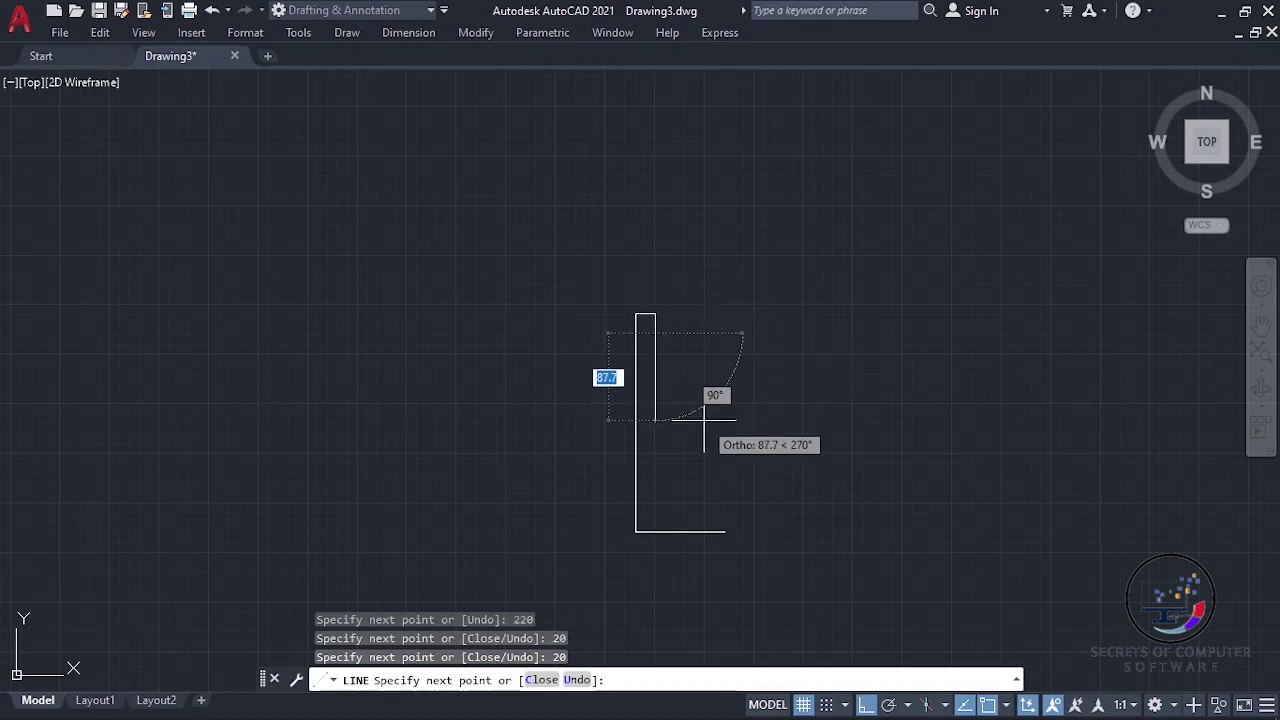
text(40)
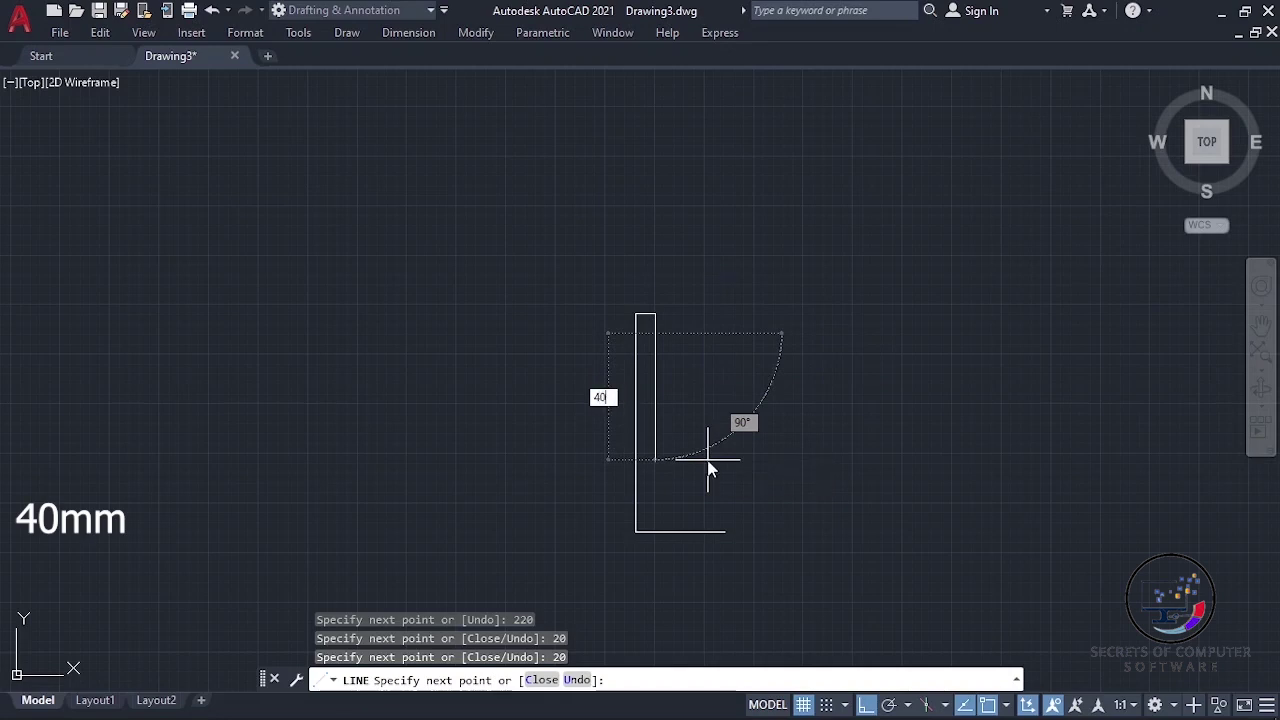
key(Return)
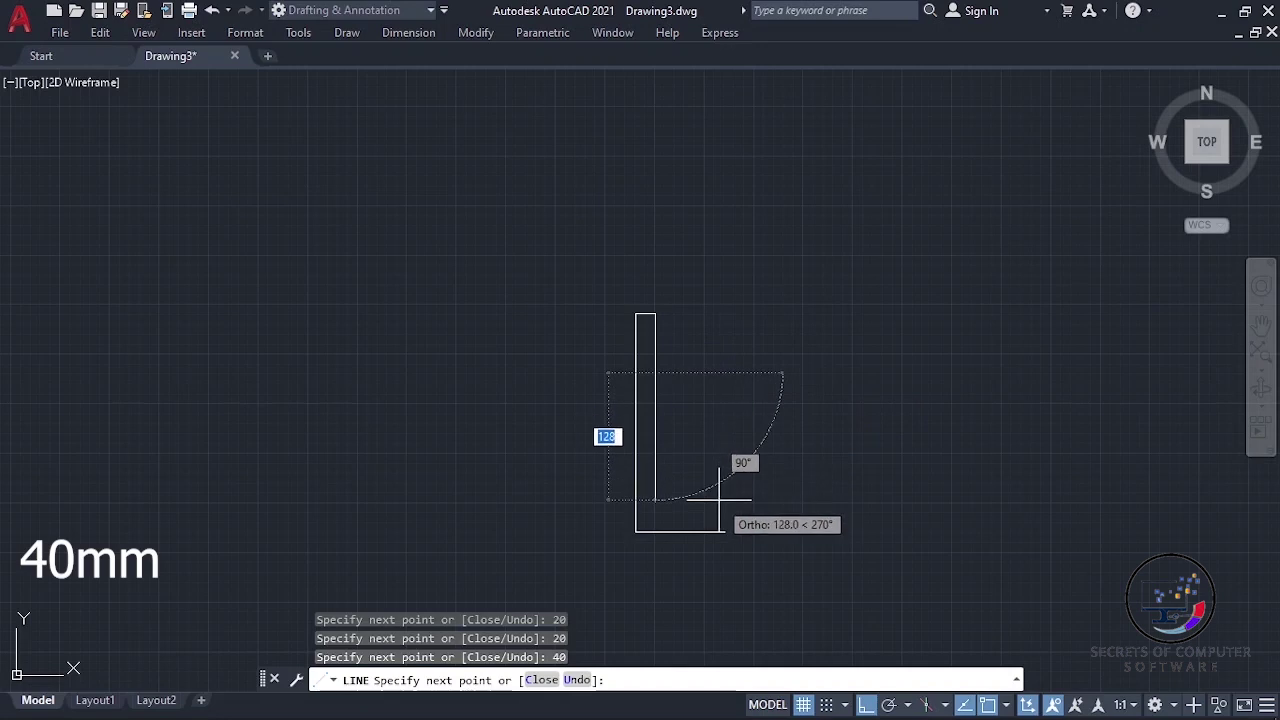
text(40)
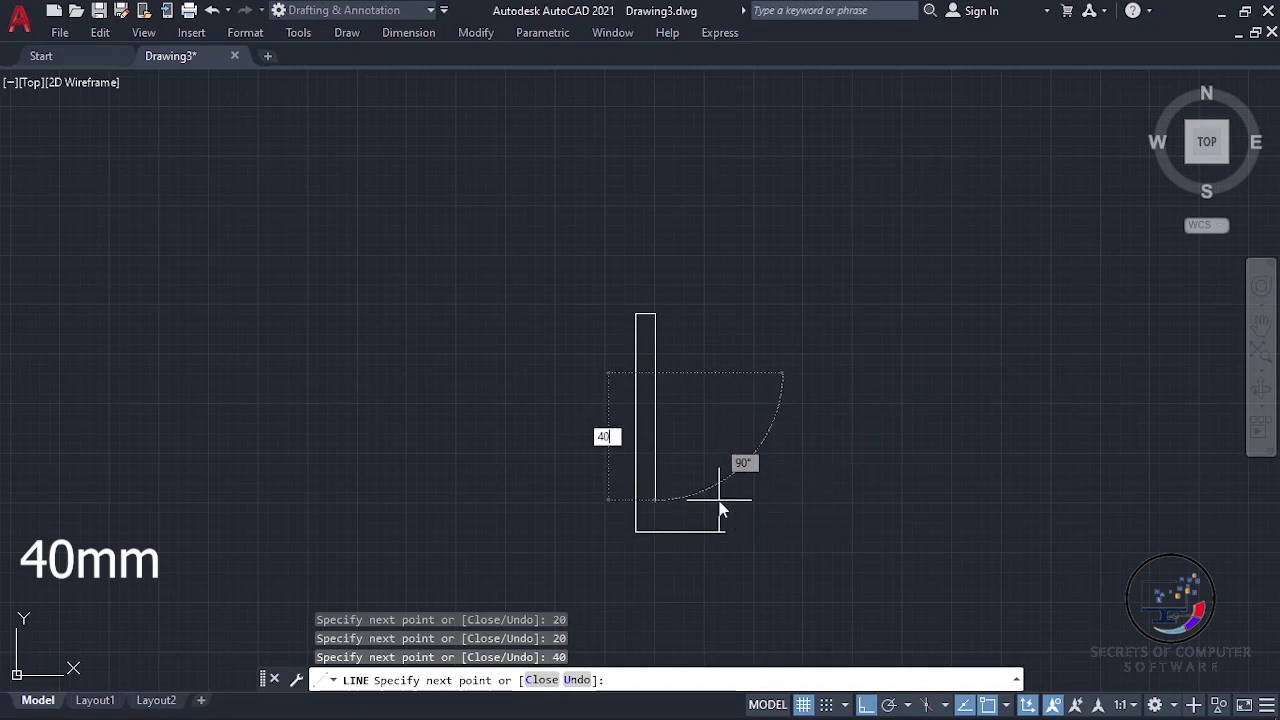
key(Return)
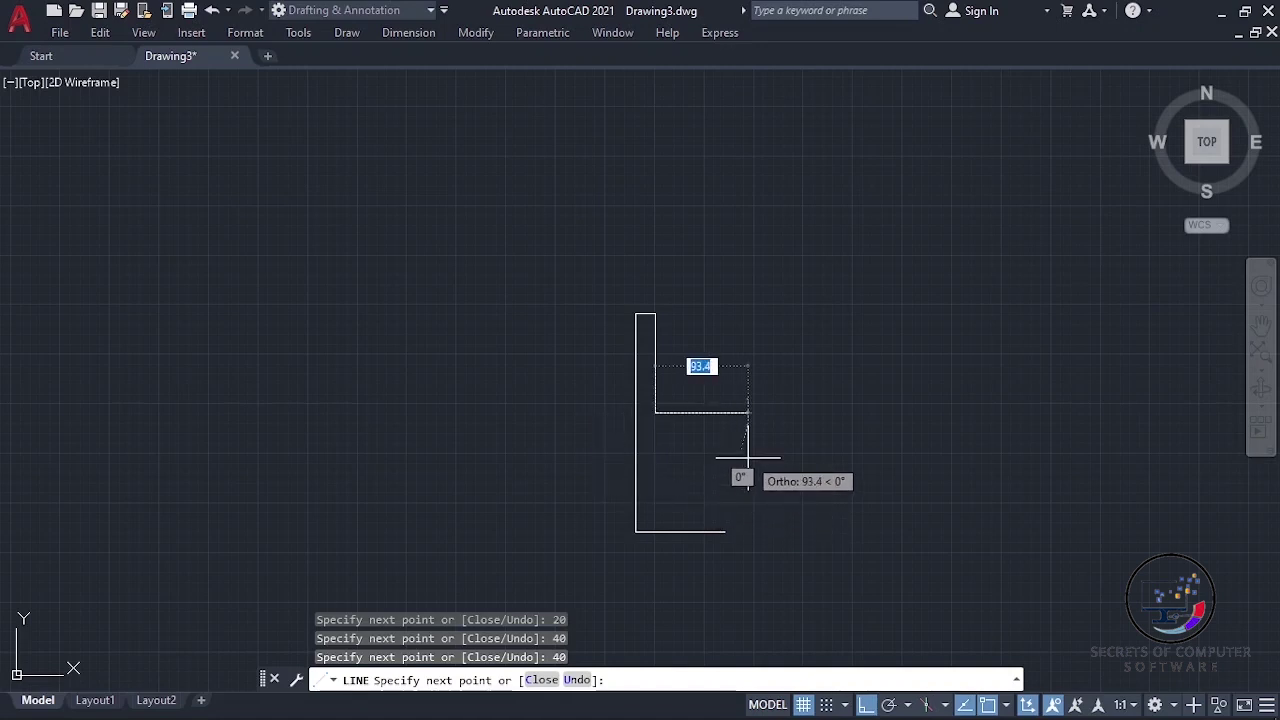
key(Escape)
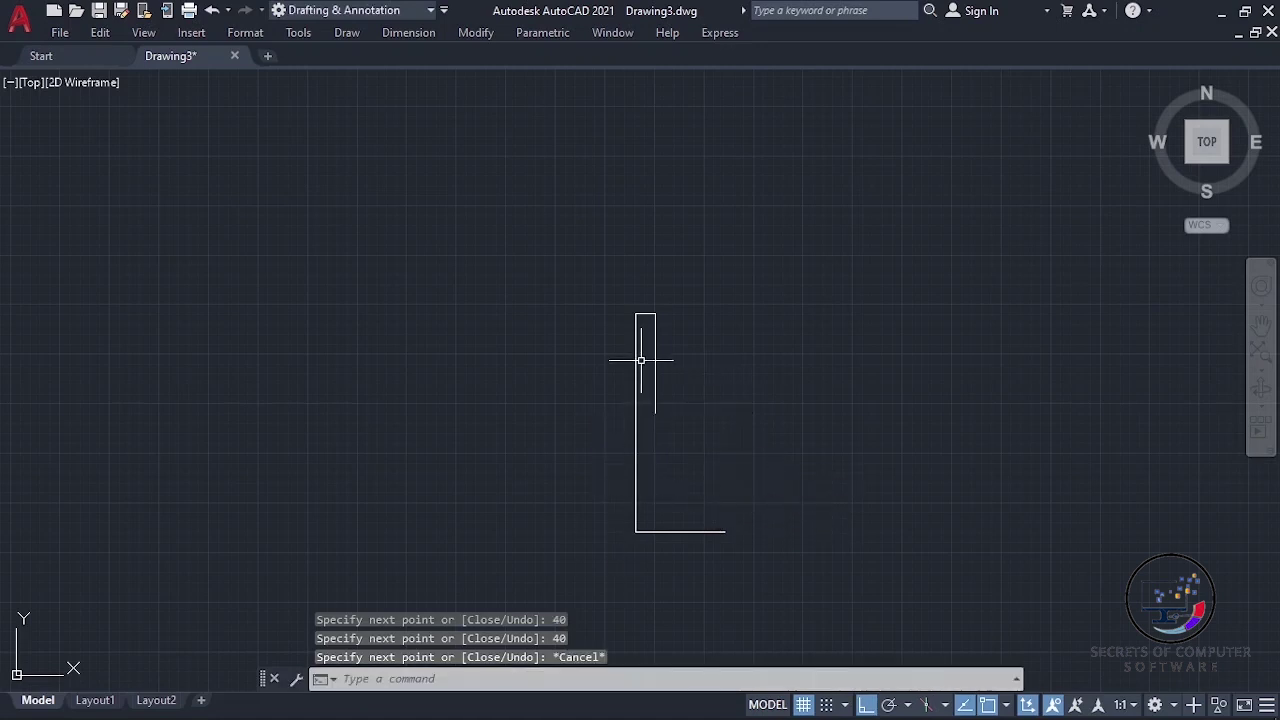
scroll(701, 360, up, 2)
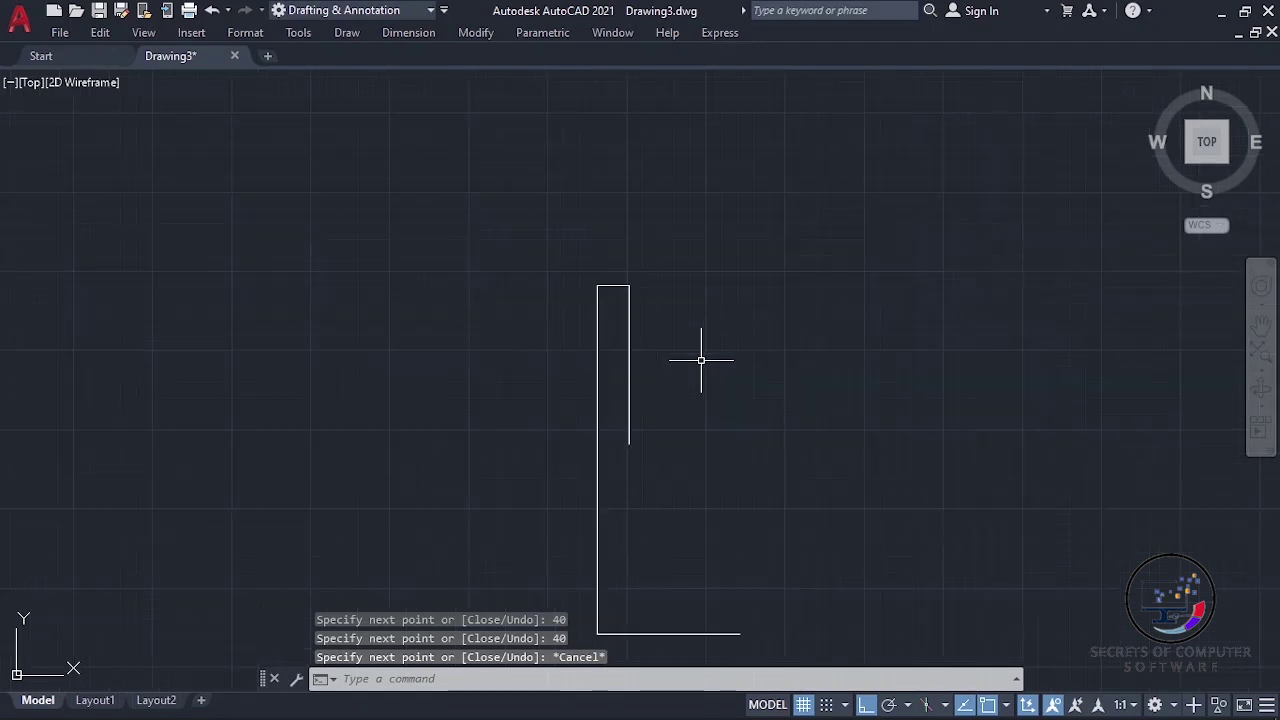
Step: Draw a 20 mm two-point circle on the upper short vertical line, from its top corner to its endpoint
click(357, 33)
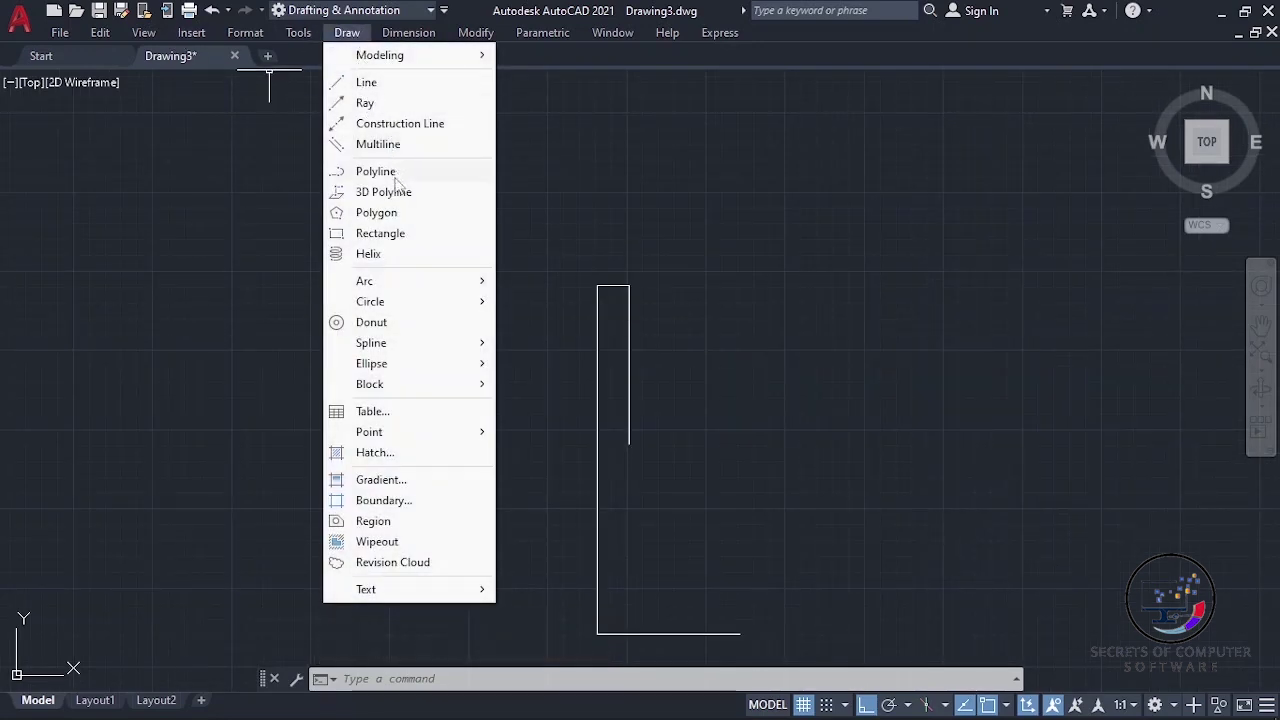
mouse_move(370, 301)
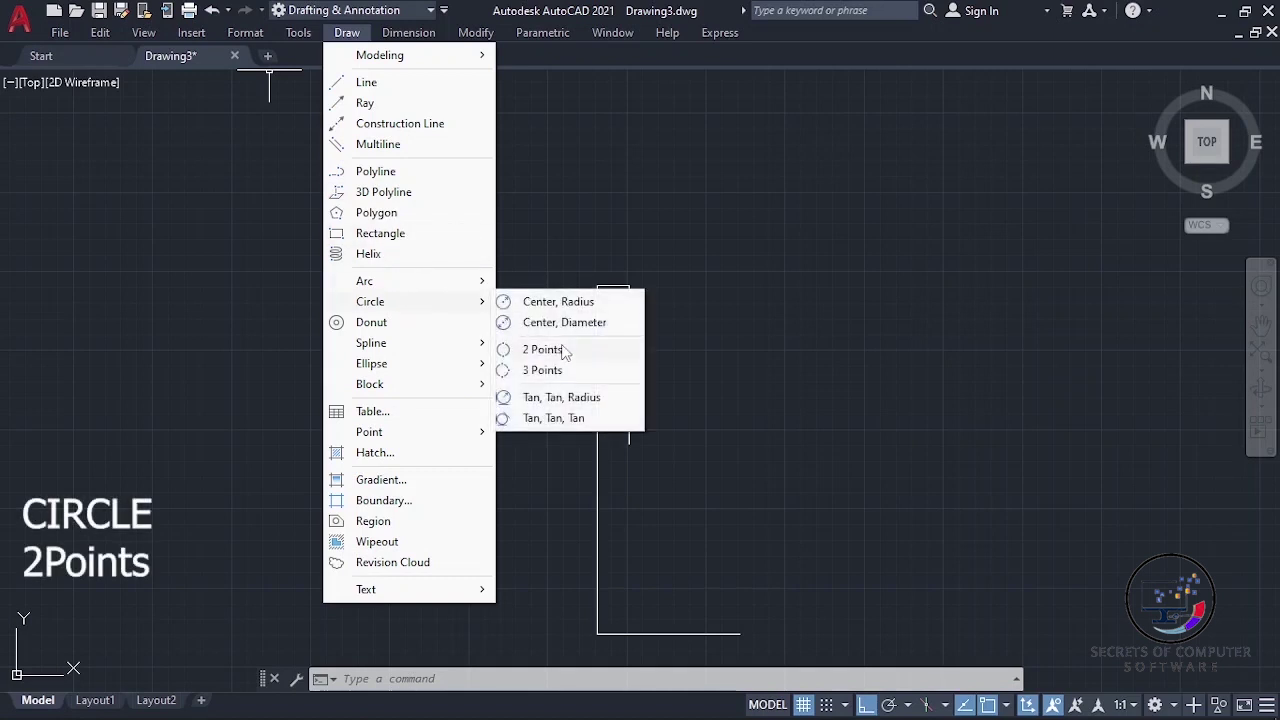
click(566, 357)
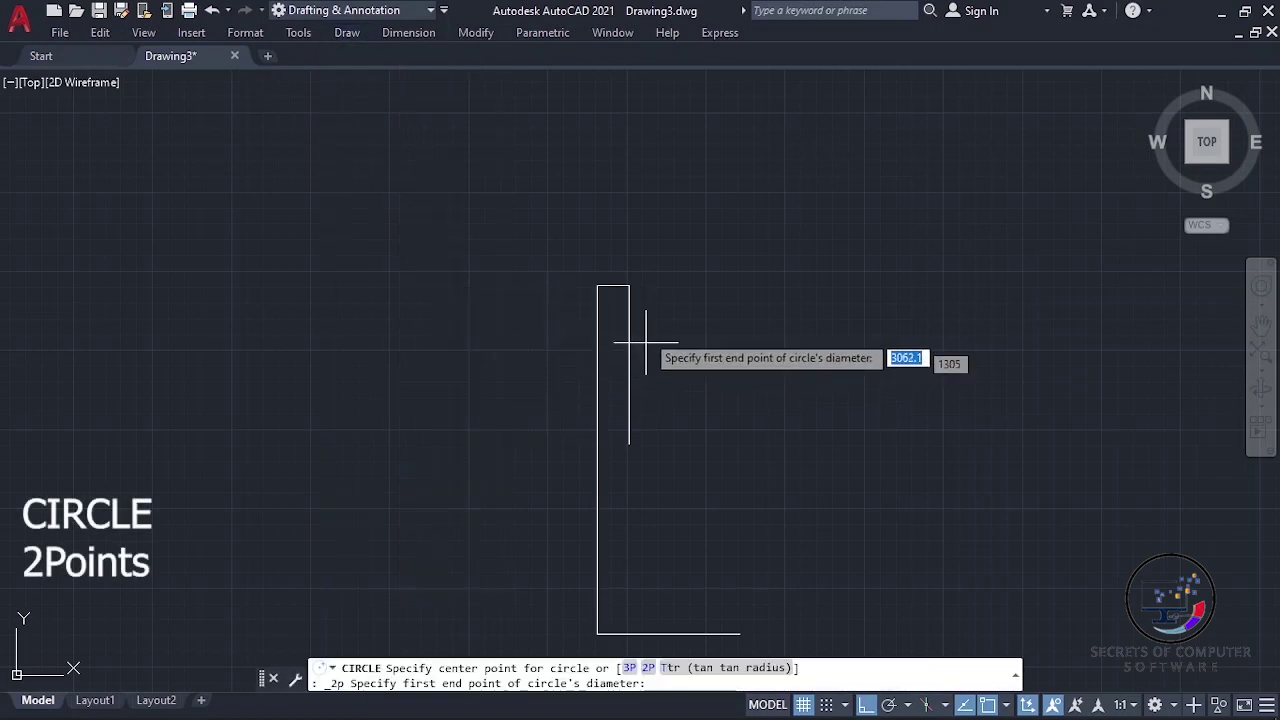
click(629, 286)
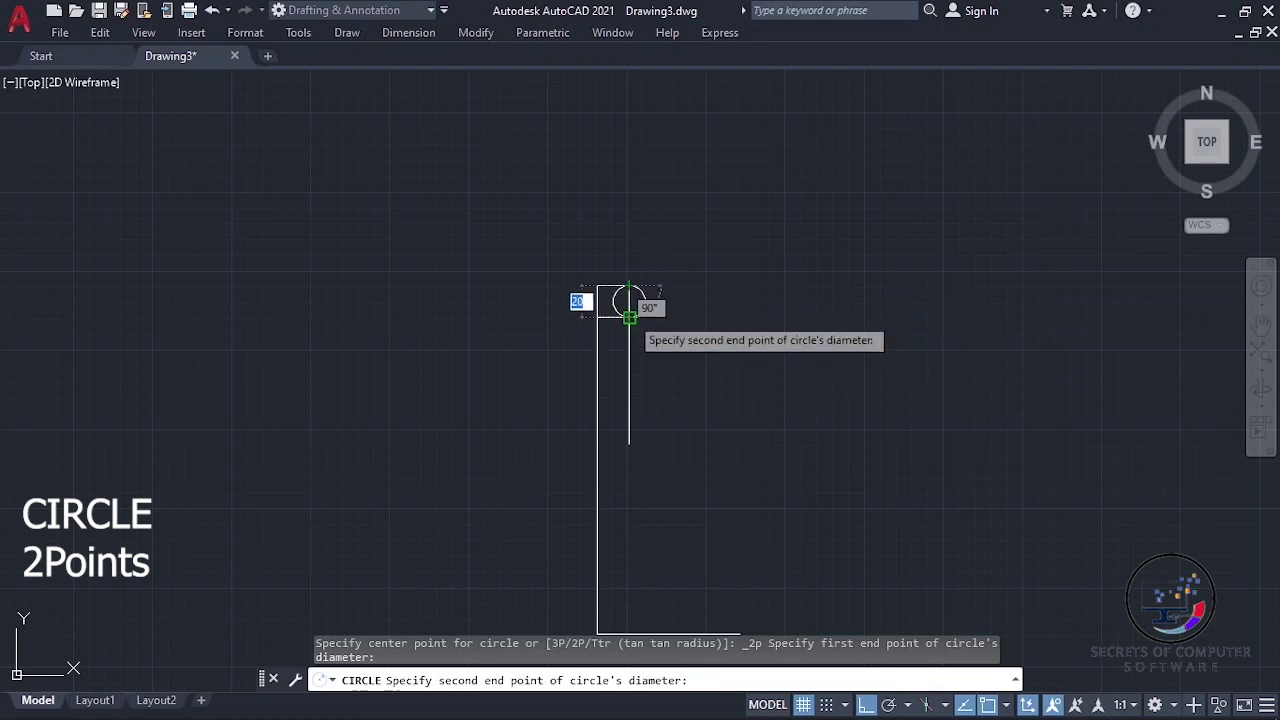
scroll(629, 318, up, 2)
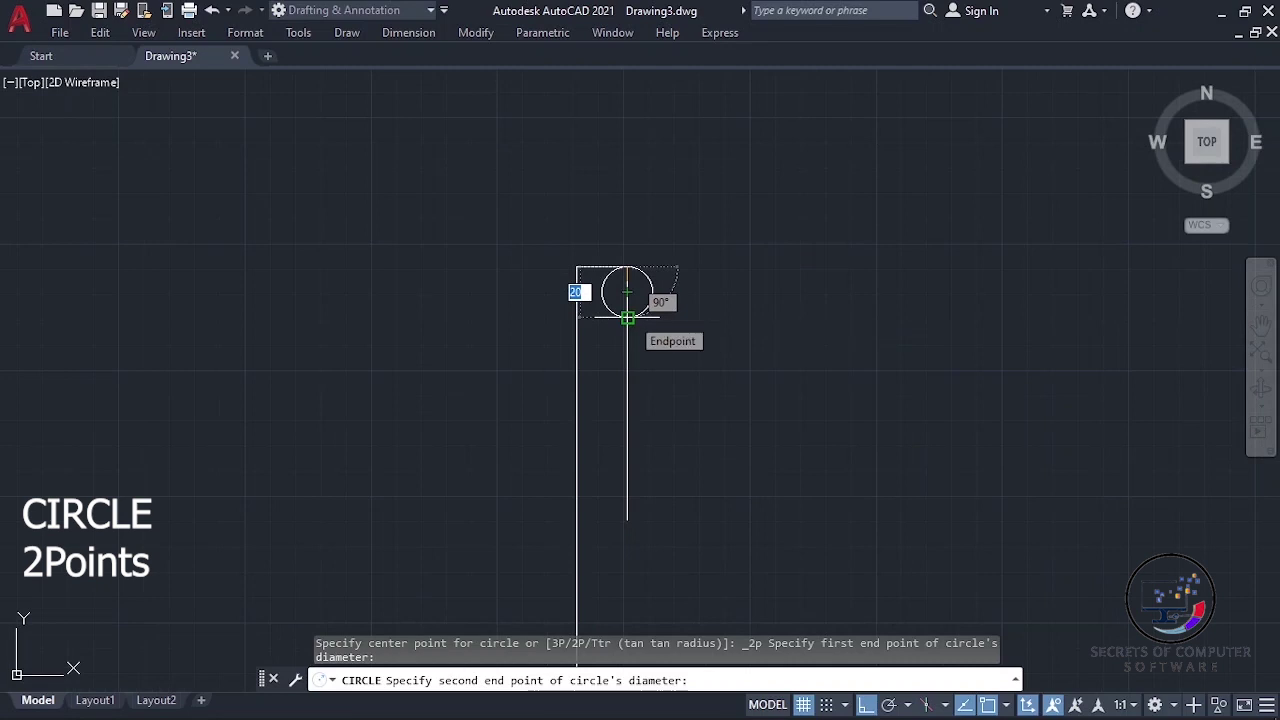
click(627, 318)
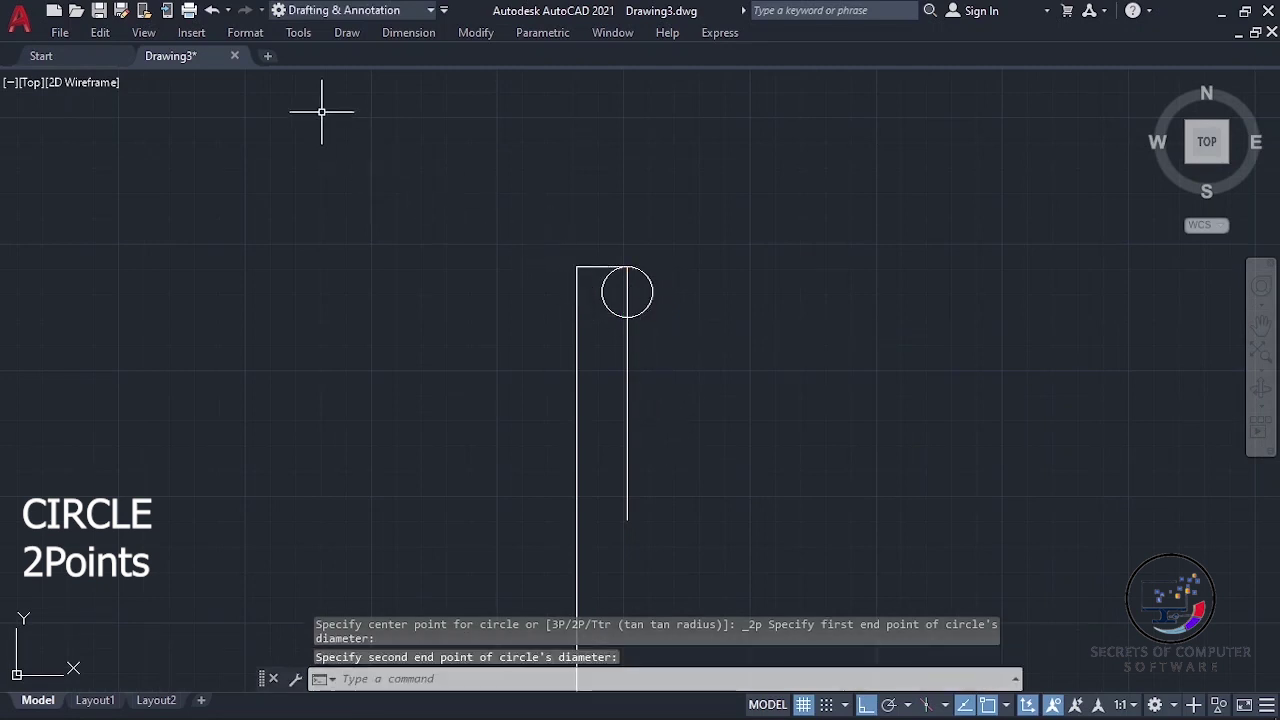
Step: Draw a 40 mm two-point circle along the lower vertical line down to its end
click(345, 32)
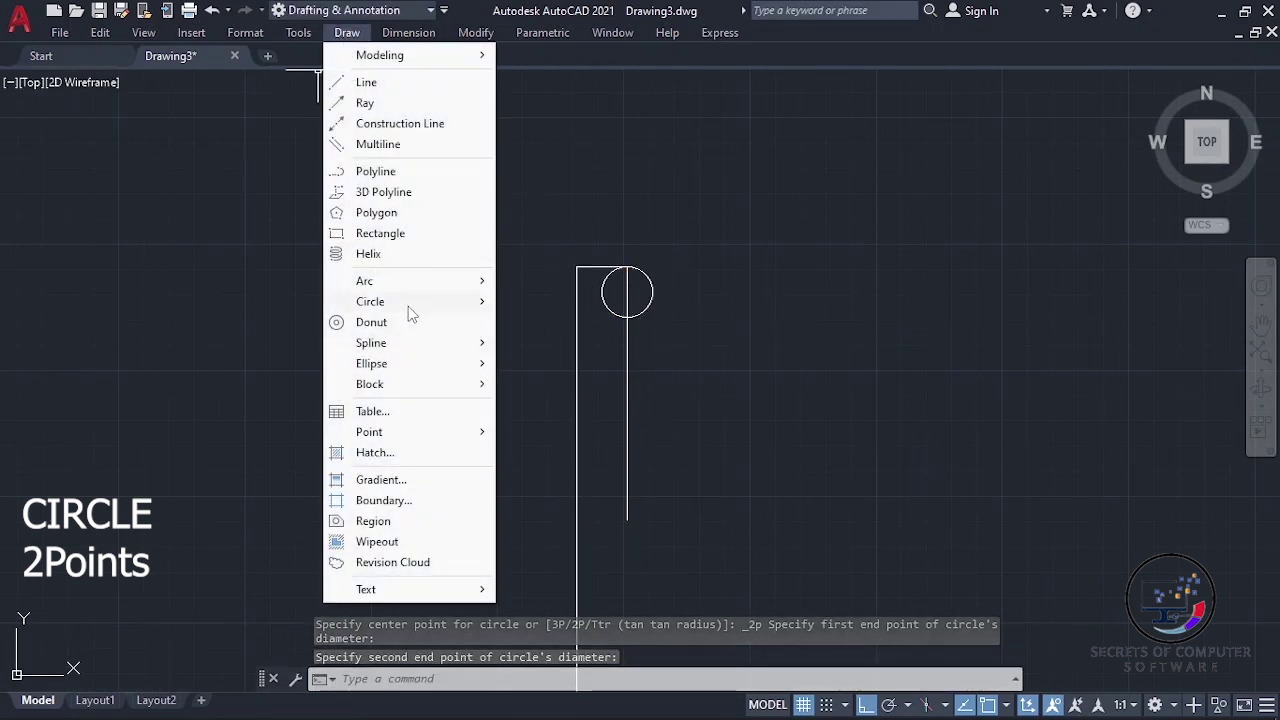
mouse_move(370, 301)
click(556, 354)
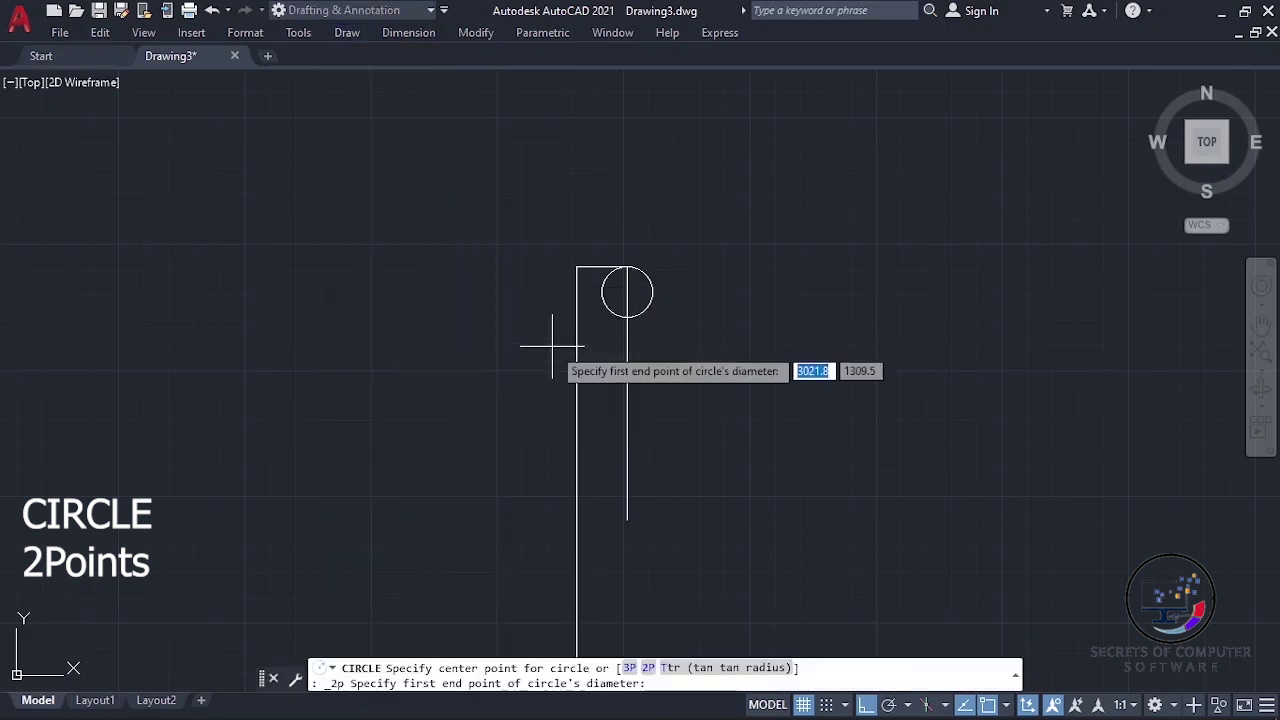
click(627, 418)
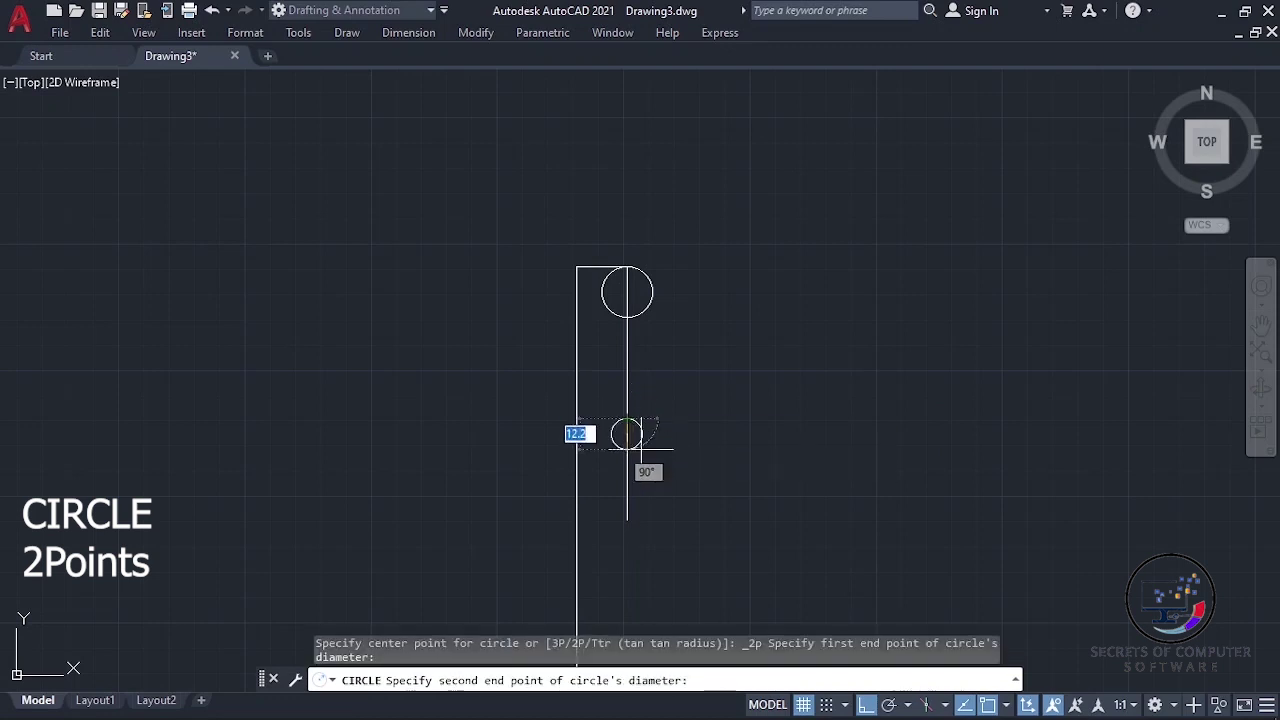
click(627, 519)
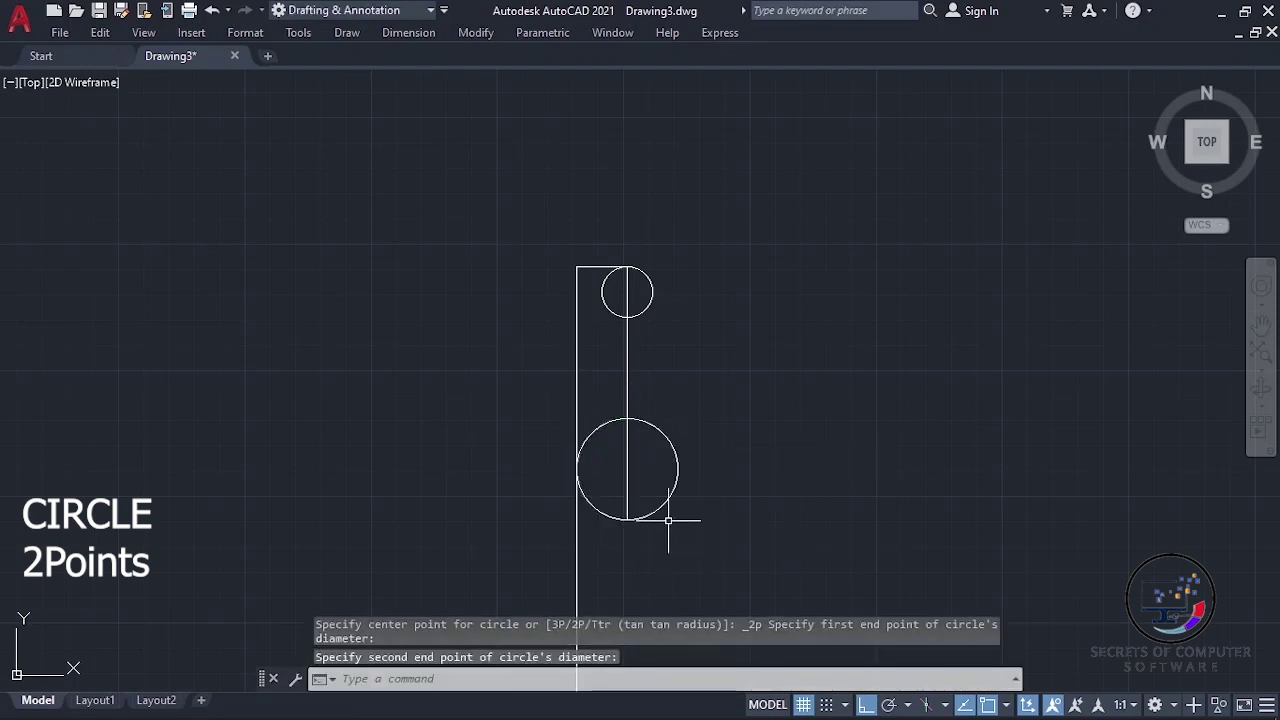
scroll(668, 519, down, 2)
scroll(667, 516, down, 1)
scroll(667, 516, down, 1)
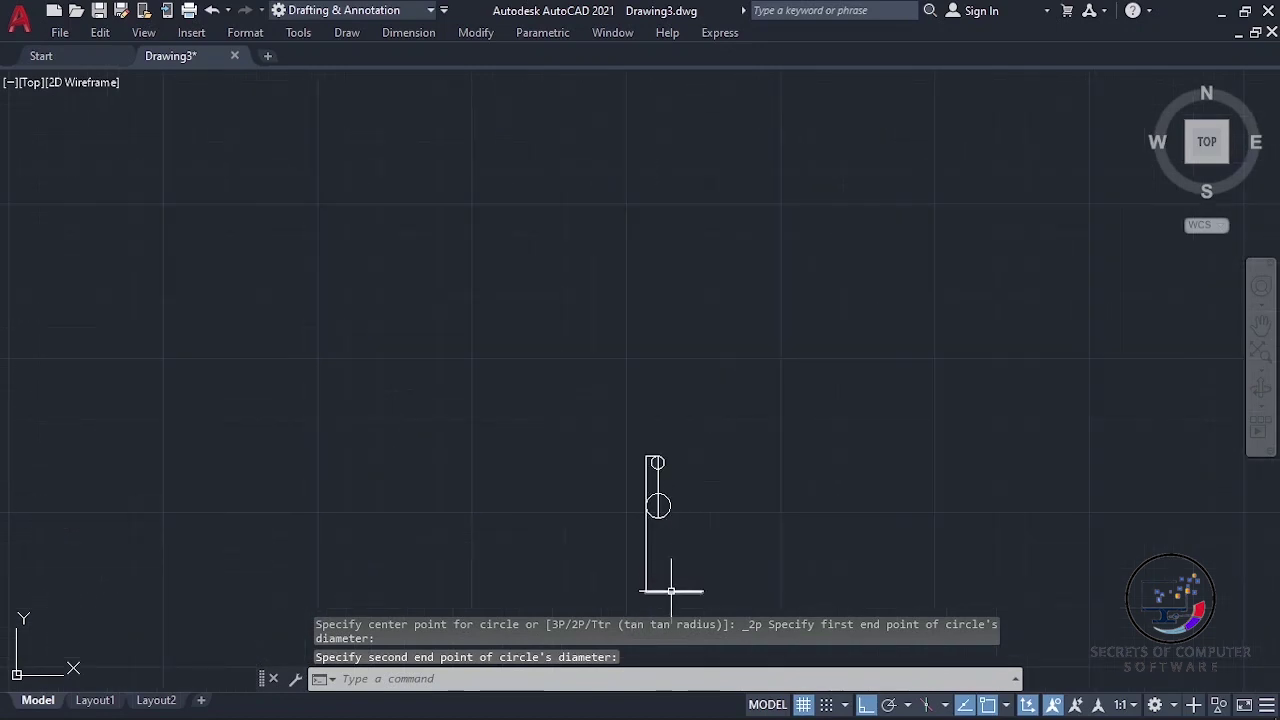
scroll(671, 591, up, 4)
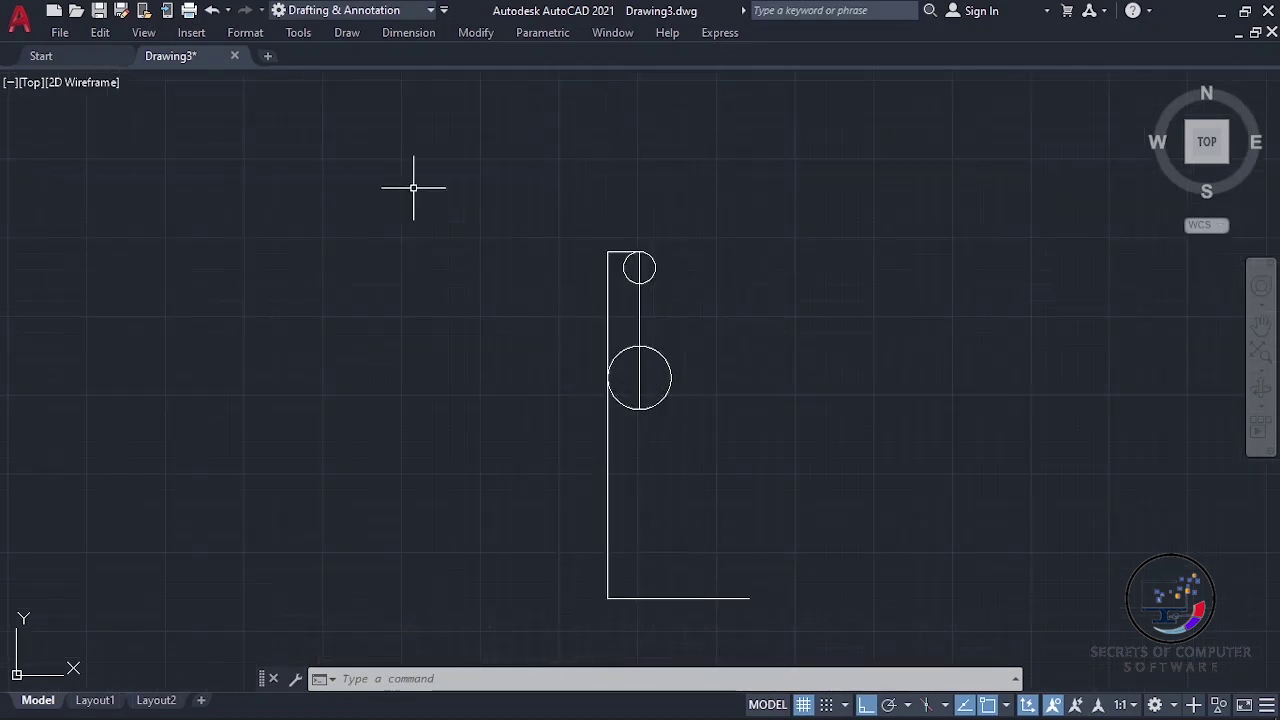
Step: Draw a line from the larger circle's bottom 40 down, then 120 to the right
click(347, 33)
click(366, 84)
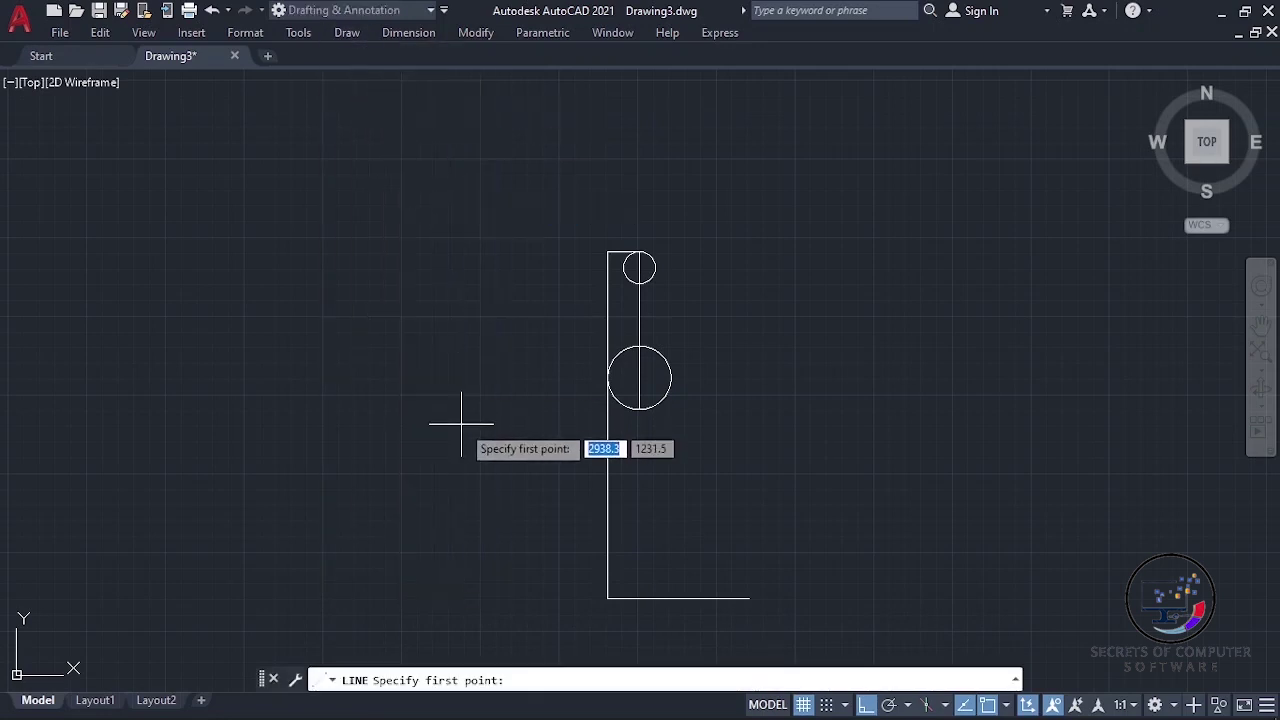
click(639, 409)
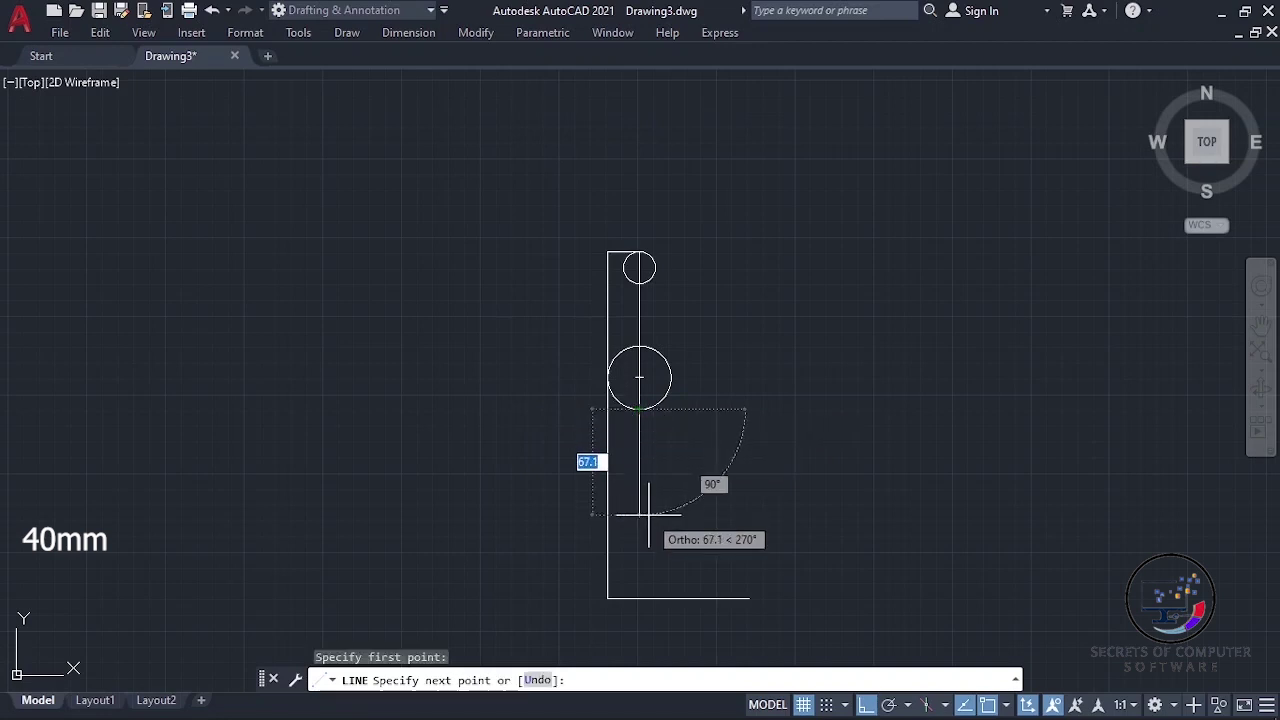
text(40)
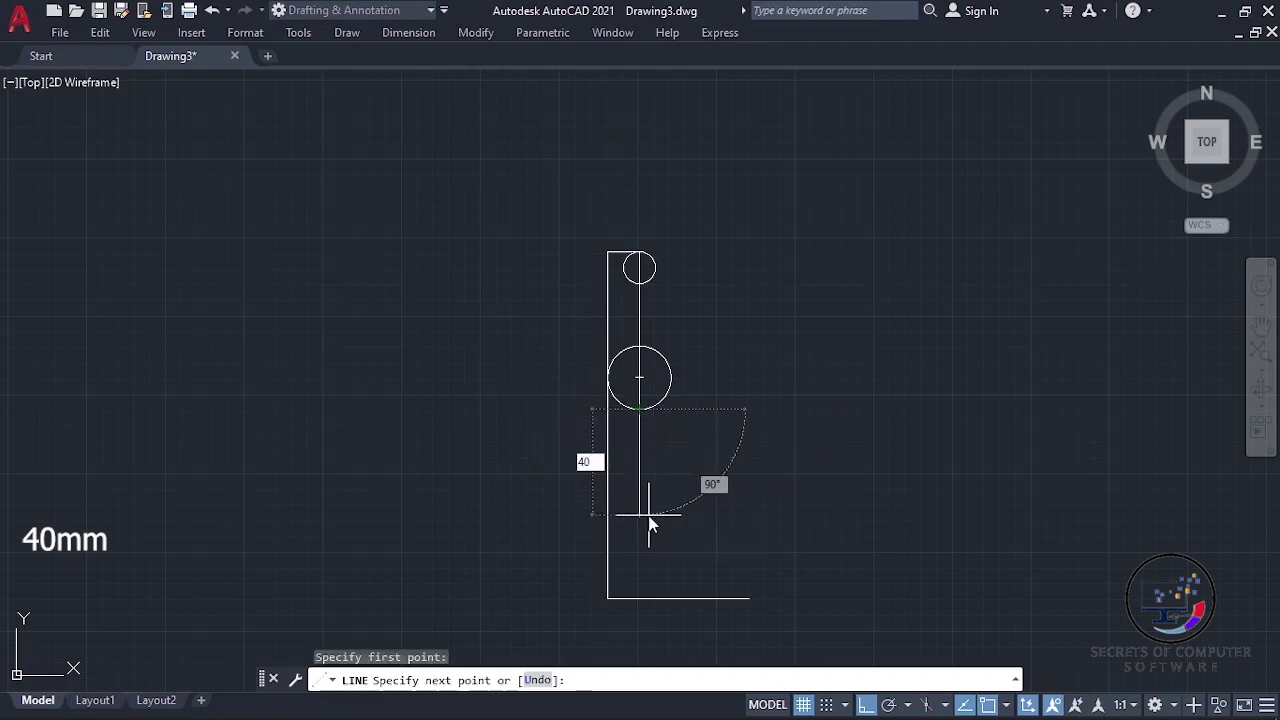
key(Return)
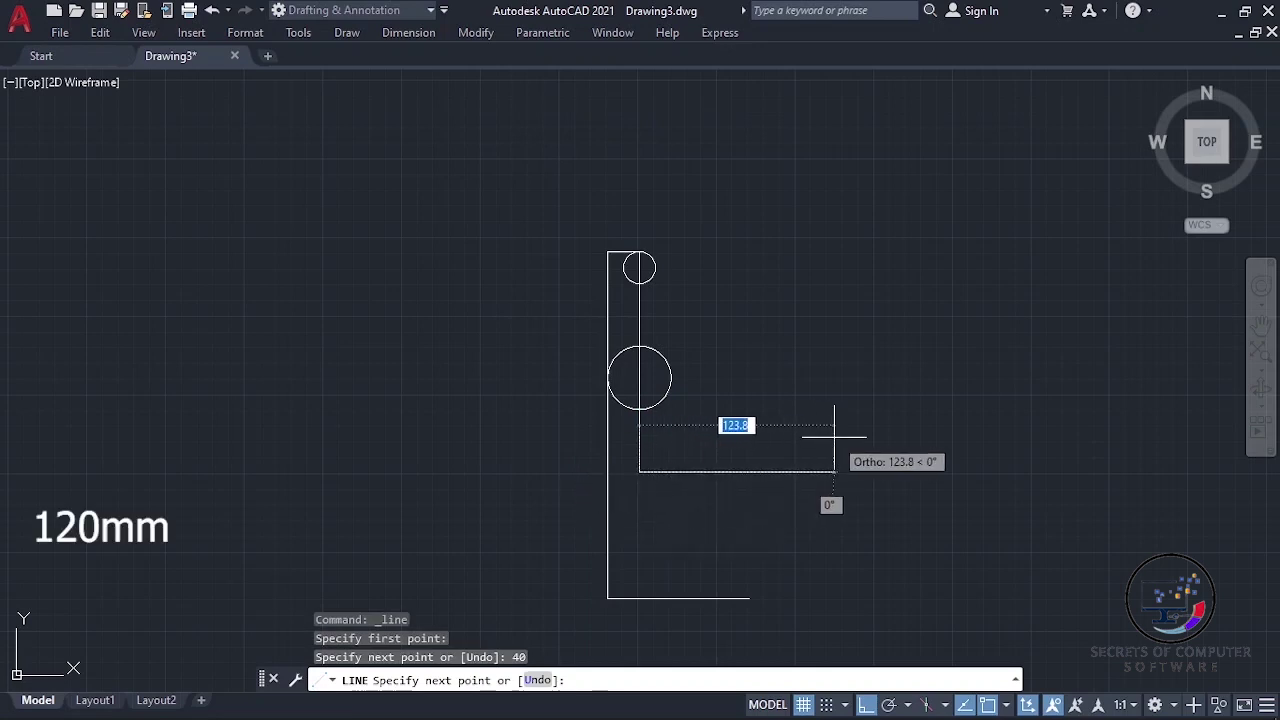
text(120)
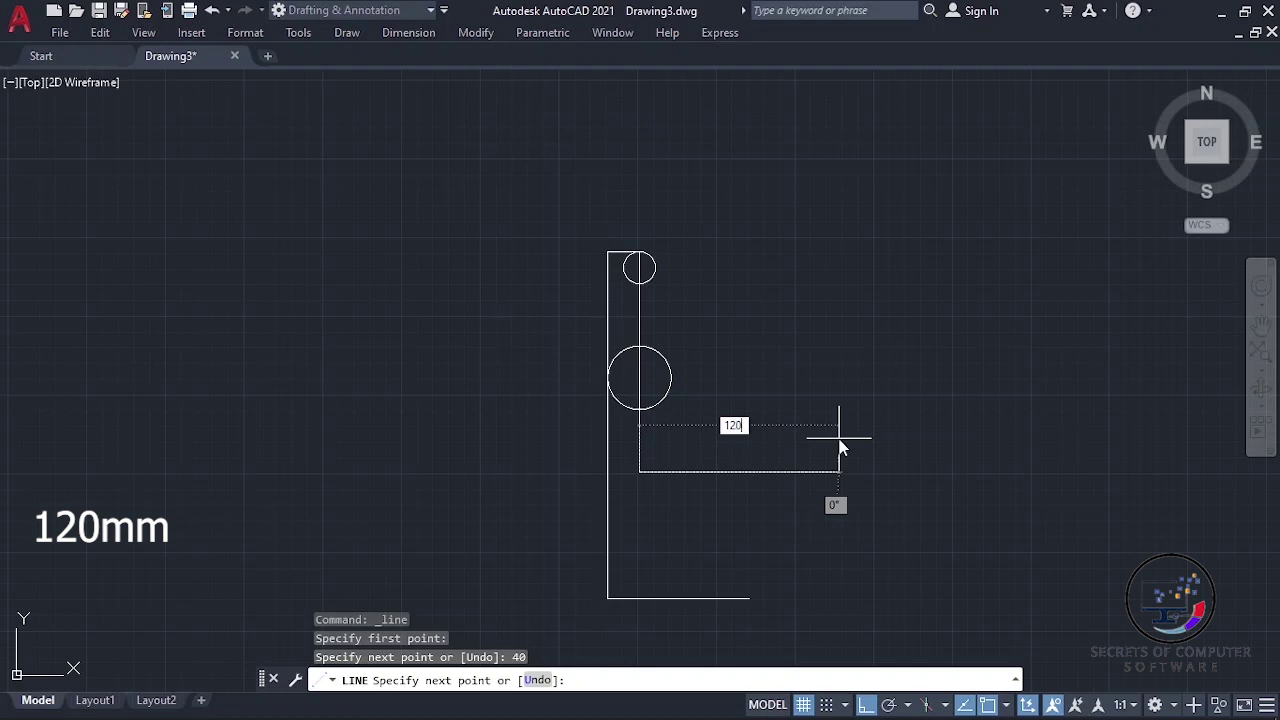
key(Return)
key(Escape)
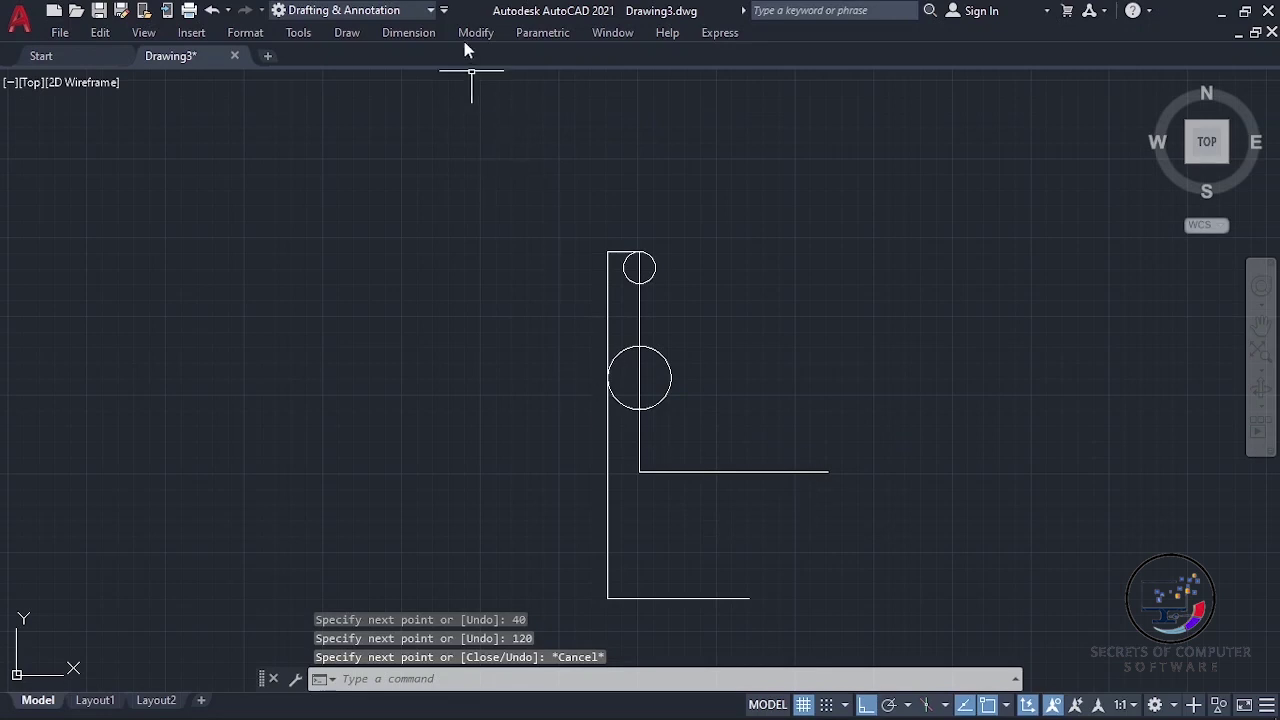
Step: Draw a 120 mm two-point circle spanning the 120 horizontal line end to end
click(355, 33)
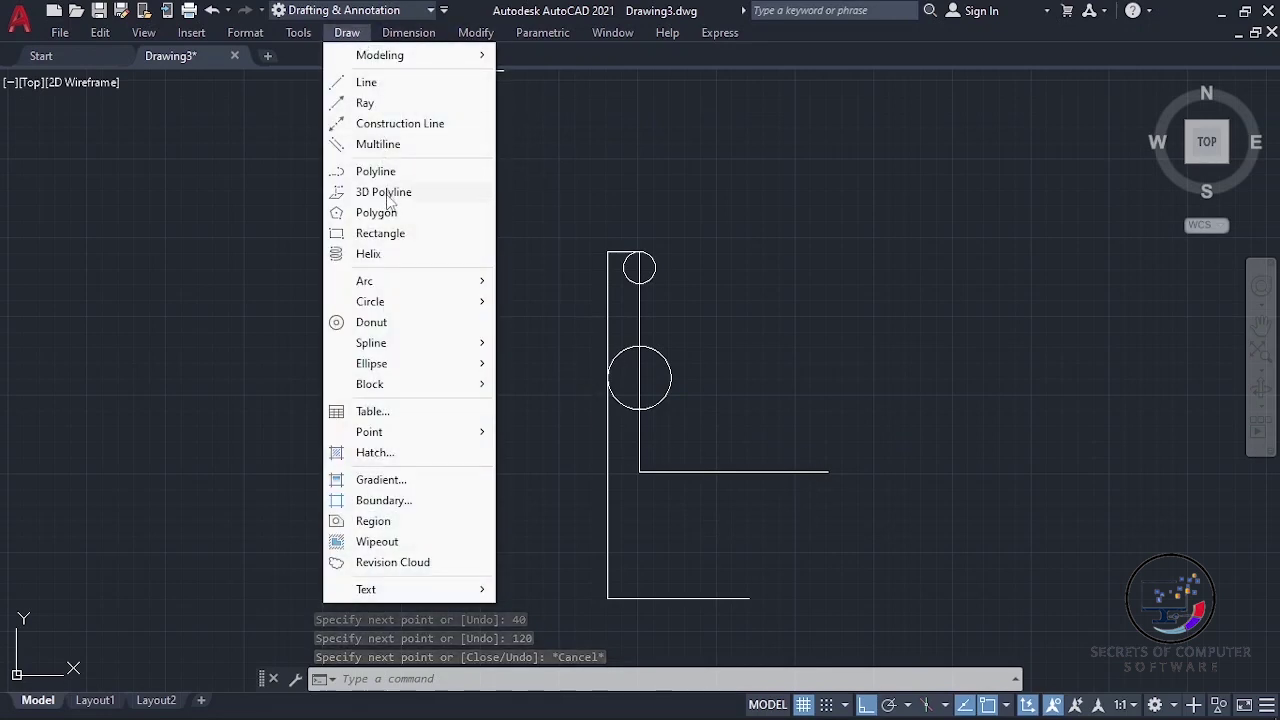
mouse_move(370, 301)
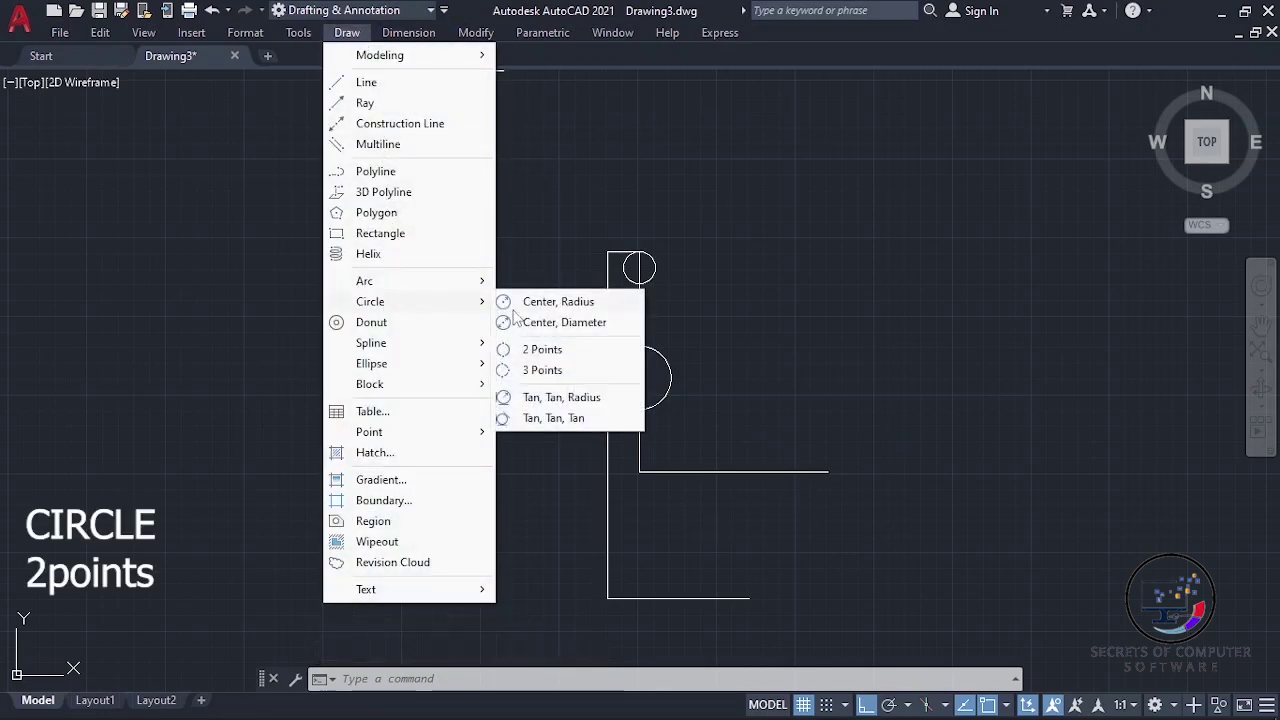
click(555, 358)
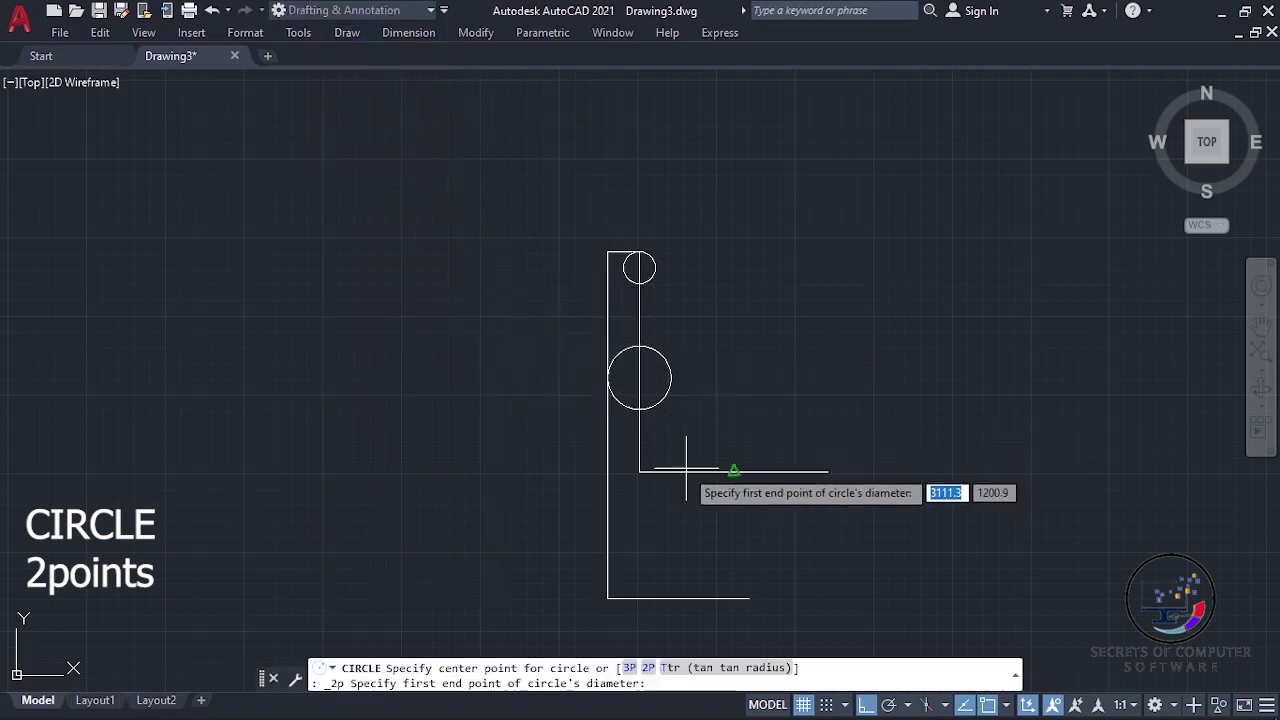
click(639, 471)
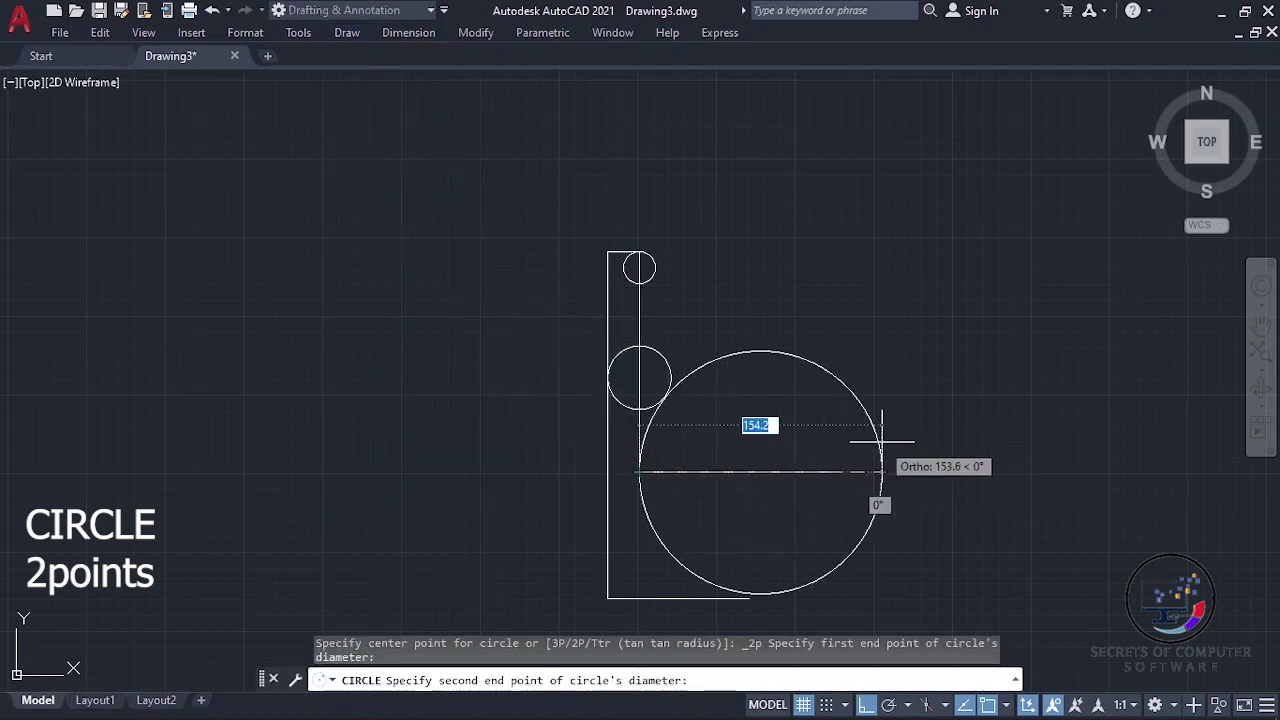
click(828, 471)
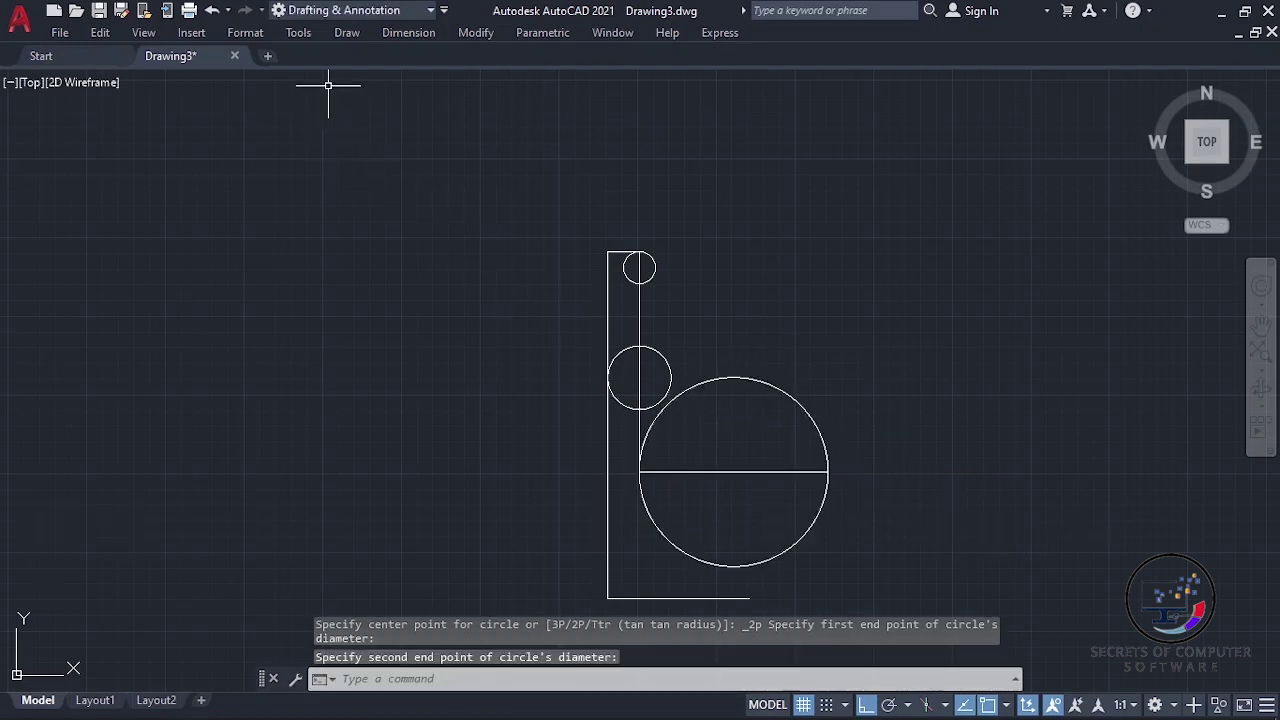
click(347, 32)
Step: Draw a vertical line from the 120 diameter's midpoint down to the big circle's bottom
click(360, 87)
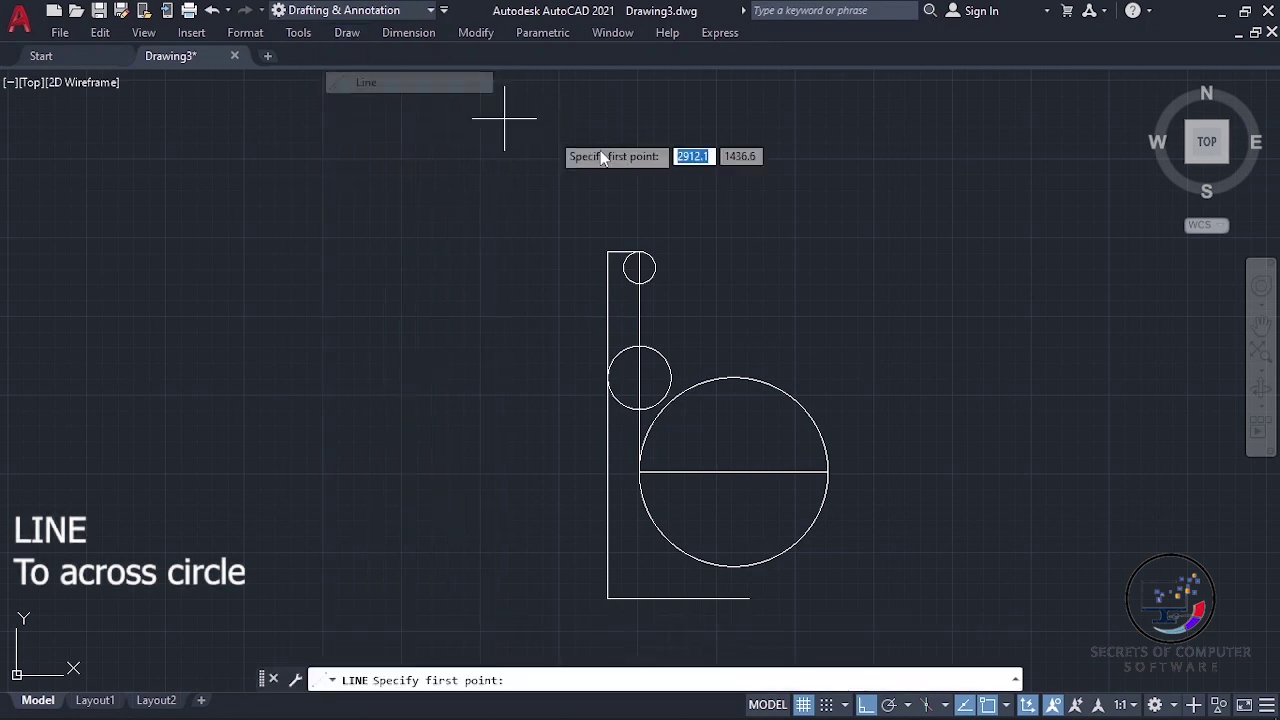
click(734, 471)
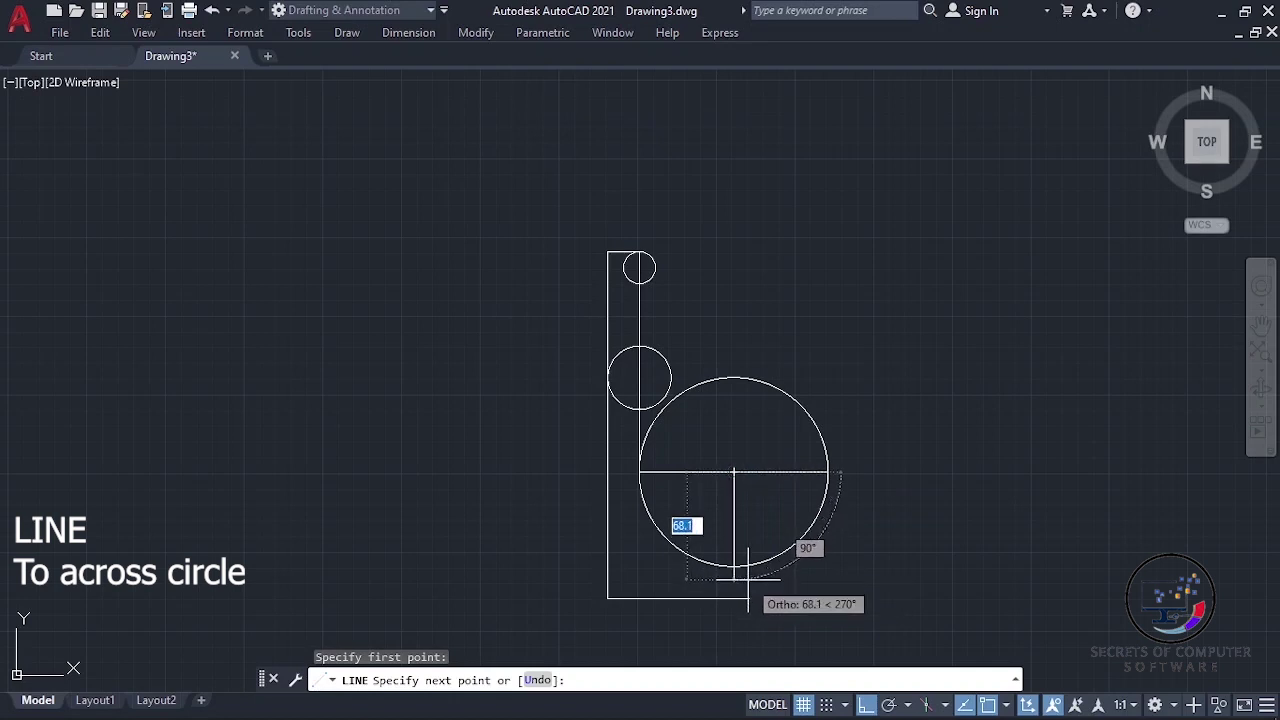
click(748, 578)
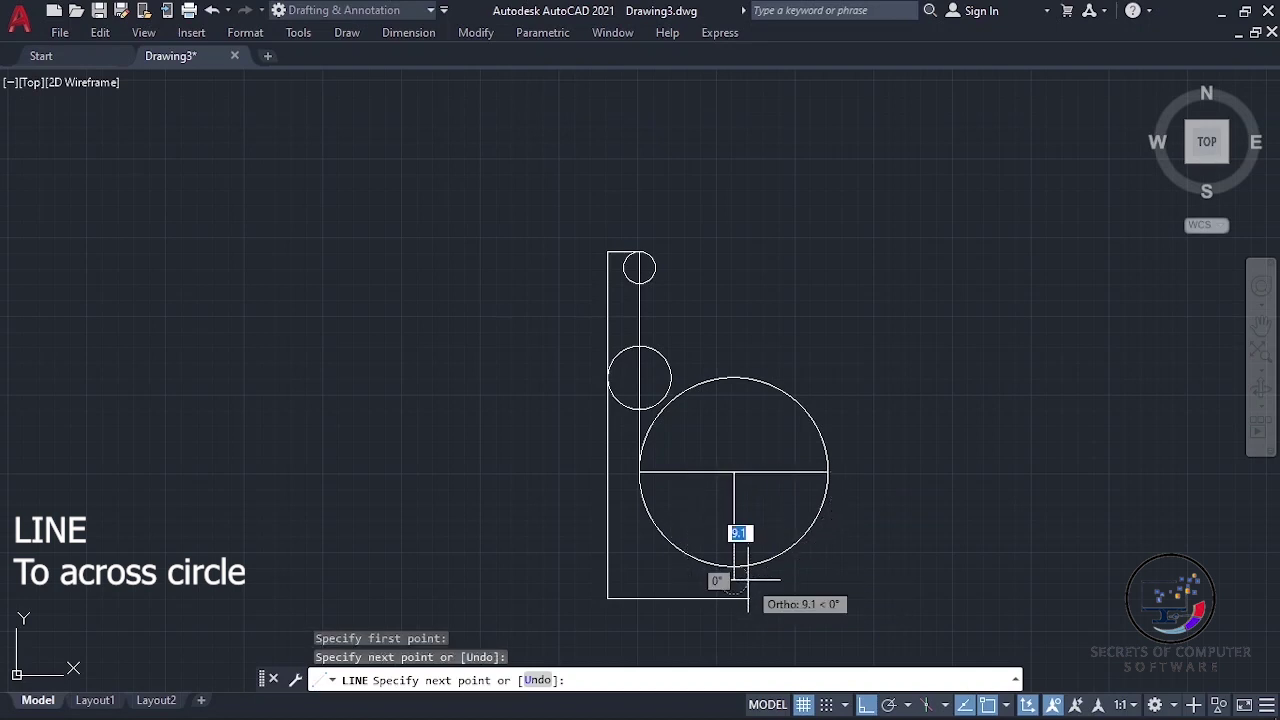
key(Escape)
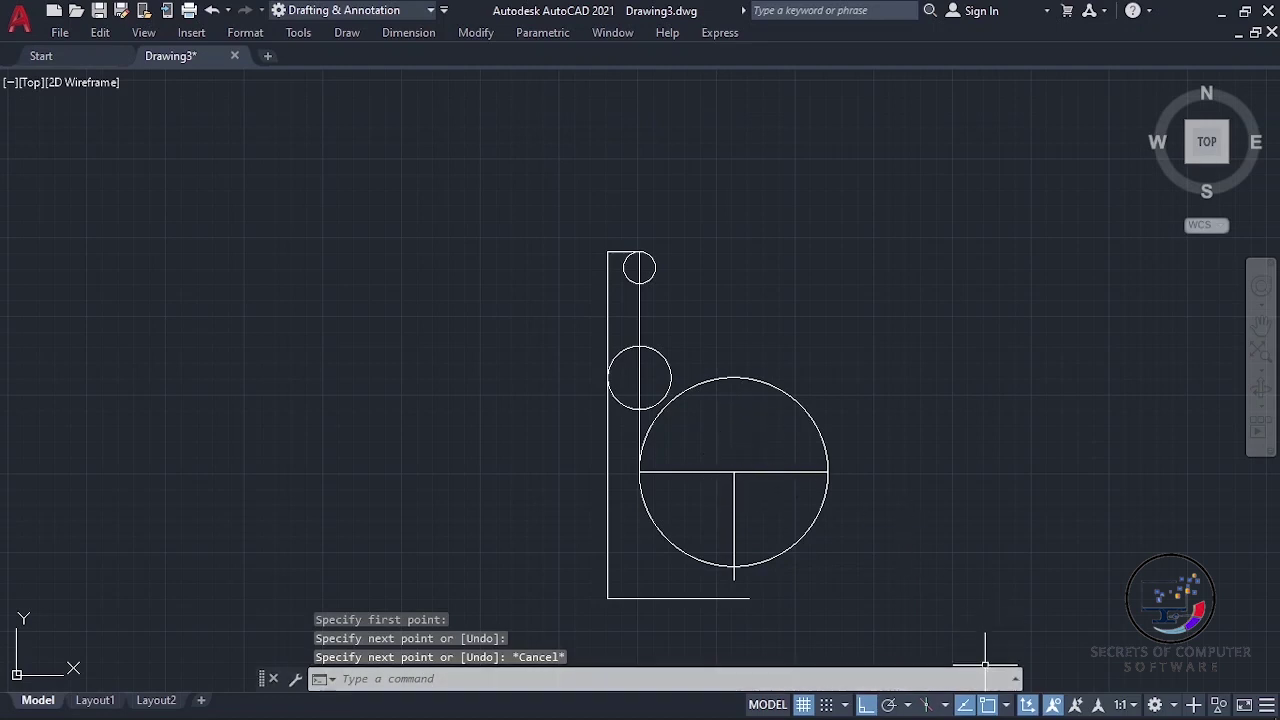
click(1006, 706)
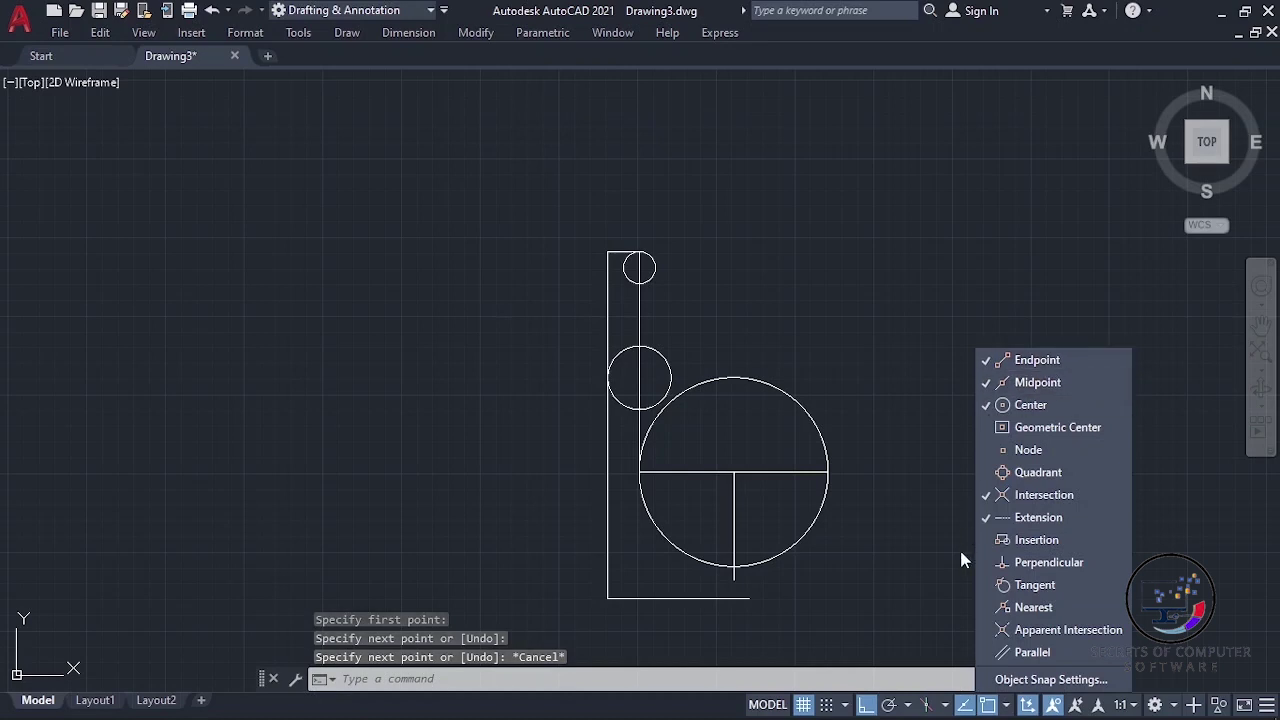
click(1008, 706)
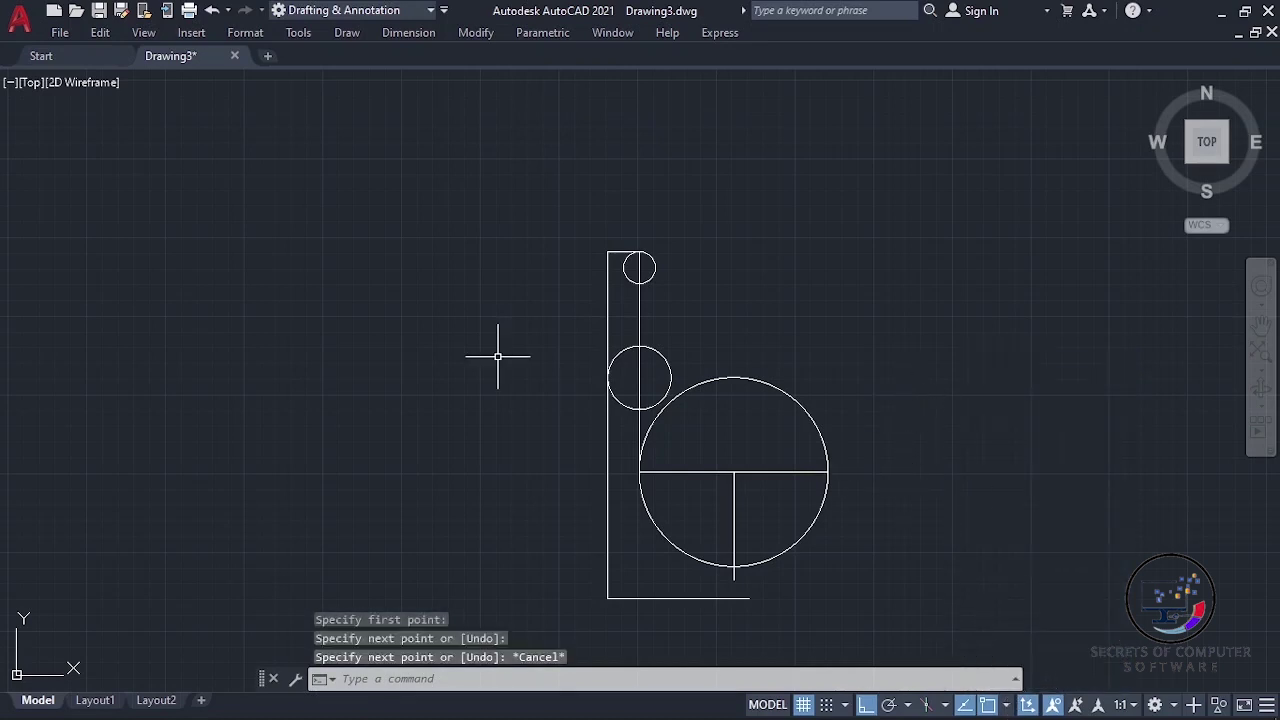
click(345, 32)
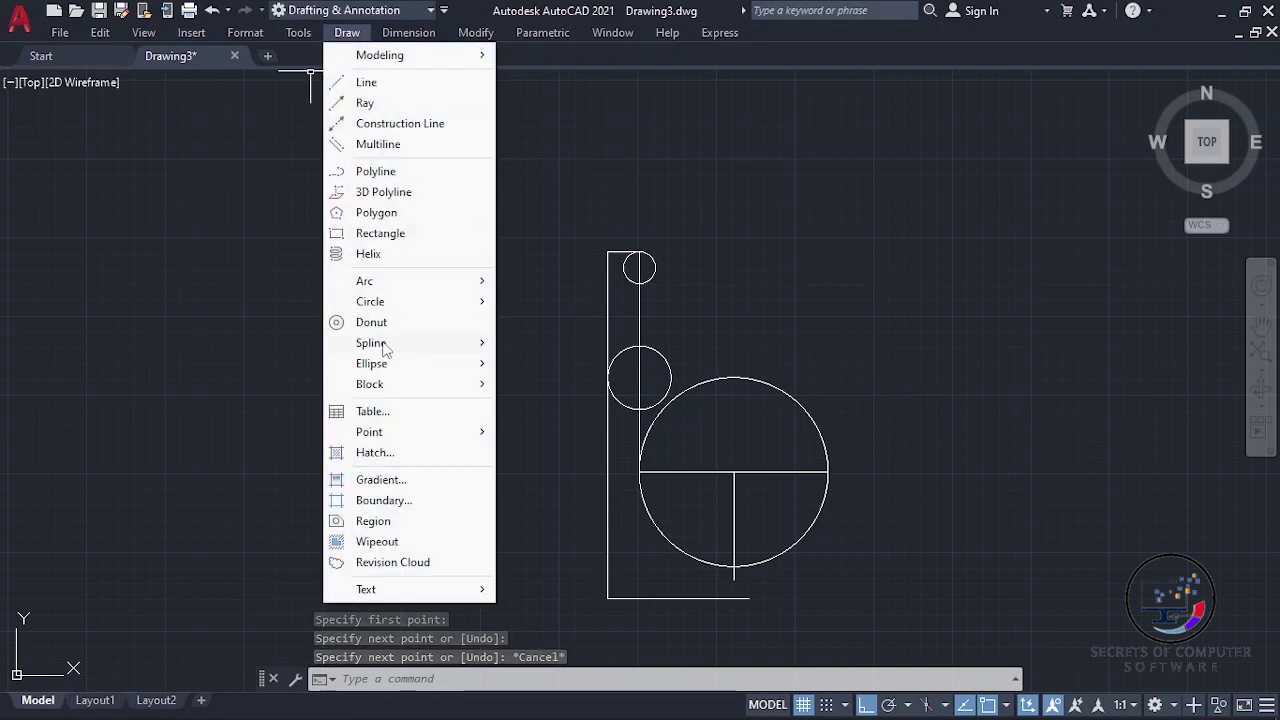
mouse_move(364, 281)
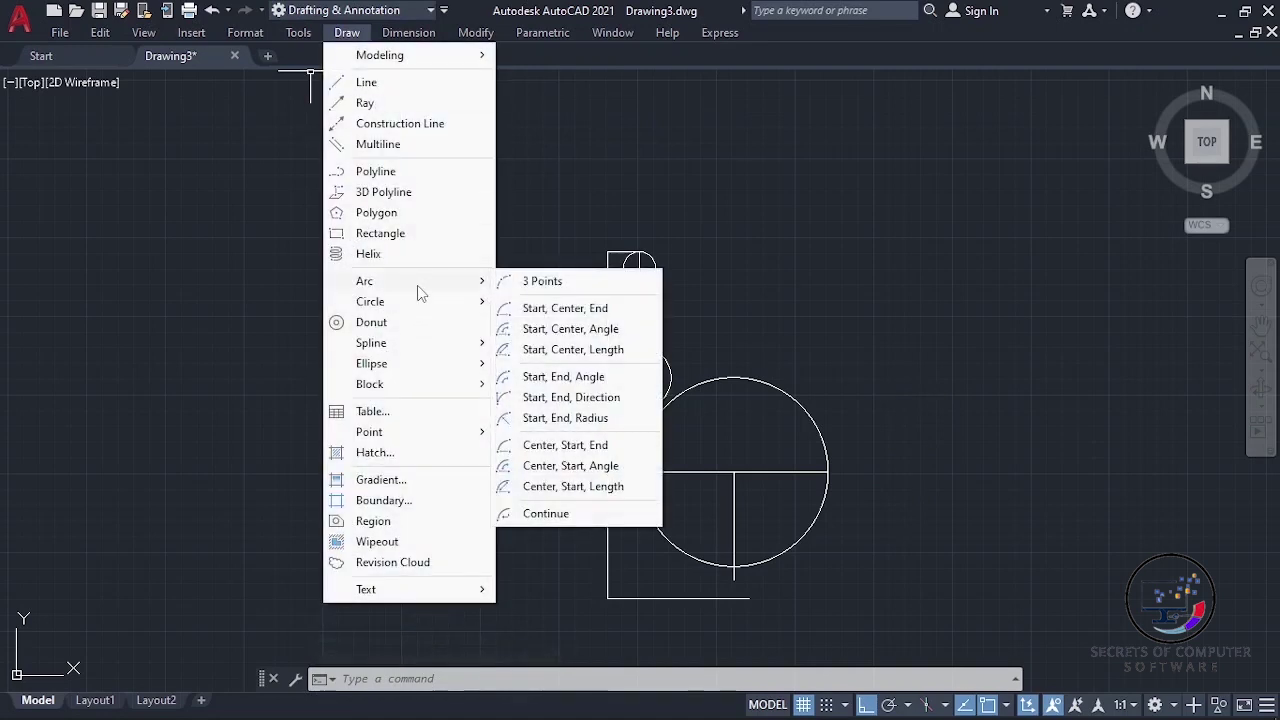
Step: Add a radius 12.5 arc from the base line's end to the big circle's bottom
click(556, 420)
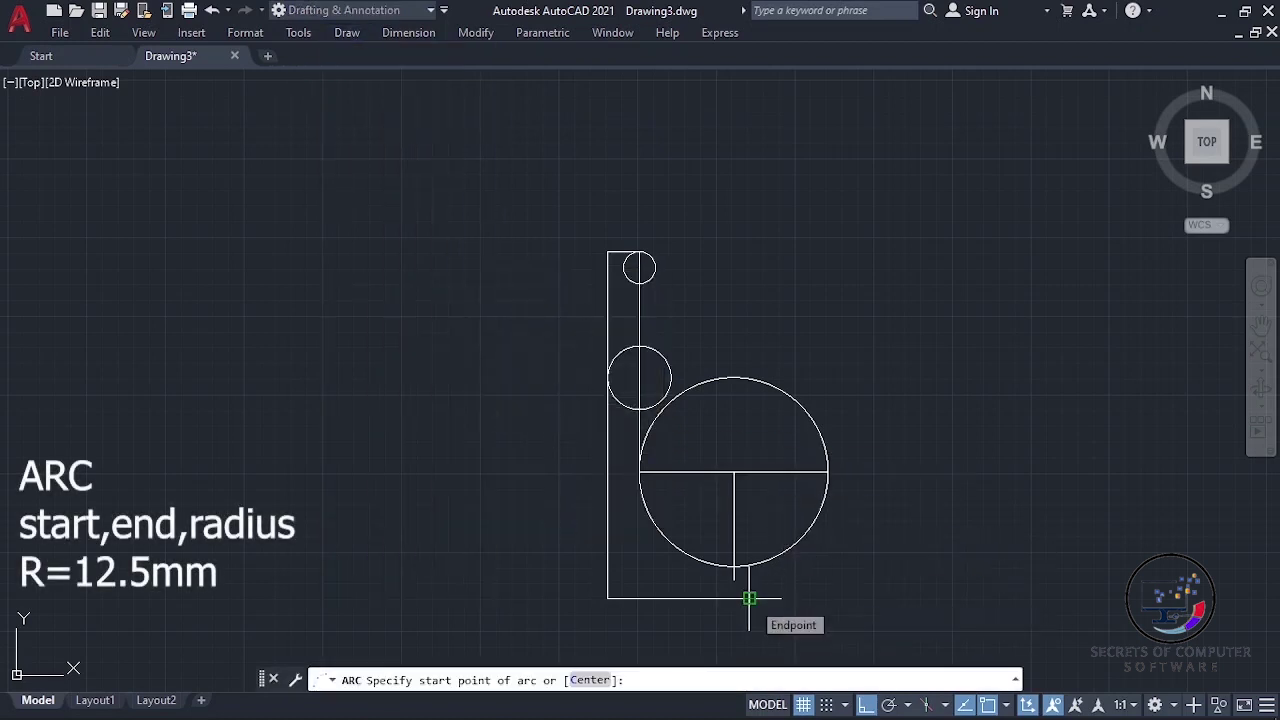
click(749, 598)
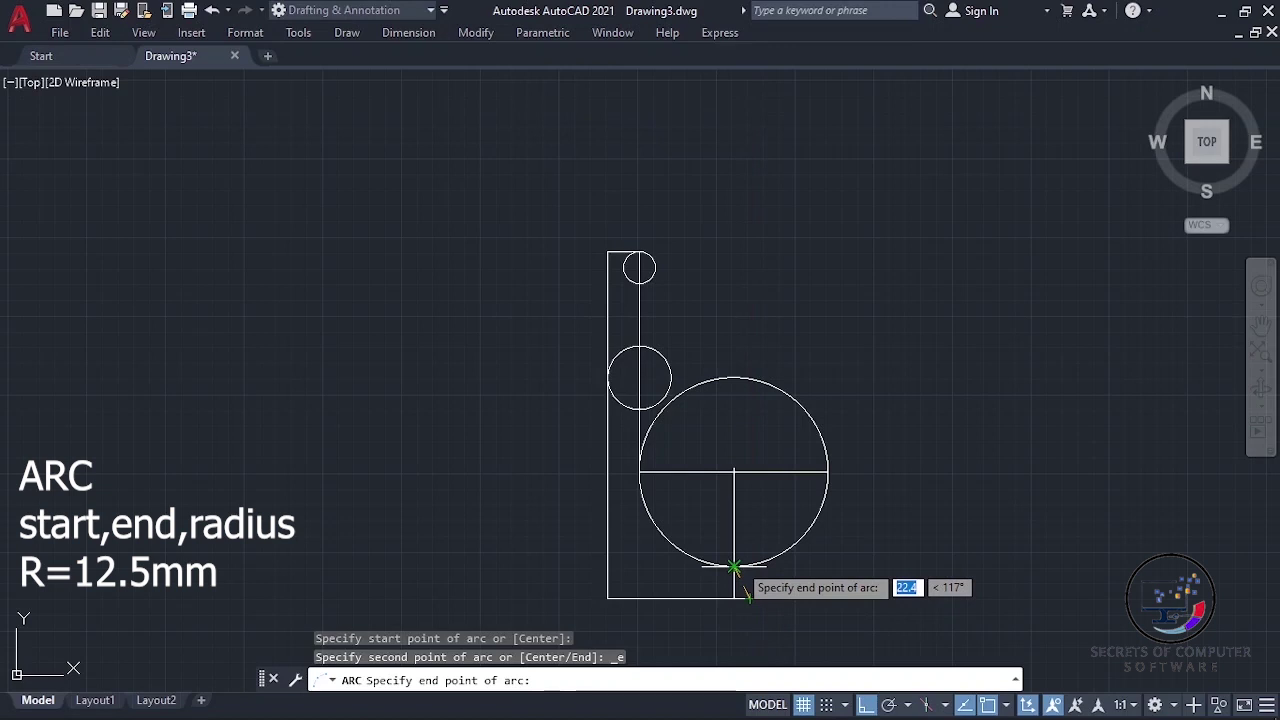
click(734, 567)
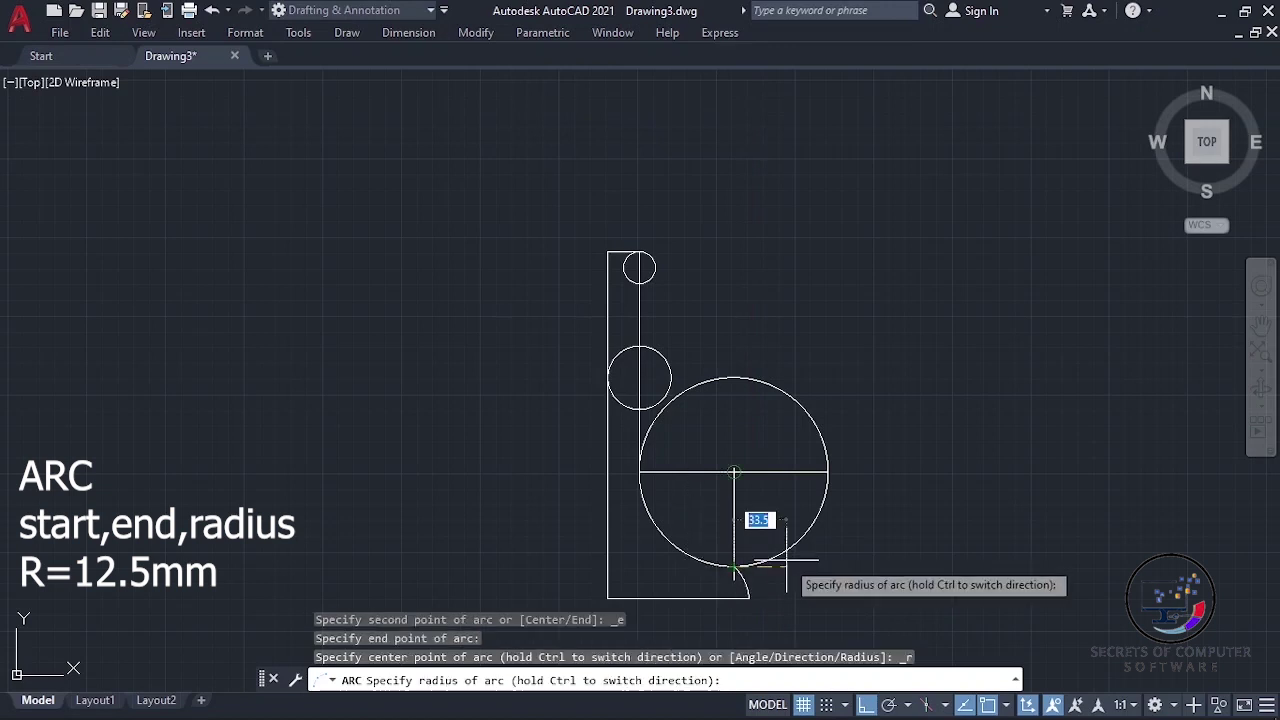
text(12)
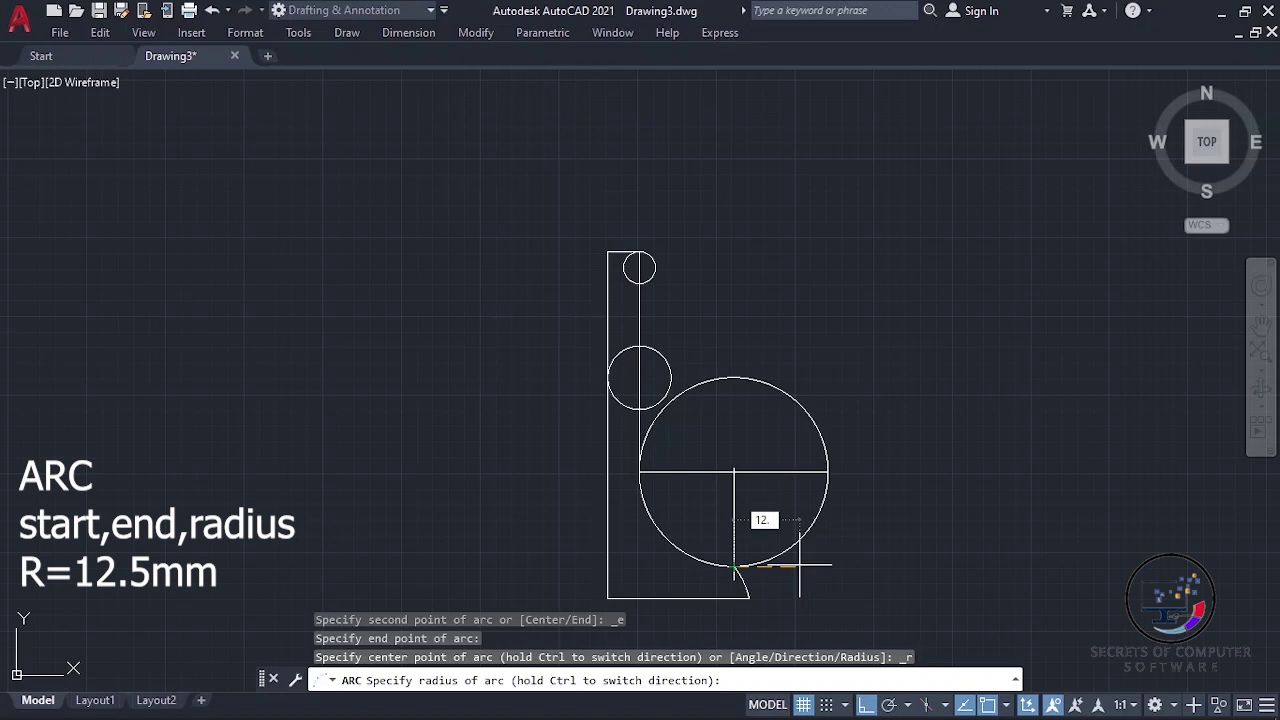
key(Return)
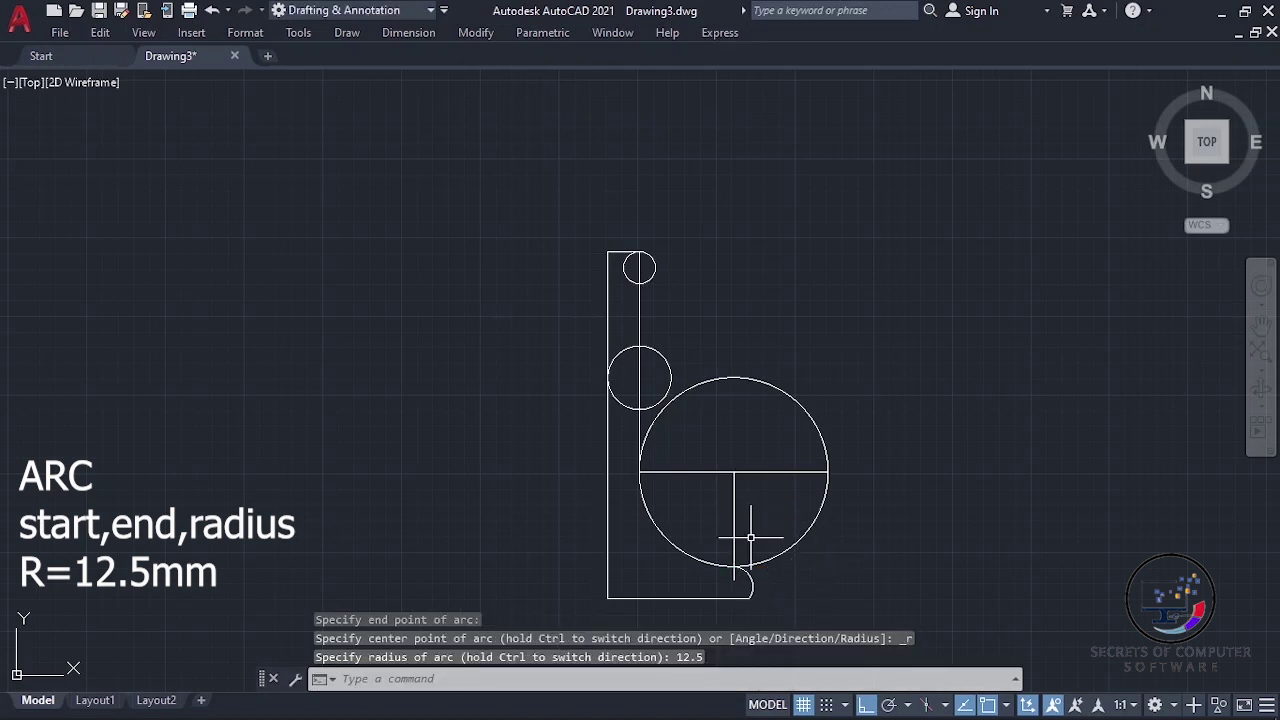
click(782, 468)
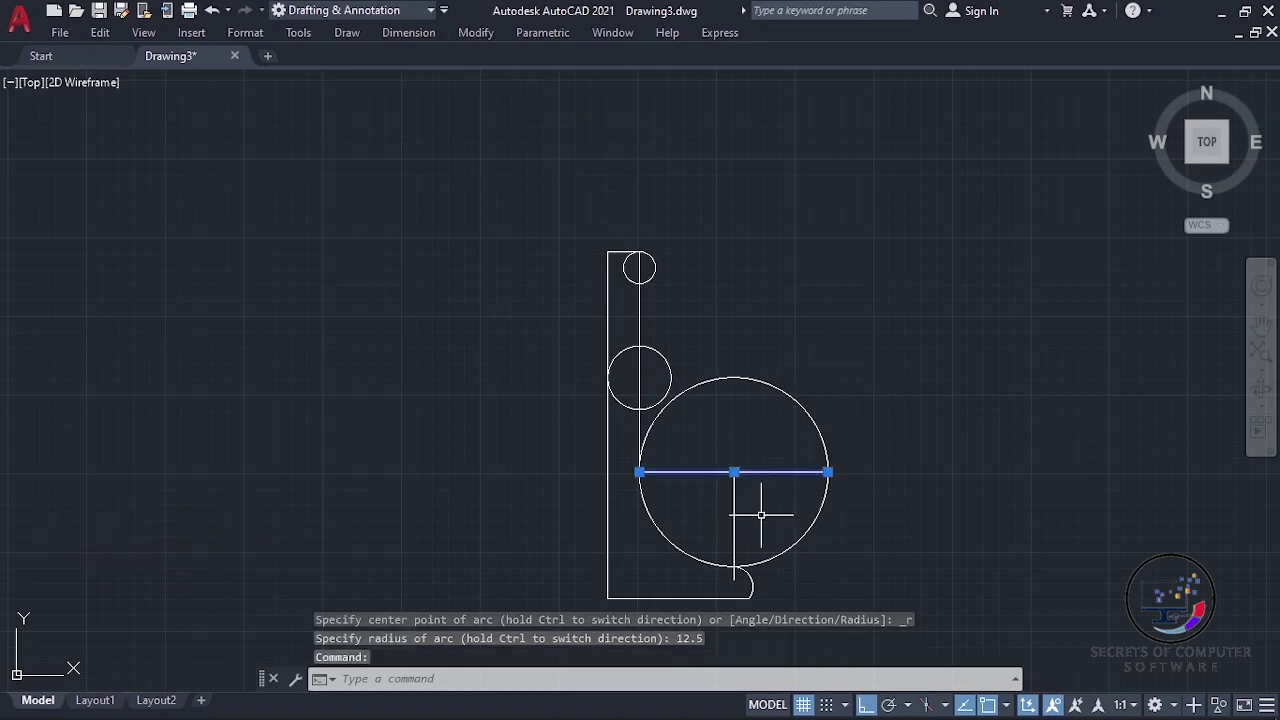
Step: Delete the two helper lines and trim the small circle's left half and inner line pieces
click(733, 535)
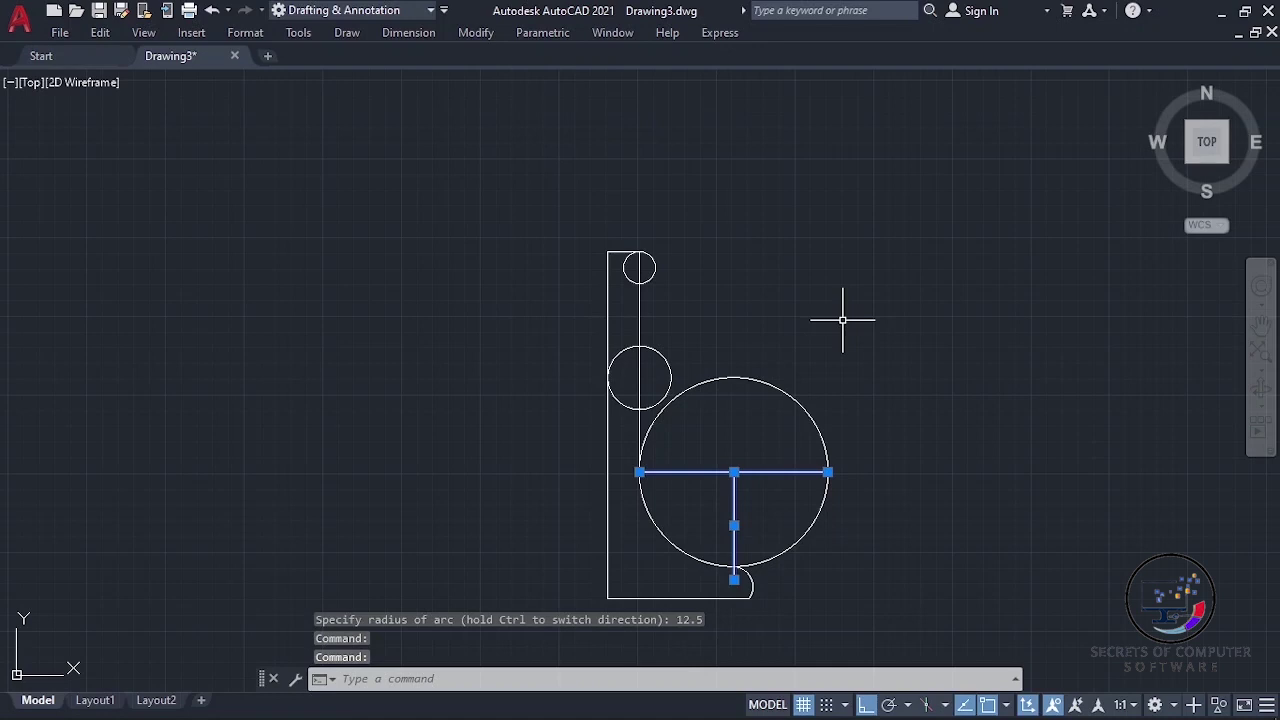
key(Delete)
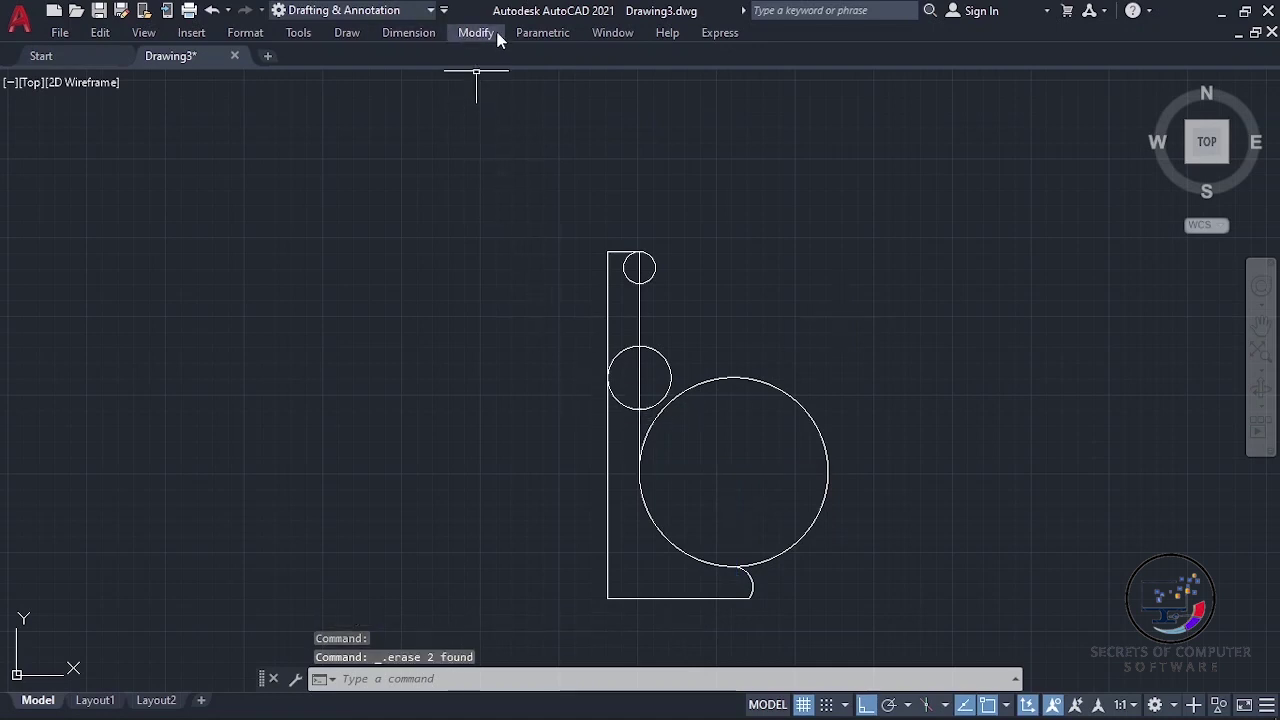
click(476, 33)
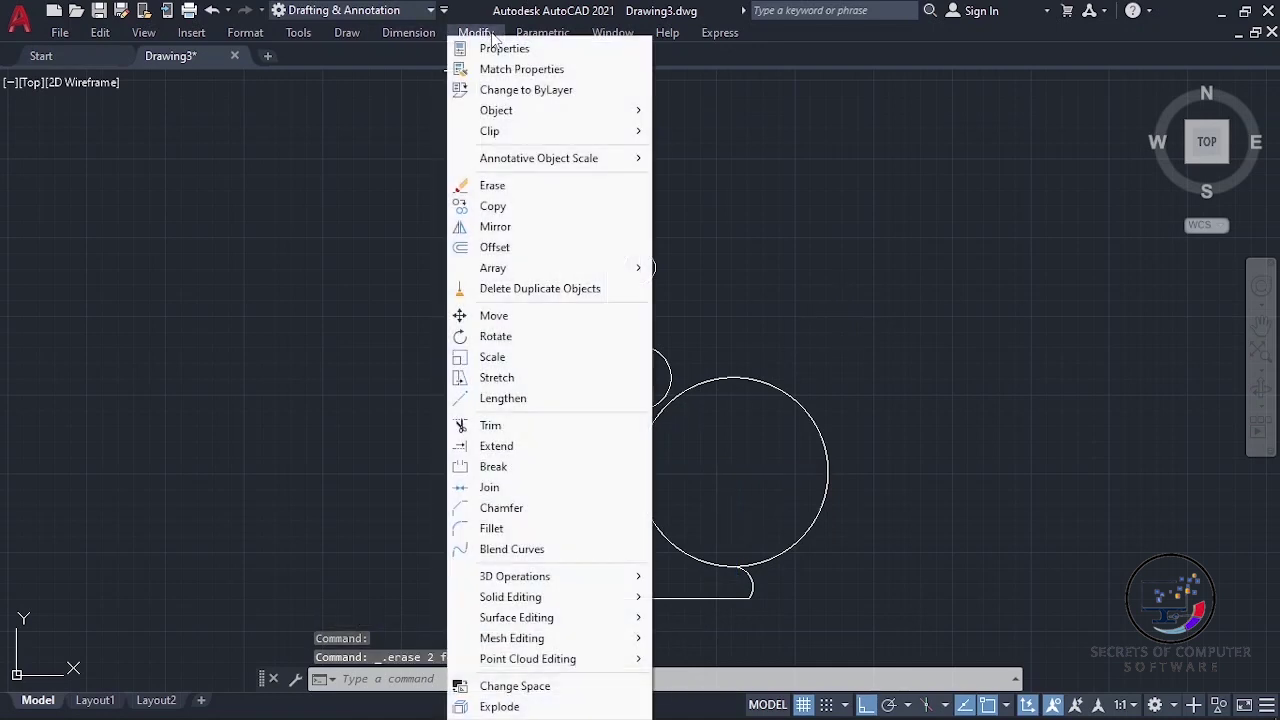
click(490, 425)
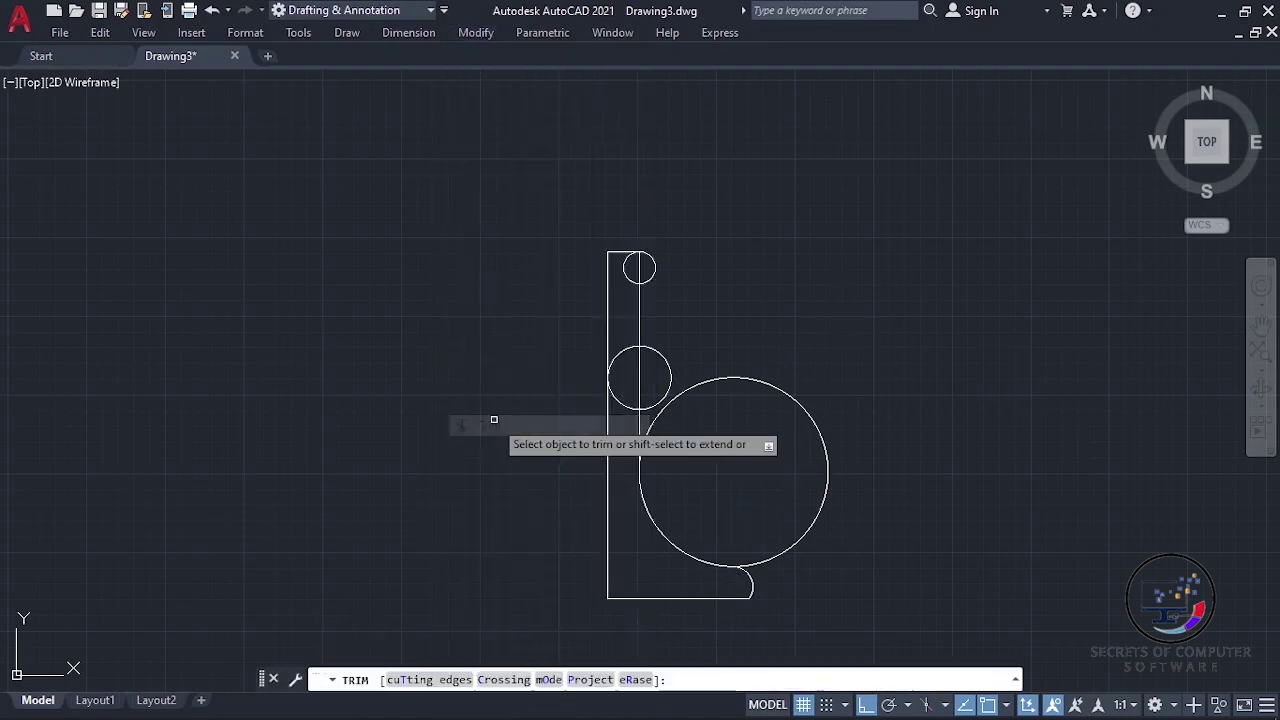
click(635, 267)
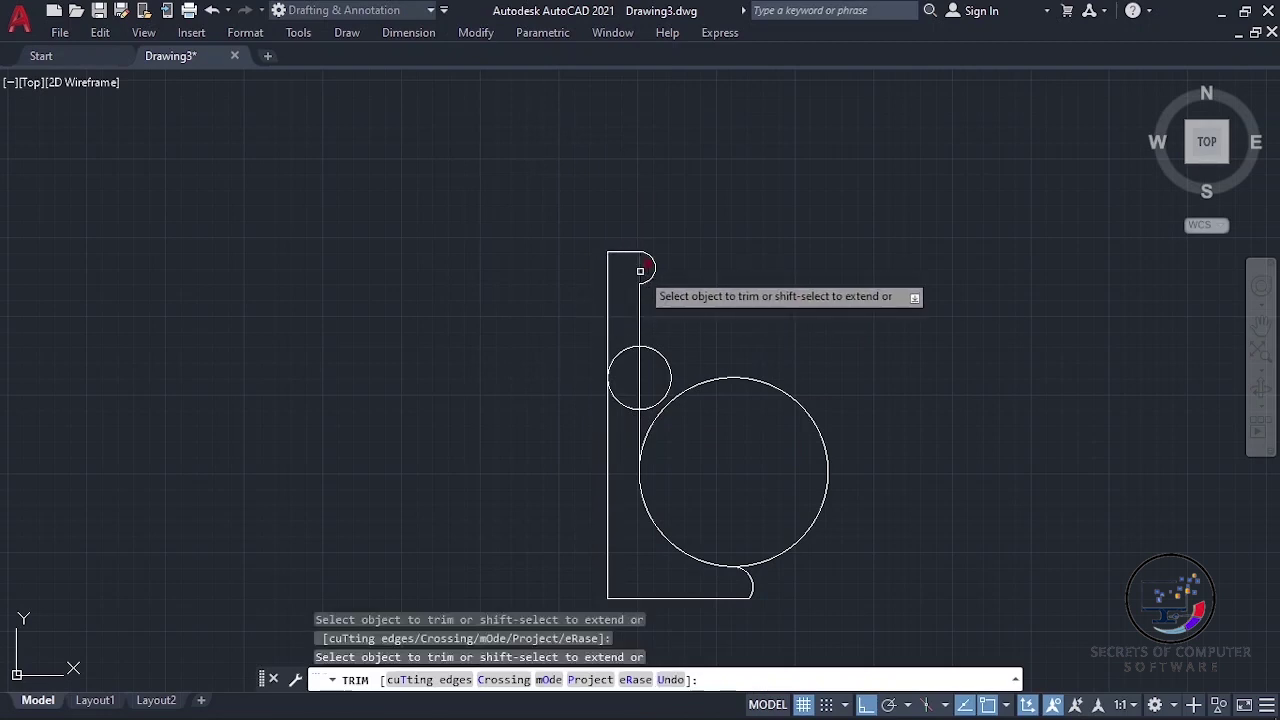
click(622, 405)
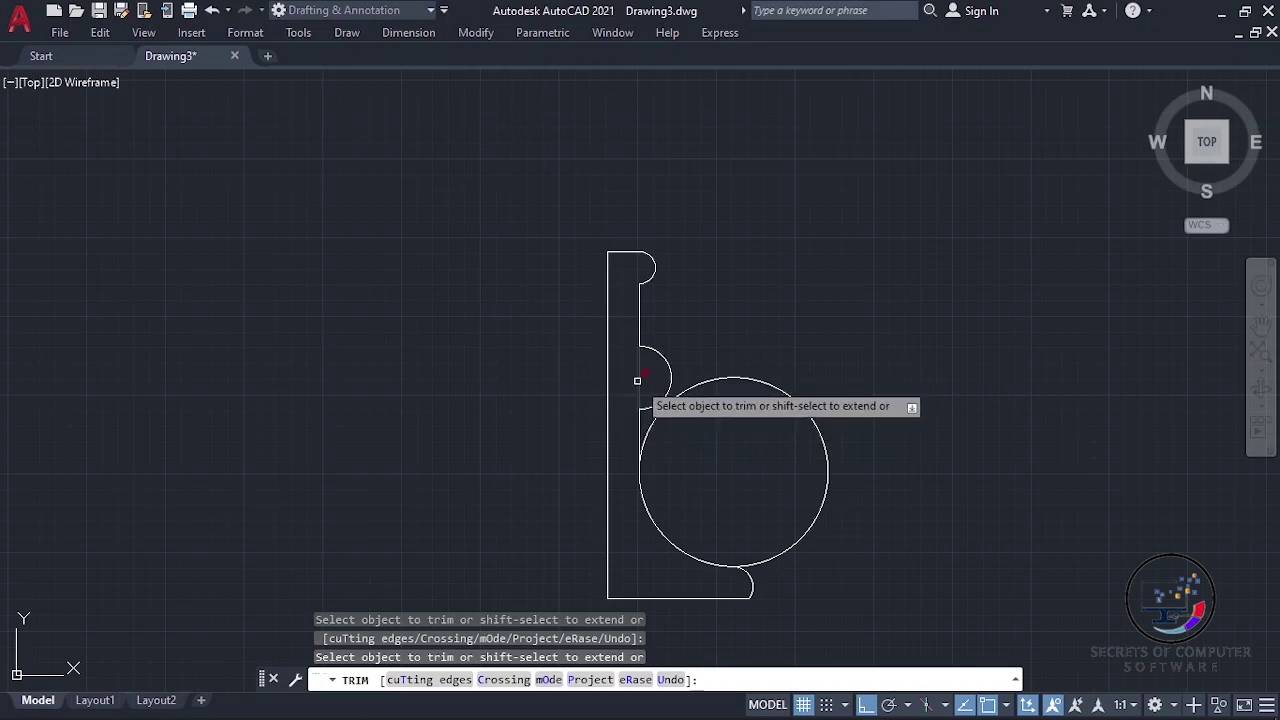
click(639, 378)
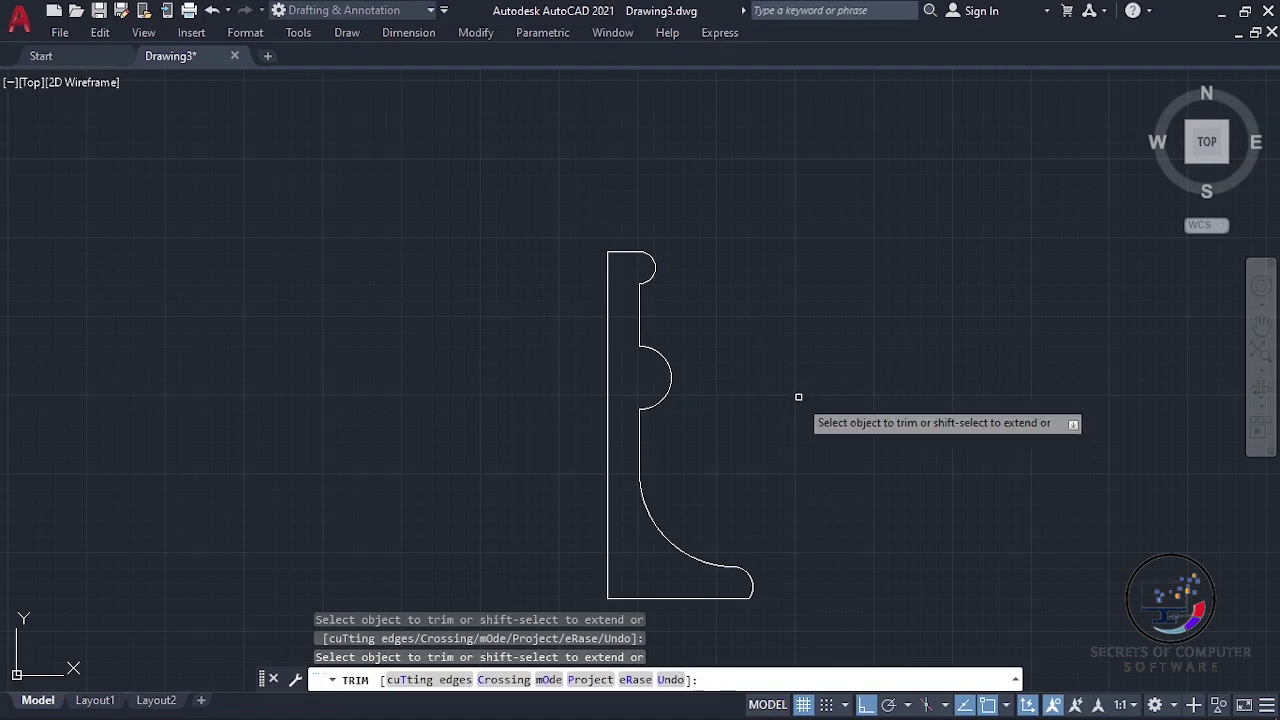
key(Escape)
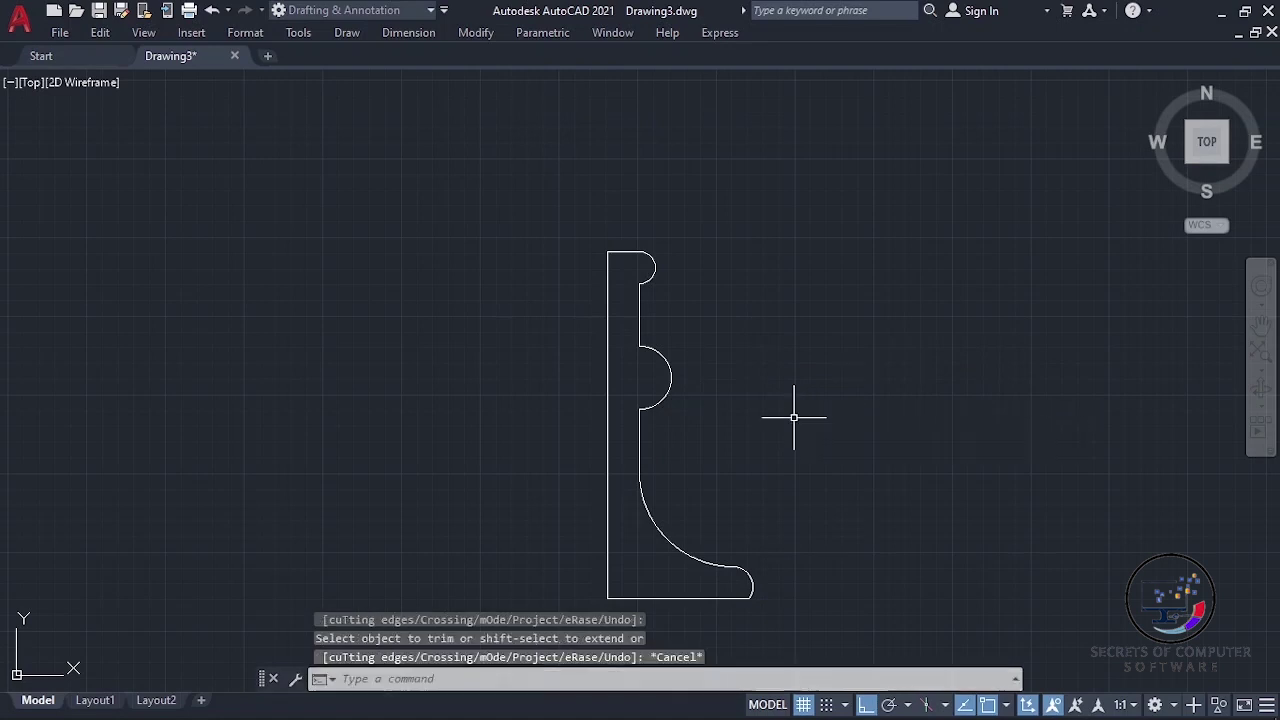
Step: Select the small semicircular arc and the short line above it to check the trim
click(671, 366)
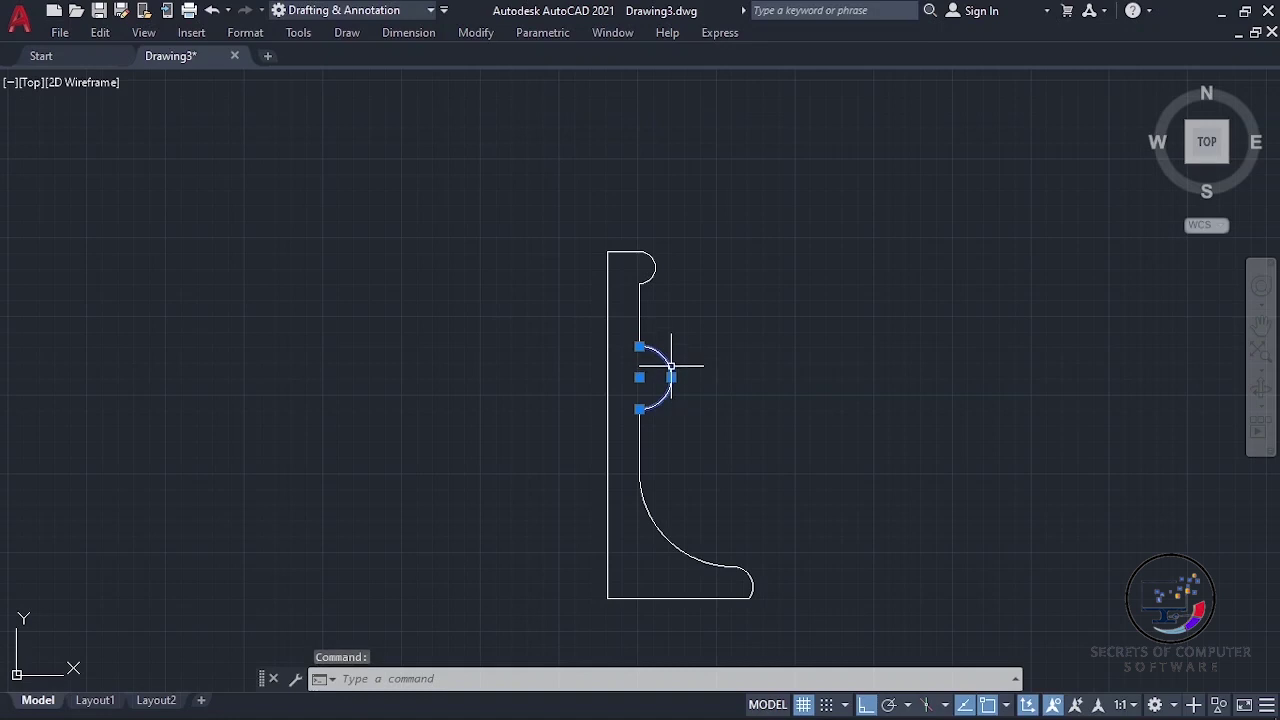
click(644, 304)
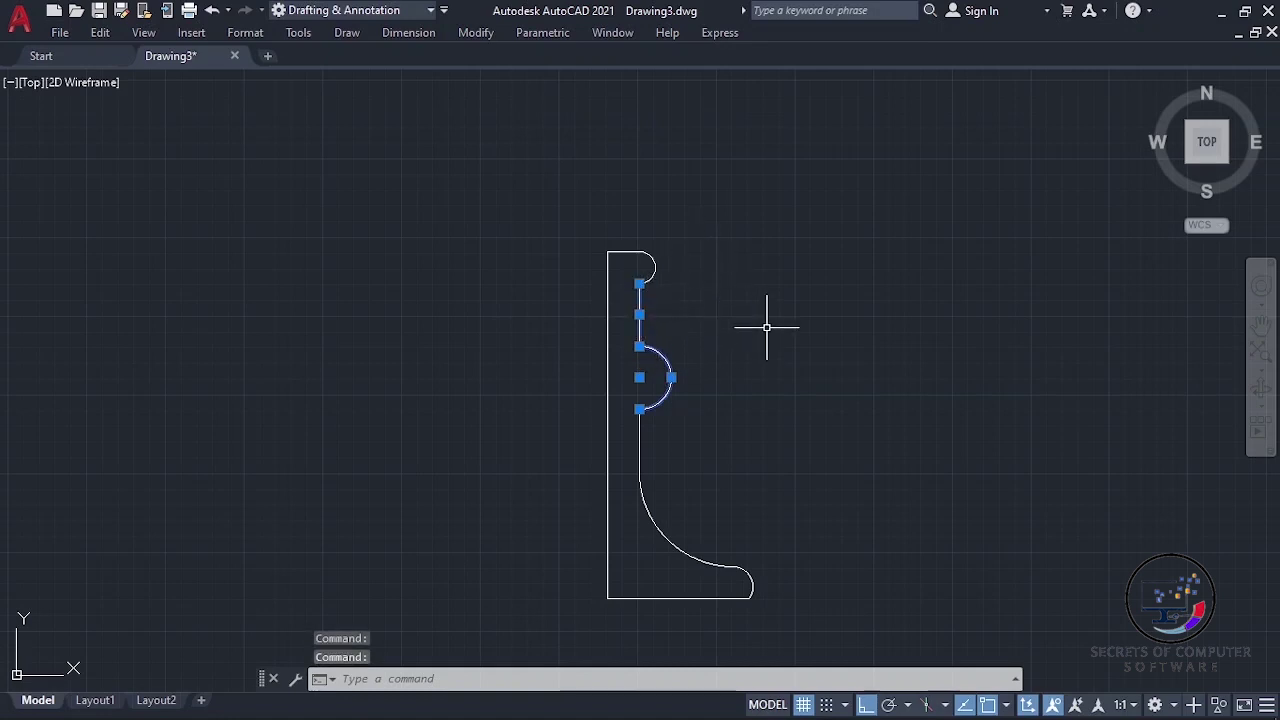
key(Escape)
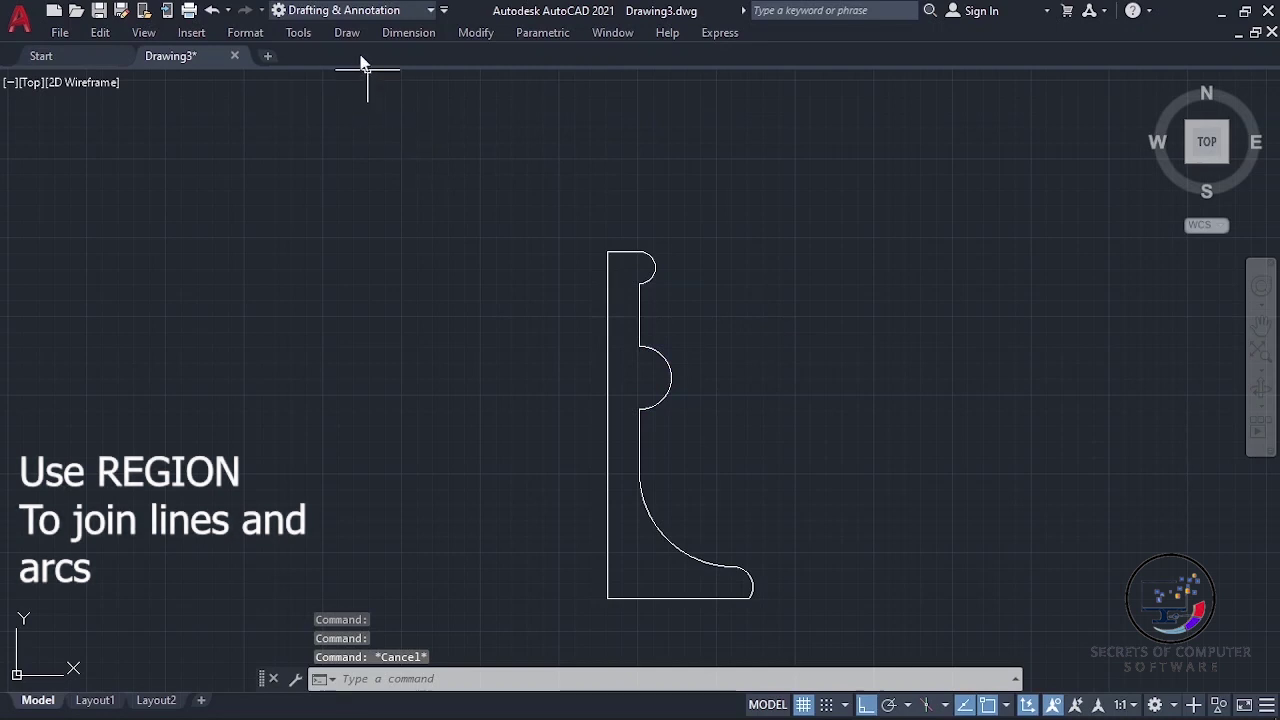
Step: Window-select all nine profile pieces and convert them into one region, then verify it
click(348, 33)
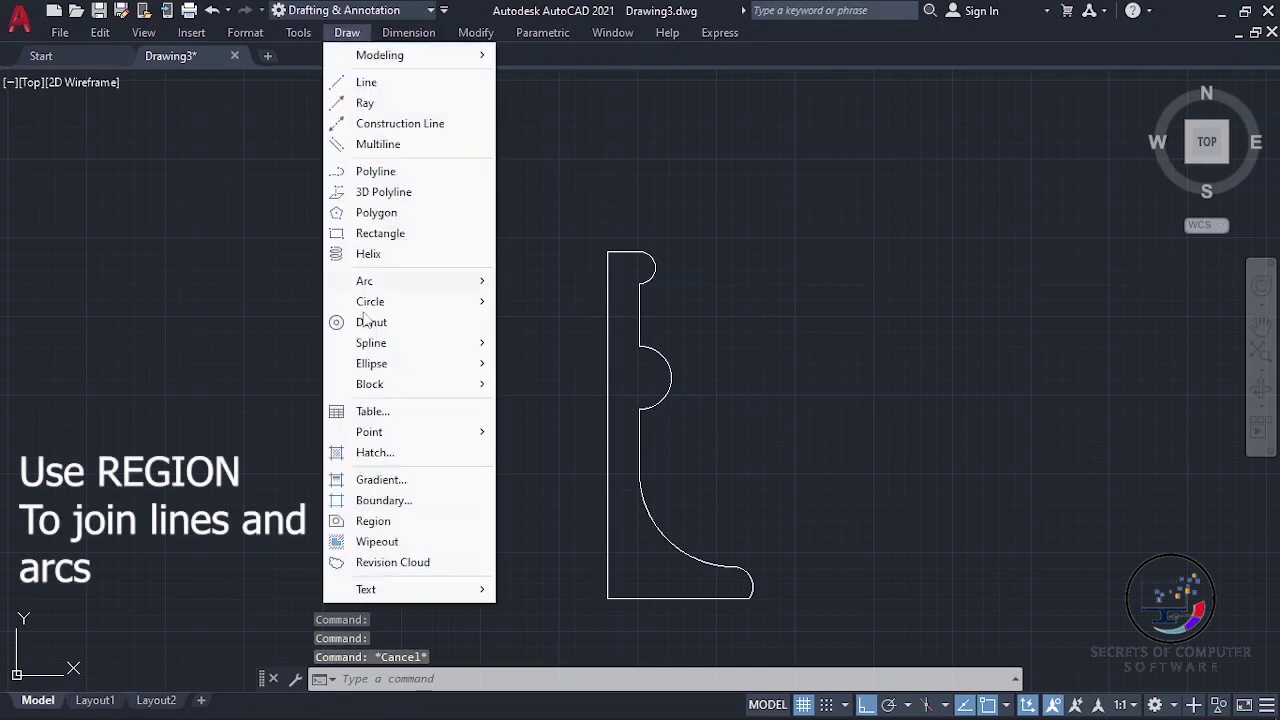
click(372, 521)
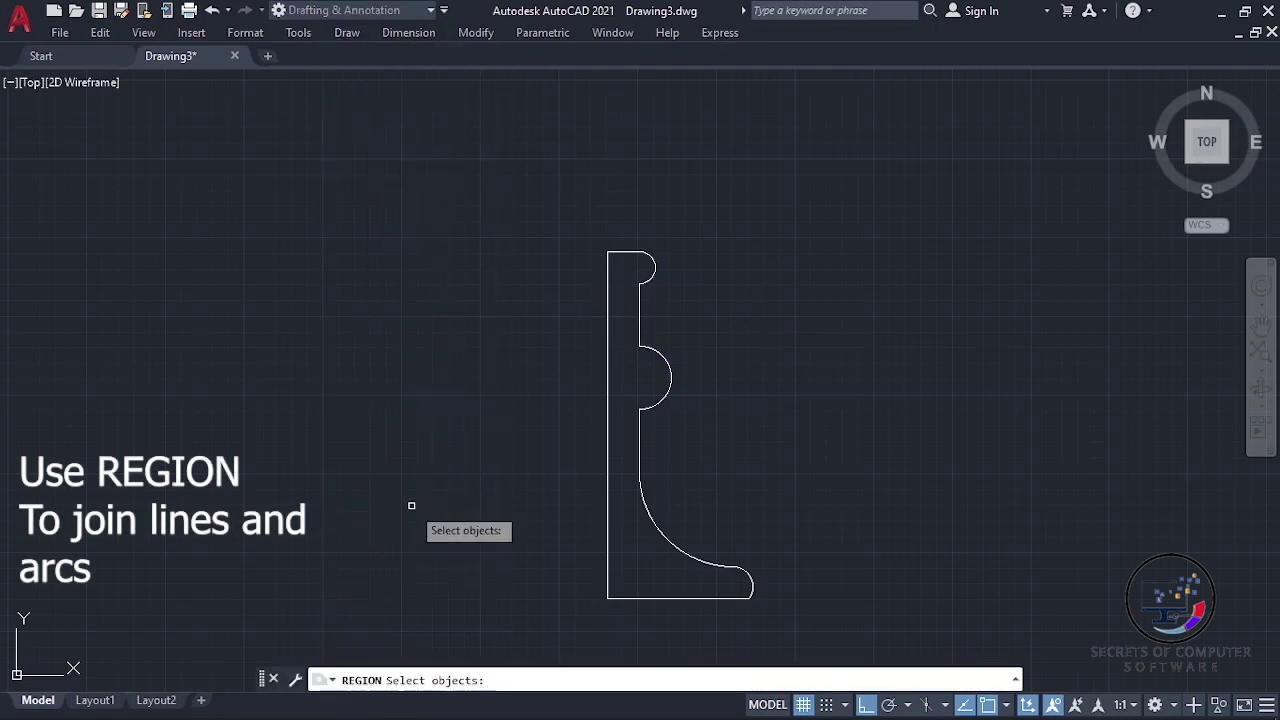
click(742, 220)
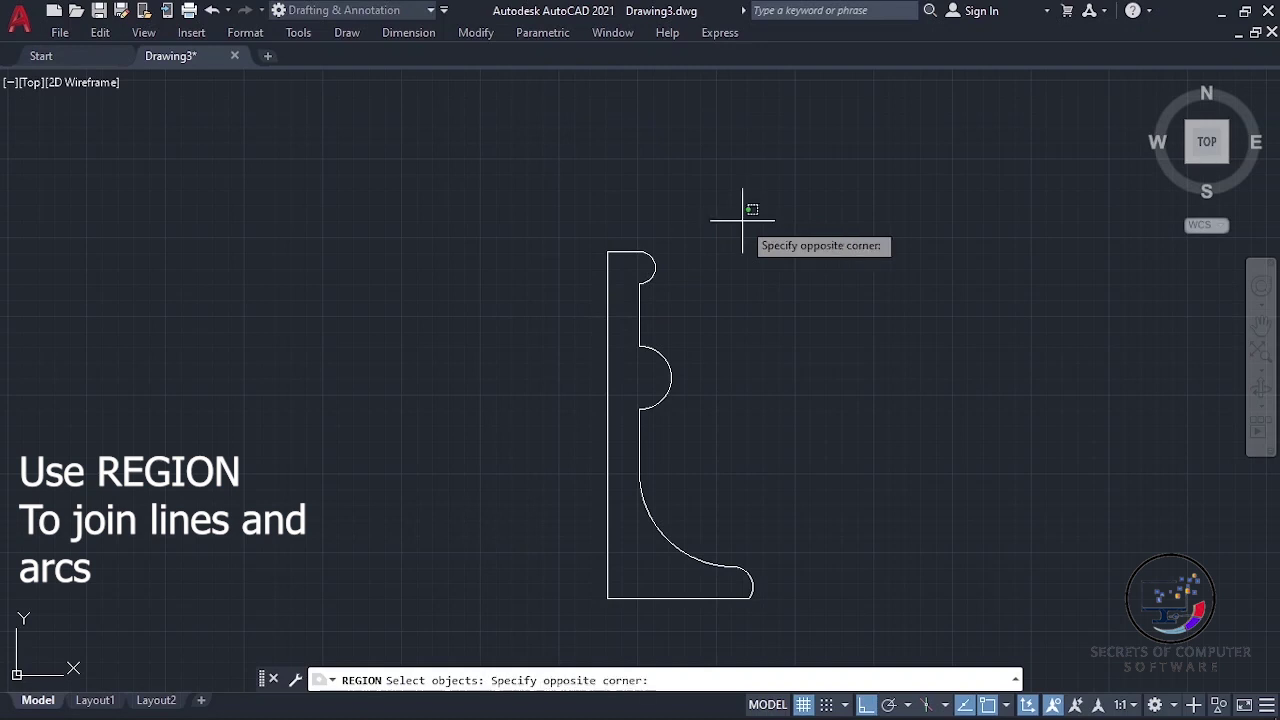
click(577, 606)
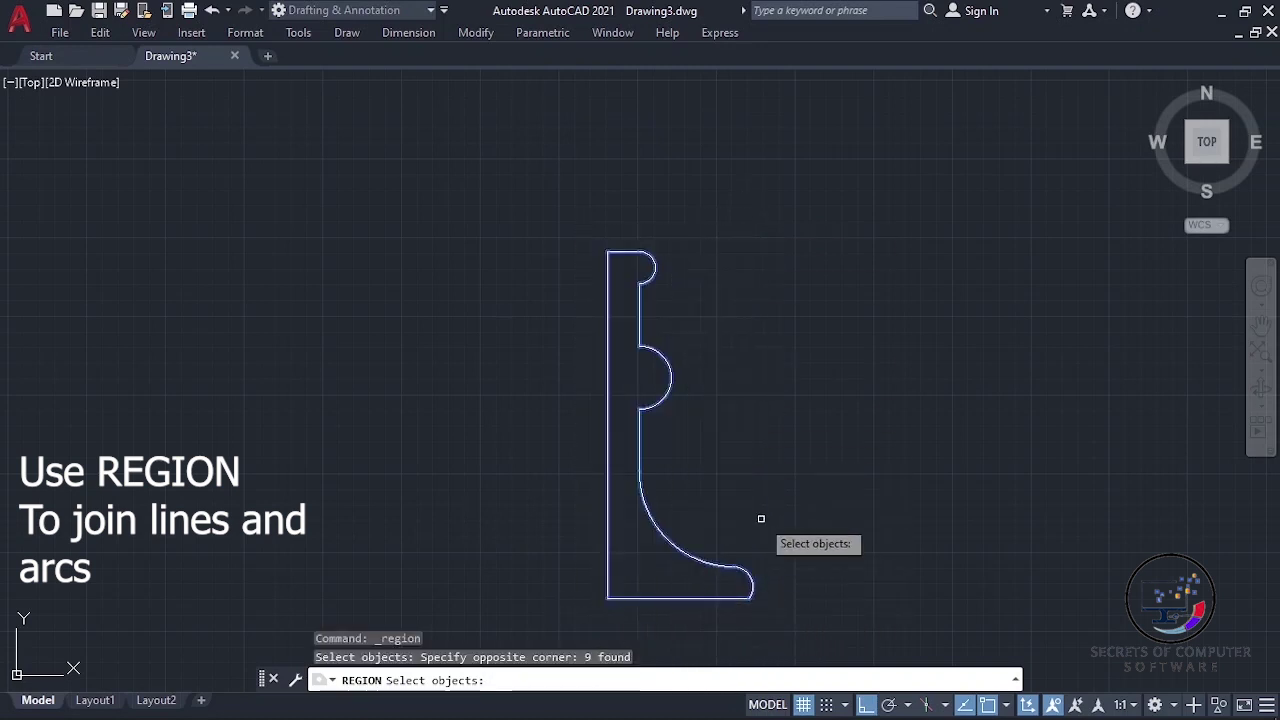
key(Return)
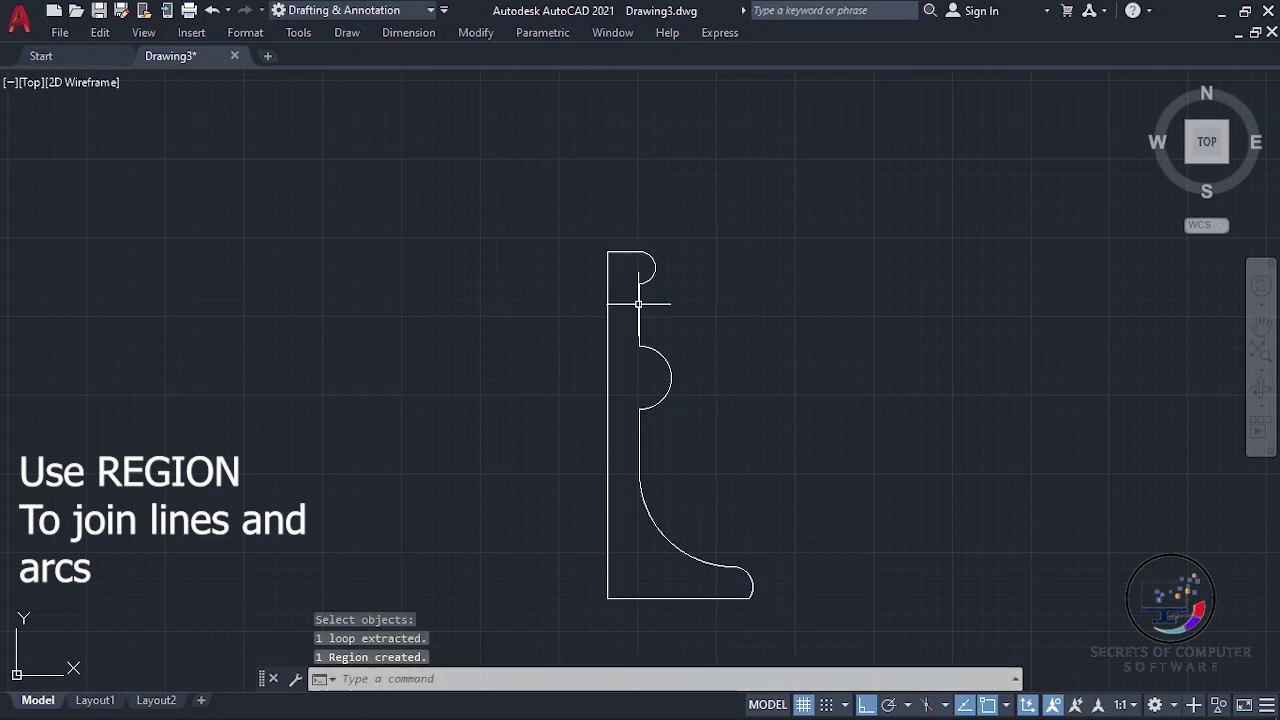
click(668, 355)
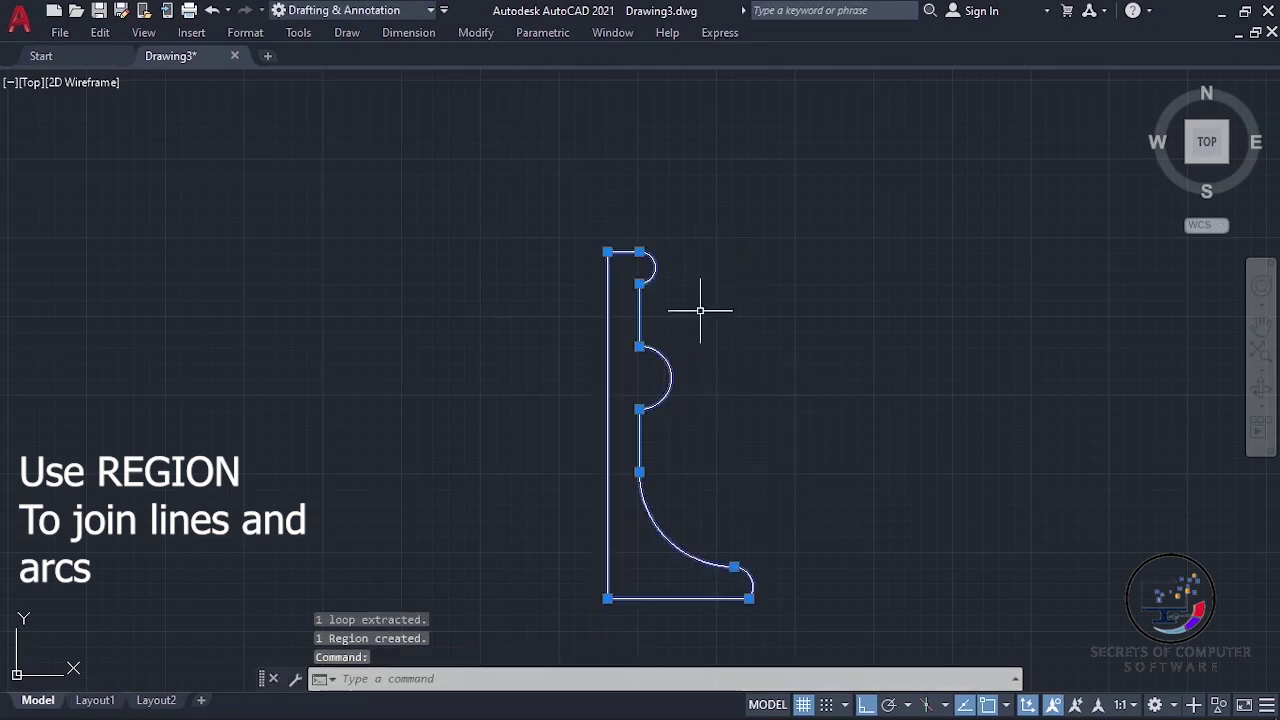
key(Escape)
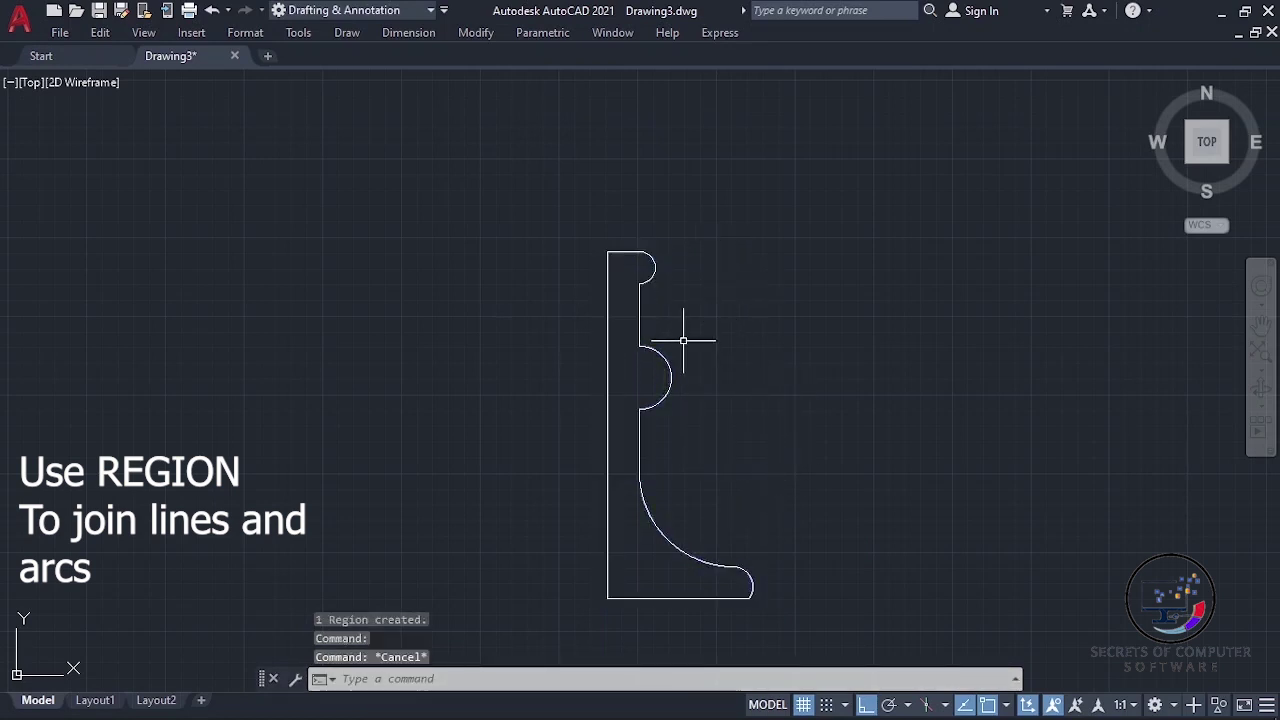
scroll(683, 341, down, 2)
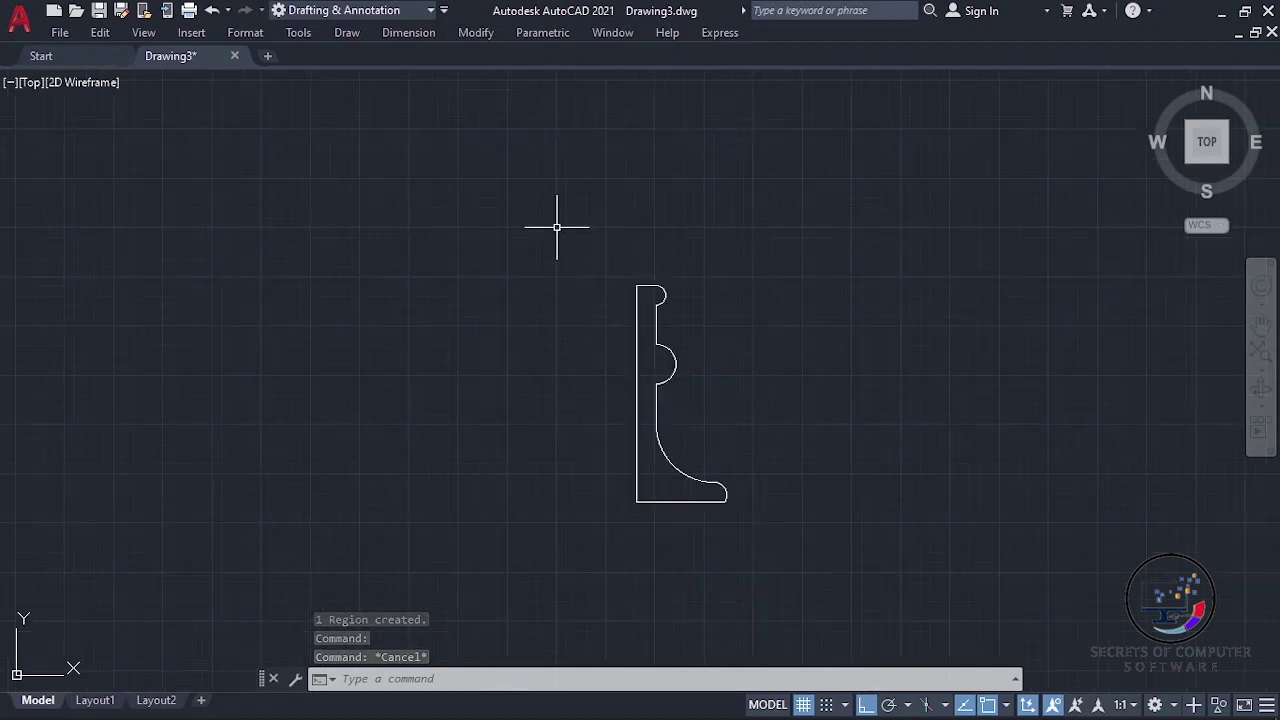
Step: Revolve the region 360° about the axis from its top-left to bottom-left corner
click(347, 33)
mouse_move(380, 55)
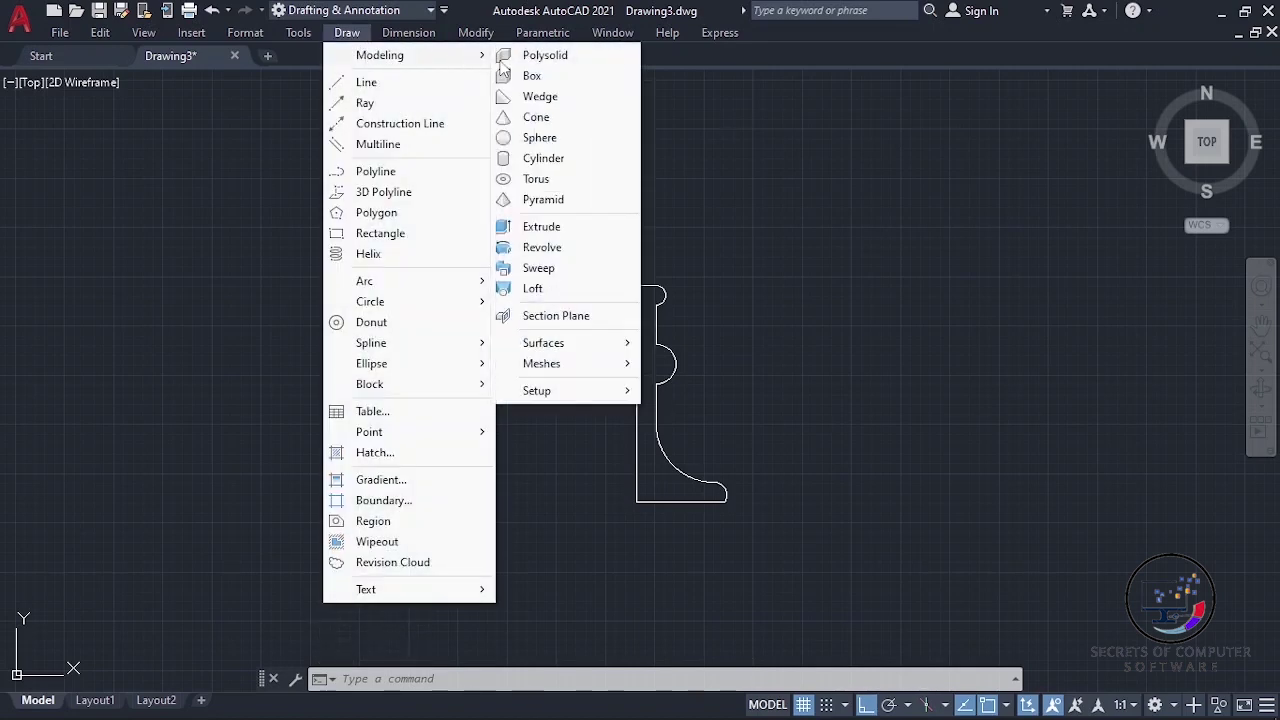
click(536, 251)
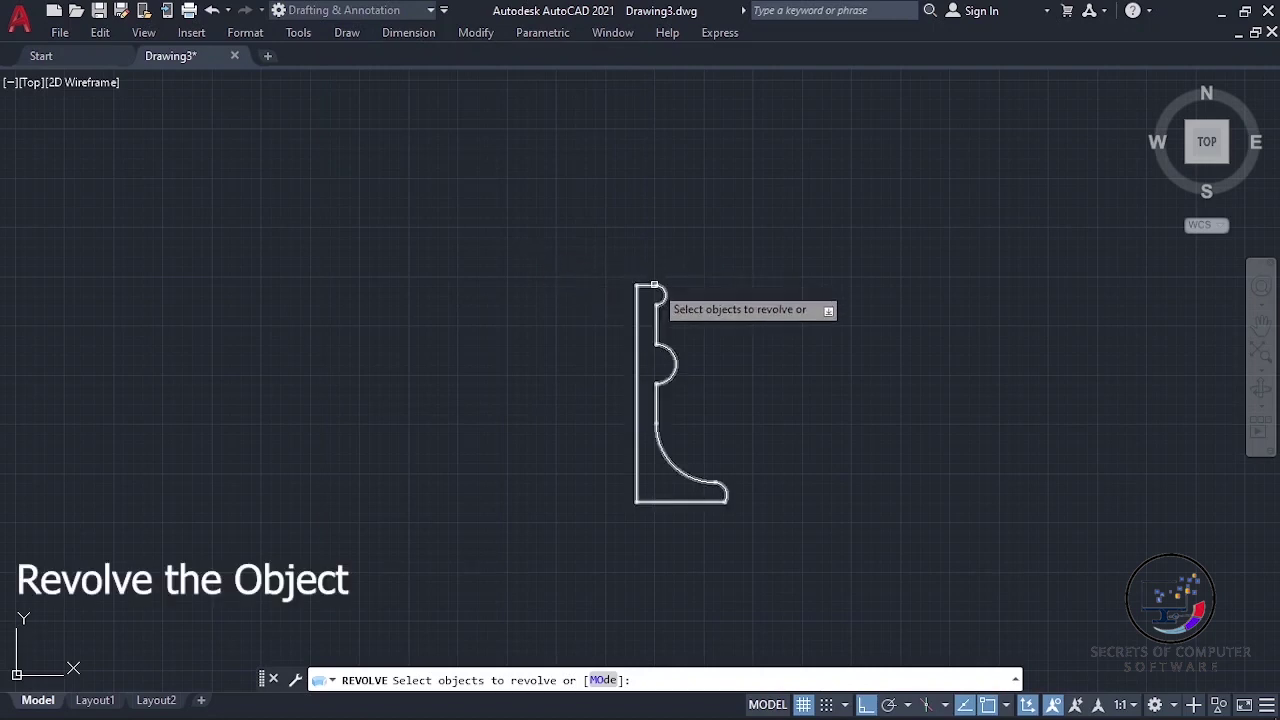
click(654, 286)
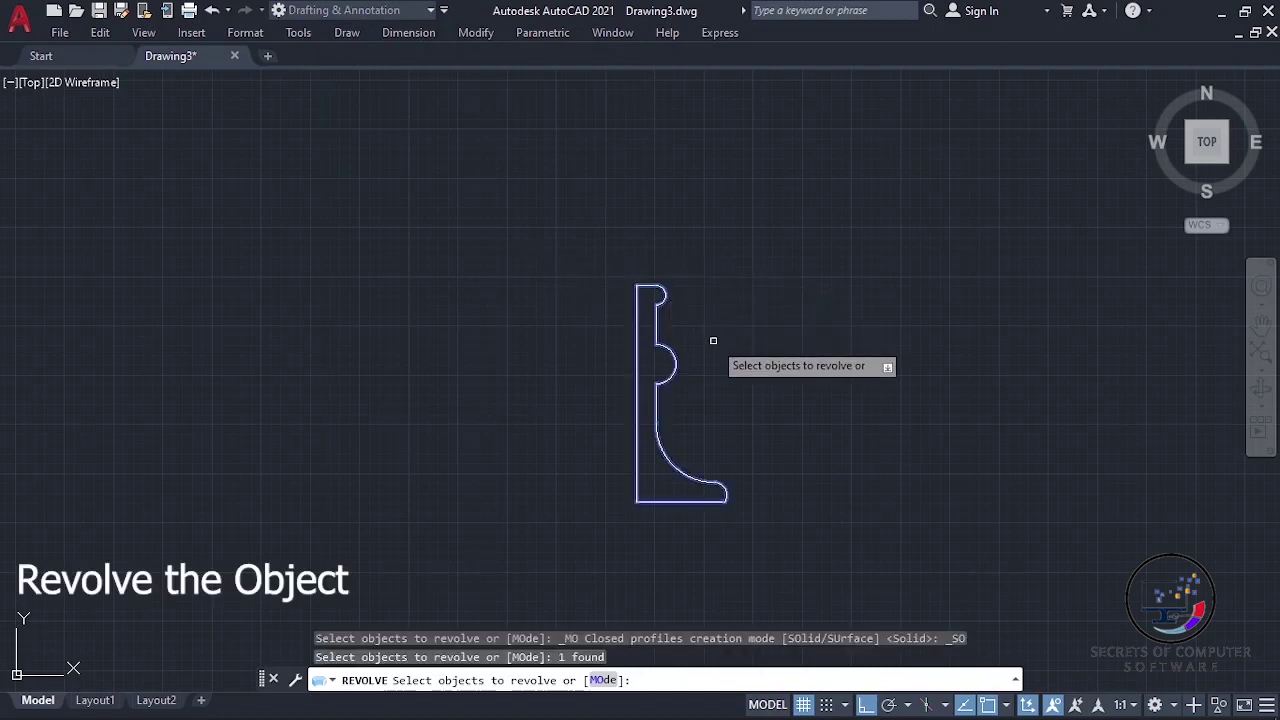
key(Return)
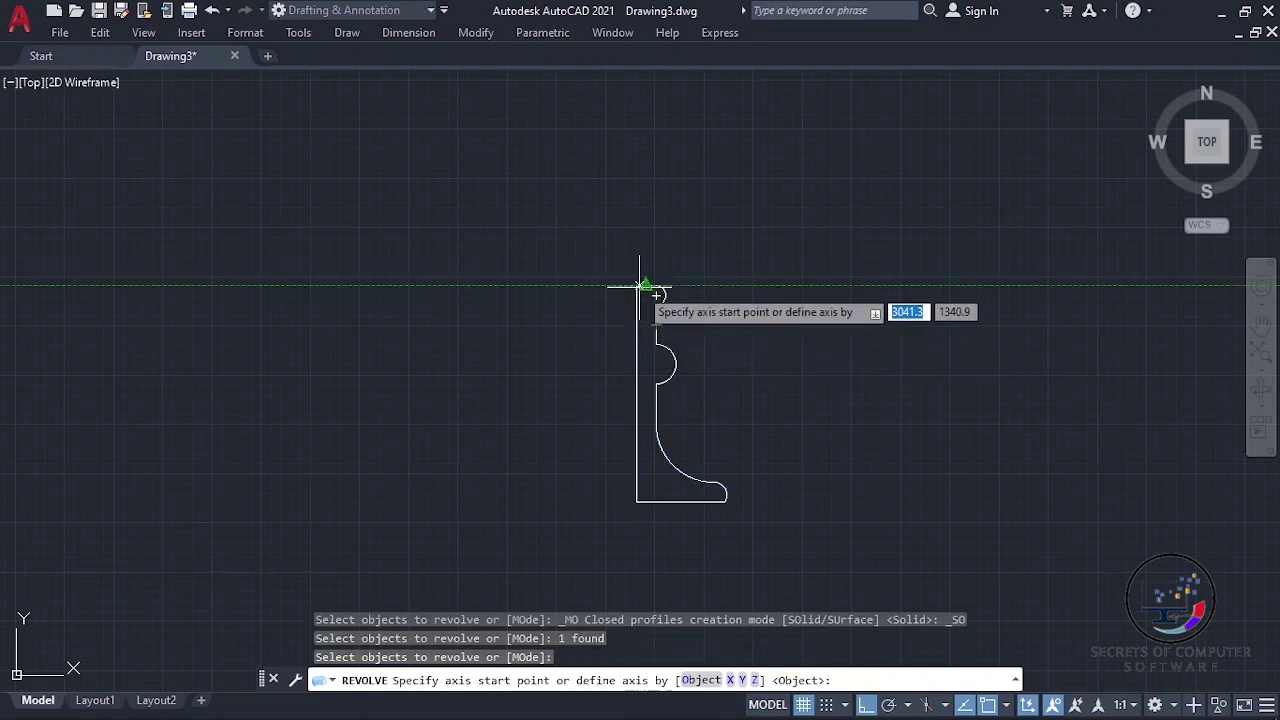
click(637, 286)
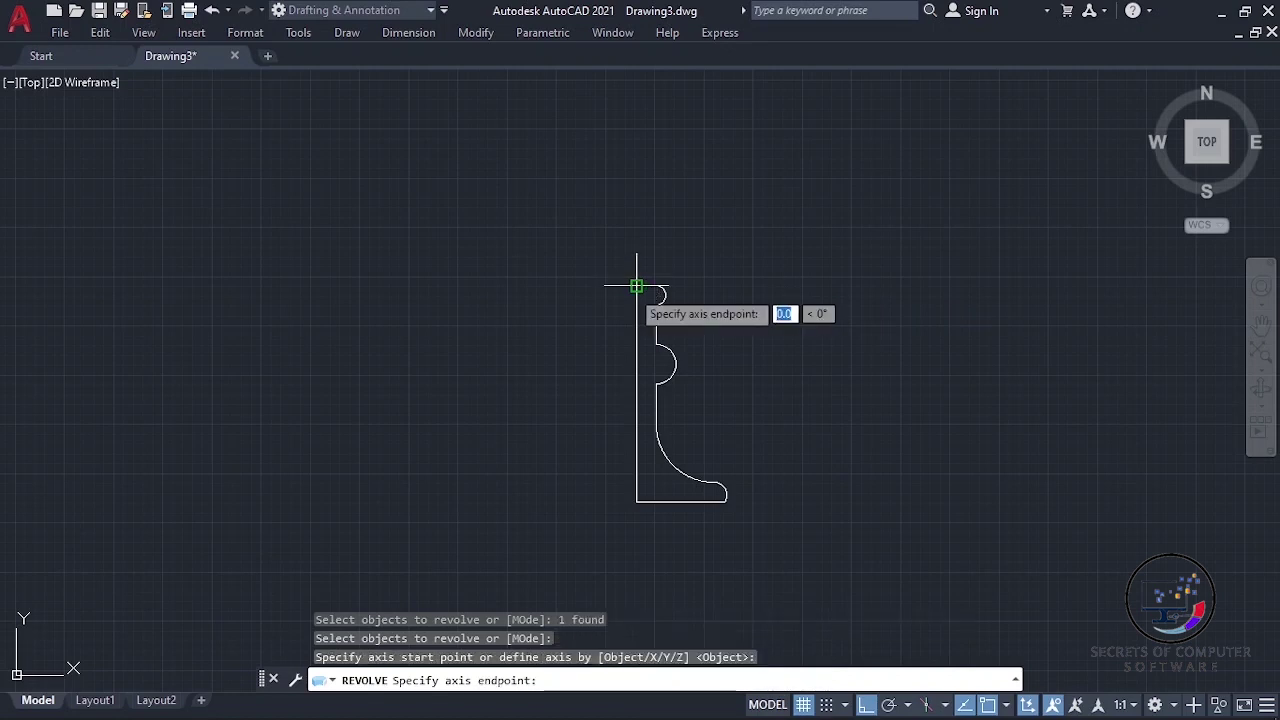
click(637, 503)
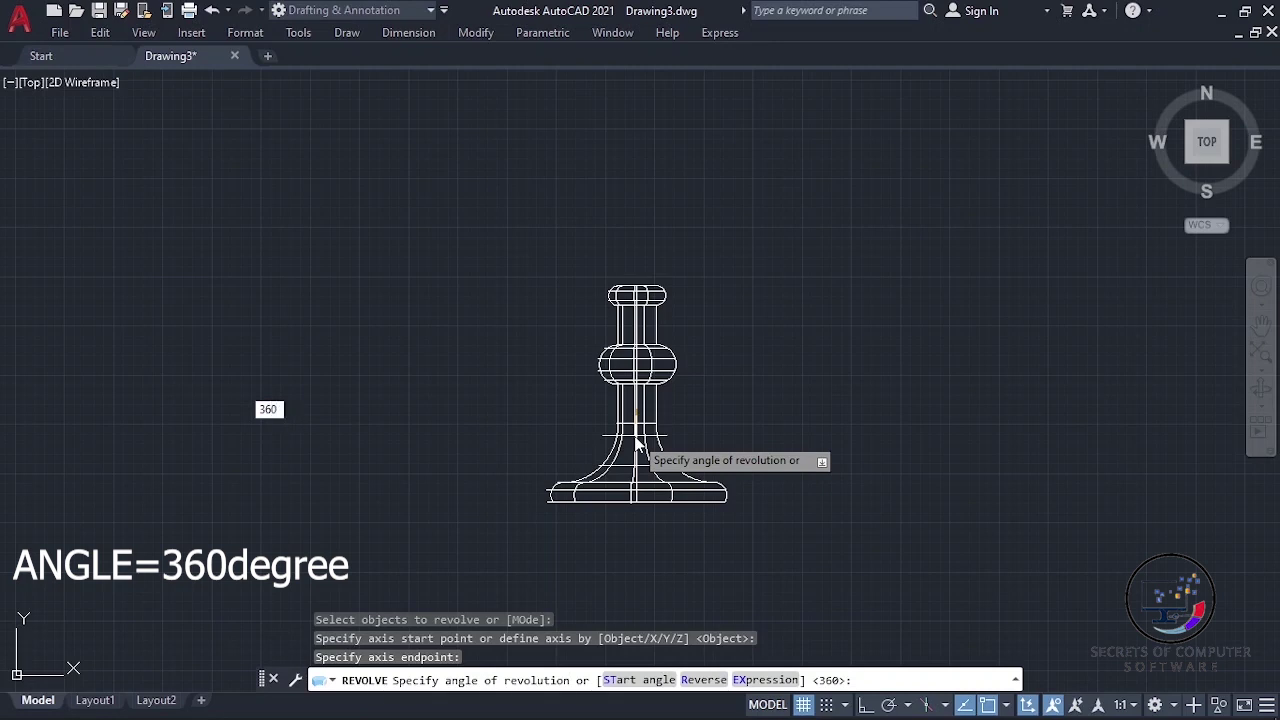
key(Return)
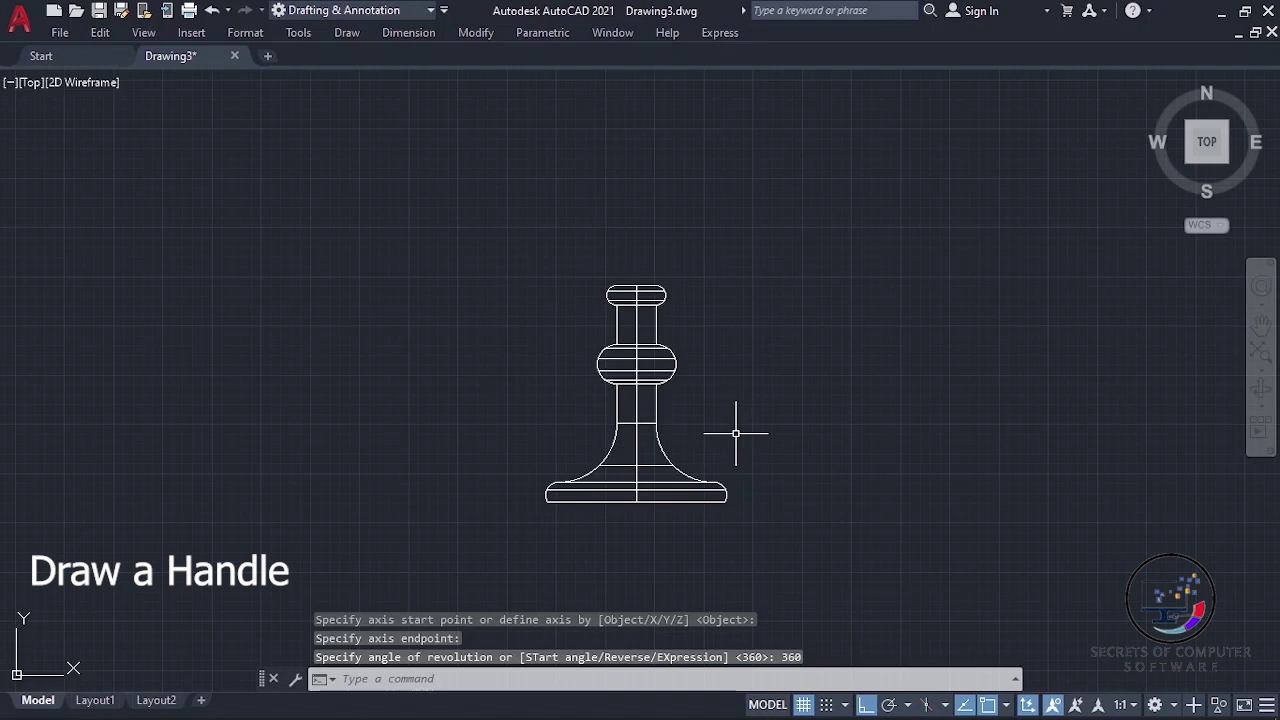
Step: Start a line at the base's bottom centre with a 10-unit upward segment
scroll(664, 505, up, 4)
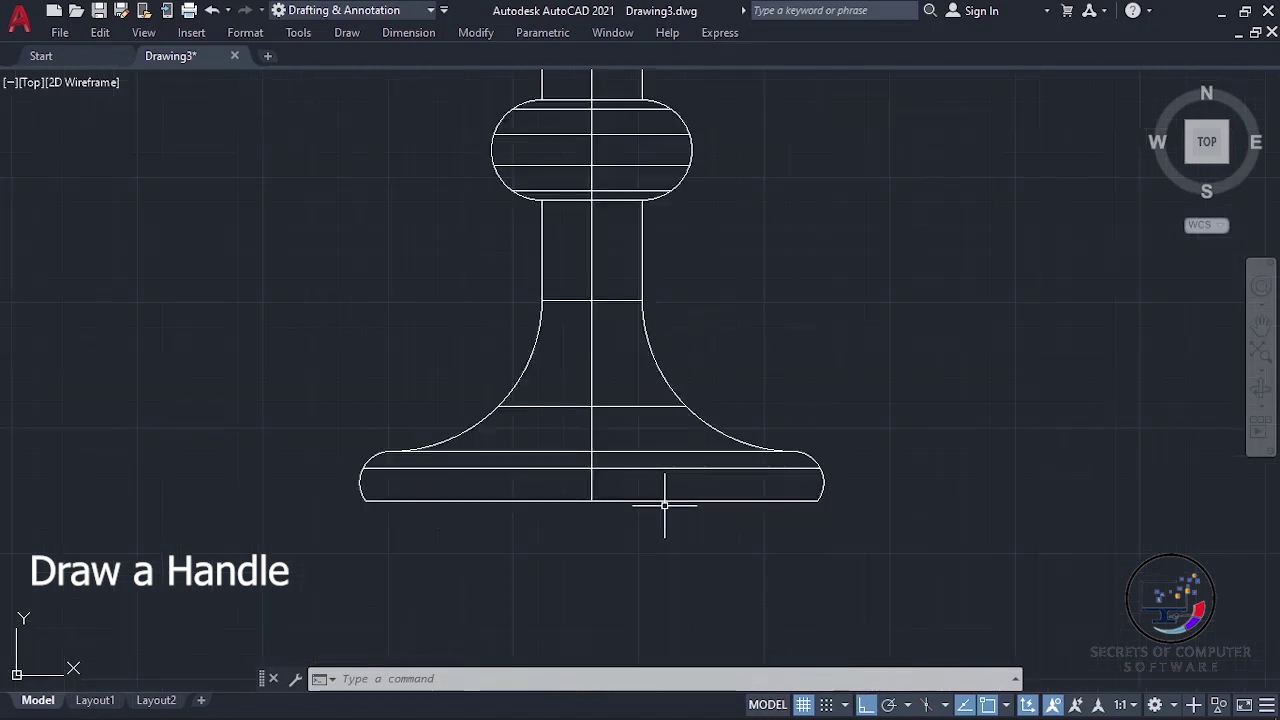
scroll(664, 505, down, 2)
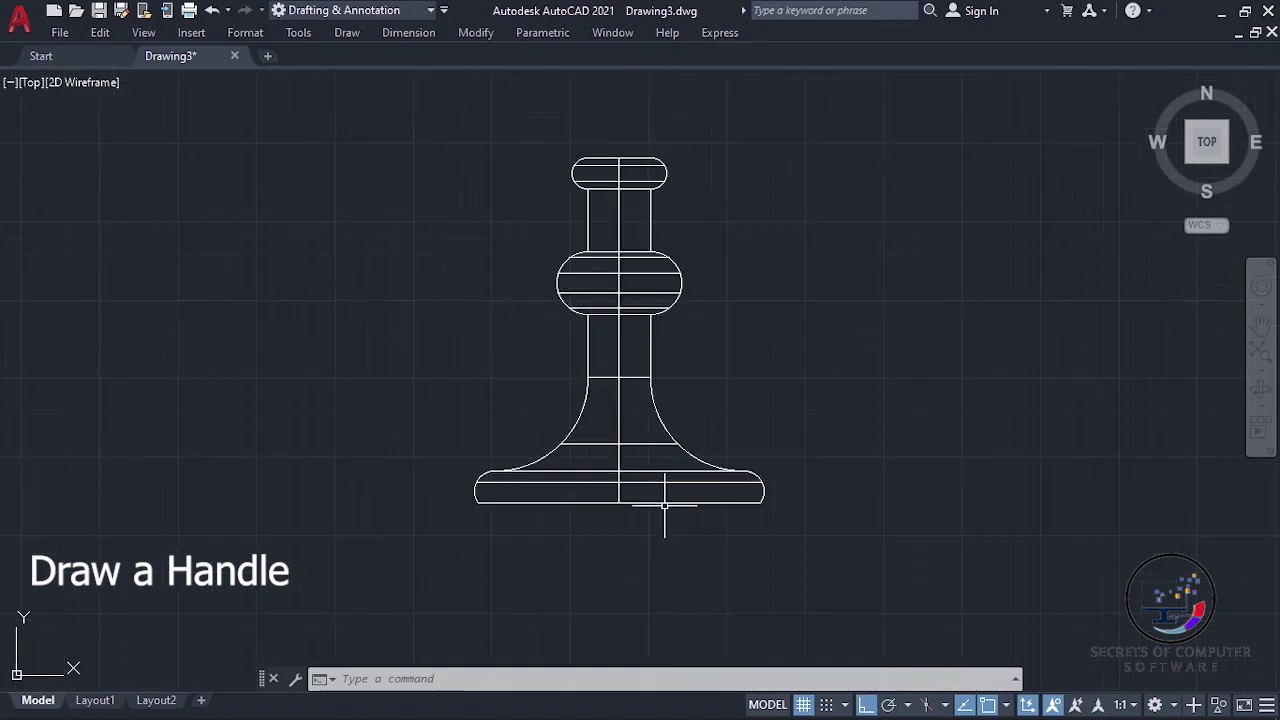
click(347, 32)
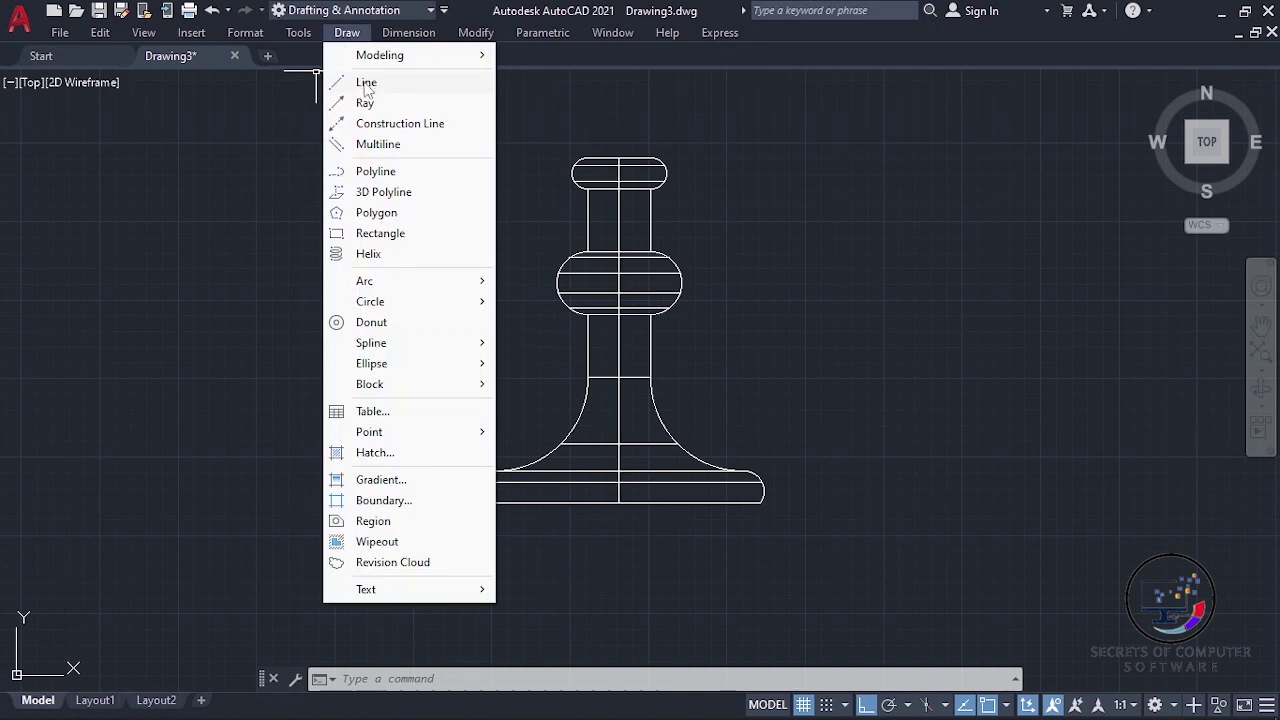
click(366, 84)
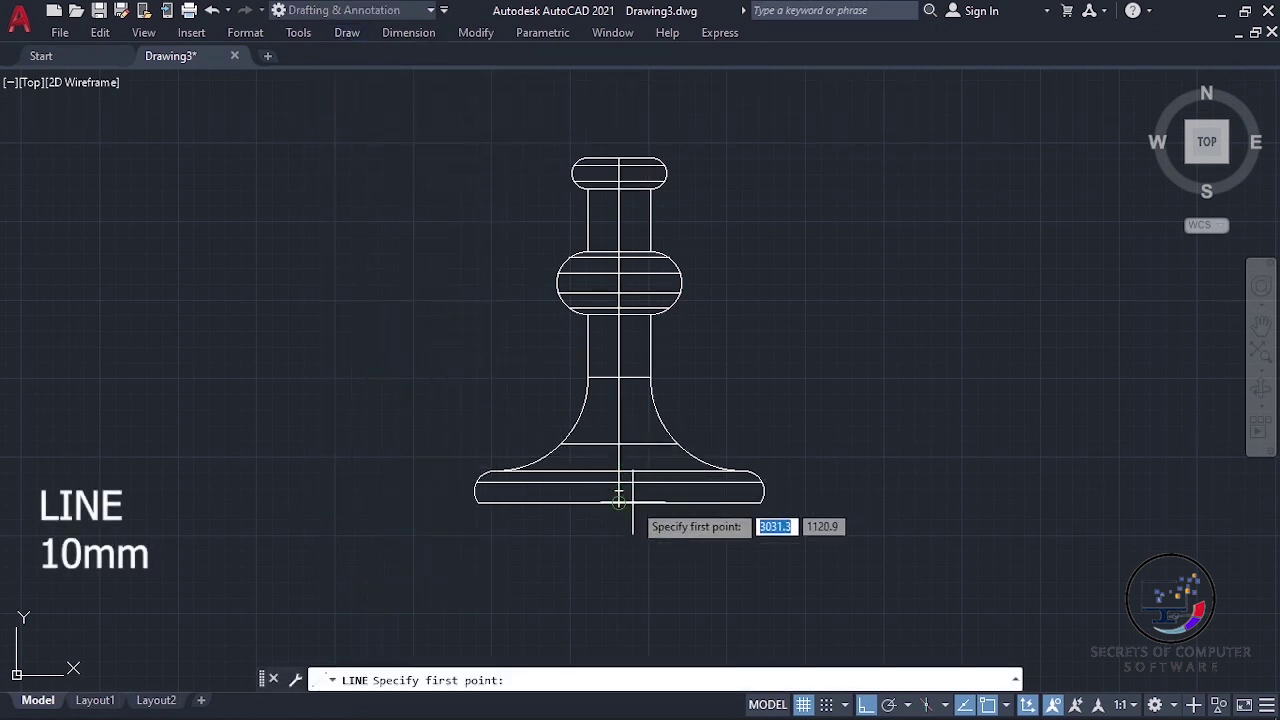
scroll(632, 502, up, 3)
scroll(625, 503, up, 4)
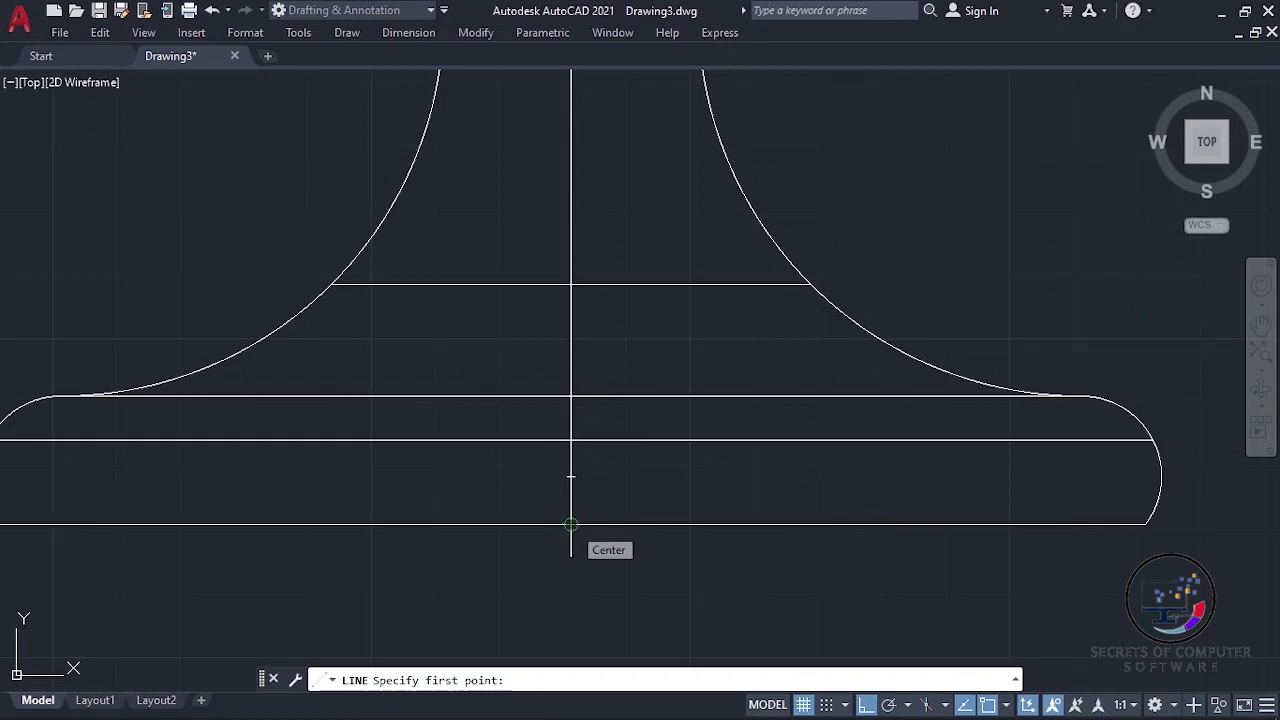
click(570, 524)
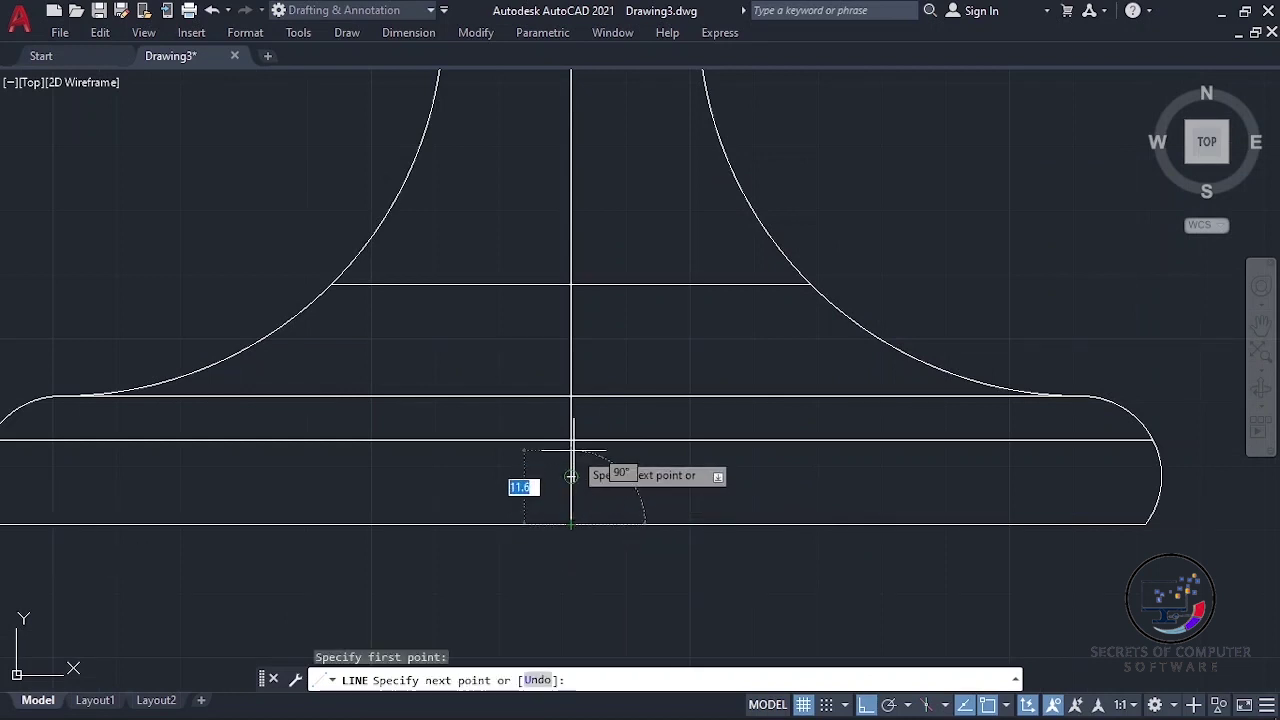
text(1)
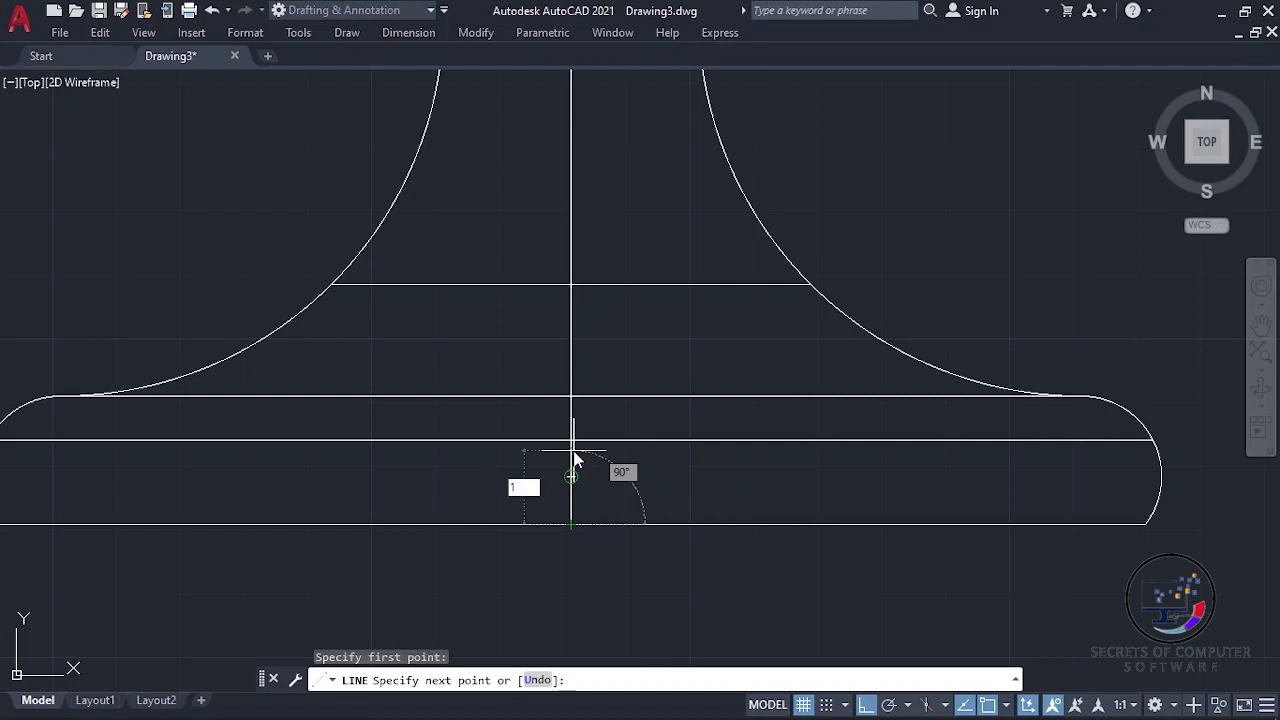
text(0)
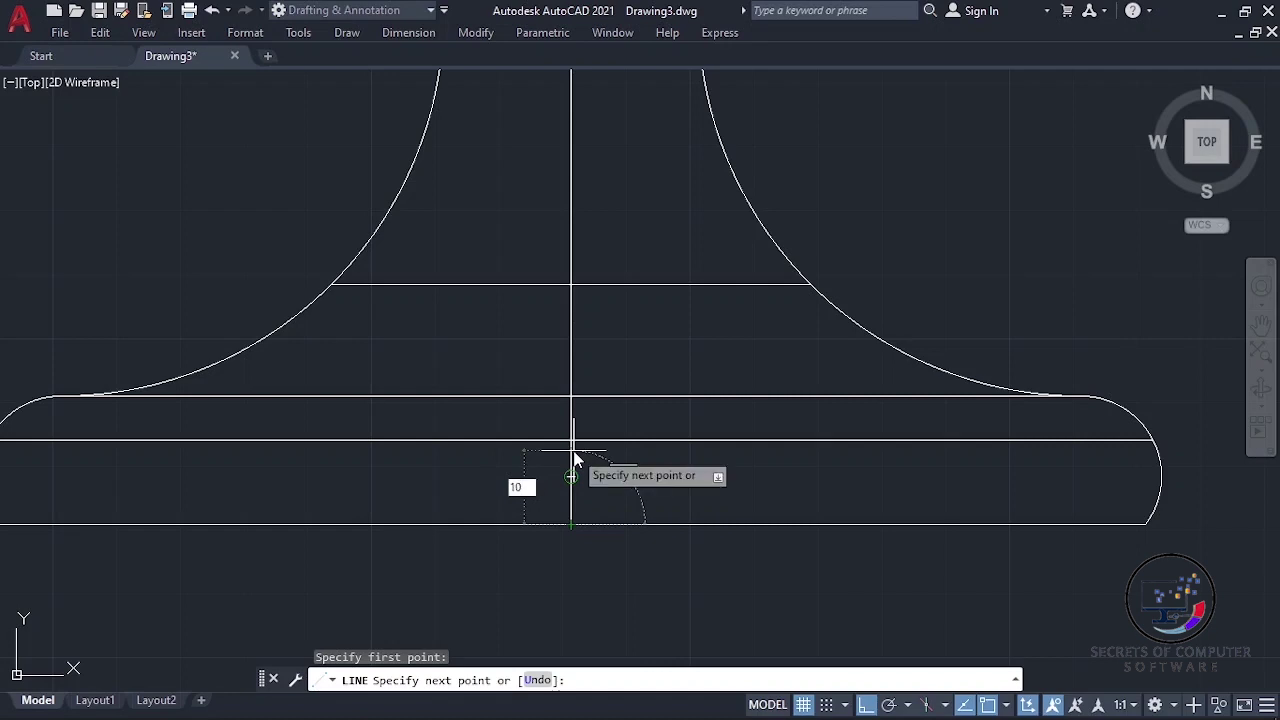
key(Return)
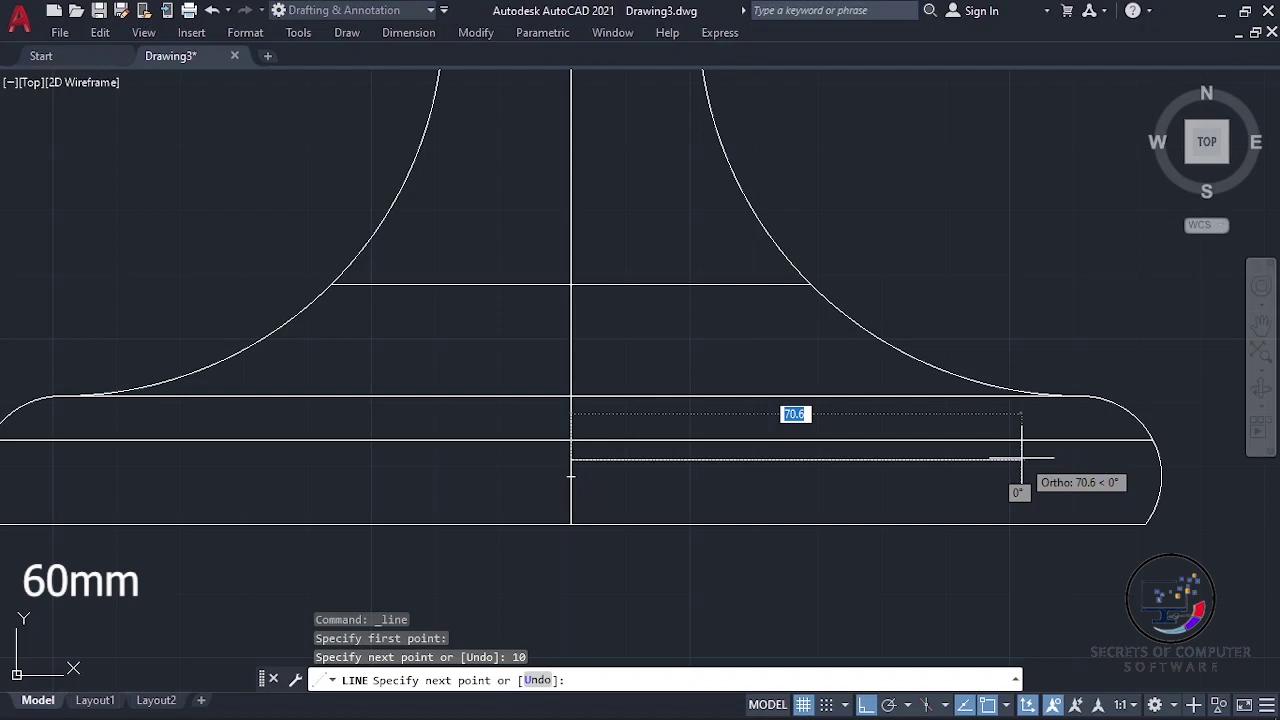
Step: Continue the line with a 60-long horizontal segment and a 150-long vertical segment
text(60)
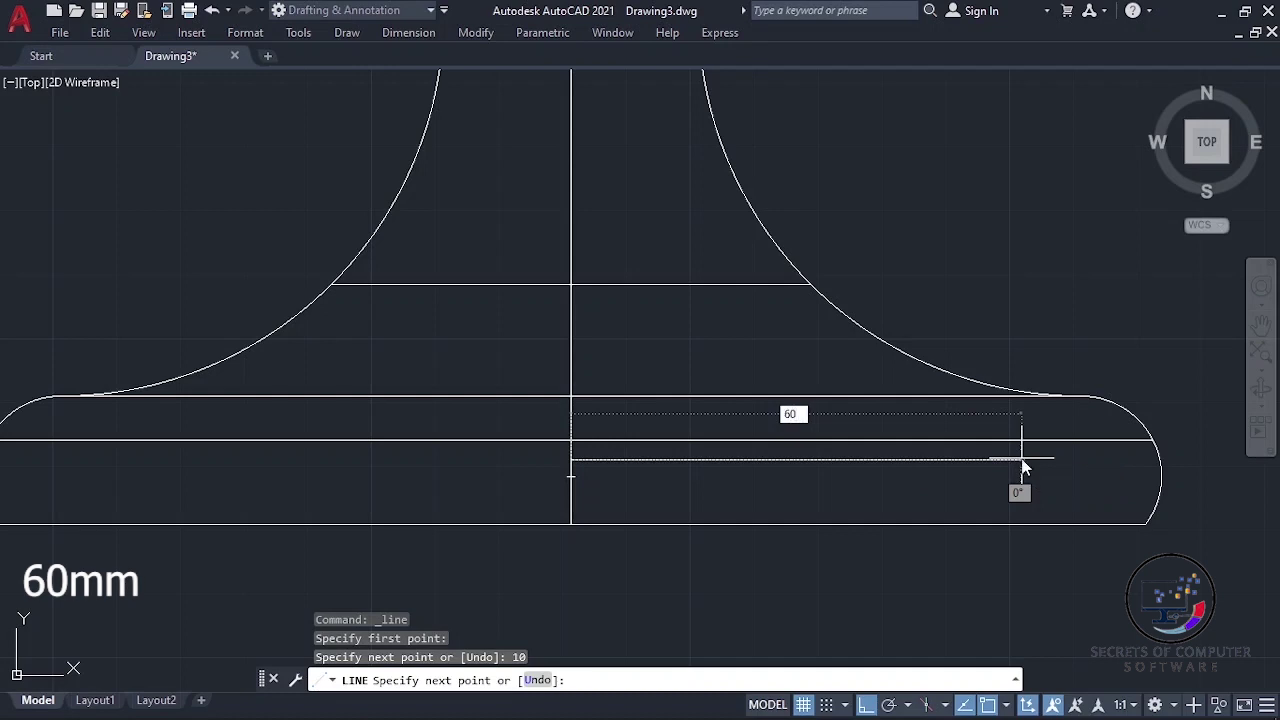
key(Return)
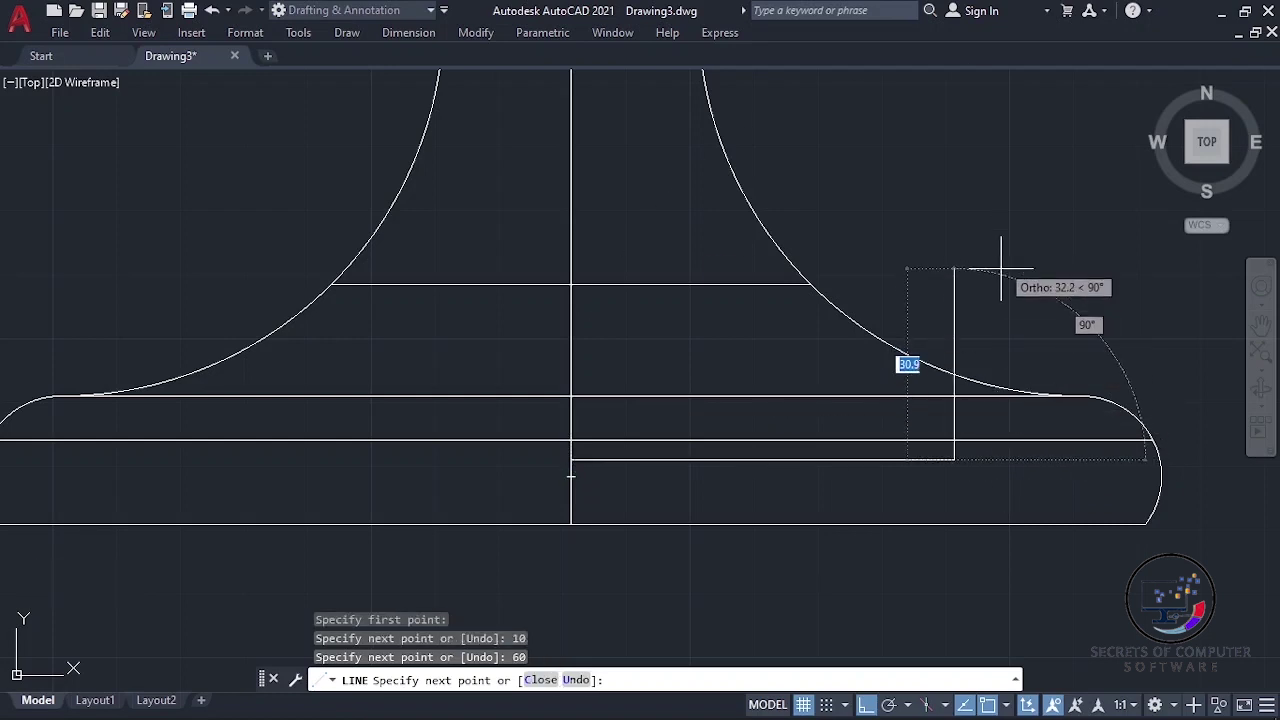
scroll(1006, 251, down, 4)
scroll(1010, 240, down, 2)
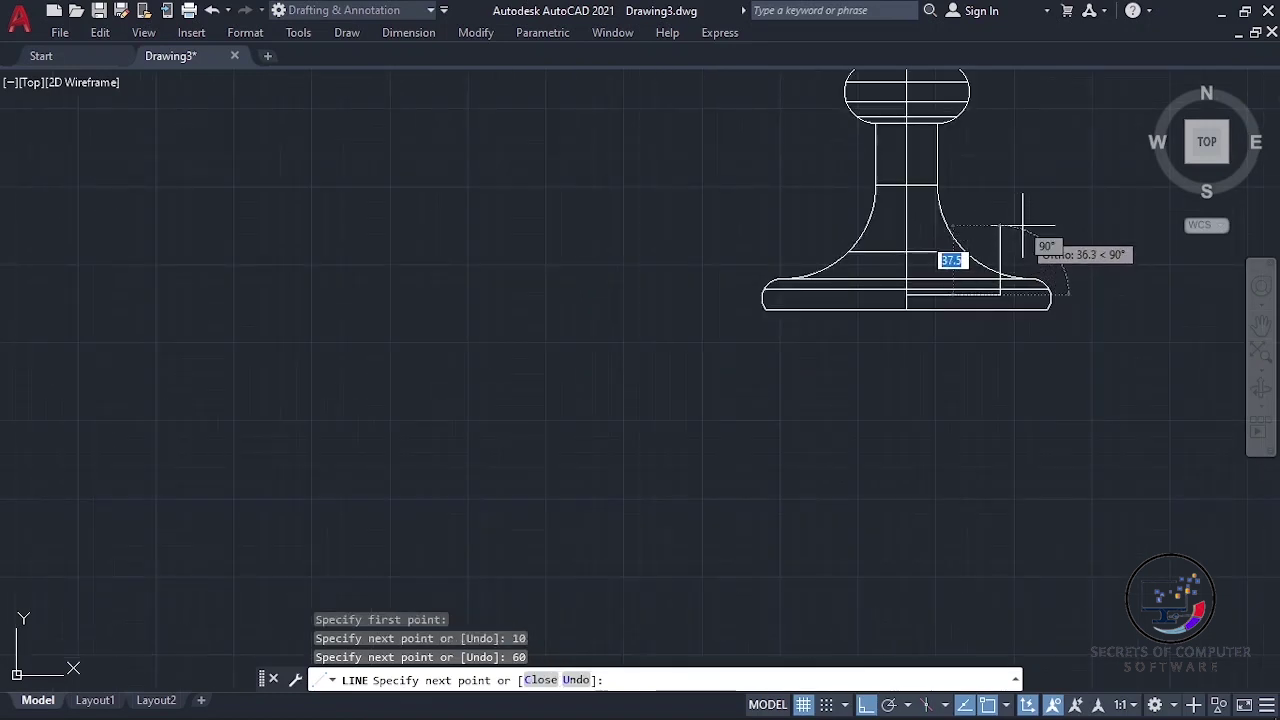
text(150)
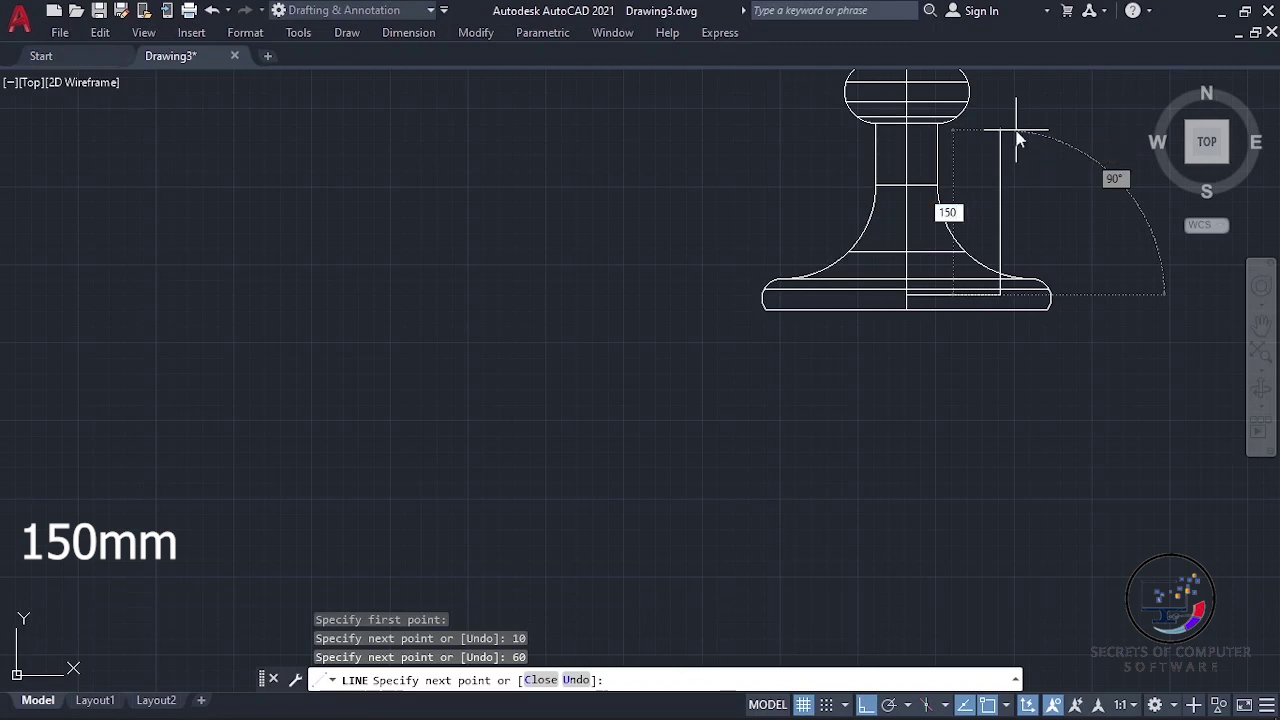
key(Return)
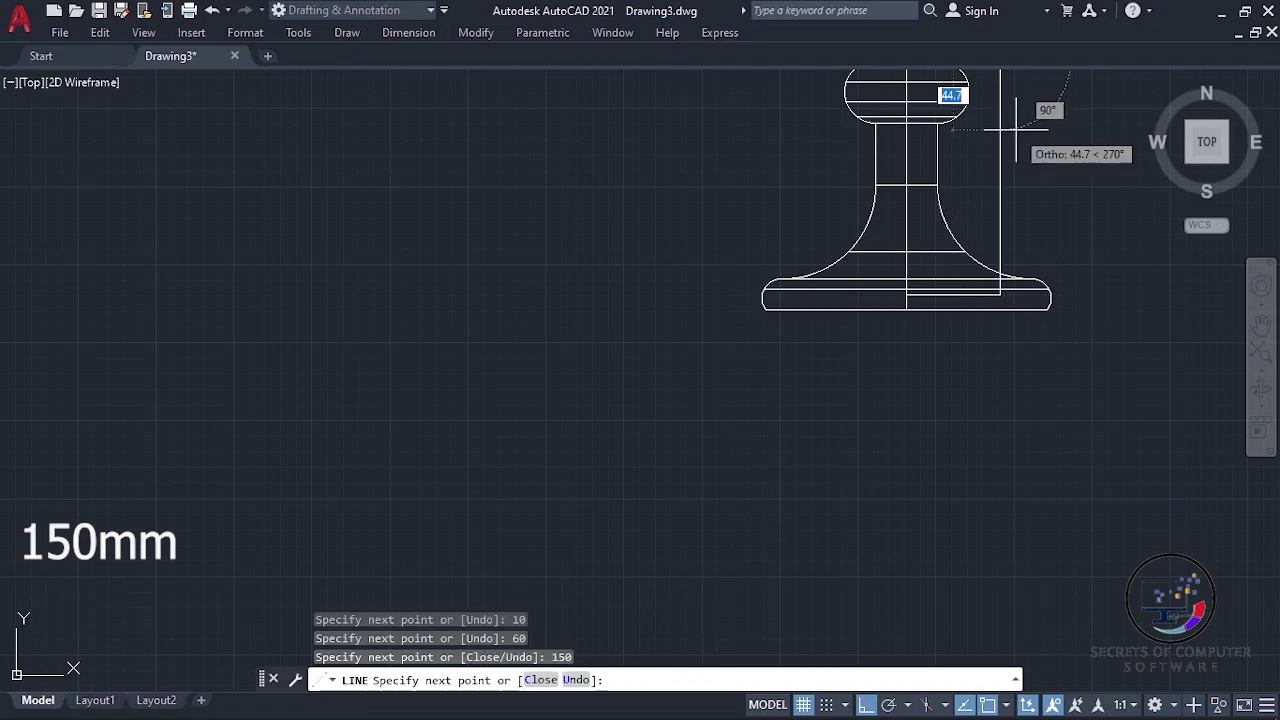
scroll(1016, 135, down, 4)
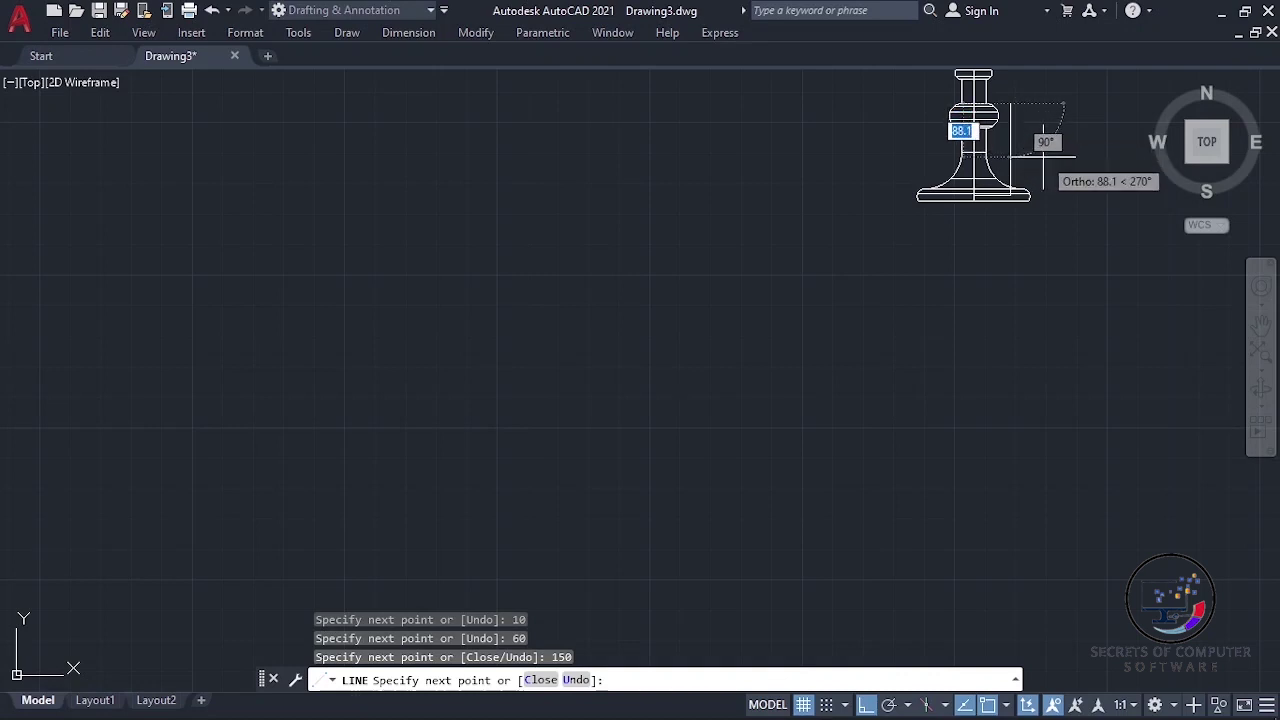
key(Escape)
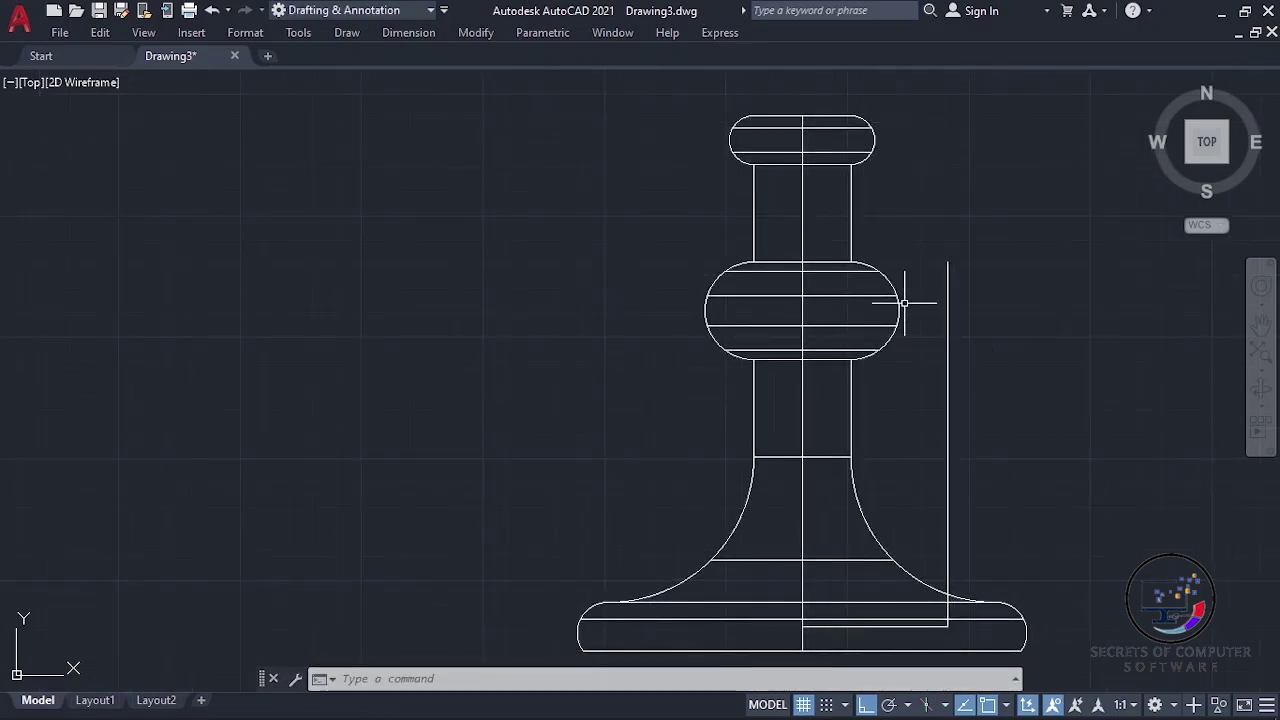
Step: Draw a radius-150 circle centred on the top endpoint of the 150 mm vertical line
click(336, 36)
mouse_move(370, 301)
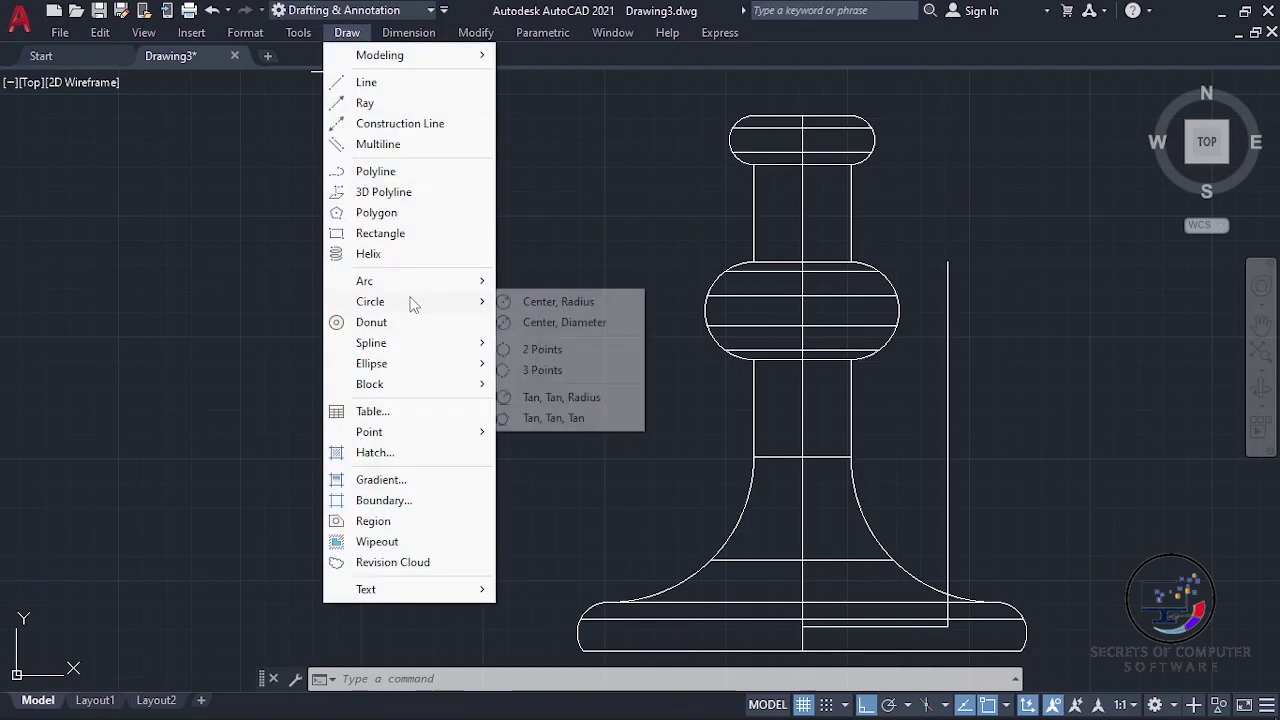
click(569, 305)
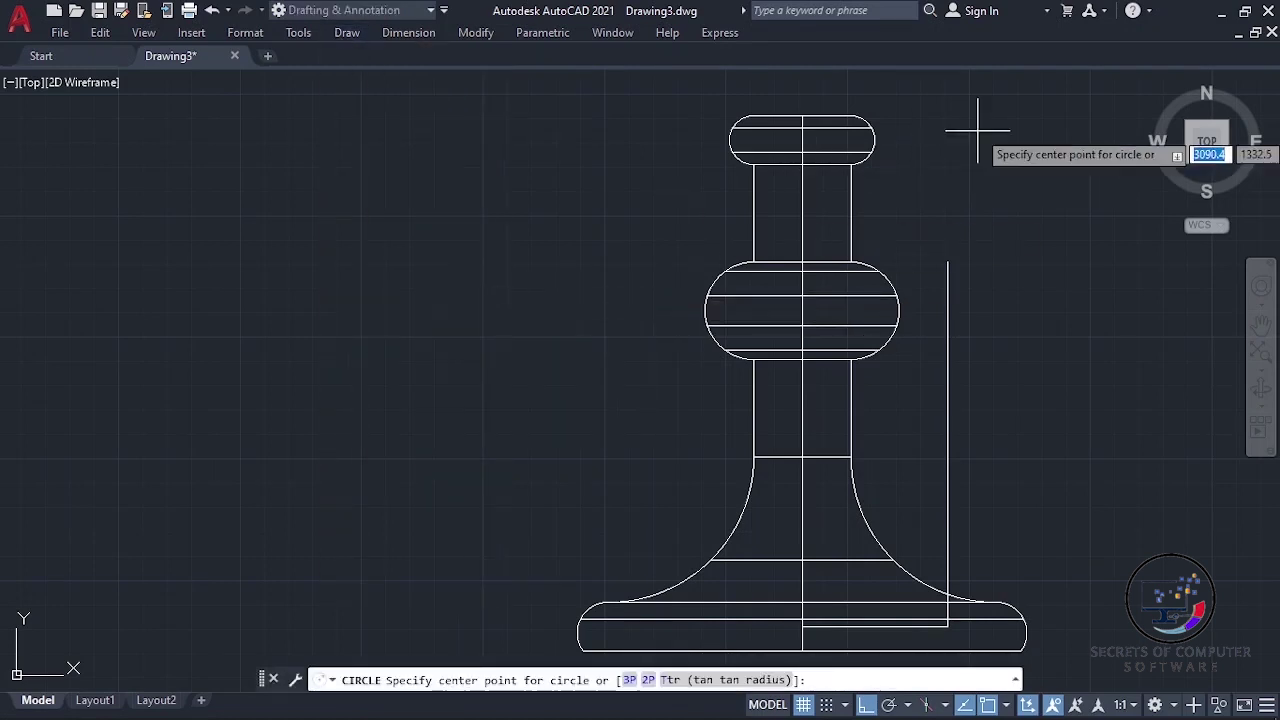
click(948, 262)
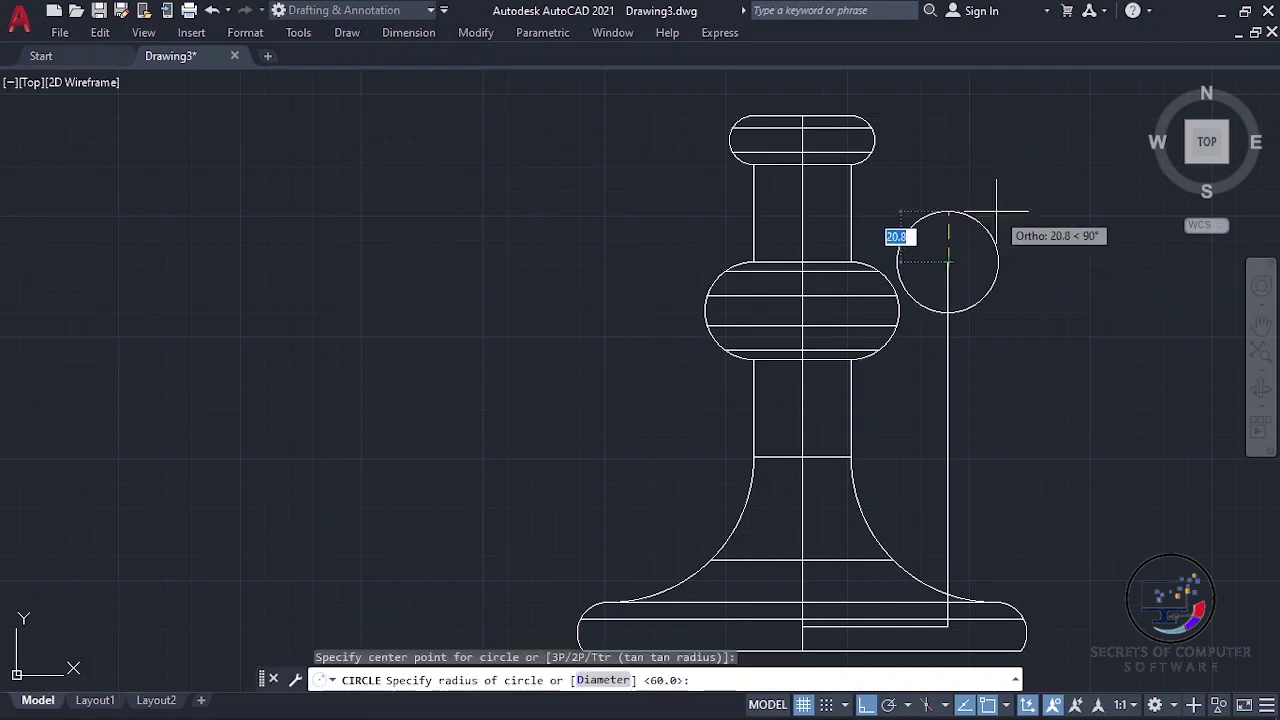
text(150)
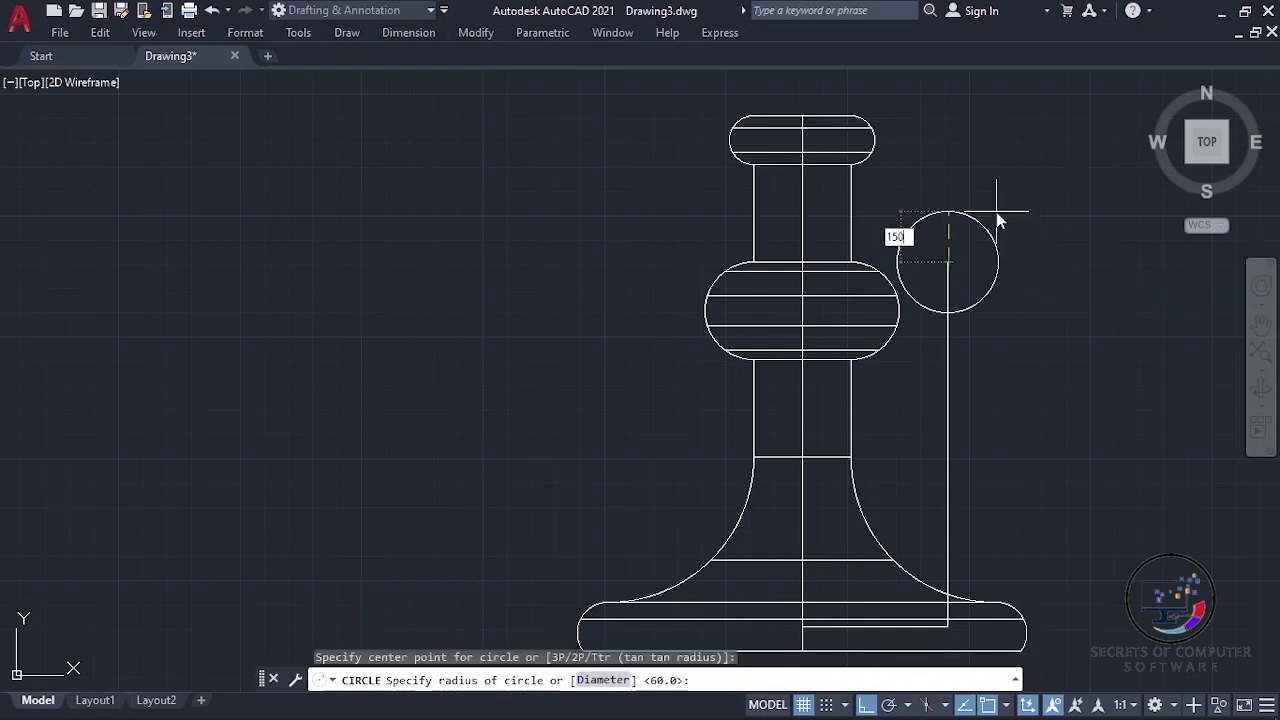
key(Return)
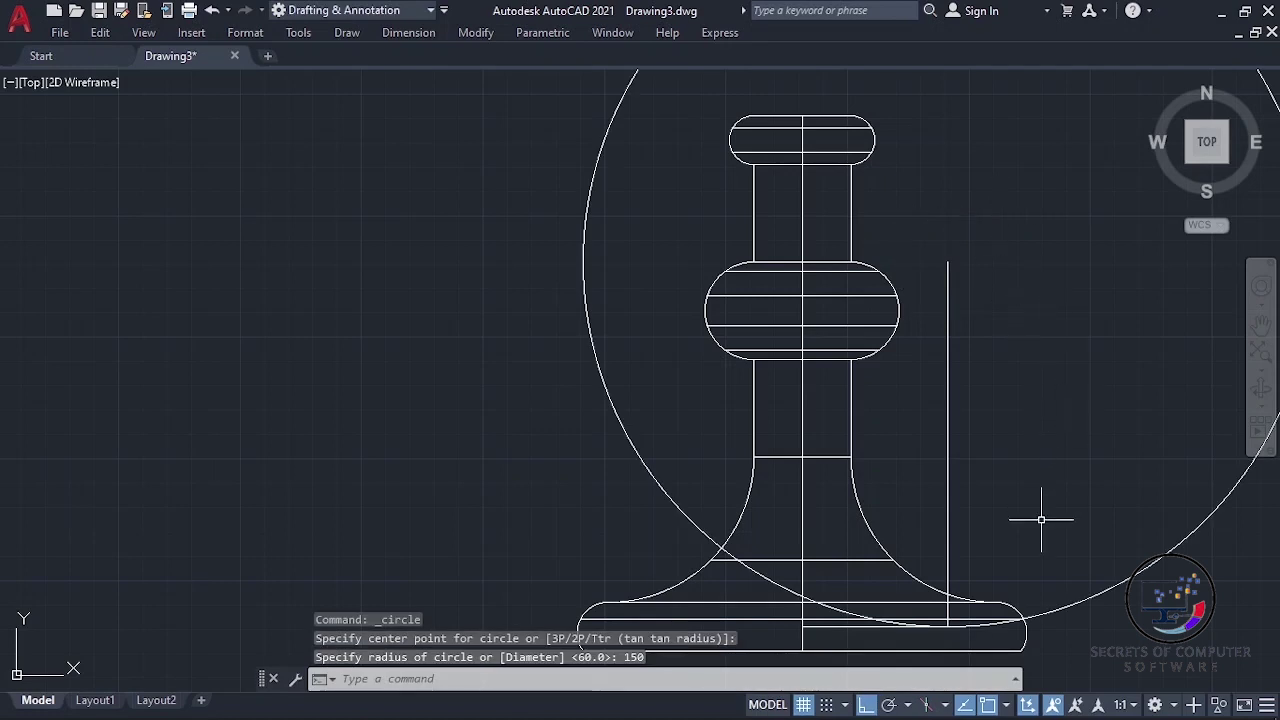
key(Escape)
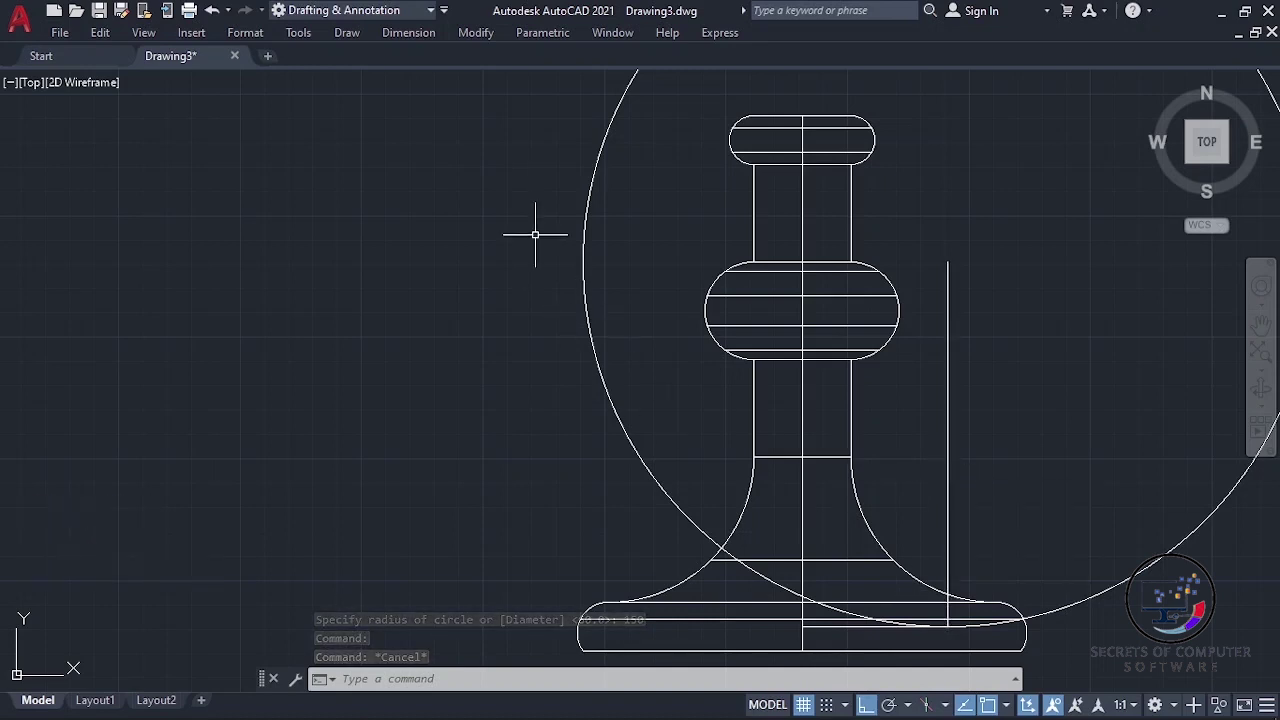
Step: Offset the 60 mm base guide line 65 units upward
click(473, 34)
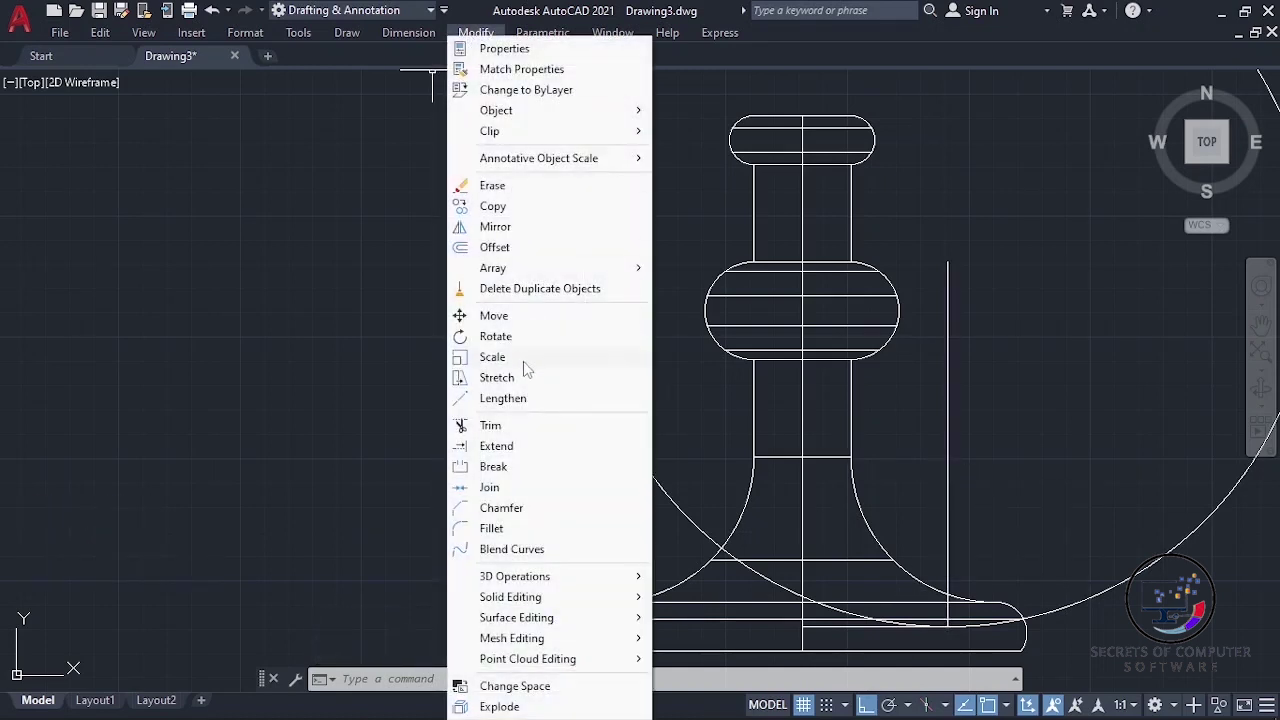
click(485, 247)
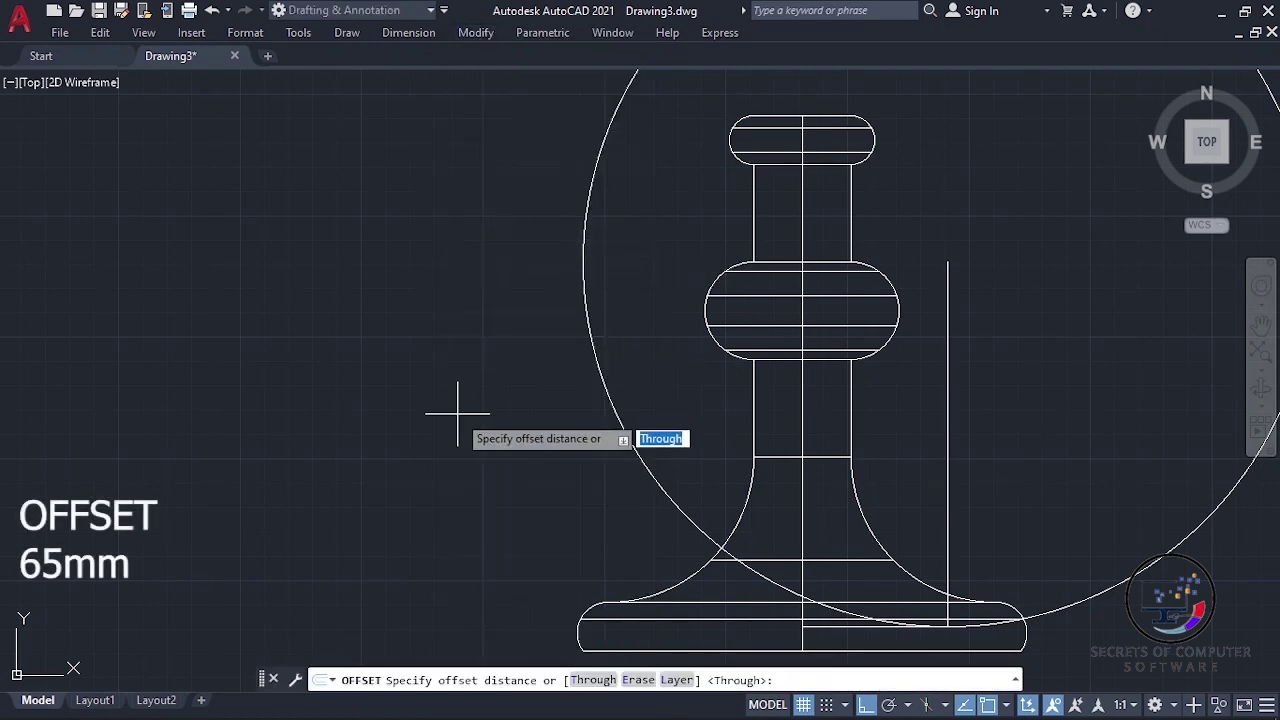
key(Return)
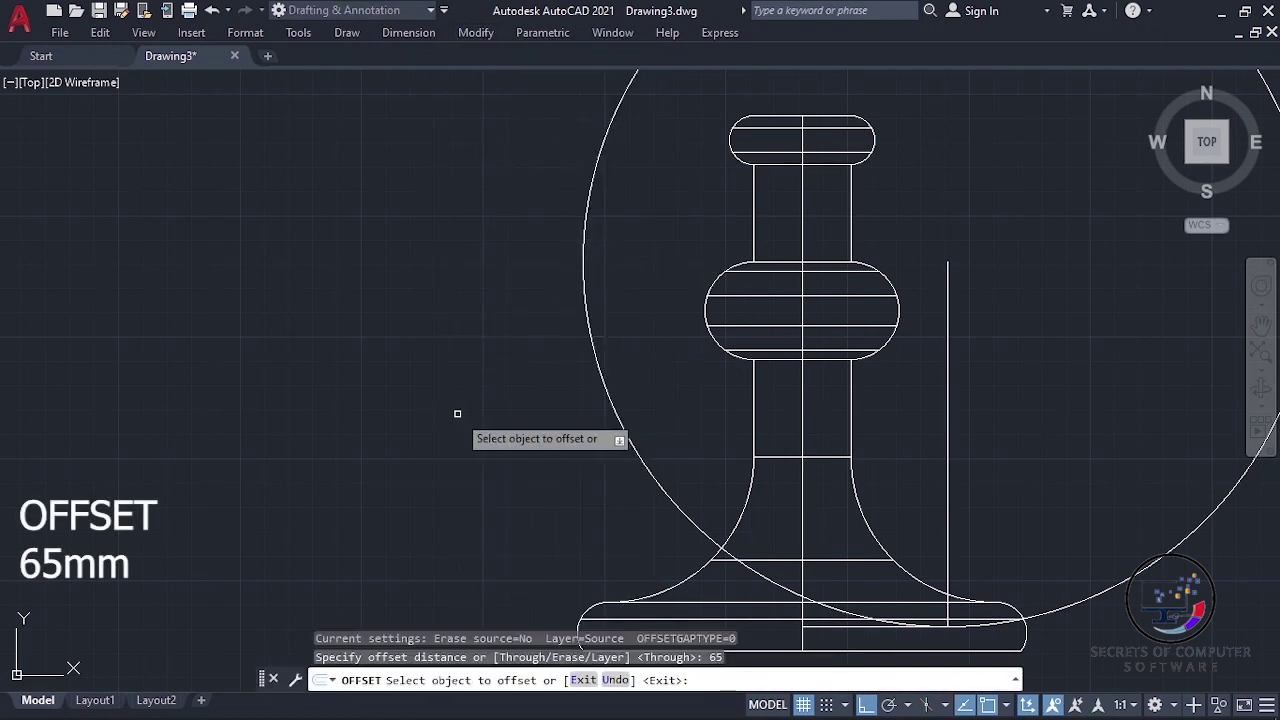
click(858, 627)
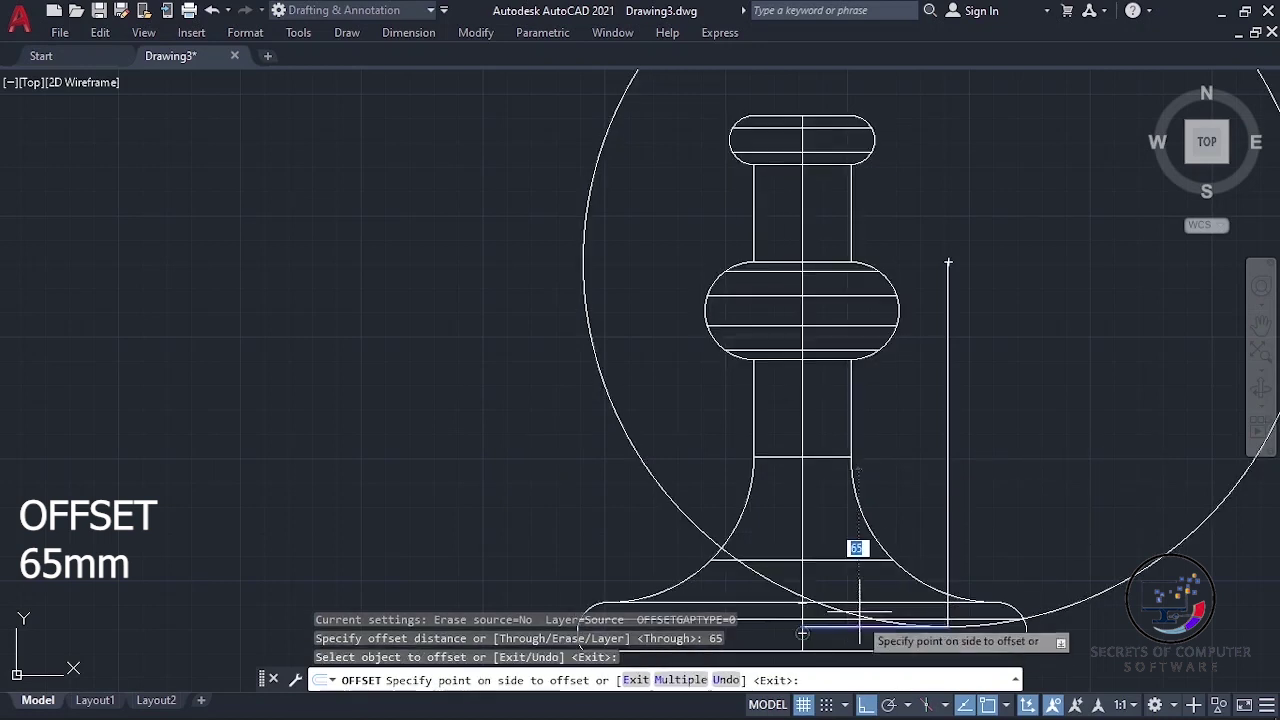
click(906, 492)
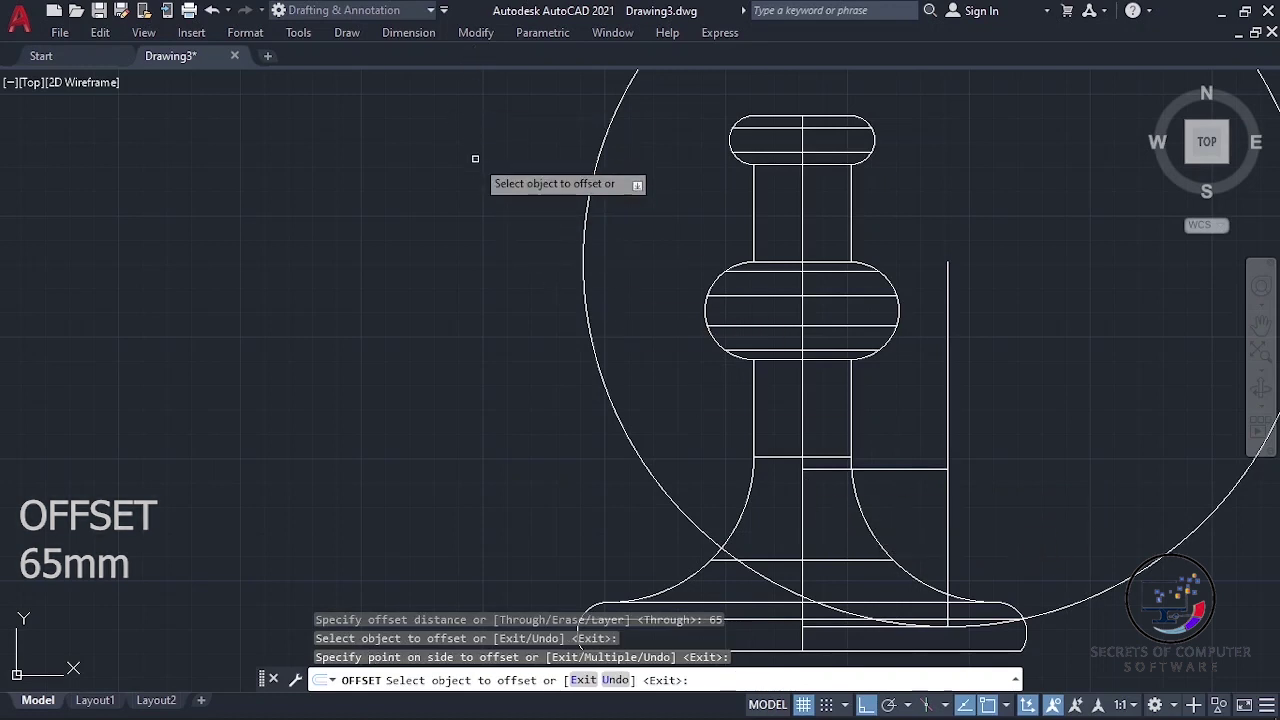
key(Escape)
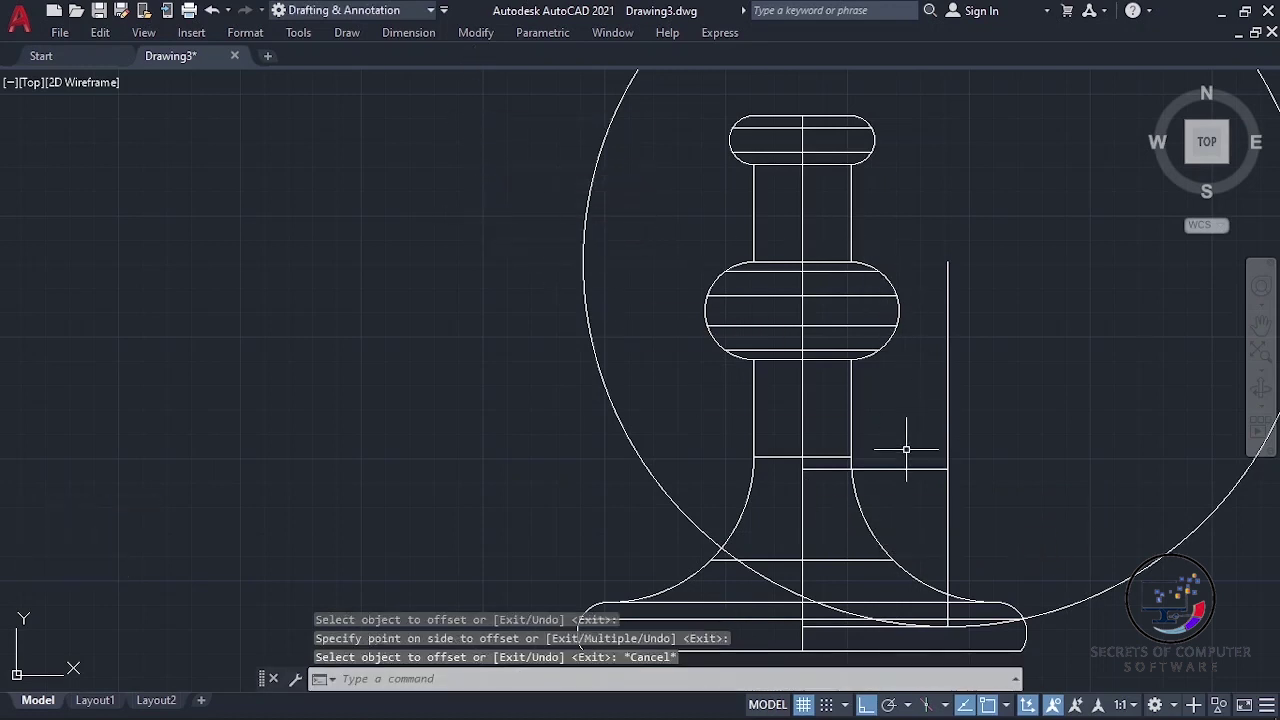
Step: Extend the offset line's right end out to the circle's edge
click(907, 469)
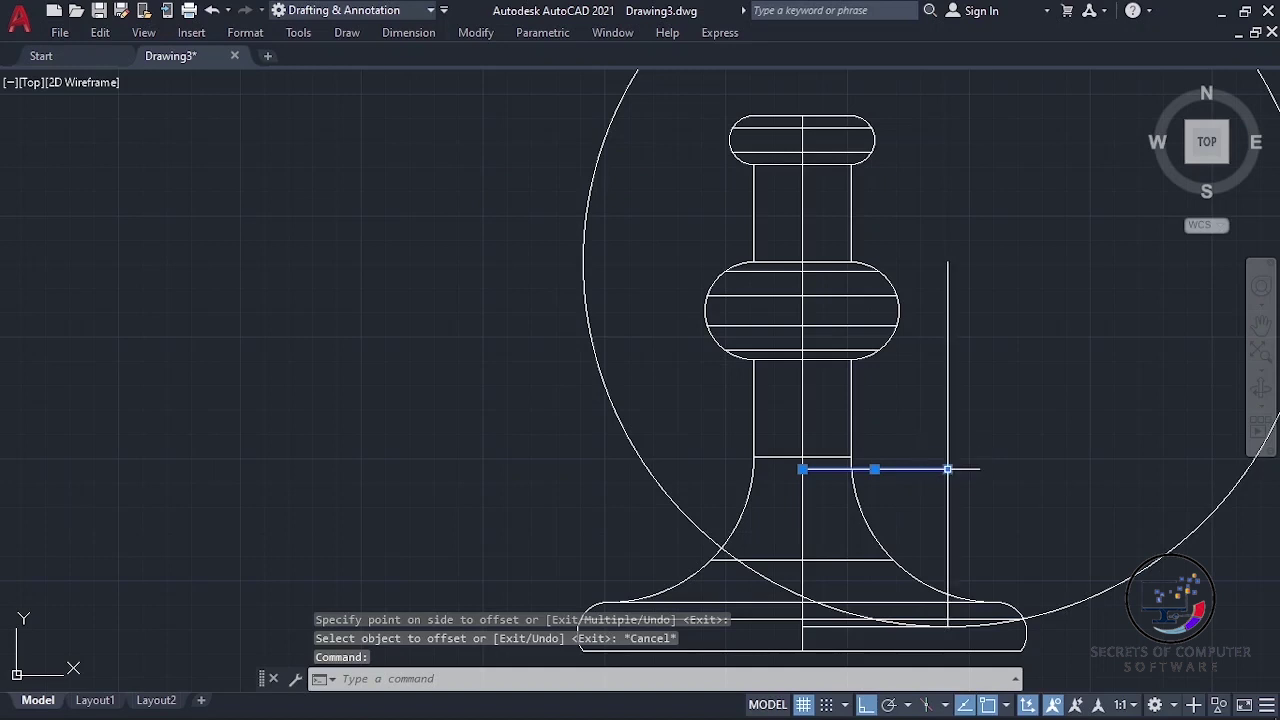
mouse_move(947, 469)
click(1015, 525)
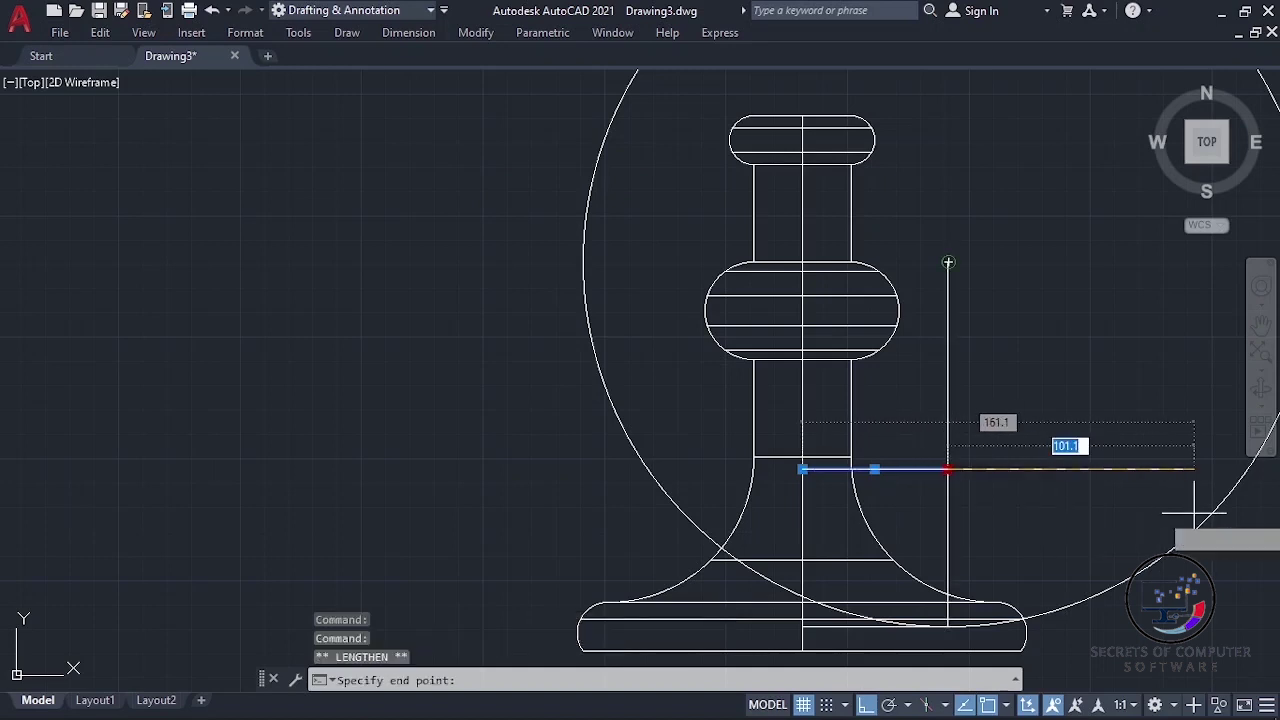
scroll(1210, 513, down, 2)
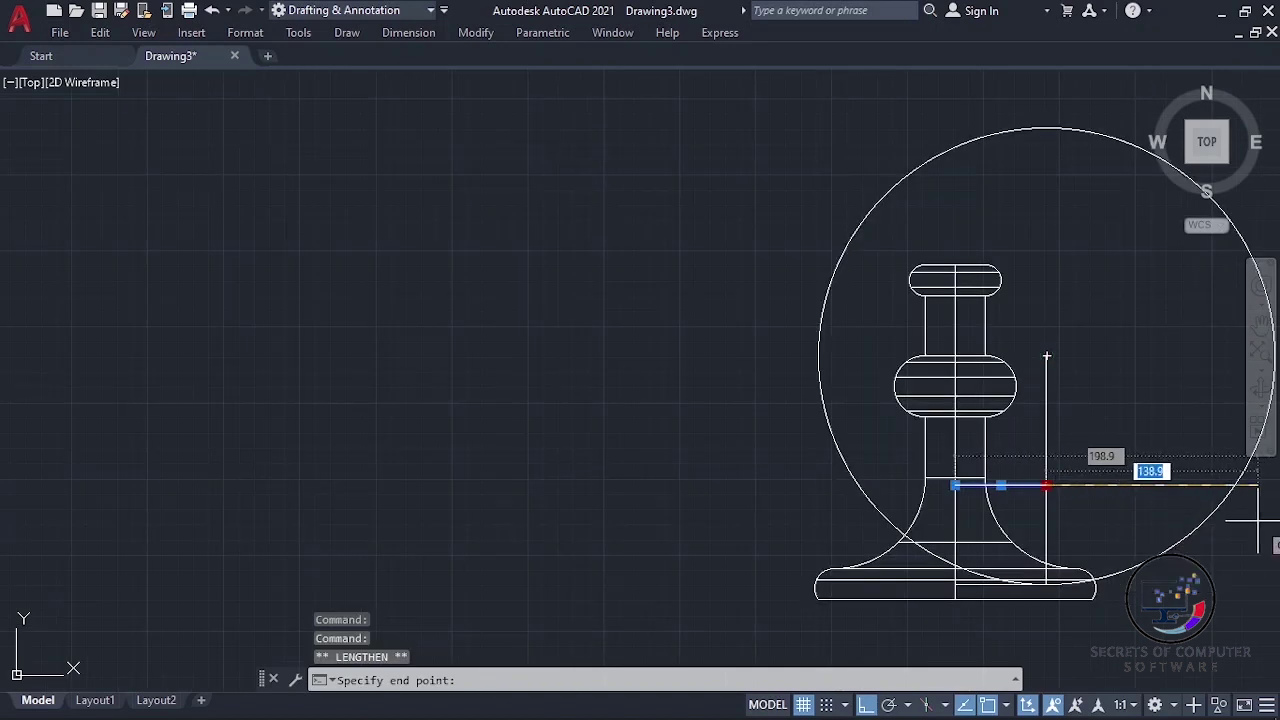
click(1258, 540)
key(Escape)
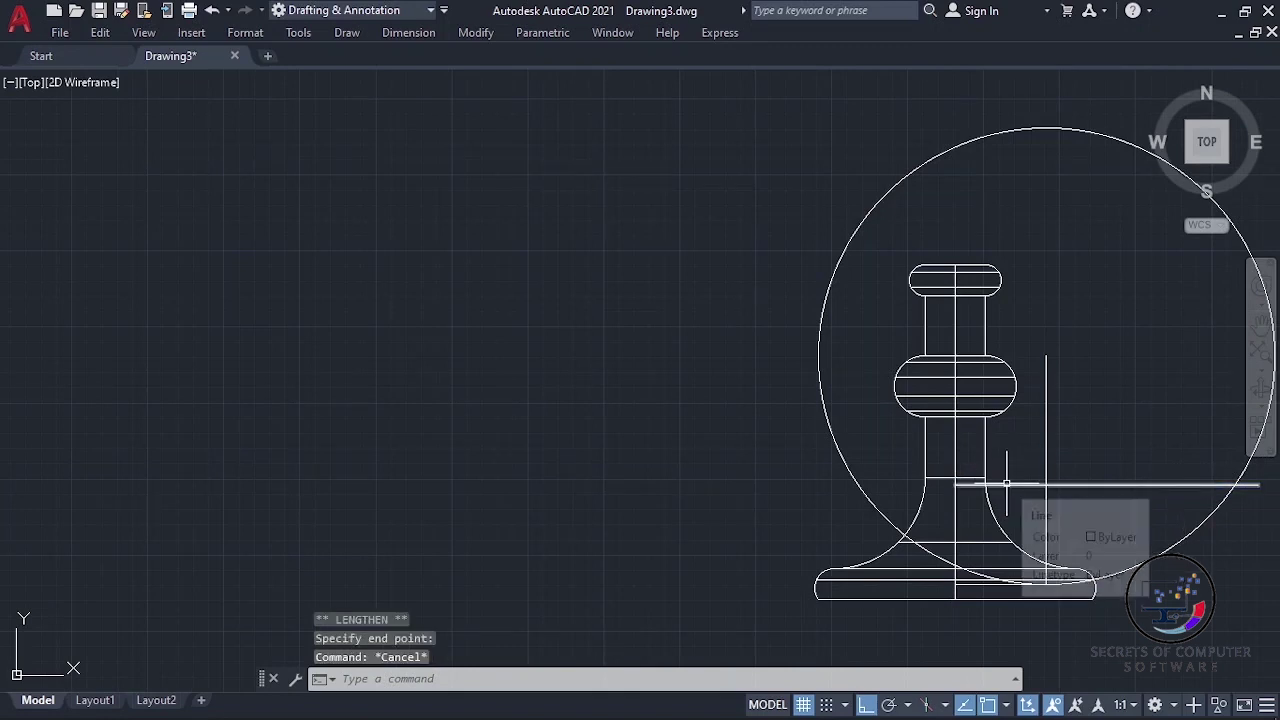
Step: Retry lengthening the line, then cancel and undo the last edit
click(1095, 485)
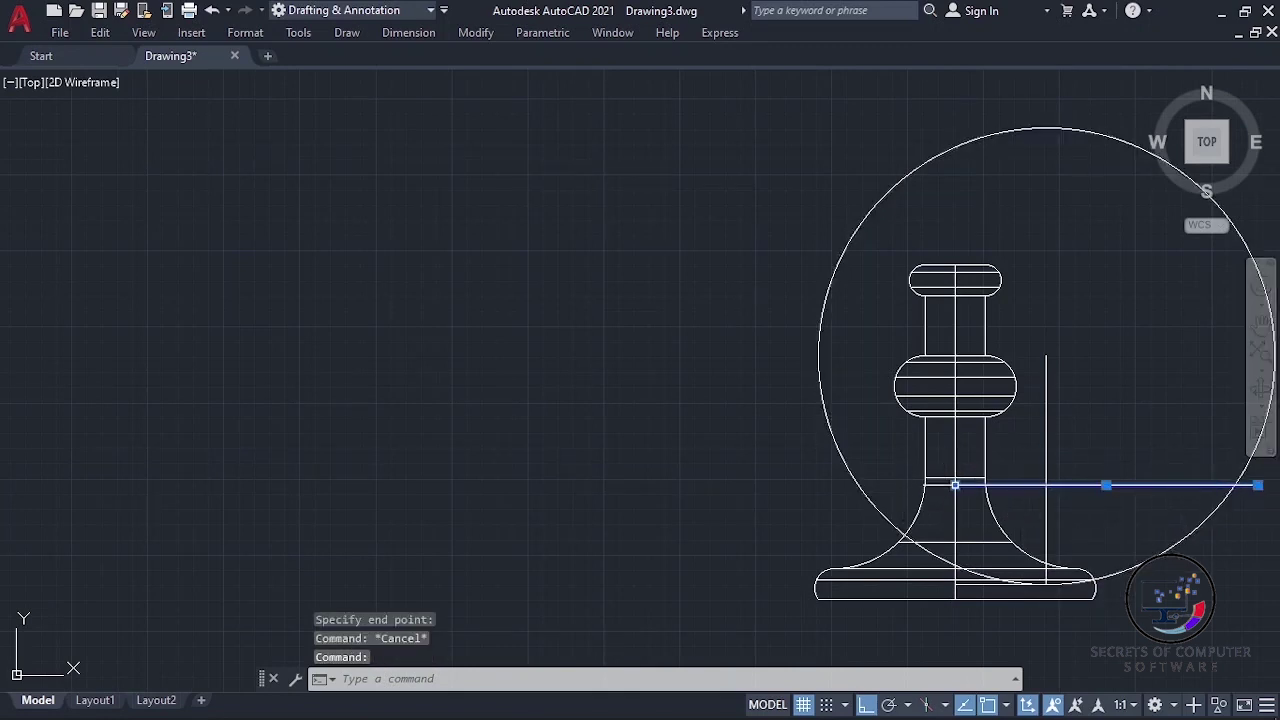
mouse_move(955, 485)
click(1024, 538)
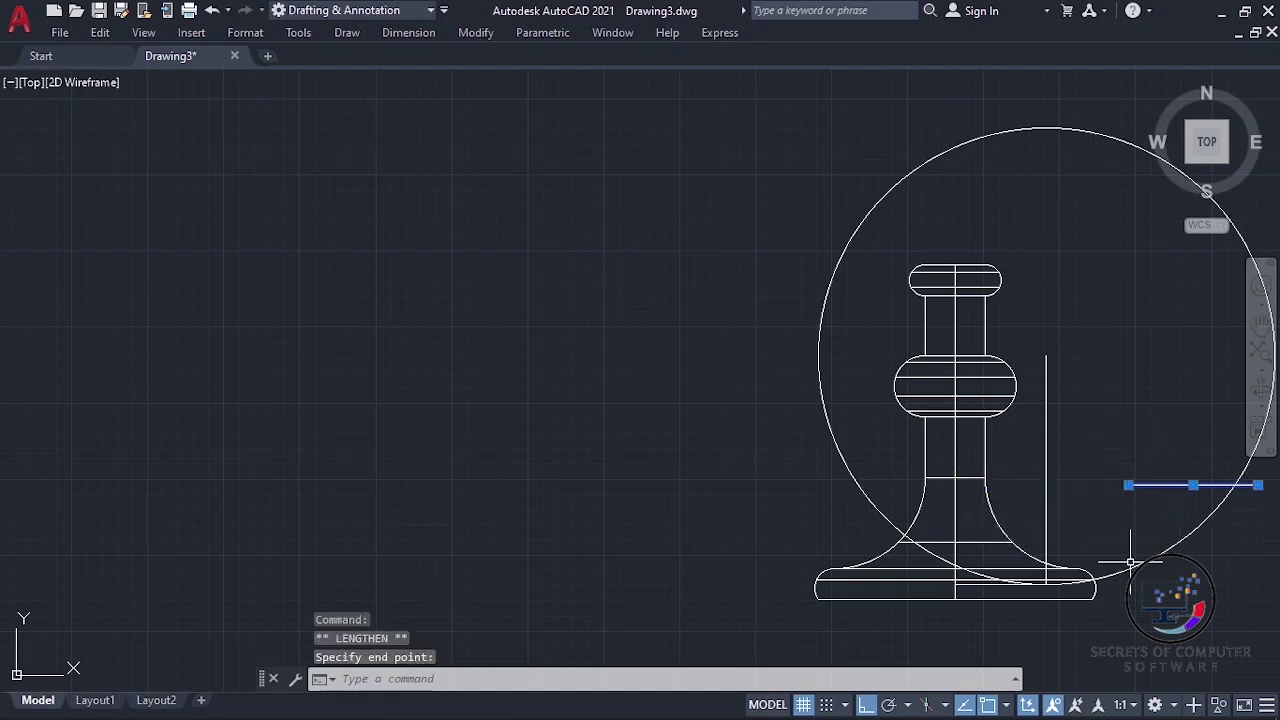
key(Escape)
key(ctrl+z)
key(ctrl+z)
scroll(1028, 378, down, 4)
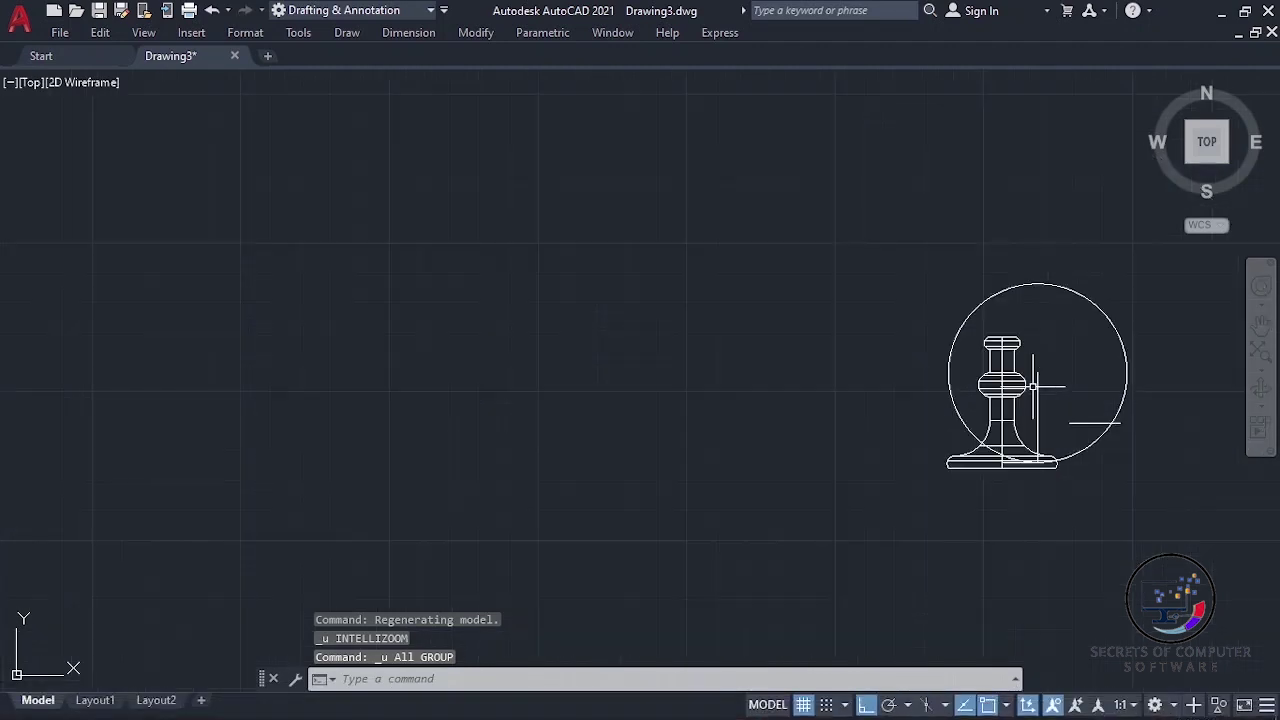
scroll(1148, 352, up, 2)
scroll(1151, 349, up, 2)
scroll(1159, 432, up, 2)
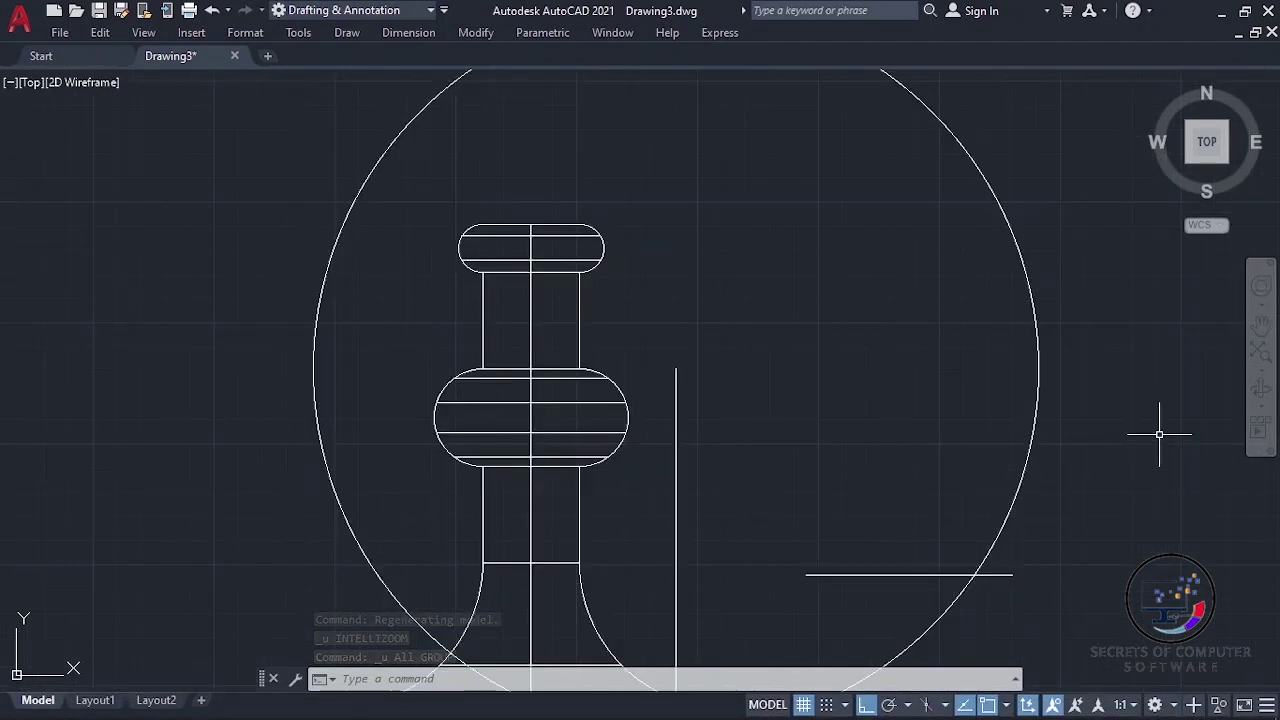
scroll(1157, 430, down, 2)
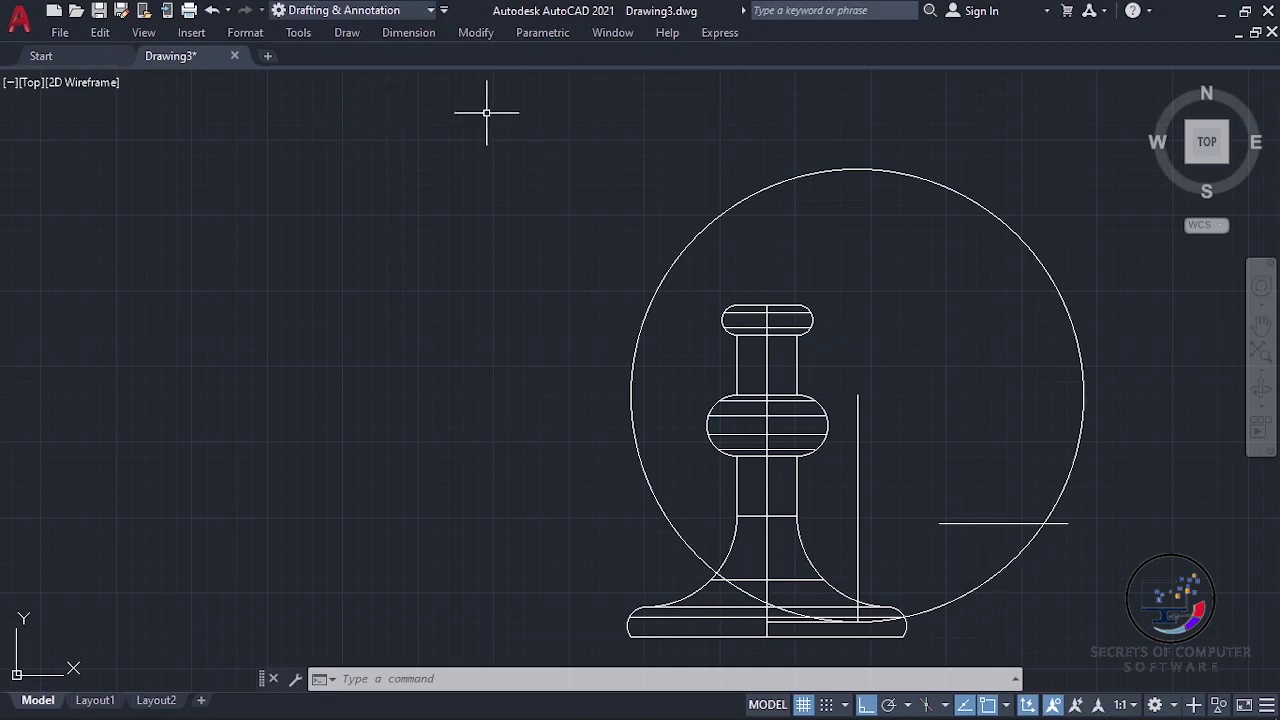
Step: Trim away the circle's upper part and erase the vertical guide line
click(474, 34)
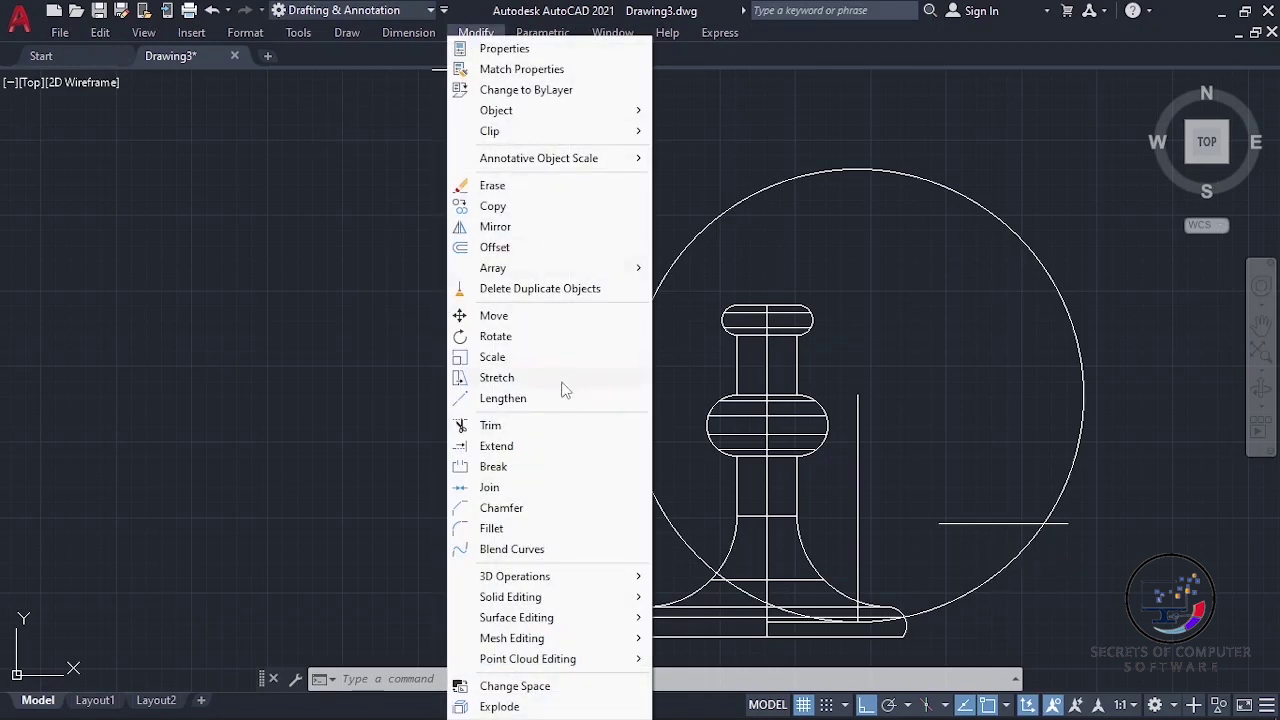
click(510, 428)
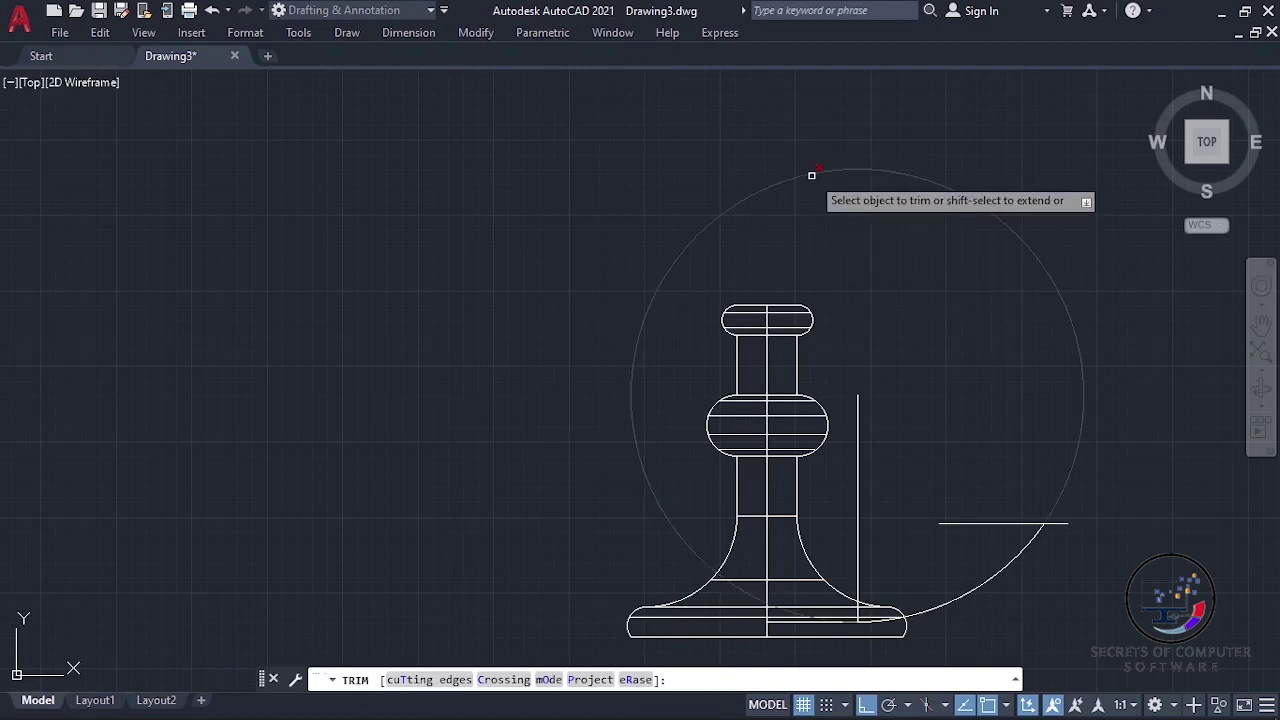
click(811, 175)
scroll(1013, 611, up, 2)
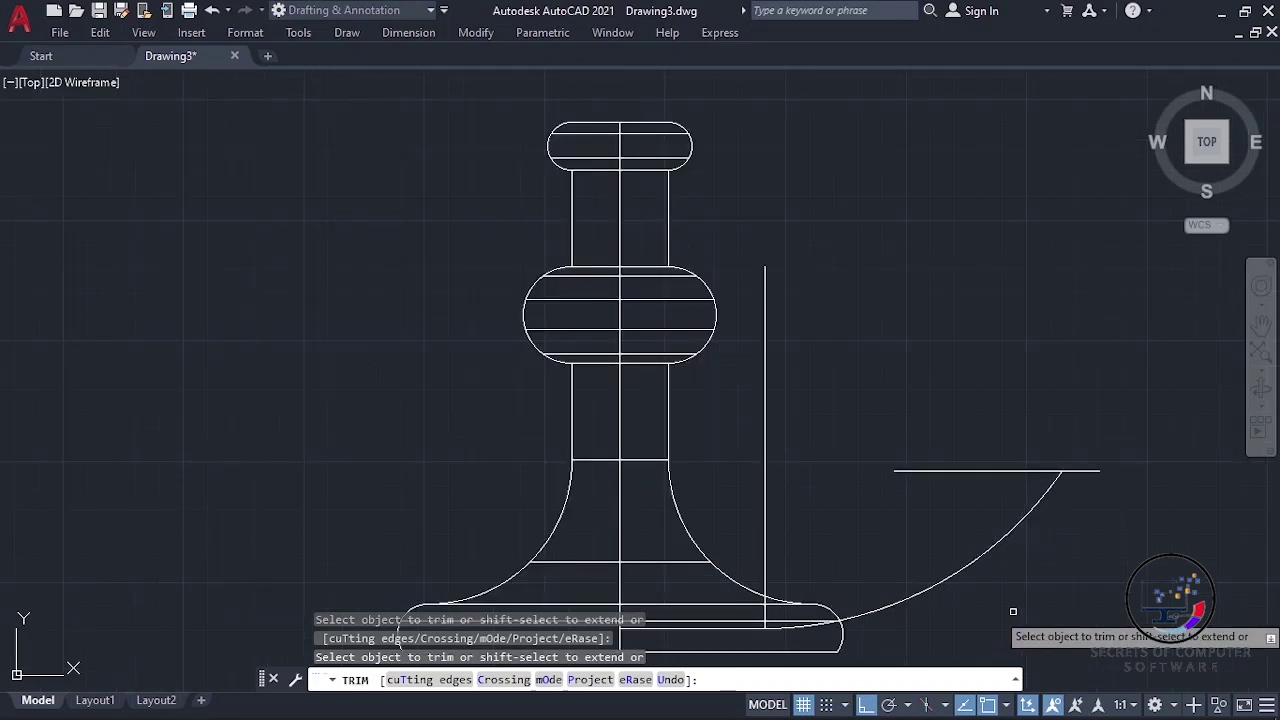
key(Escape)
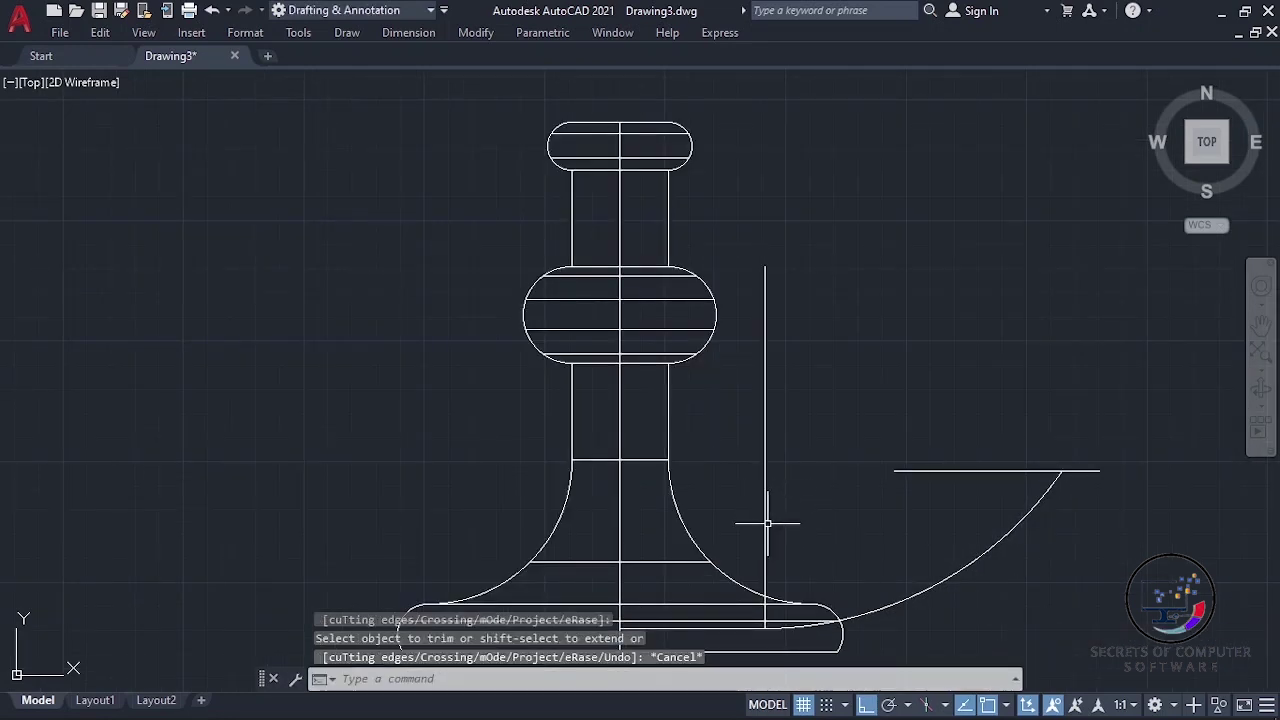
click(766, 524)
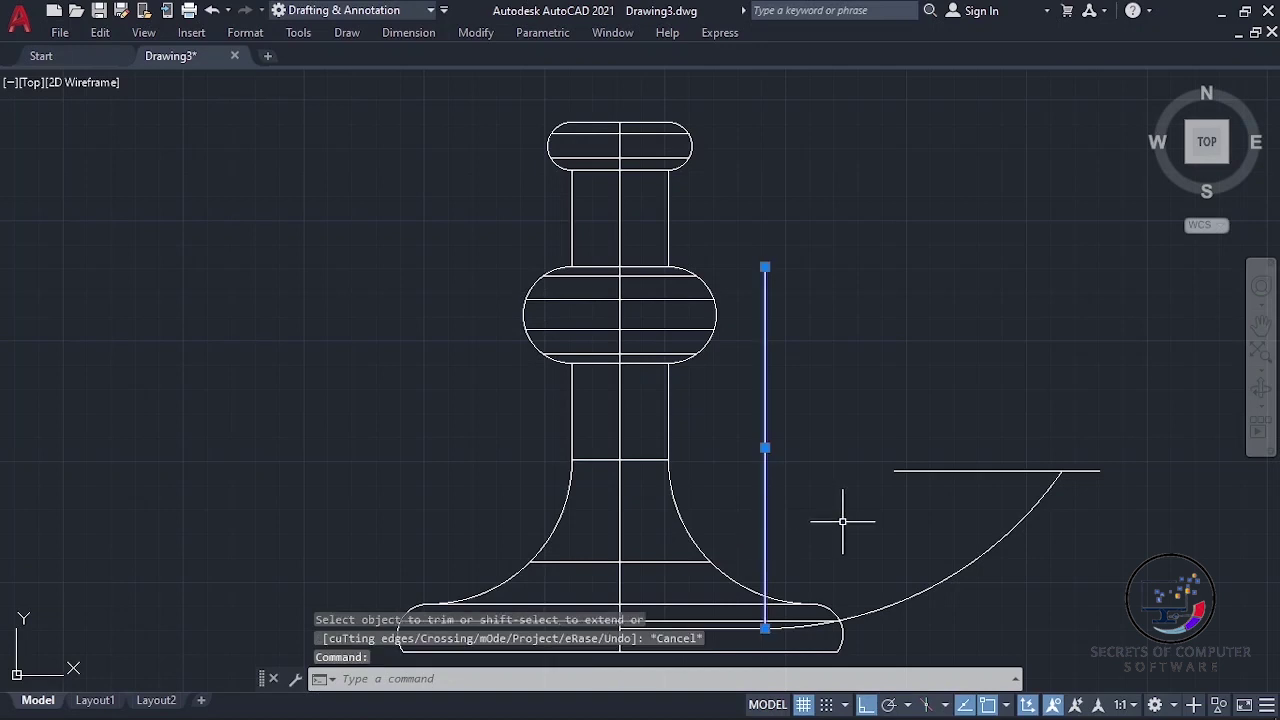
key(Delete)
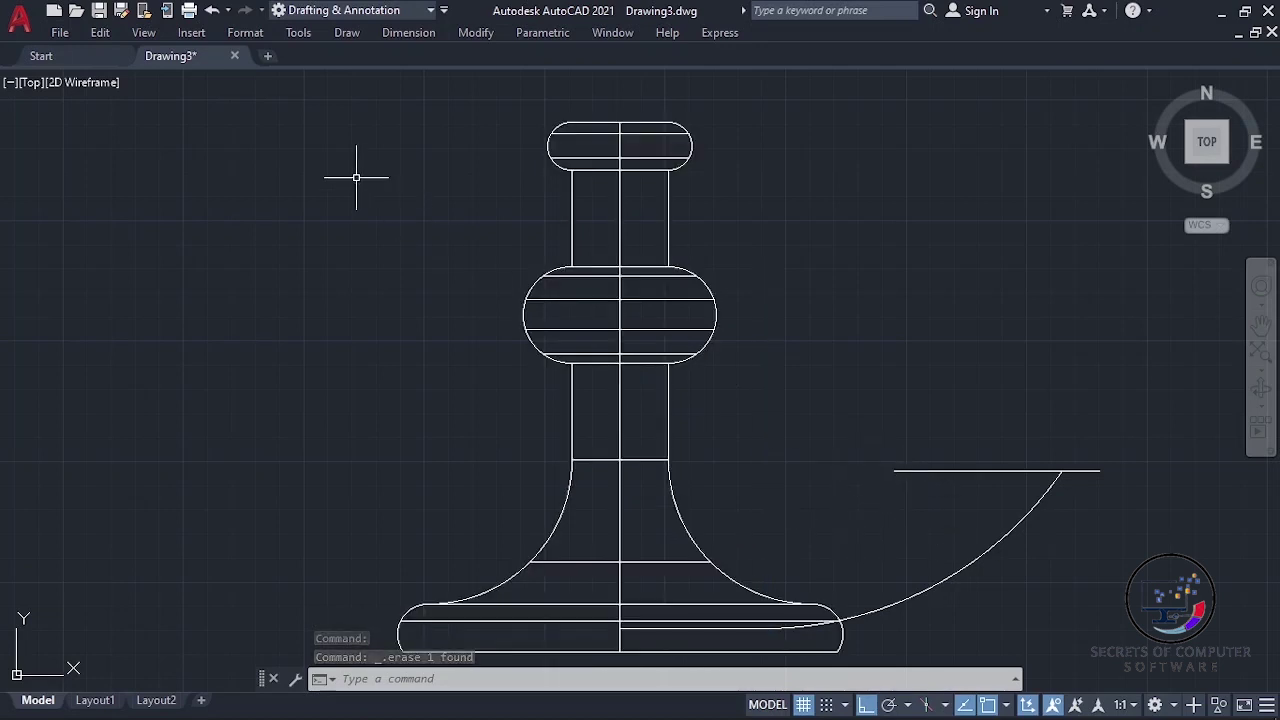
Step: Offset the handle arc by 20 mm to create a parallel copy
click(472, 34)
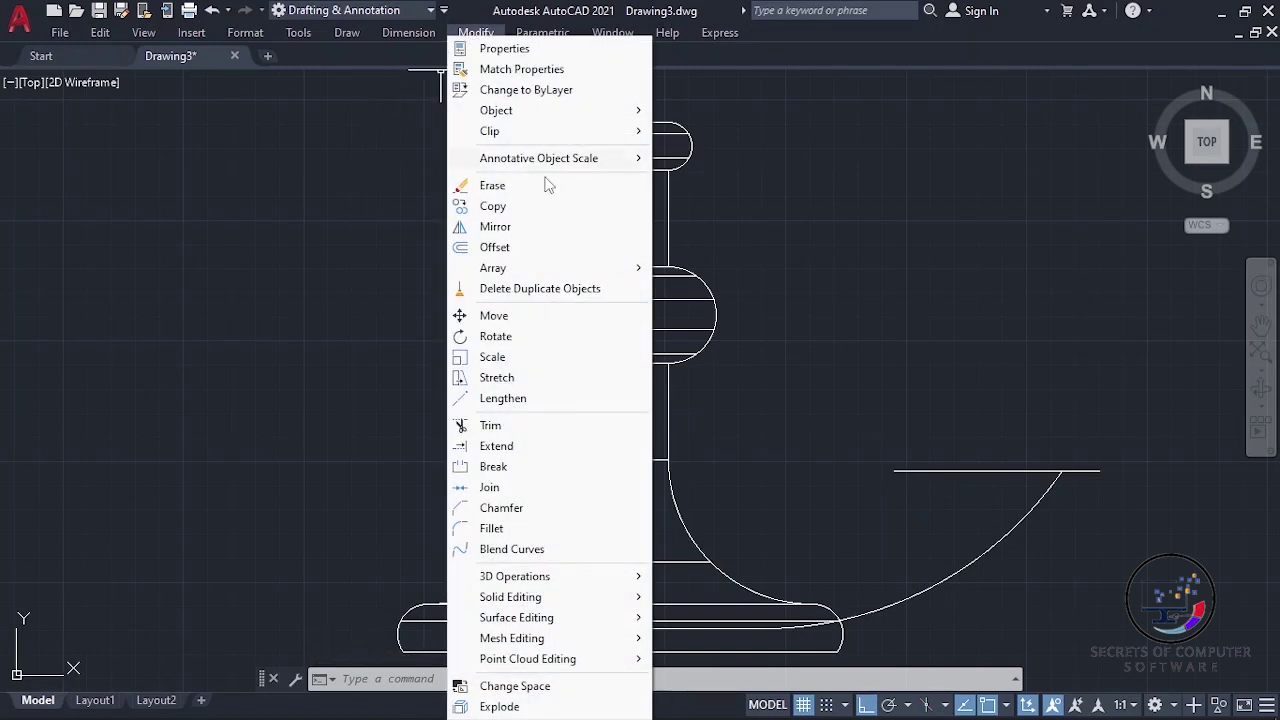
click(508, 247)
text(20)
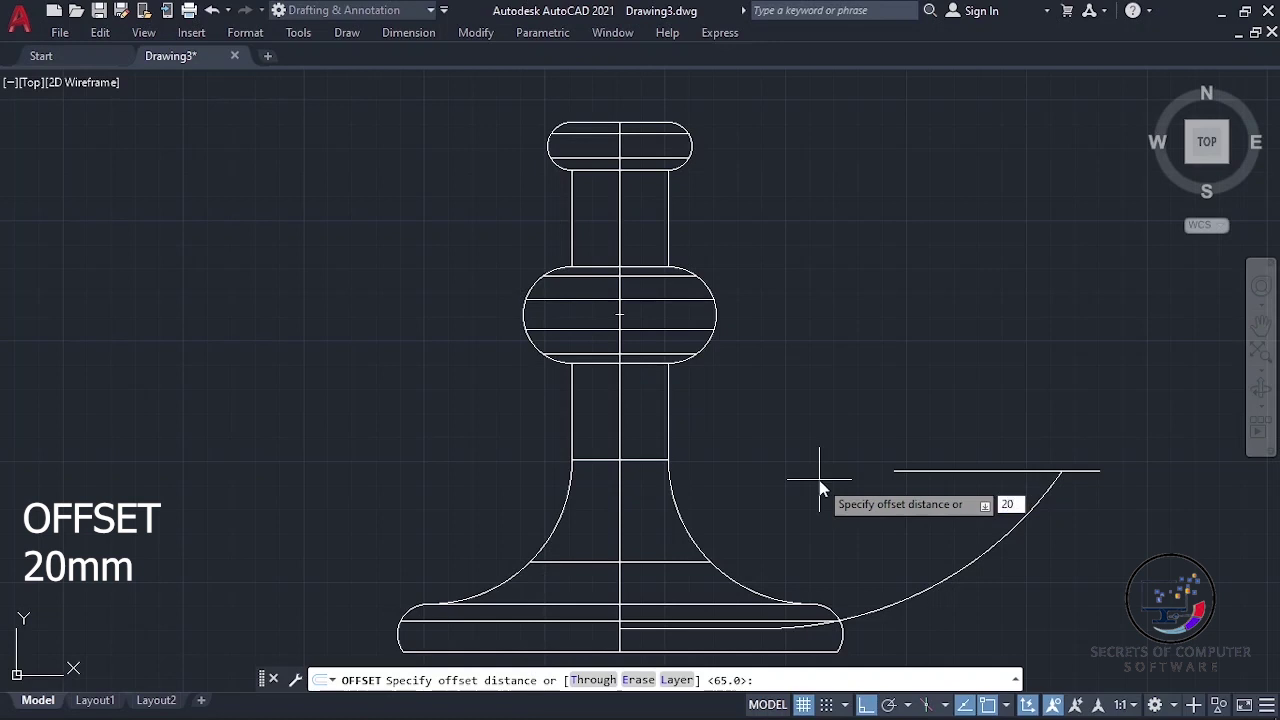
key(Return)
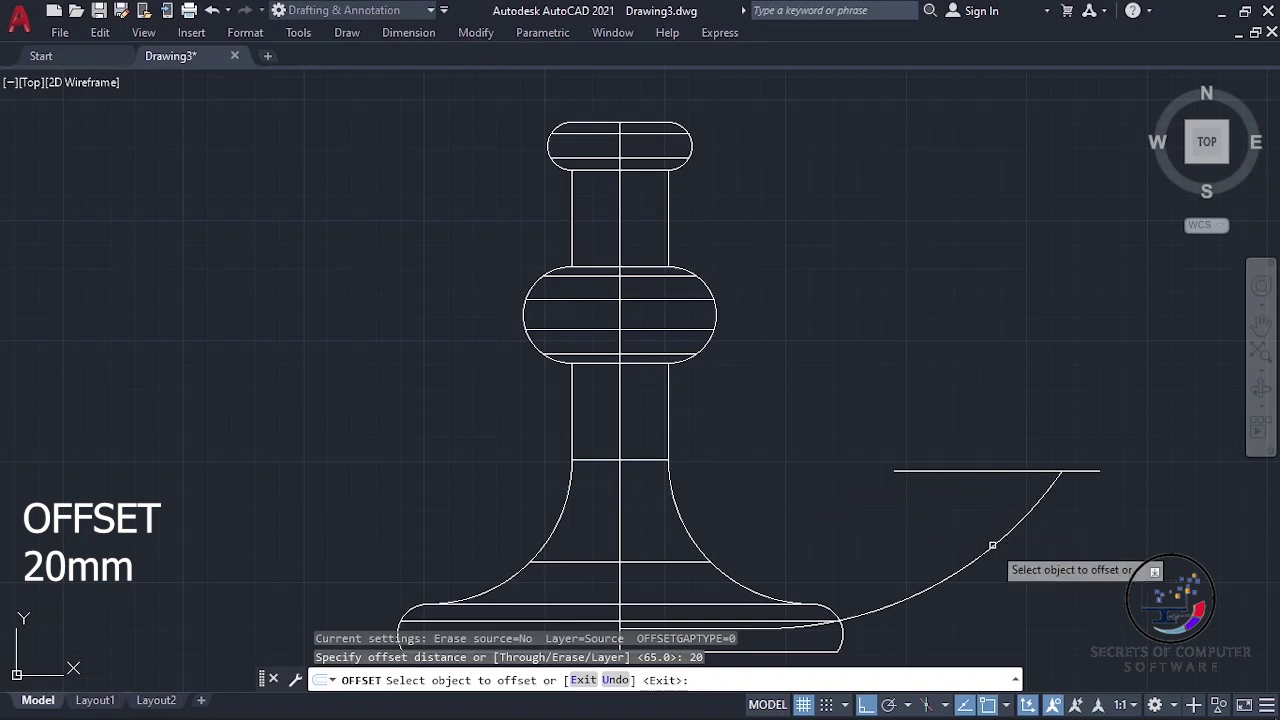
click(992, 546)
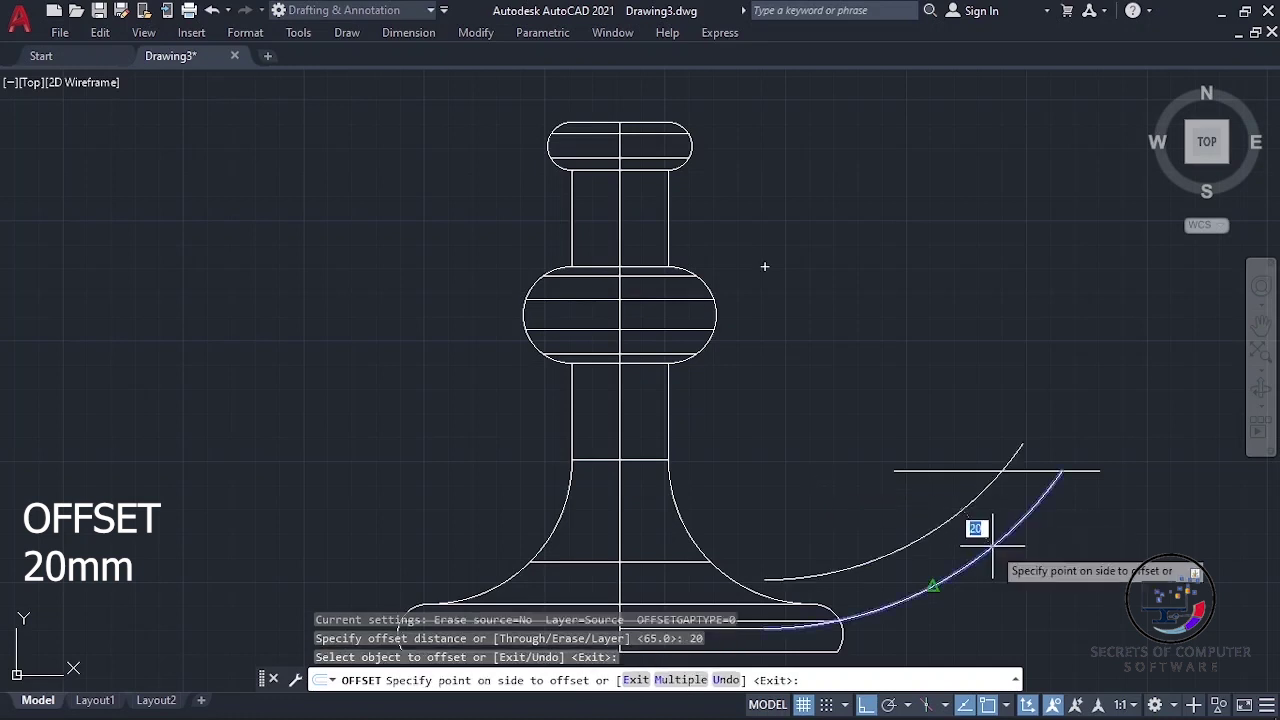
click(899, 510)
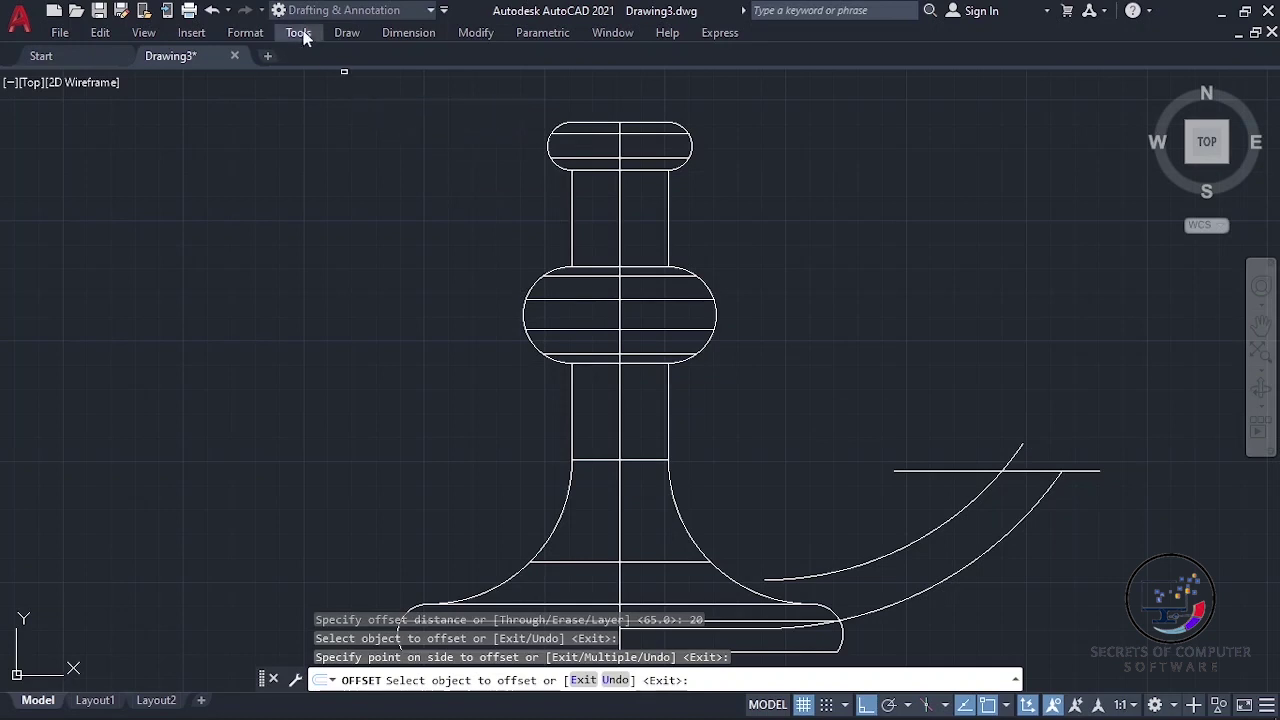
Step: Draw a 20 mm radius circle at the offset arc's end, then erase the offset arc
click(346, 33)
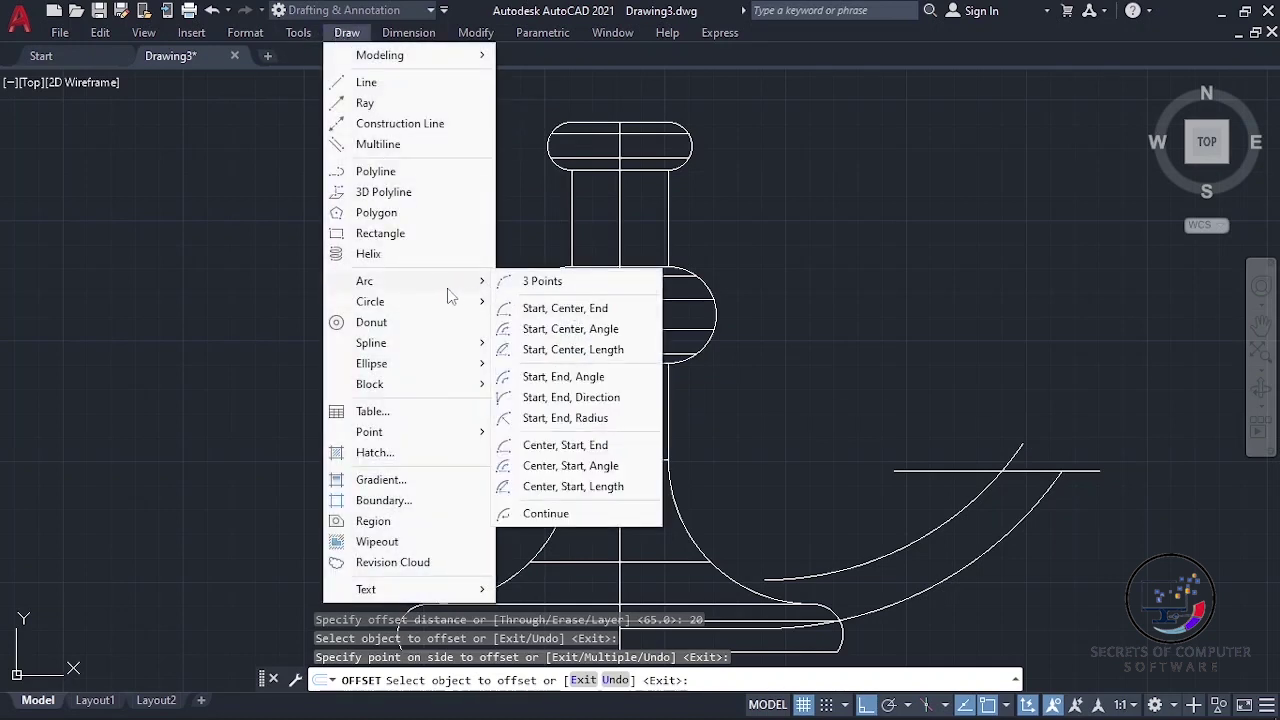
mouse_move(370, 301)
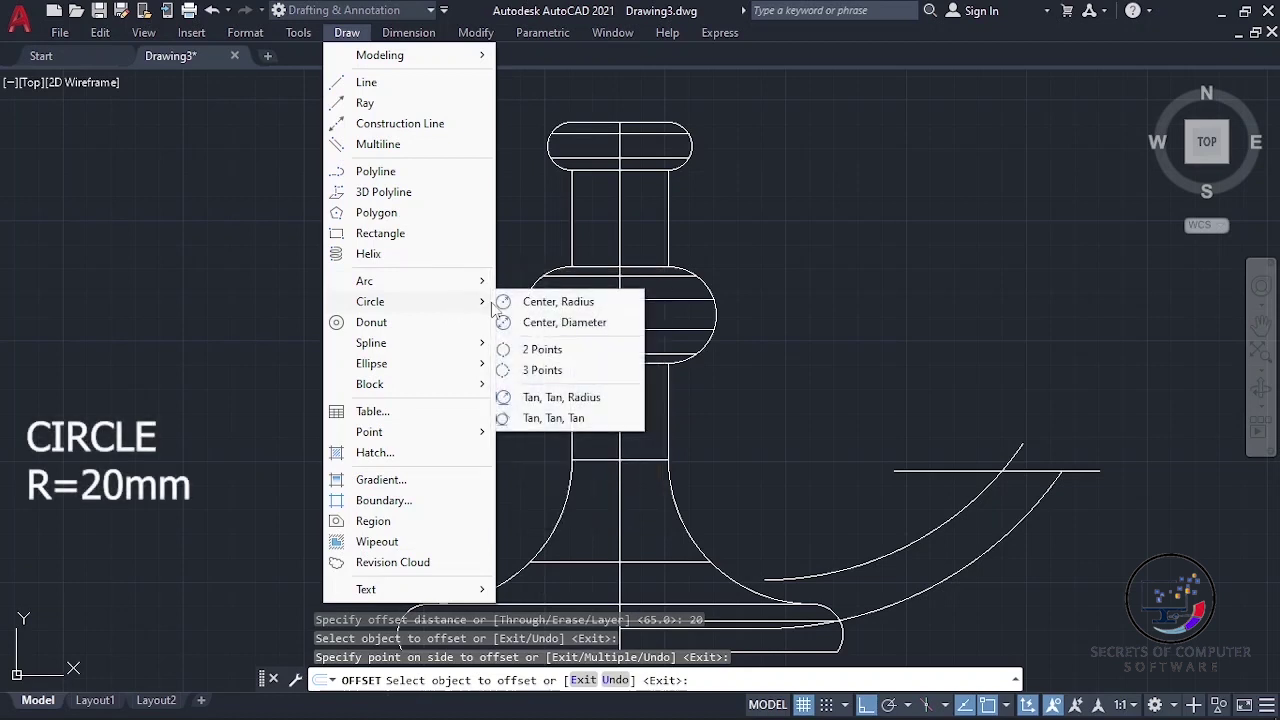
click(553, 304)
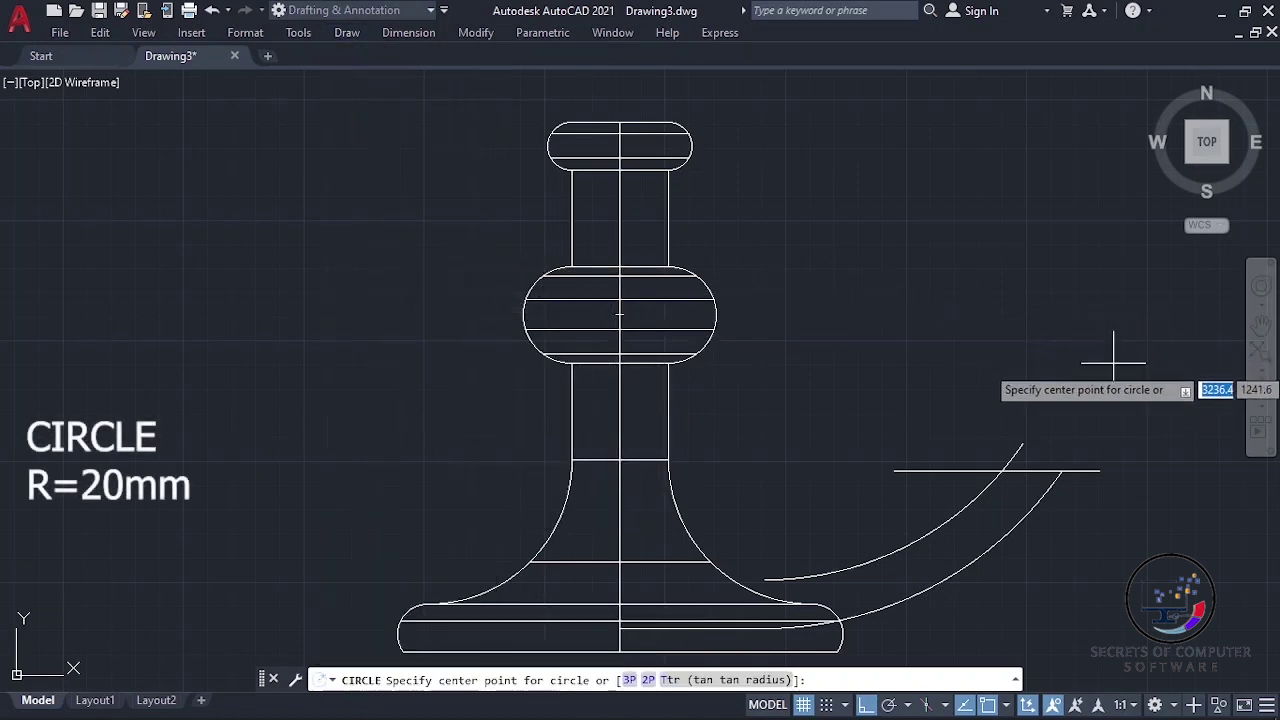
click(1022, 443)
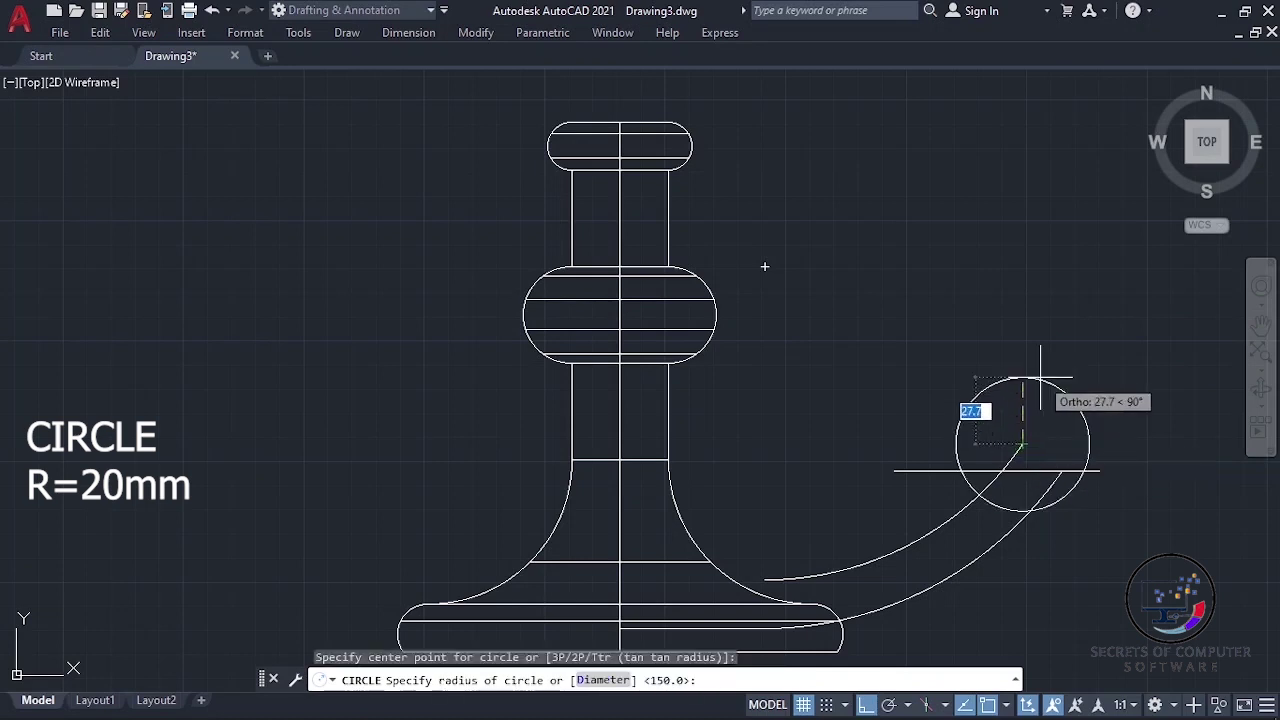
text(20)
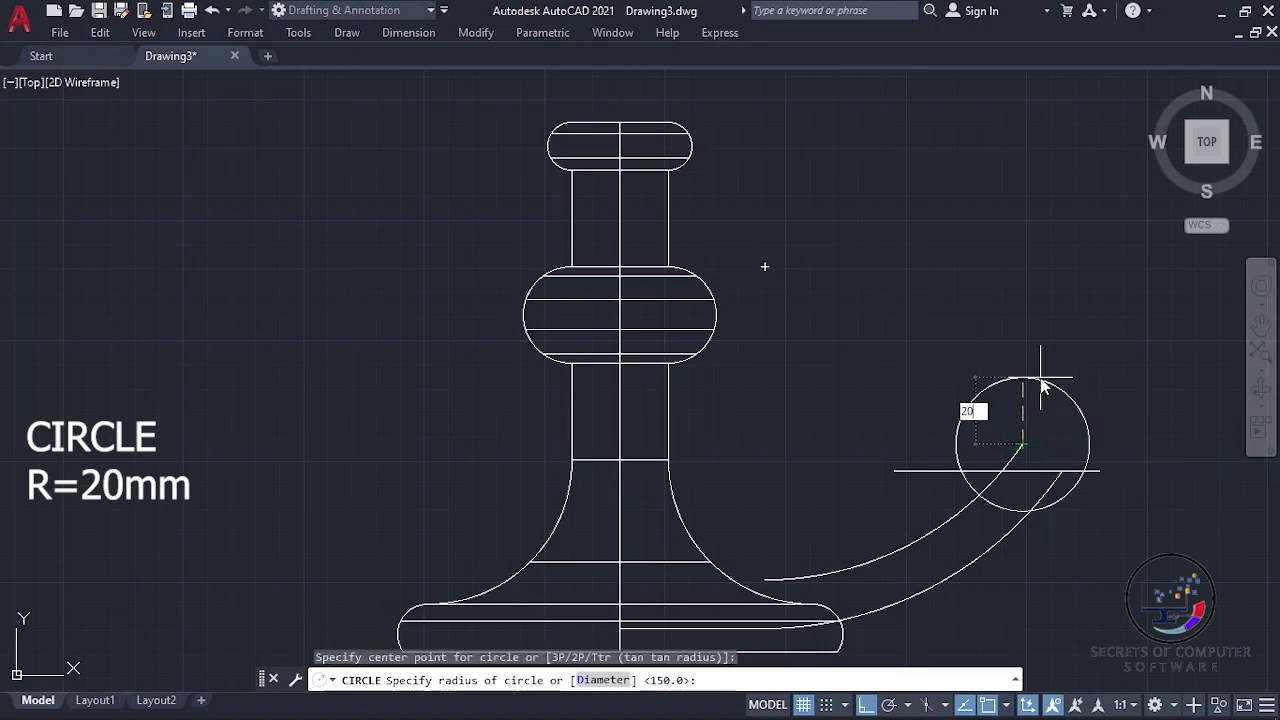
key(Return)
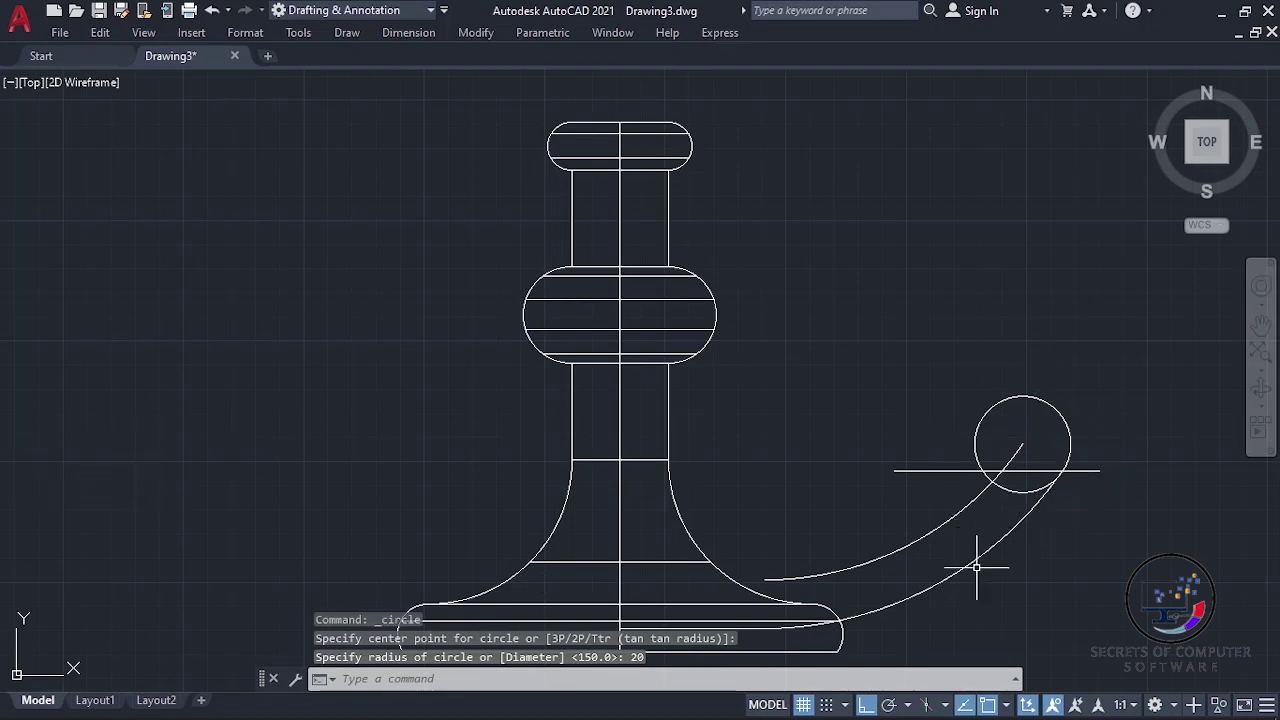
click(917, 541)
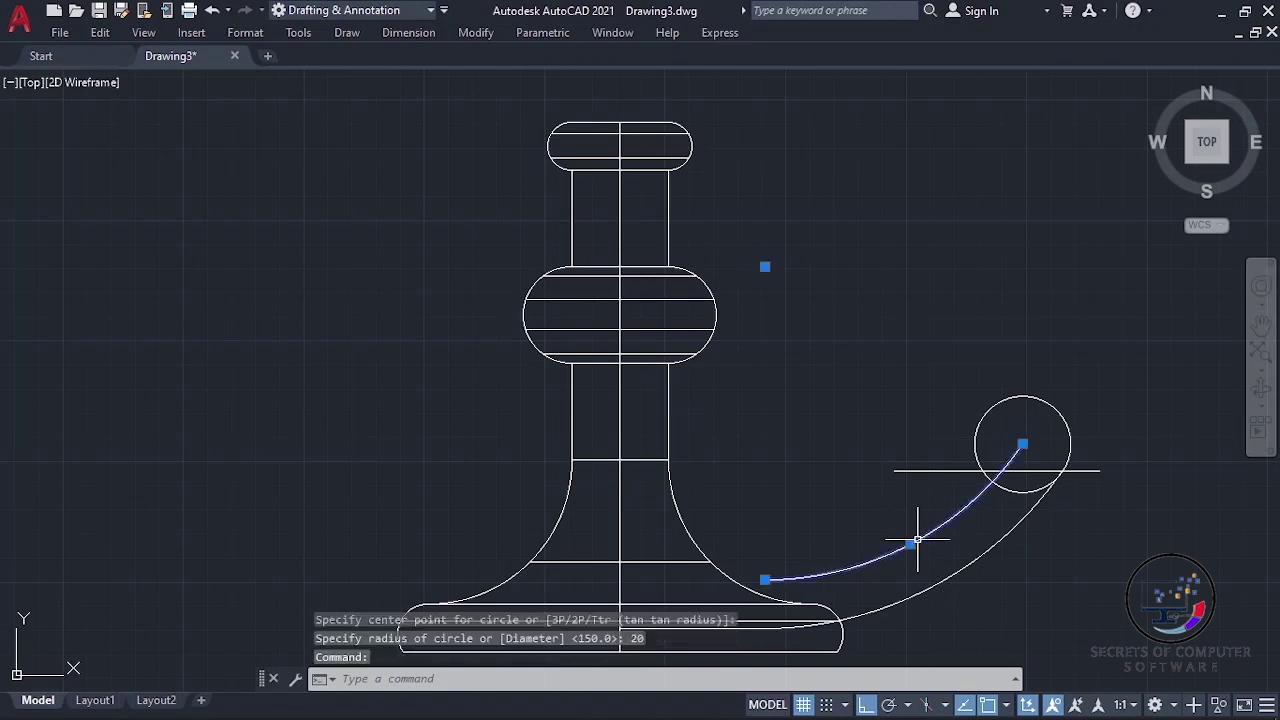
key(Delete)
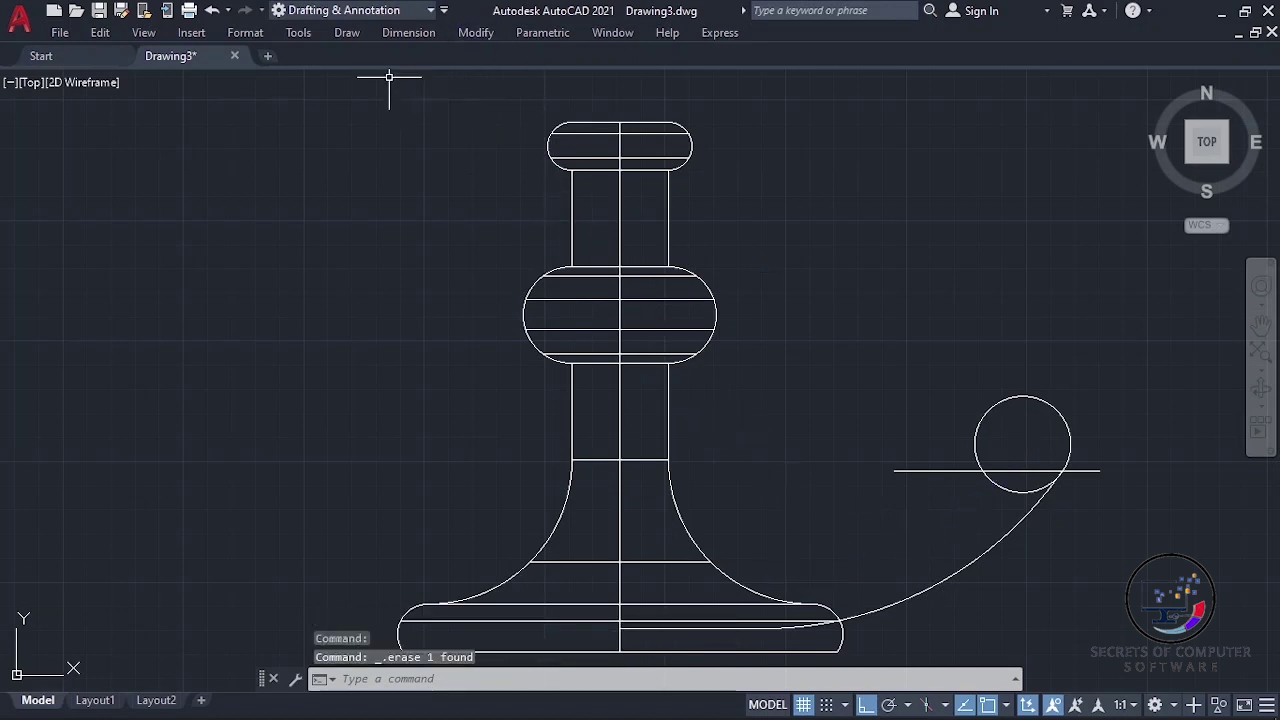
Step: Trim the 20 mm circle's part below the horizontal line and erase that line
click(467, 36)
mouse_move(493, 268)
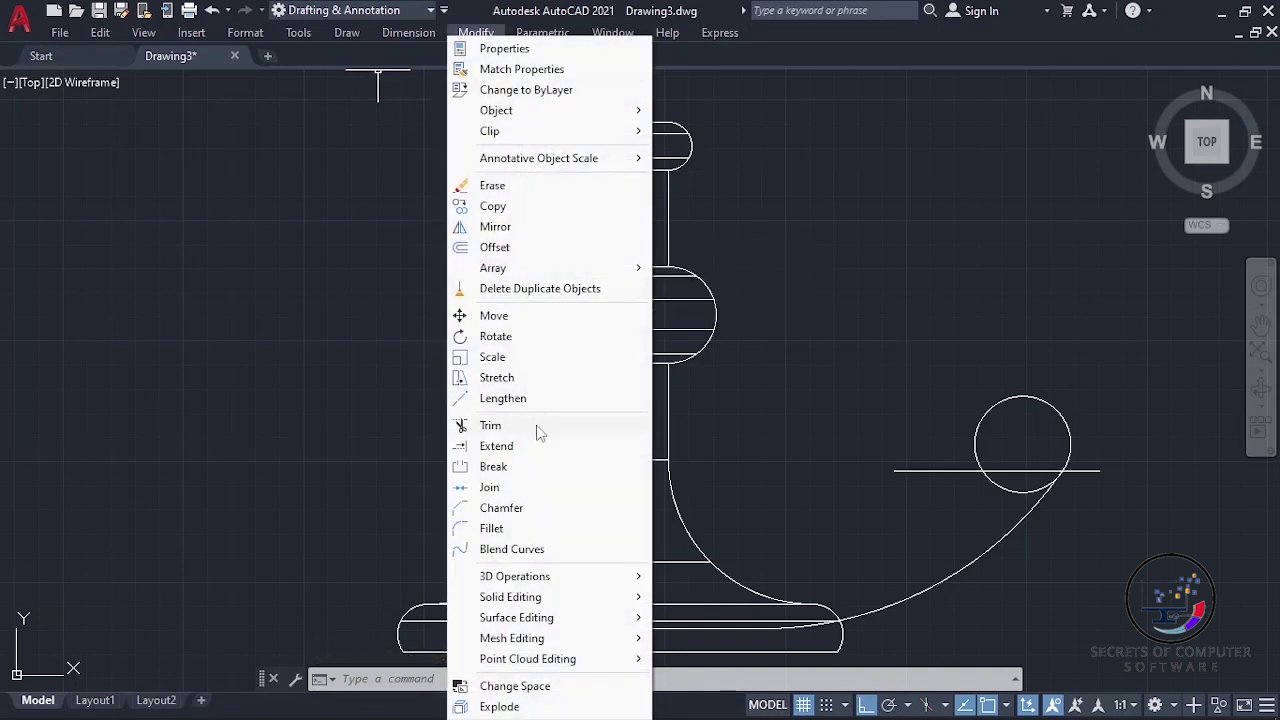
click(490, 425)
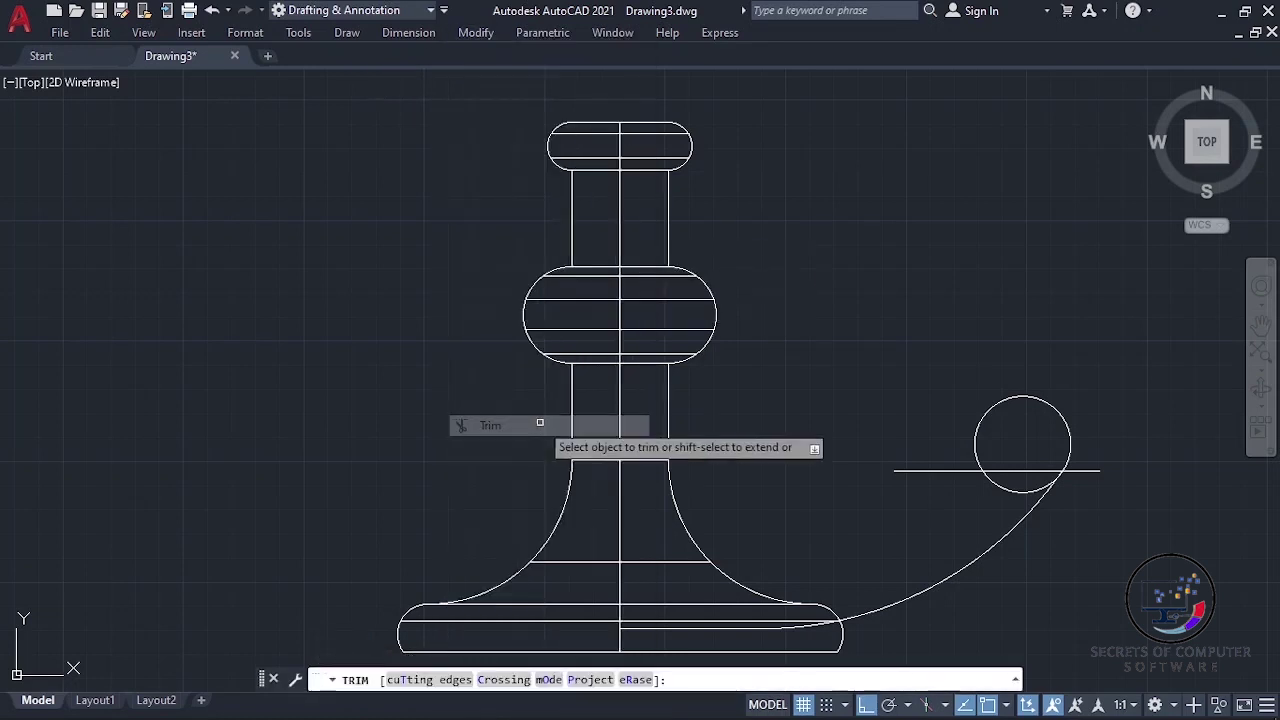
click(1006, 491)
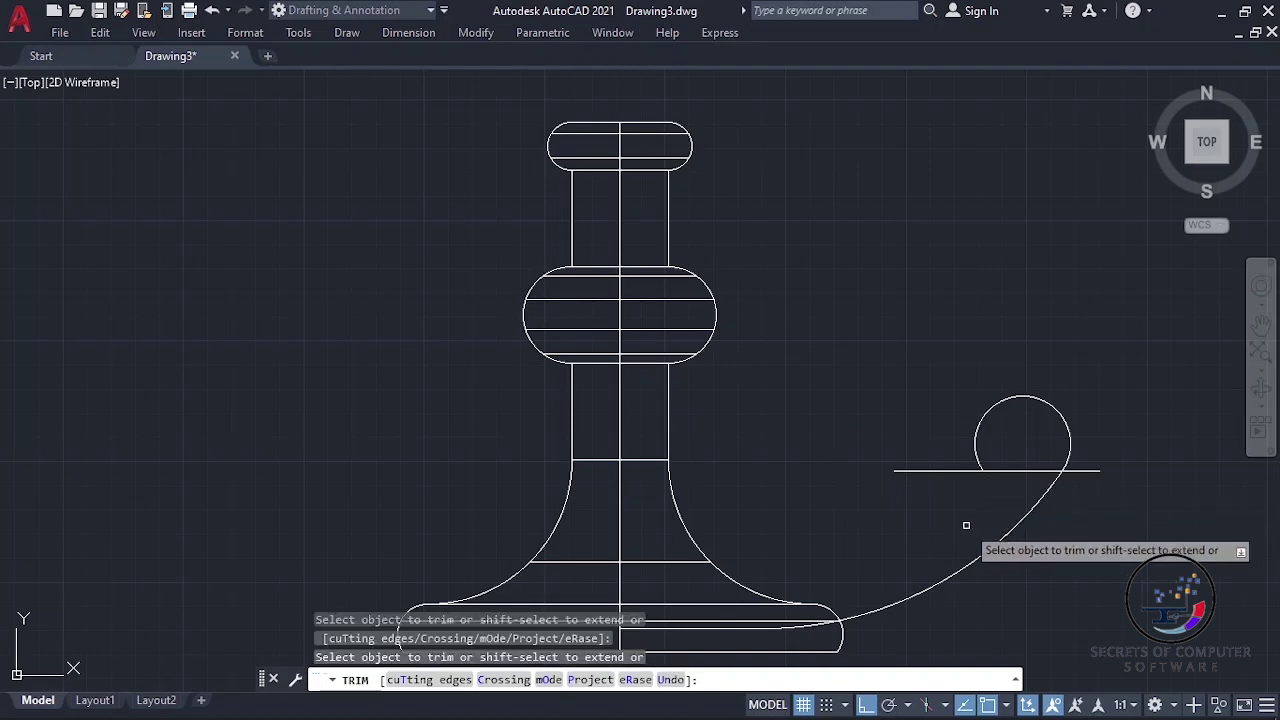
key(Escape)
click(928, 470)
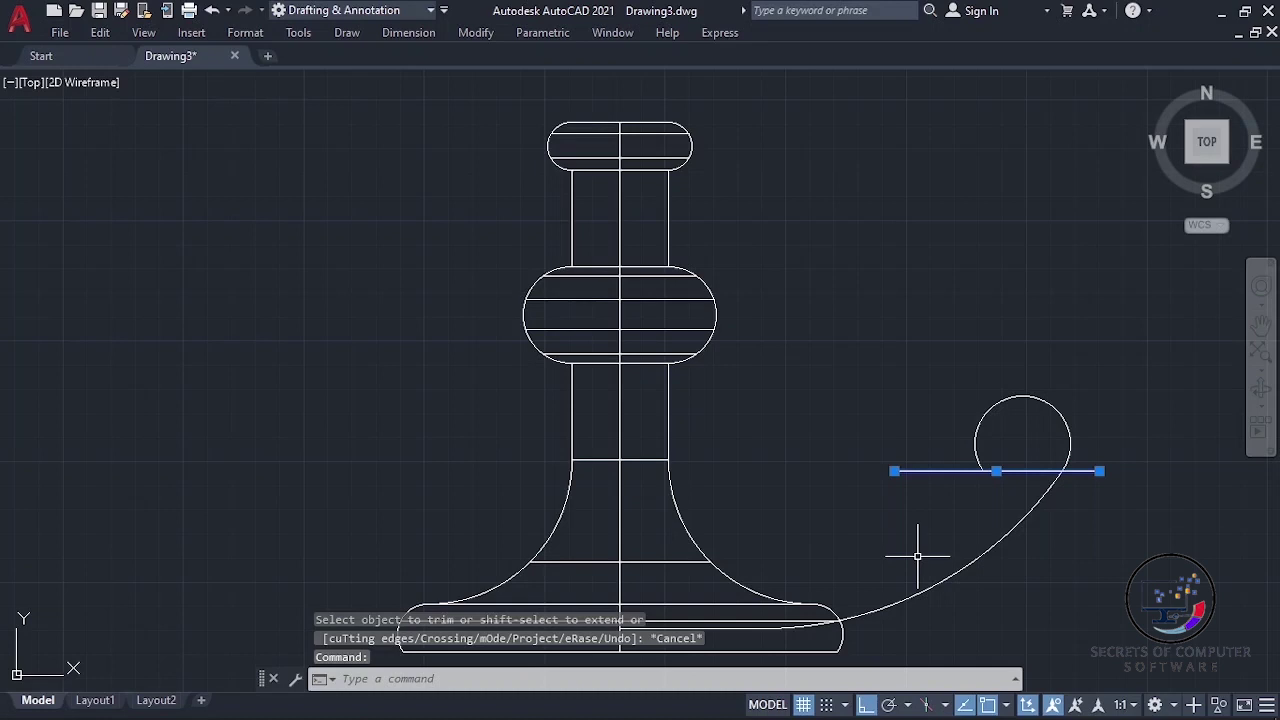
key(Delete)
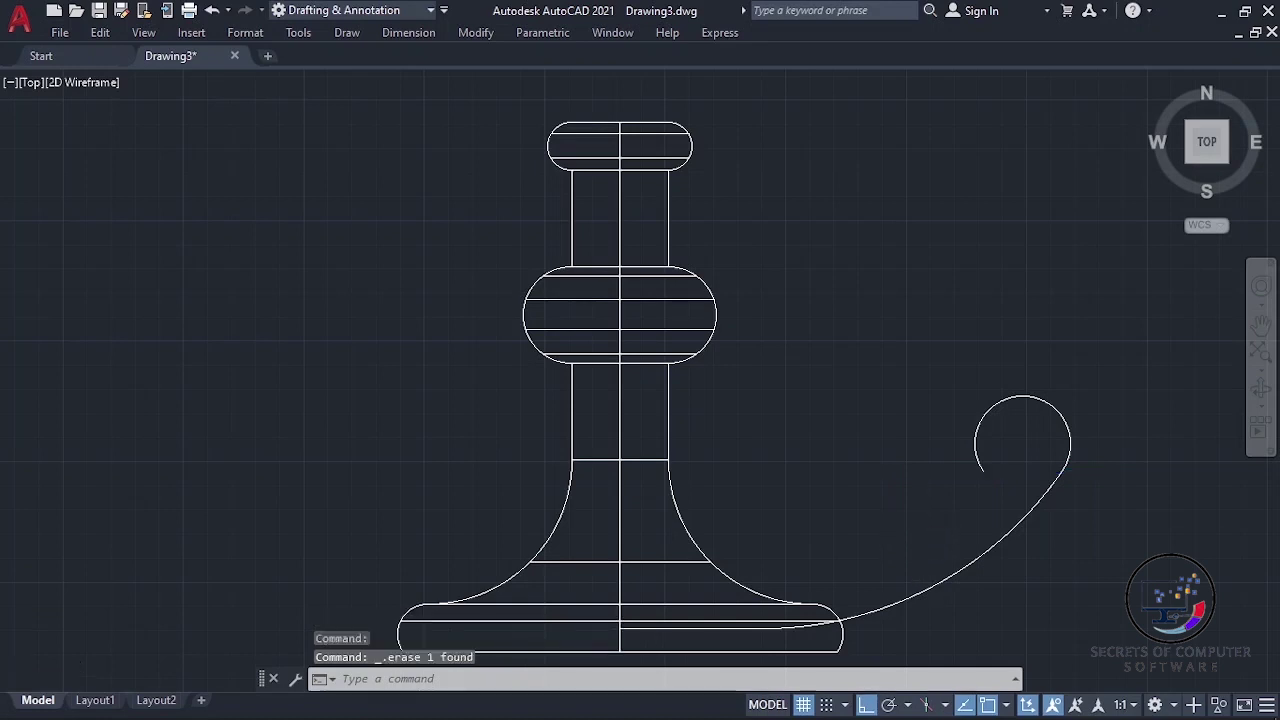
scroll(920, 531, down, 2)
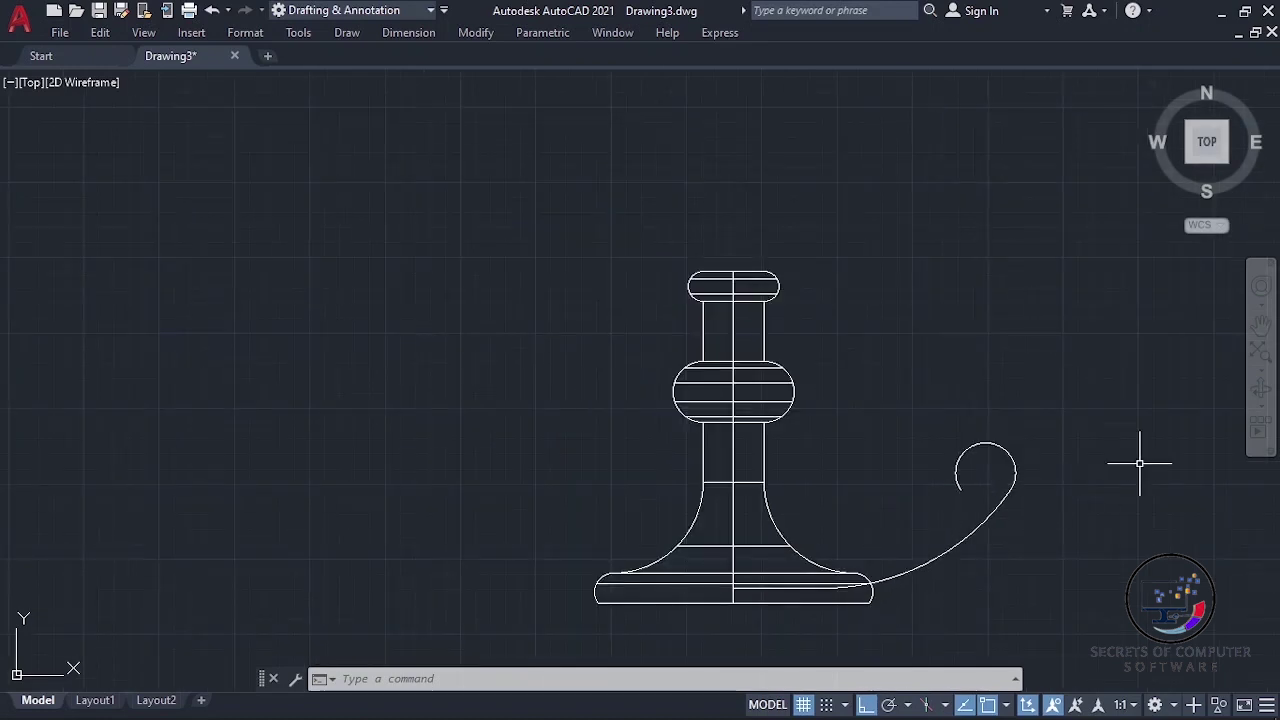
Step: Orbit the wireframe candlestick into a tilted 3D view zoomed on the handle's base end
click(1262, 390)
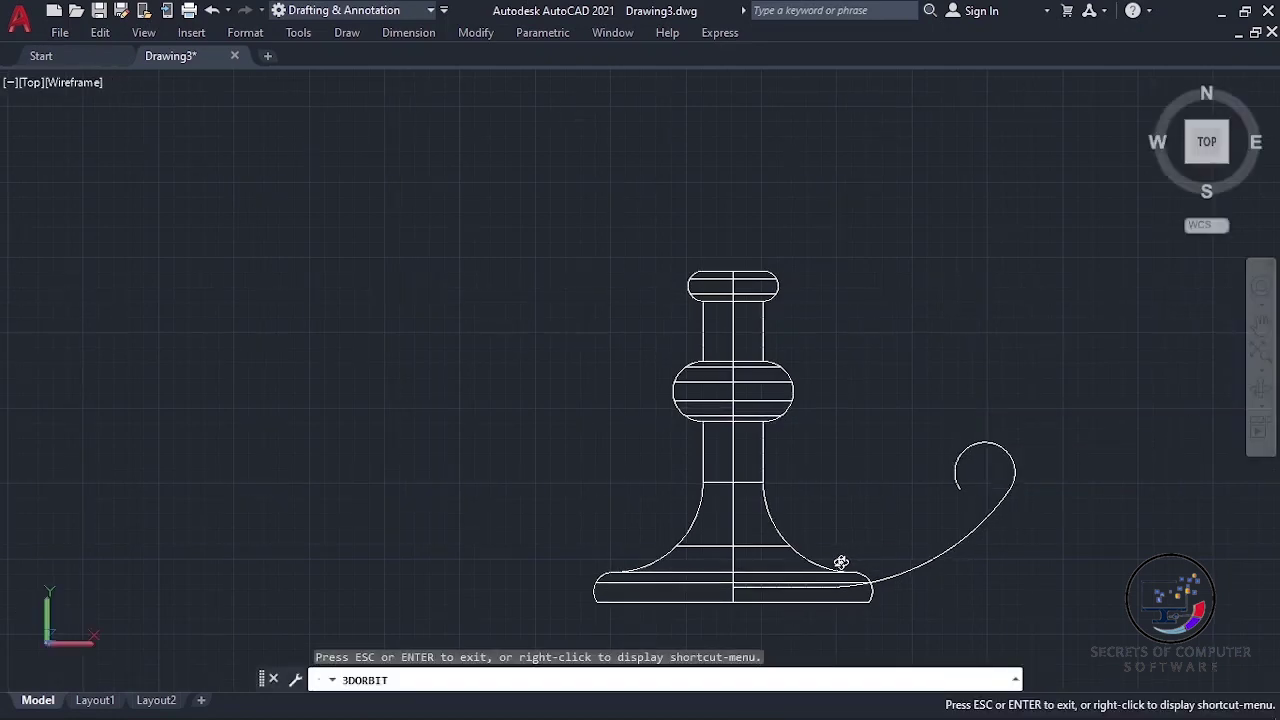
mouse_move(812, 526)
mouse_down()
mouse_move(849, 531)
mouse_move(751, 595)
mouse_move(677, 580)
mouse_move(660, 560)
mouse_move(684, 553)
mouse_up()
mouse_move(570, 368)
mouse_down()
mouse_move(623, 486)
mouse_move(796, 484)
mouse_move(868, 422)
mouse_move(857, 380)
mouse_move(900, 355)
mouse_move(981, 377)
mouse_move(986, 274)
mouse_move(1034, 303)
mouse_move(986, 420)
mouse_move(1004, 372)
mouse_move(1030, 390)
mouse_move(936, 450)
mouse_move(983, 495)
mouse_move(1003, 463)
mouse_move(1046, 503)
mouse_move(863, 589)
mouse_move(931, 605)
mouse_up()
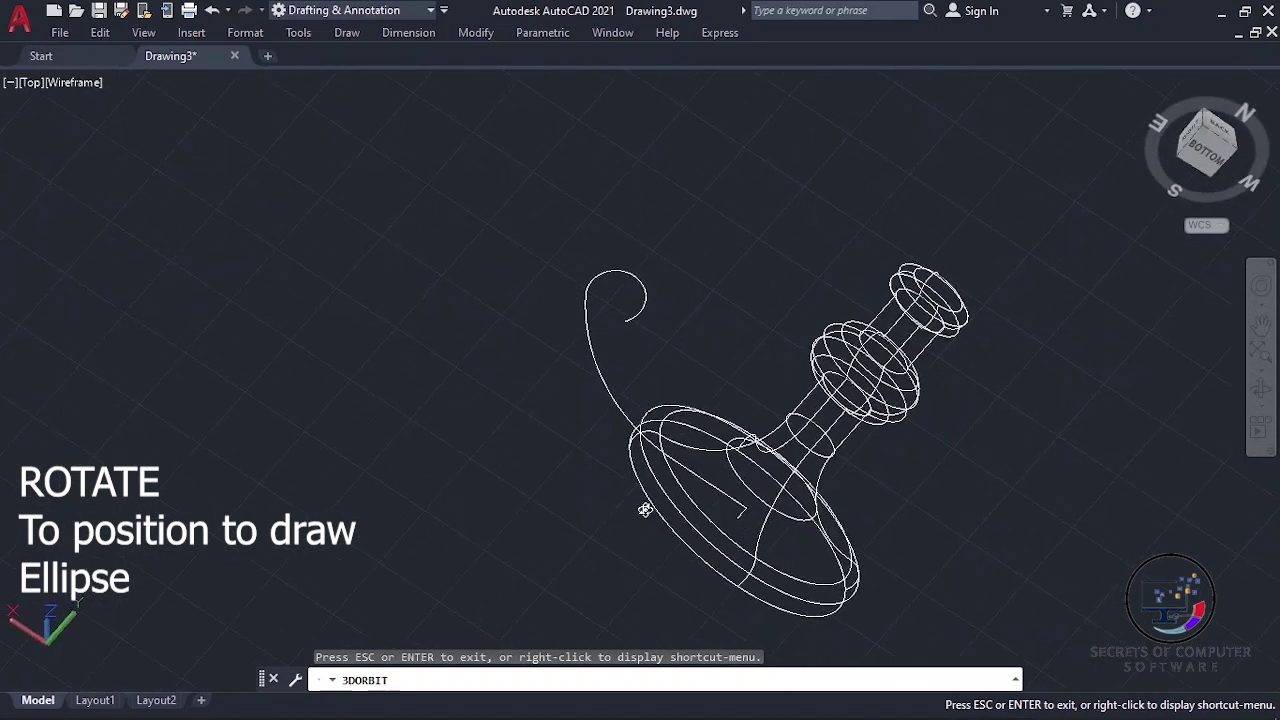
drag(645, 510, 665, 537)
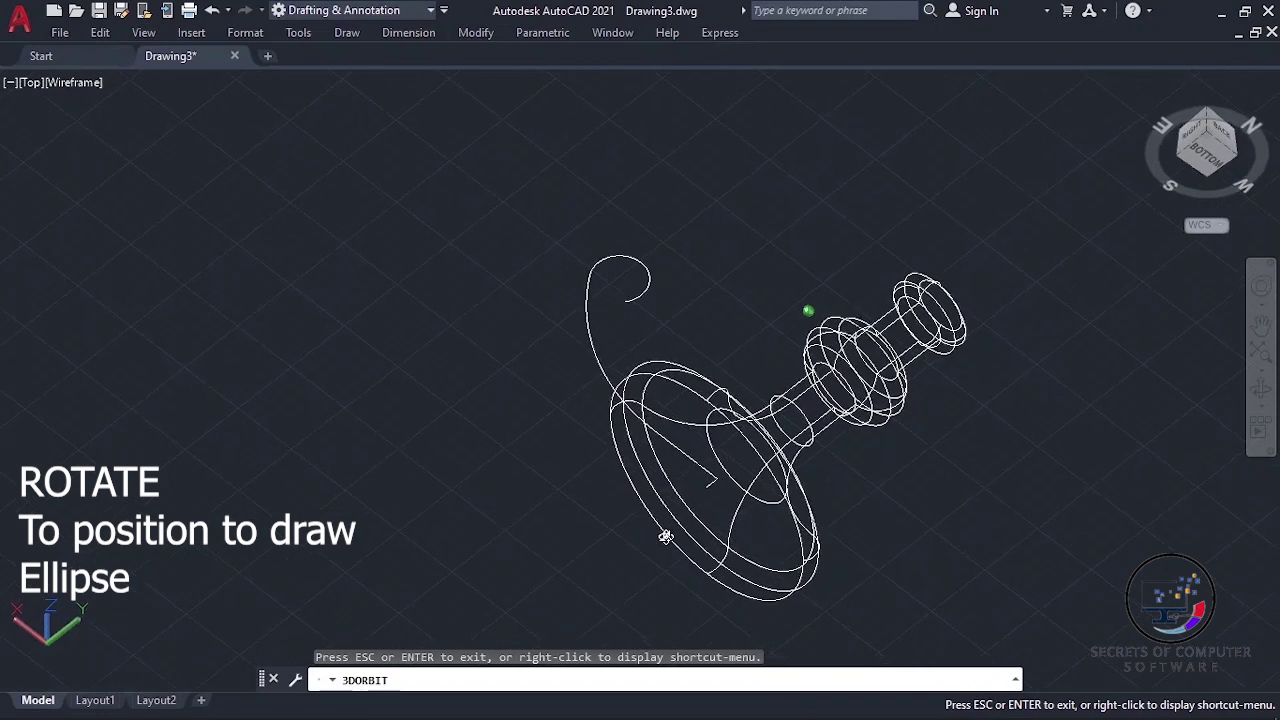
scroll(694, 461, up, 1)
scroll(694, 460, up, 1)
scroll(694, 460, up, 1)
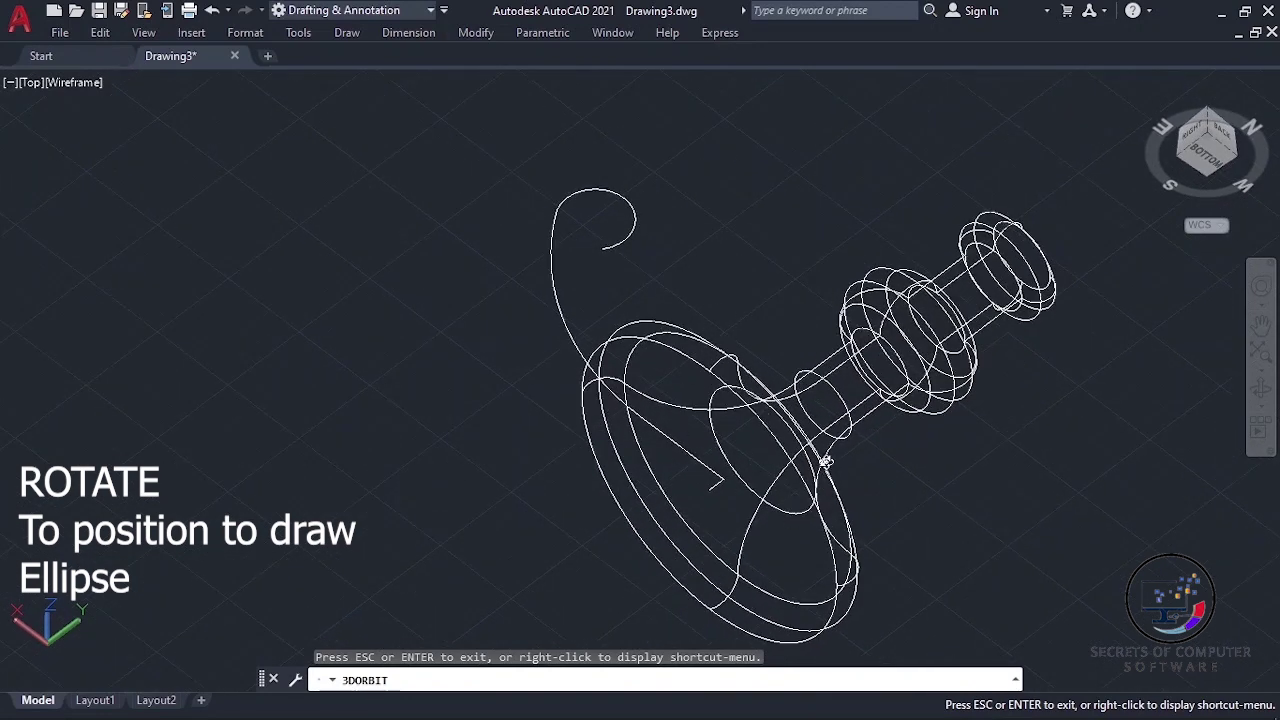
scroll(744, 456, up, 1)
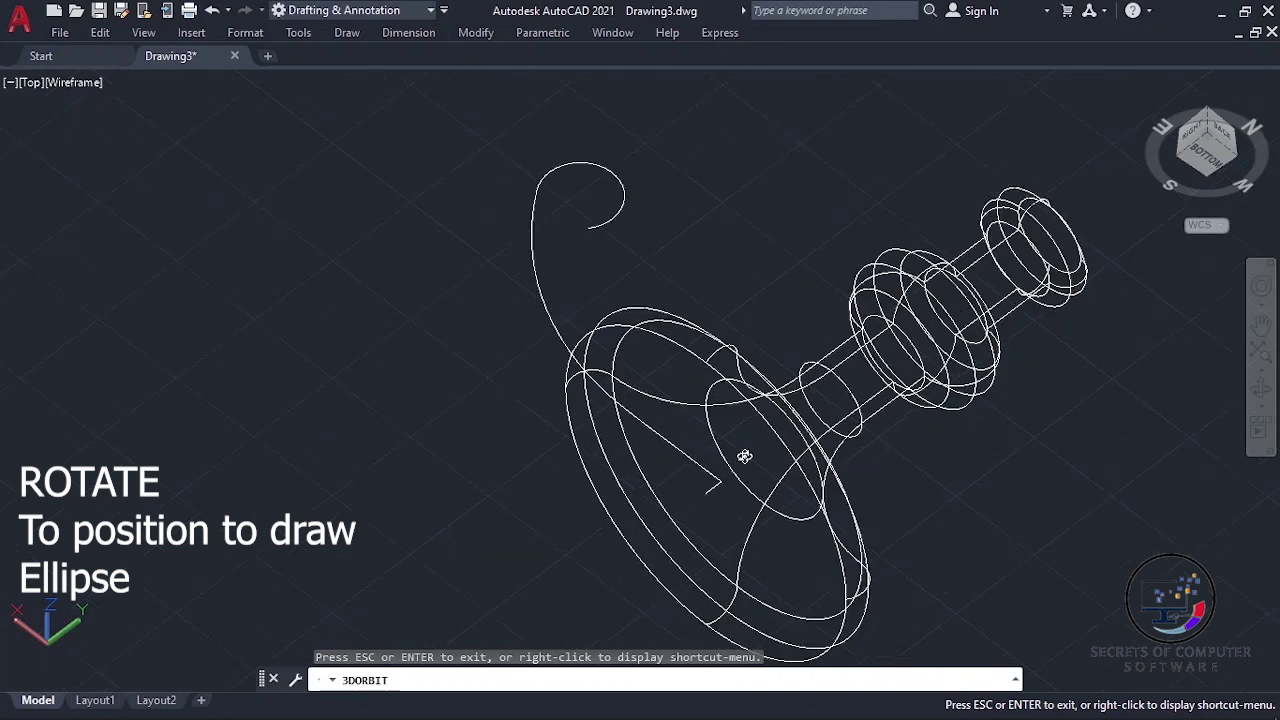
scroll(744, 456, up, 1)
scroll(744, 456, up, 1)
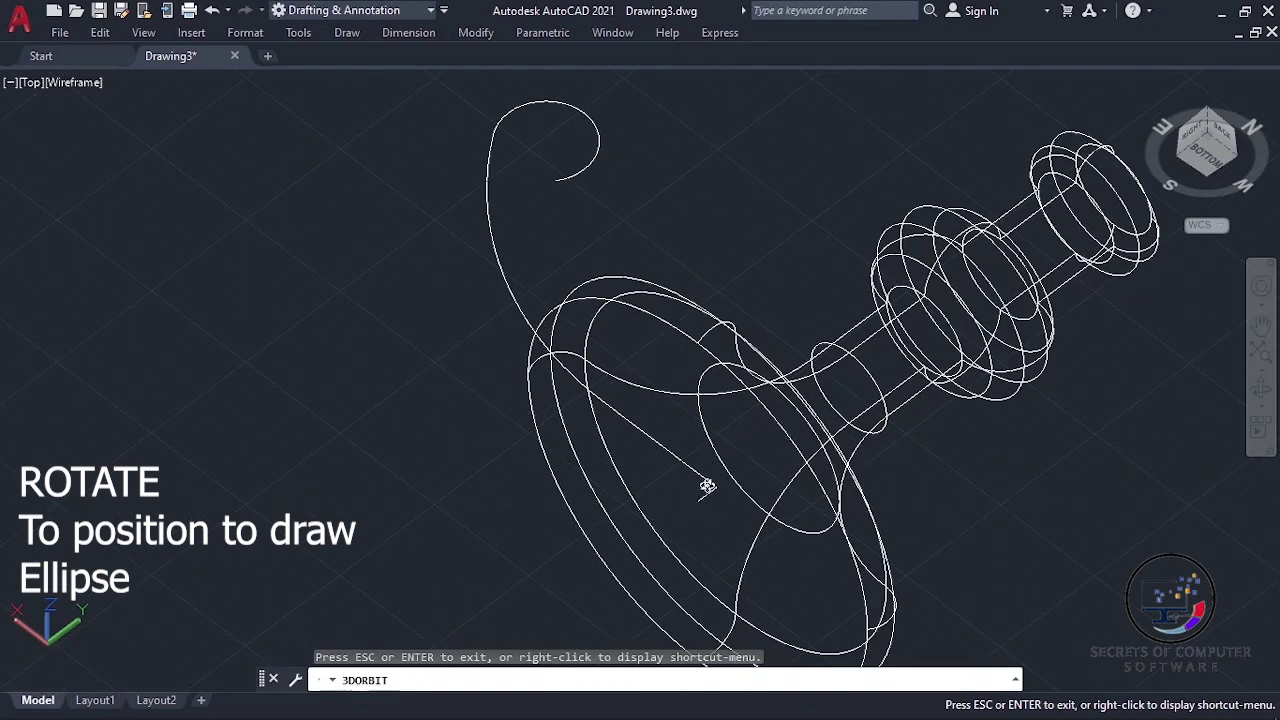
scroll(707, 486, up, 1)
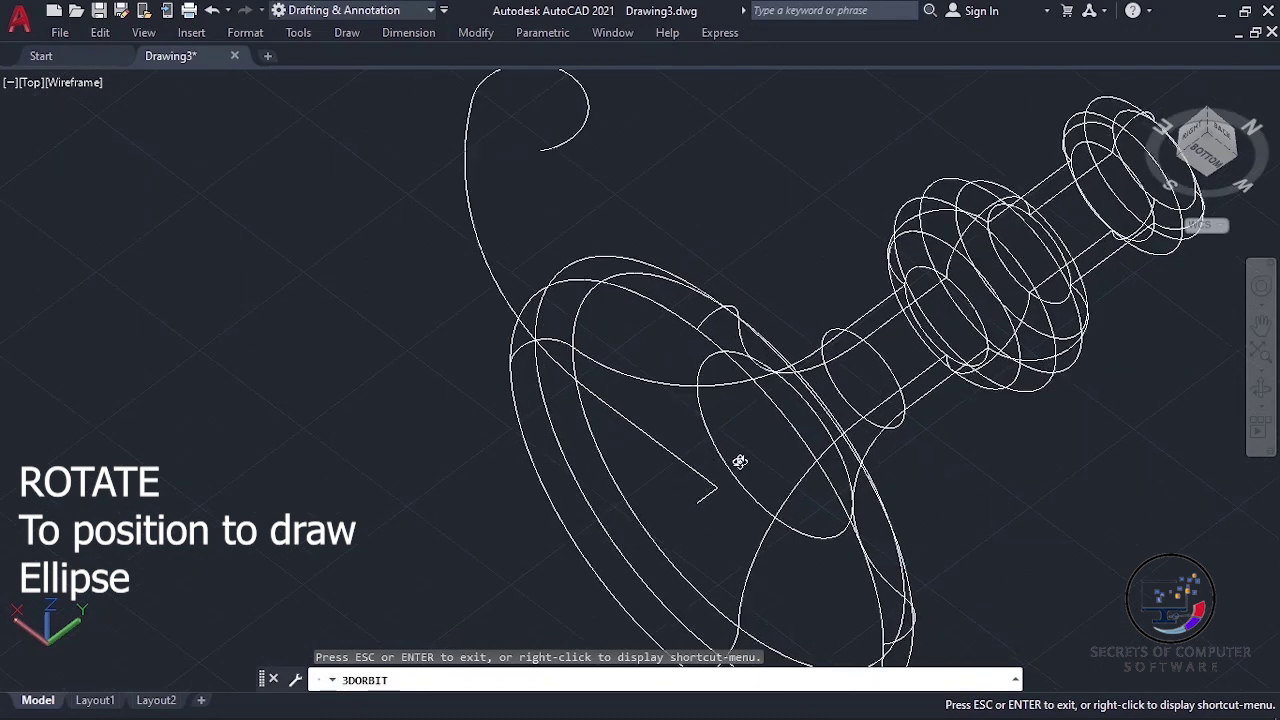
key(Escape)
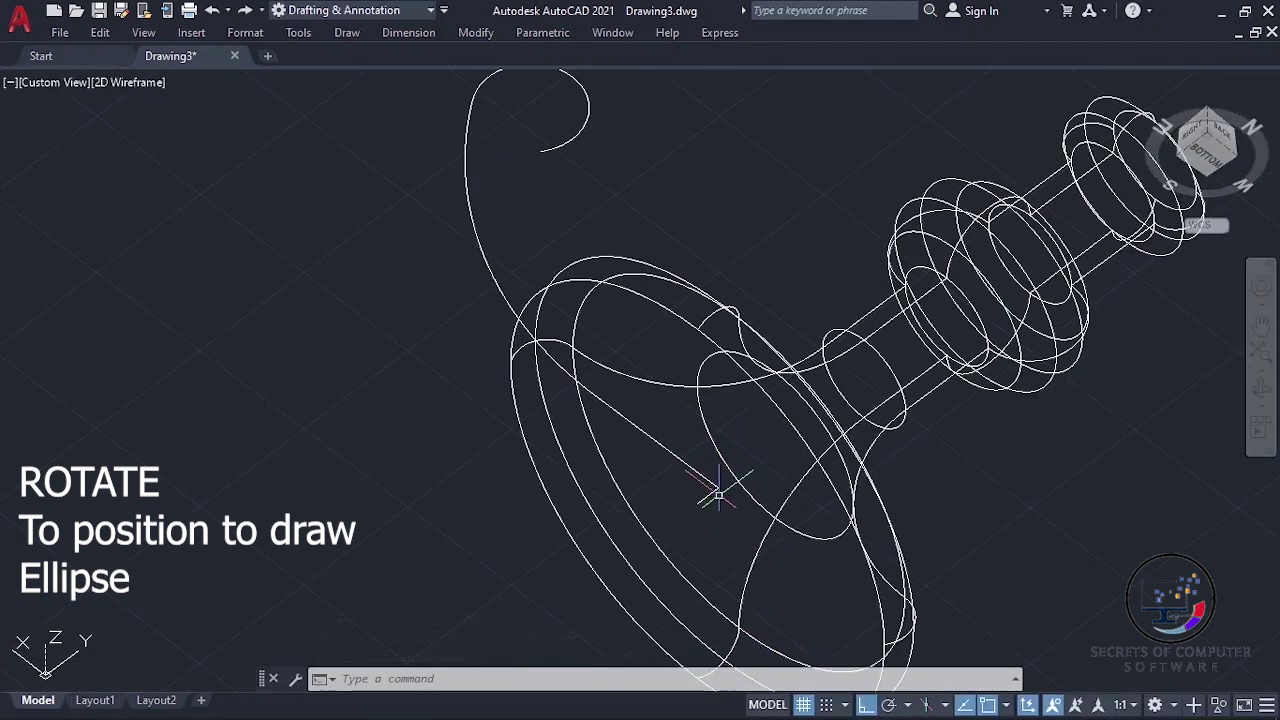
scroll(721, 471, up, 1)
scroll(747, 545, up, 3)
scroll(747, 547, down, 3)
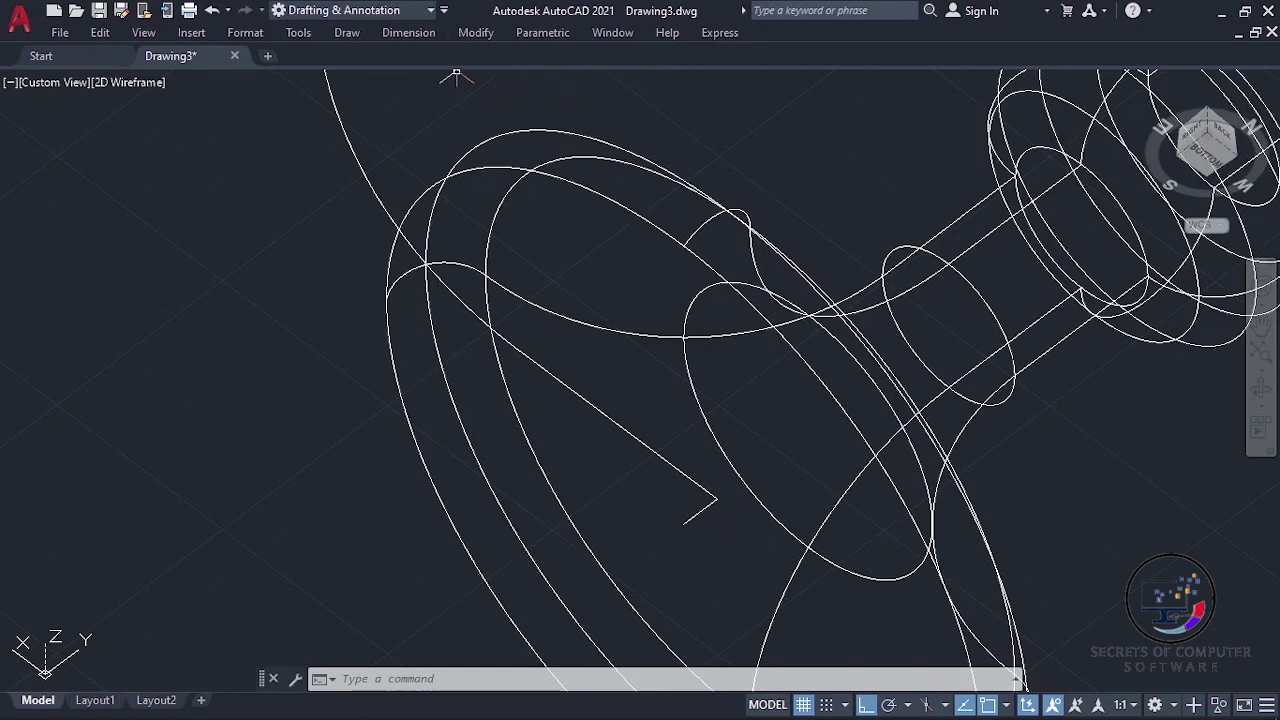
click(348, 33)
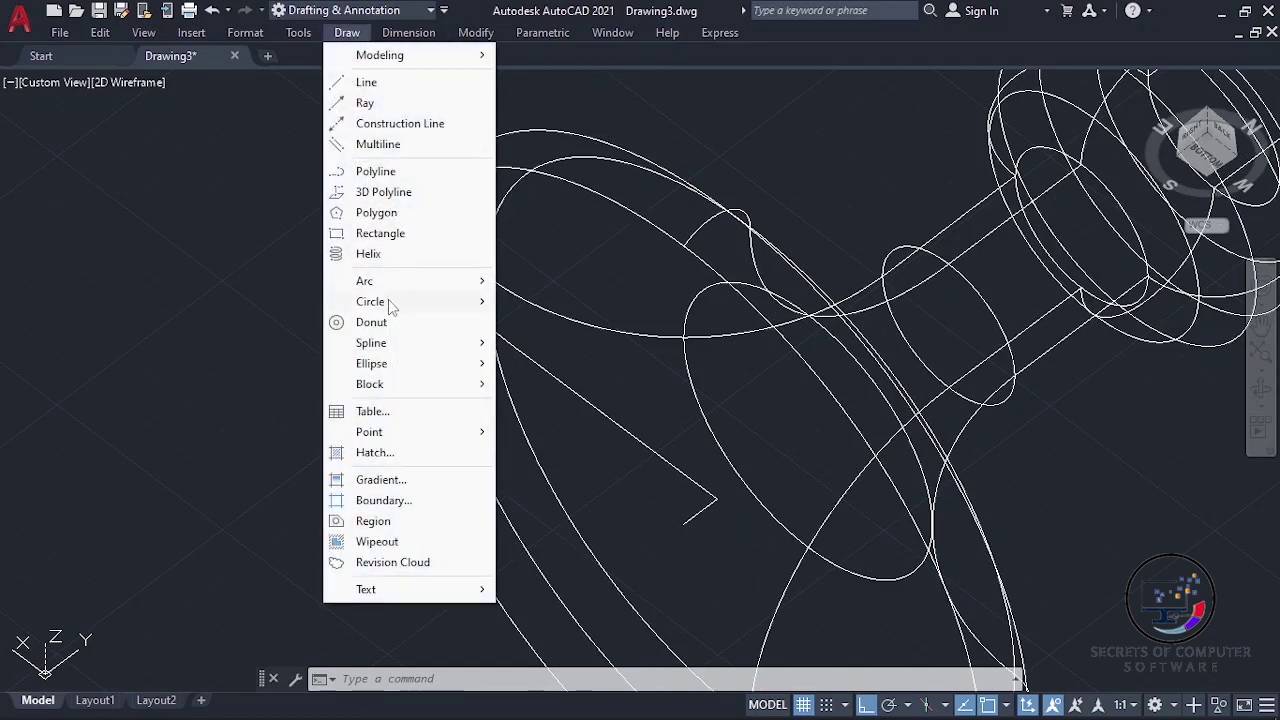
mouse_move(410, 364)
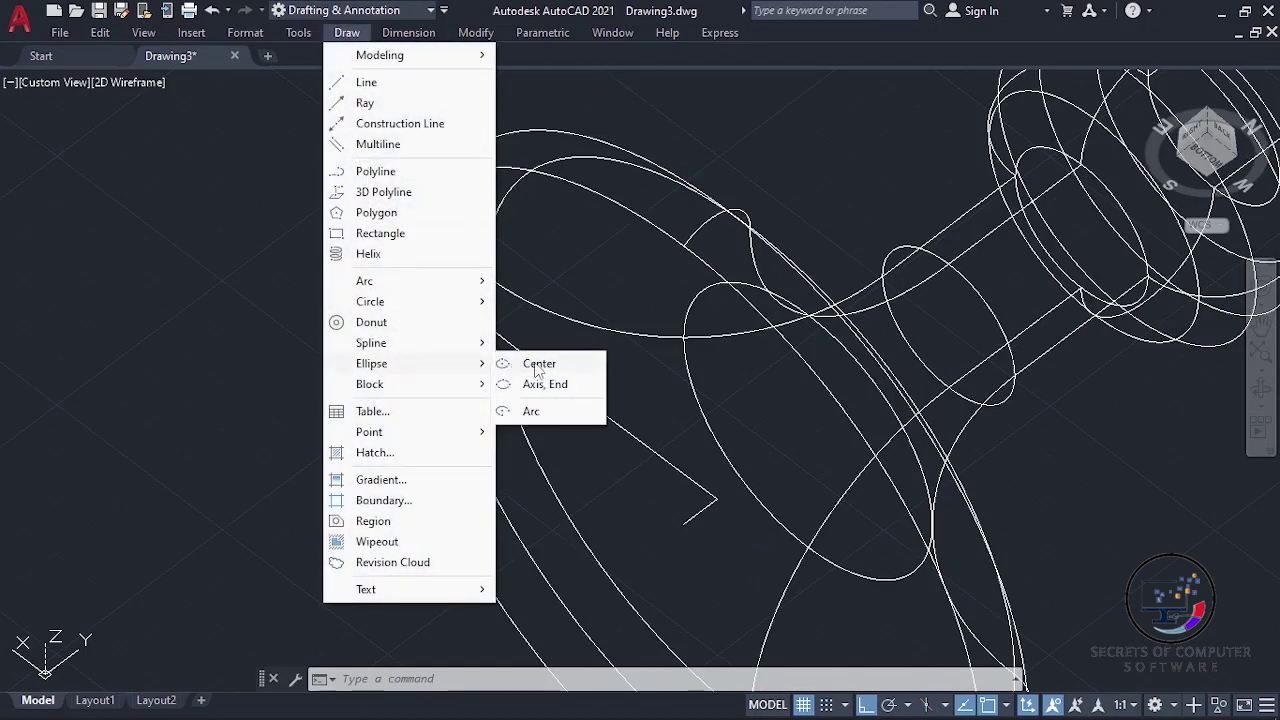
Step: Draw a centre ellipse with a 35 axis and 10 second axis at the handle path's start
click(537, 366)
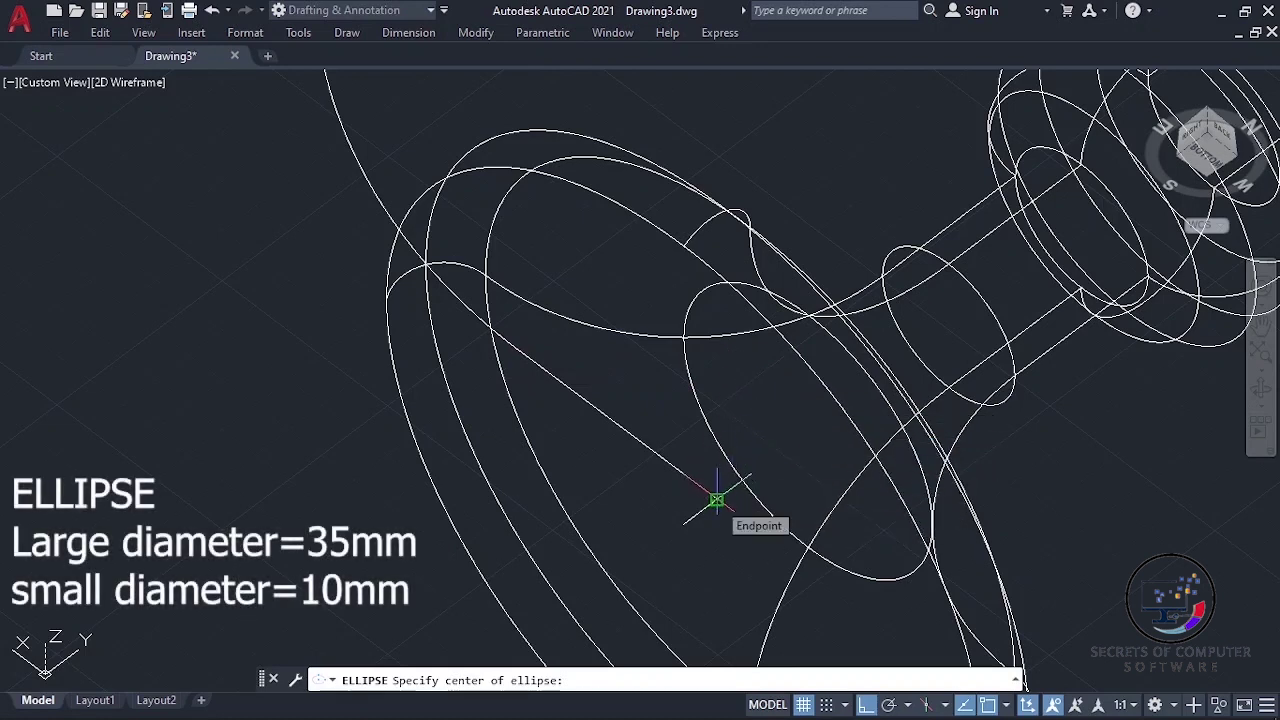
click(717, 499)
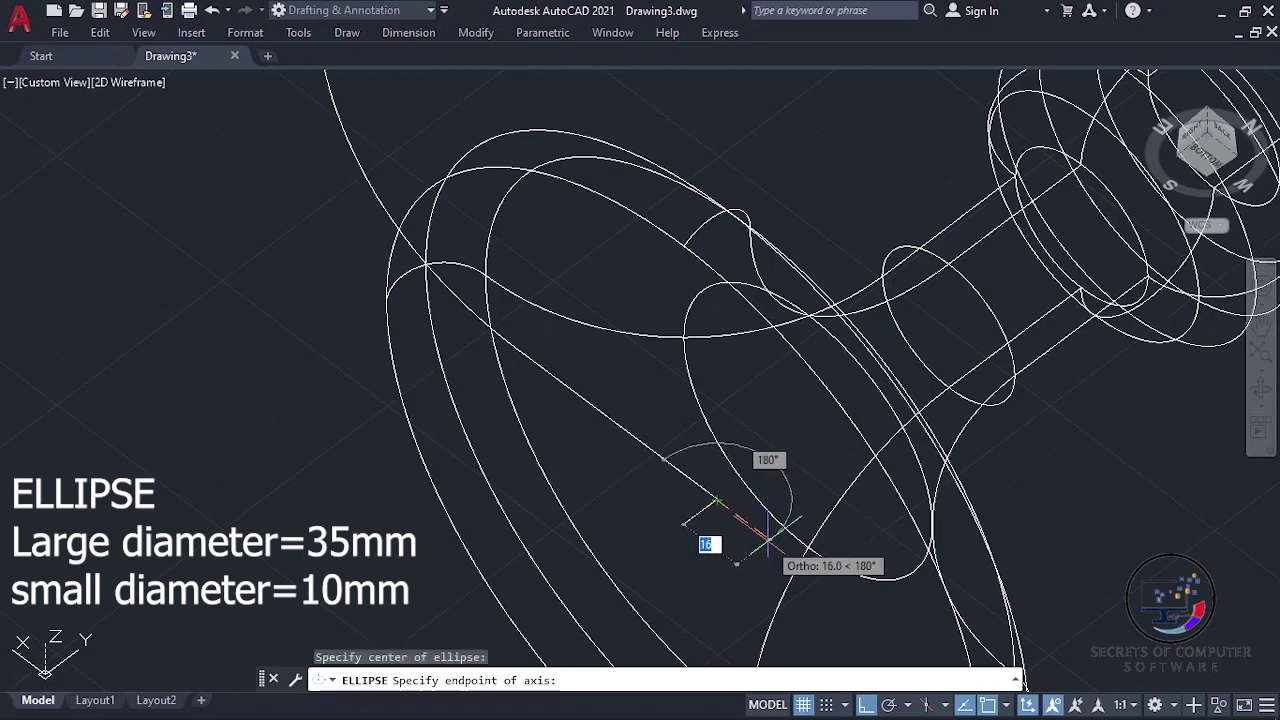
text(35)
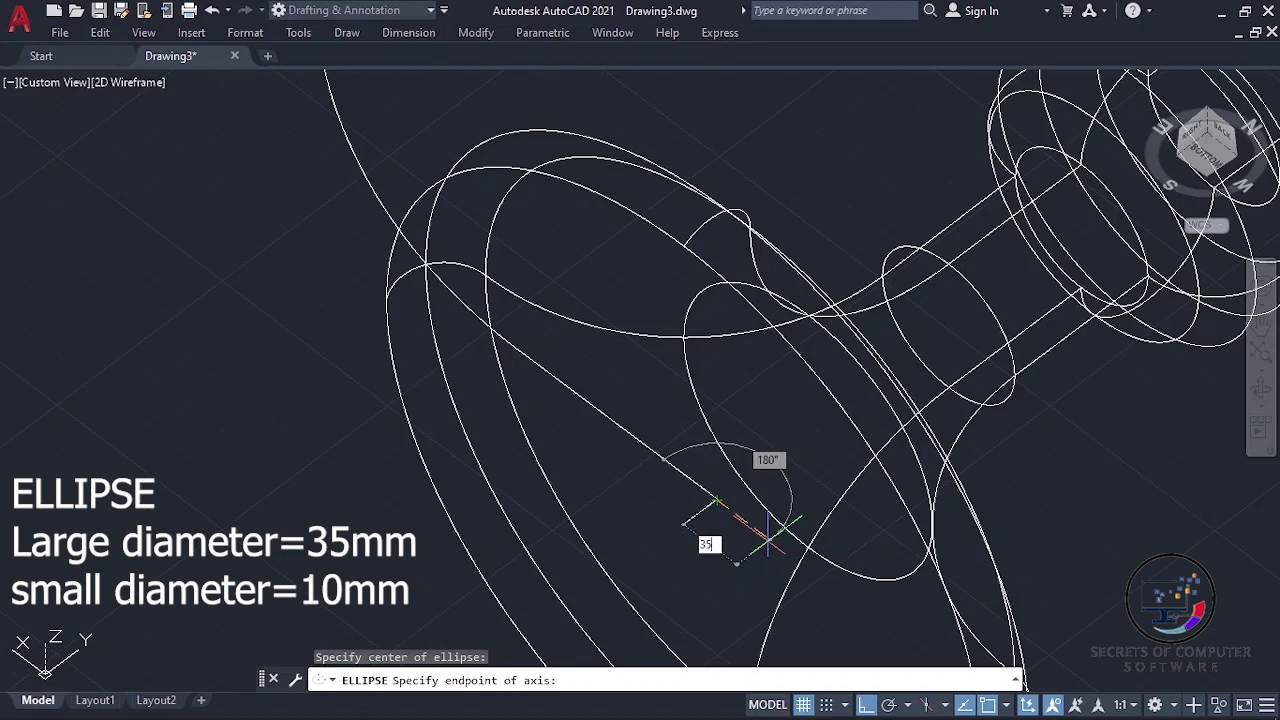
key(Return)
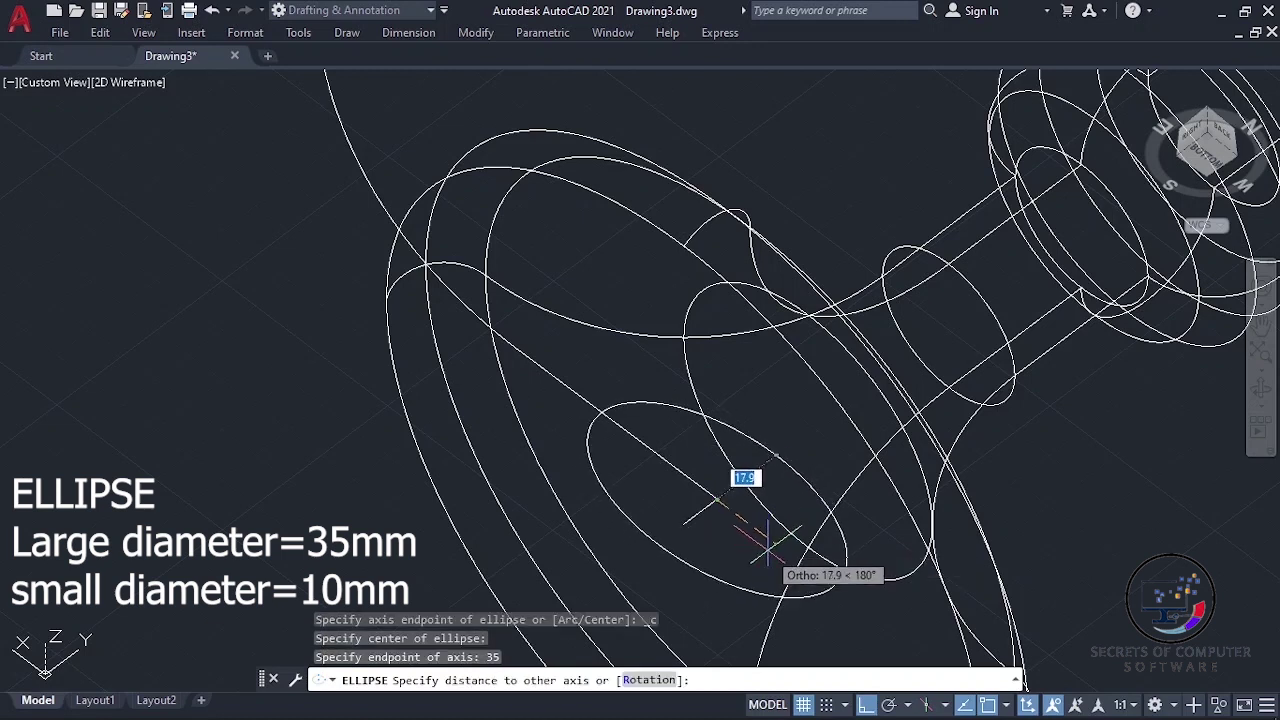
text(10)
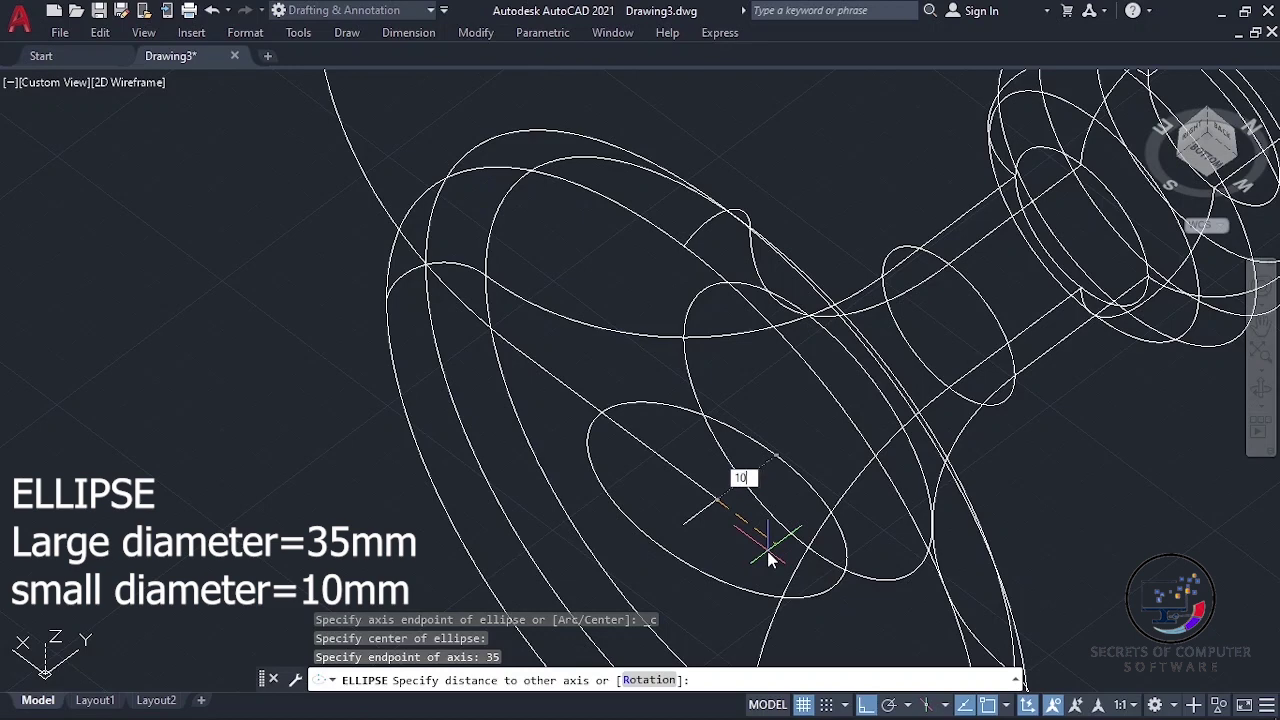
key(Return)
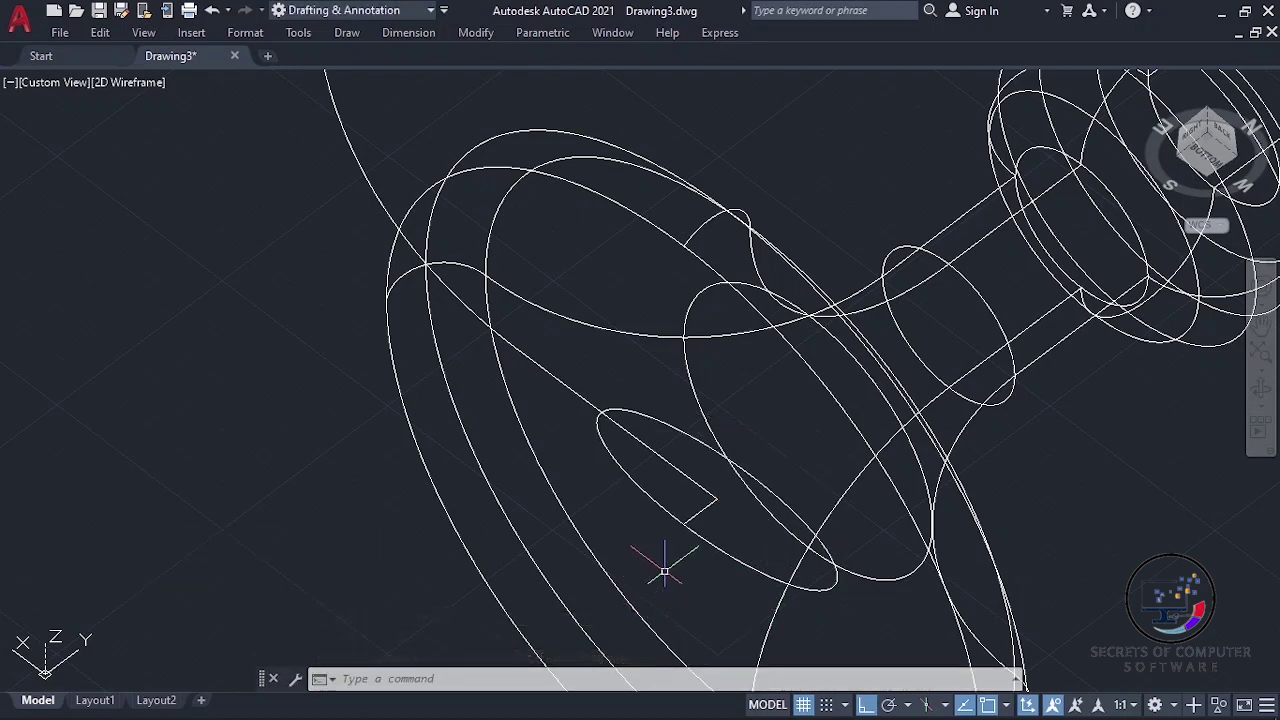
scroll(663, 566, down, 2)
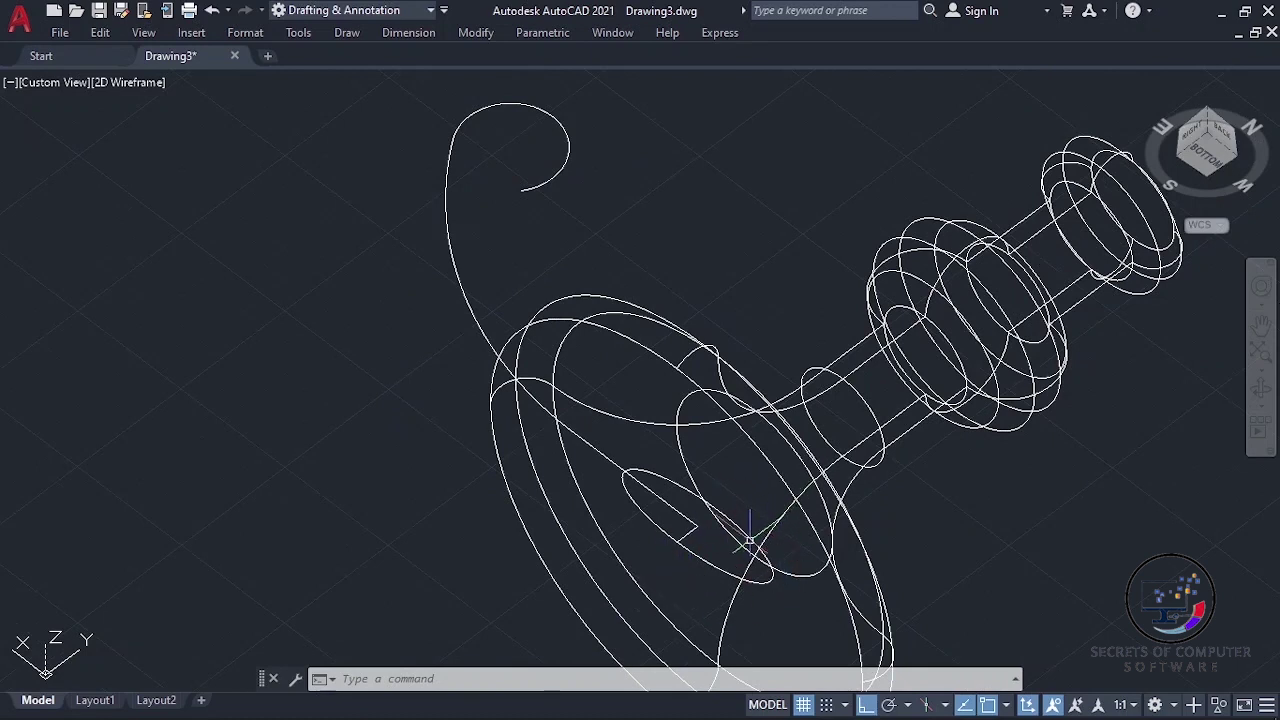
scroll(749, 540, down, 2)
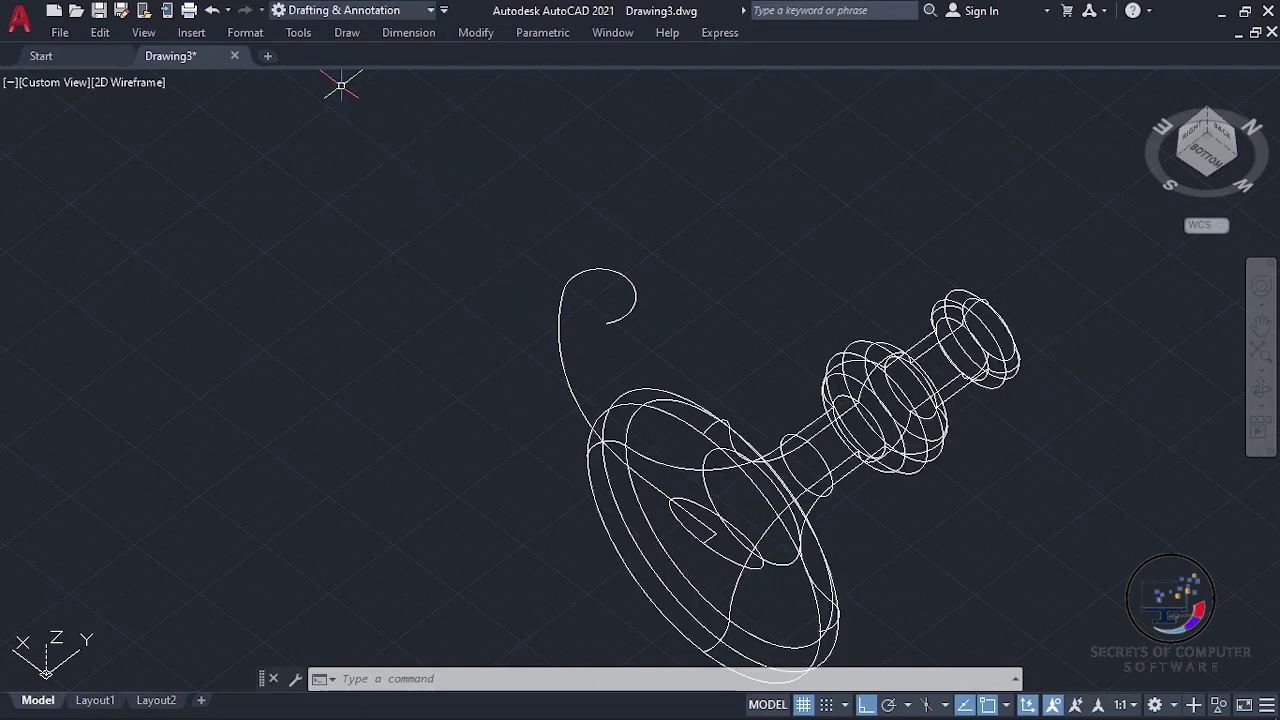
Step: 3D-rotate the 35 × 10 ellipse 270° about its centre so it stands across the path's base
click(476, 32)
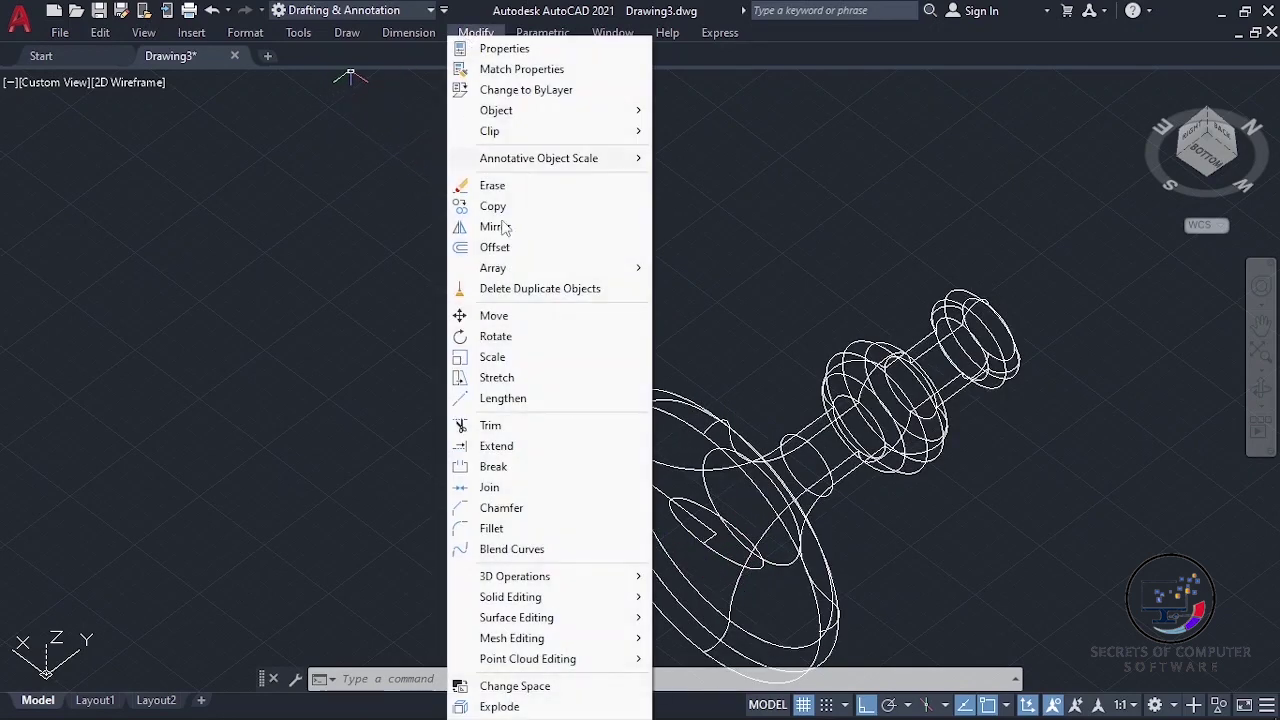
mouse_move(514, 576)
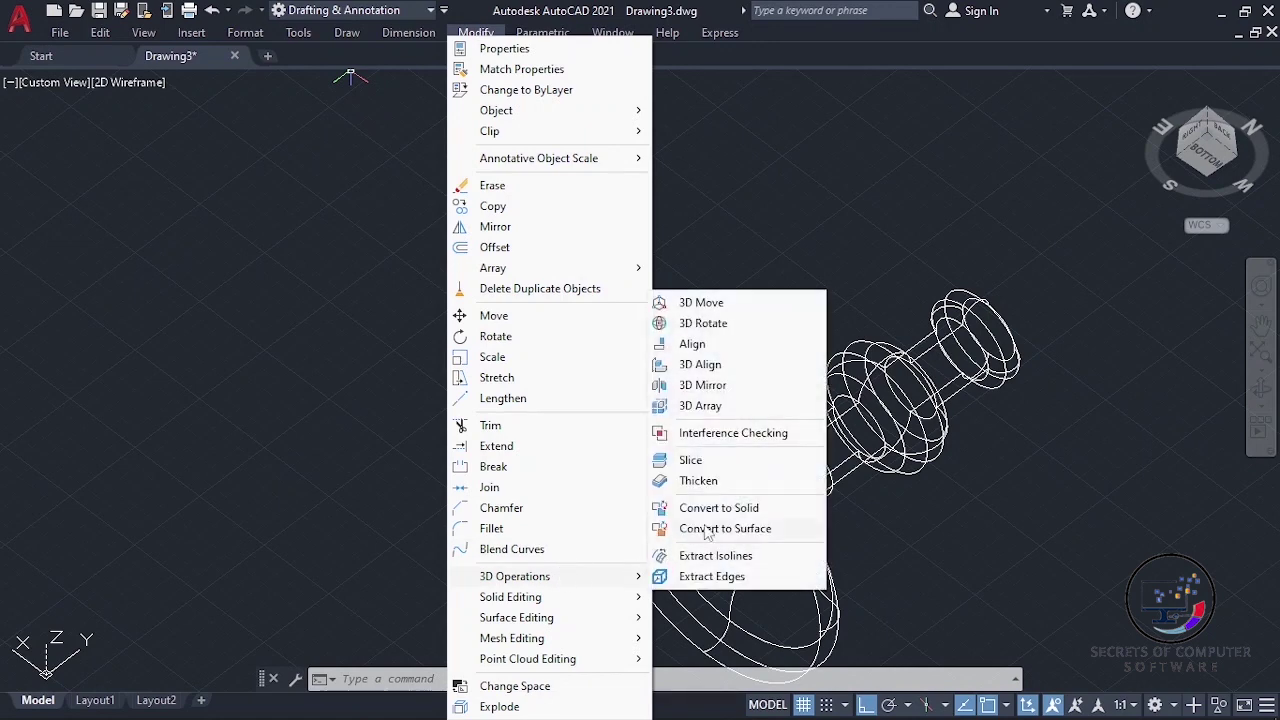
click(716, 324)
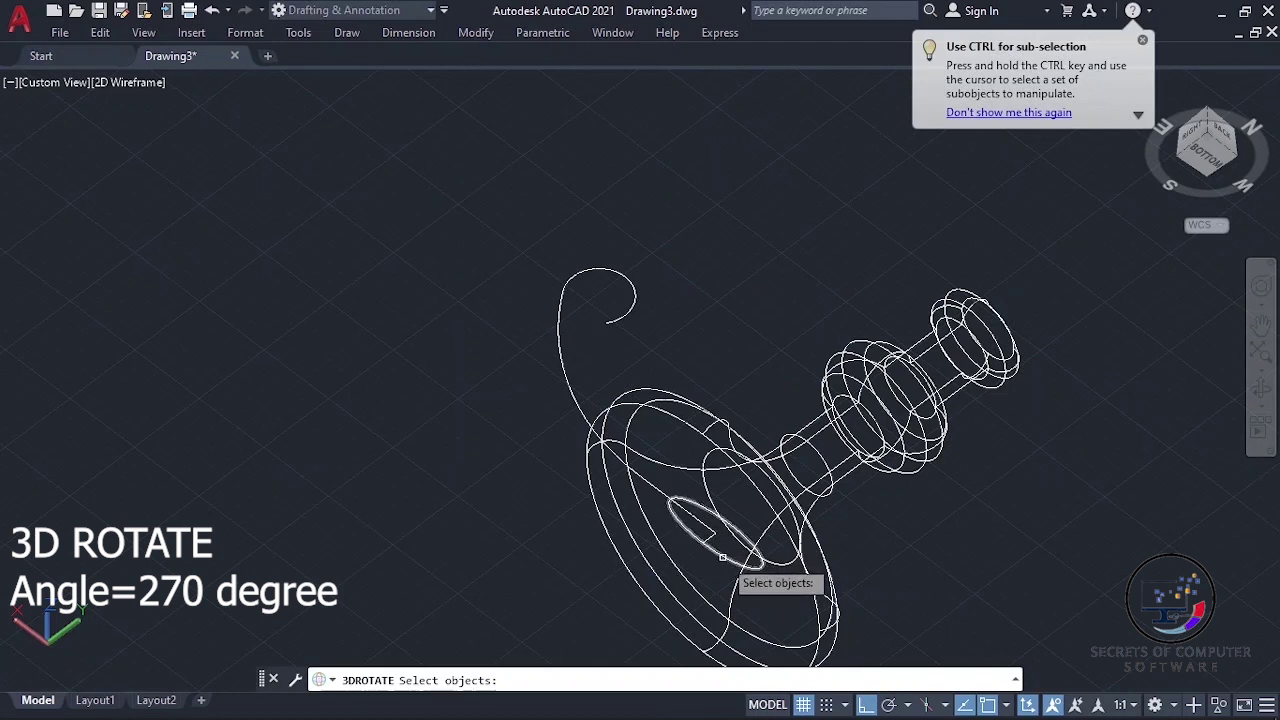
click(722, 557)
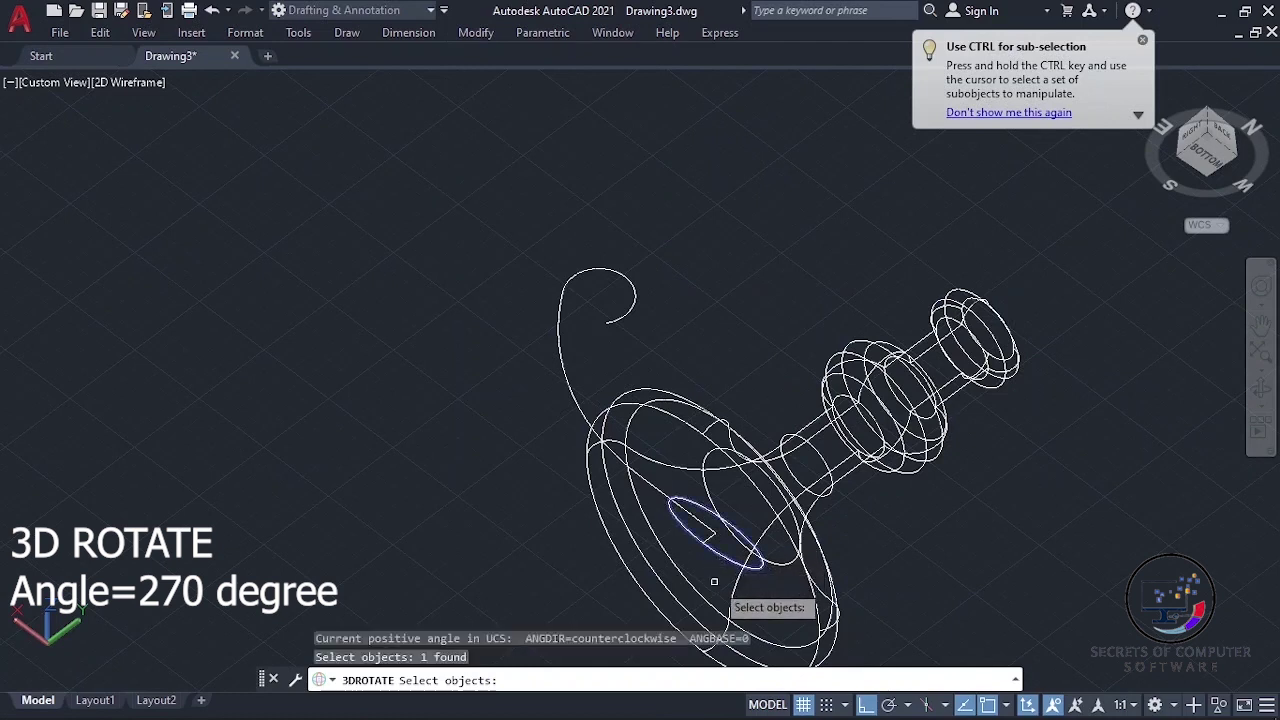
key(Return)
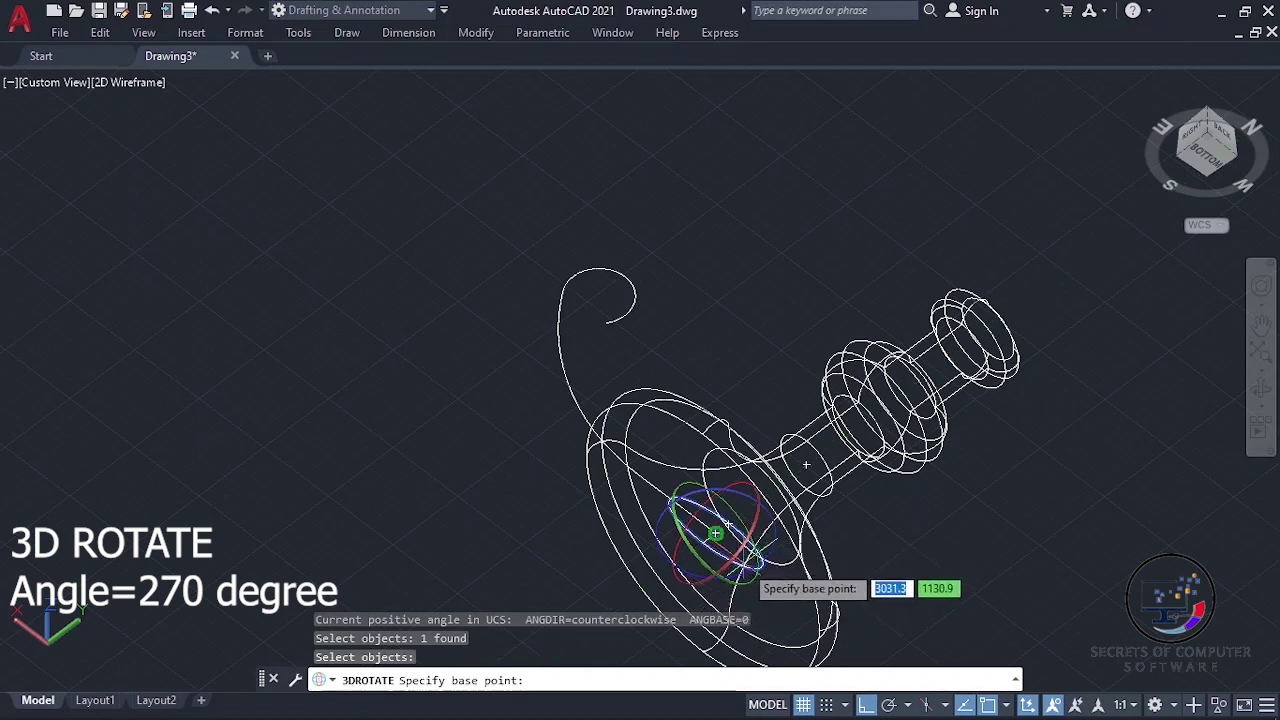
click(699, 558)
text(270)
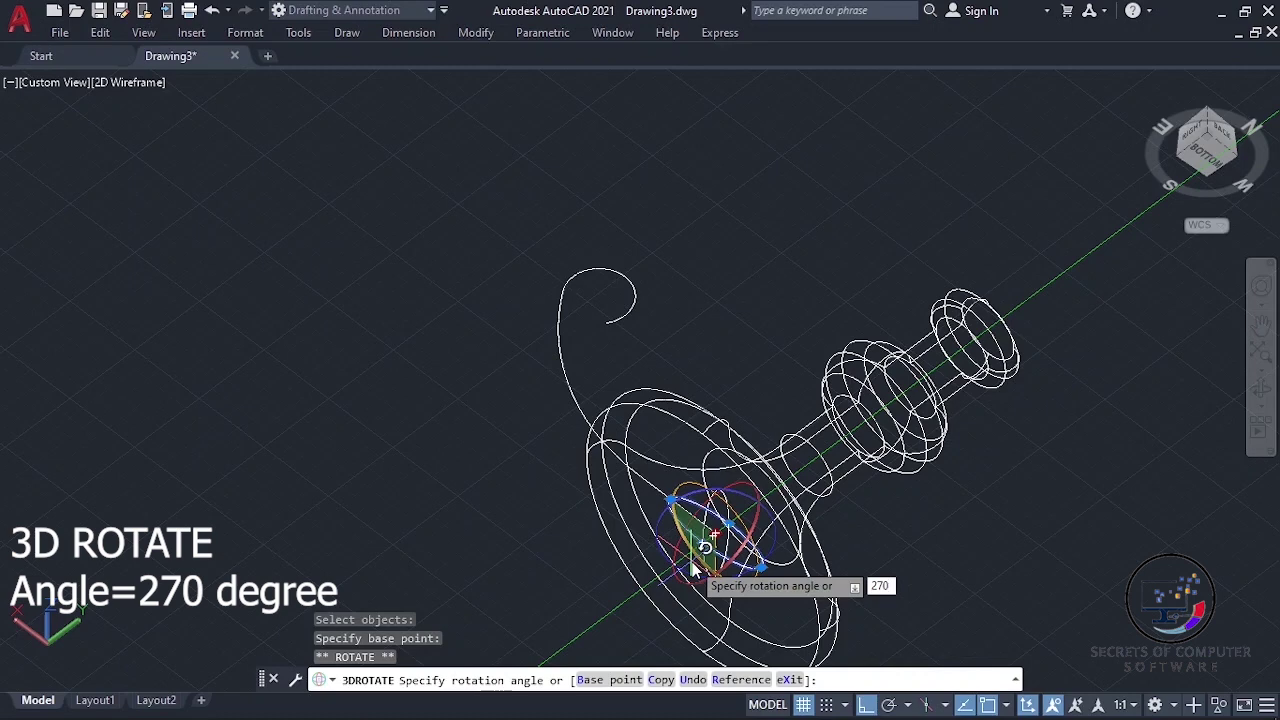
key(Return)
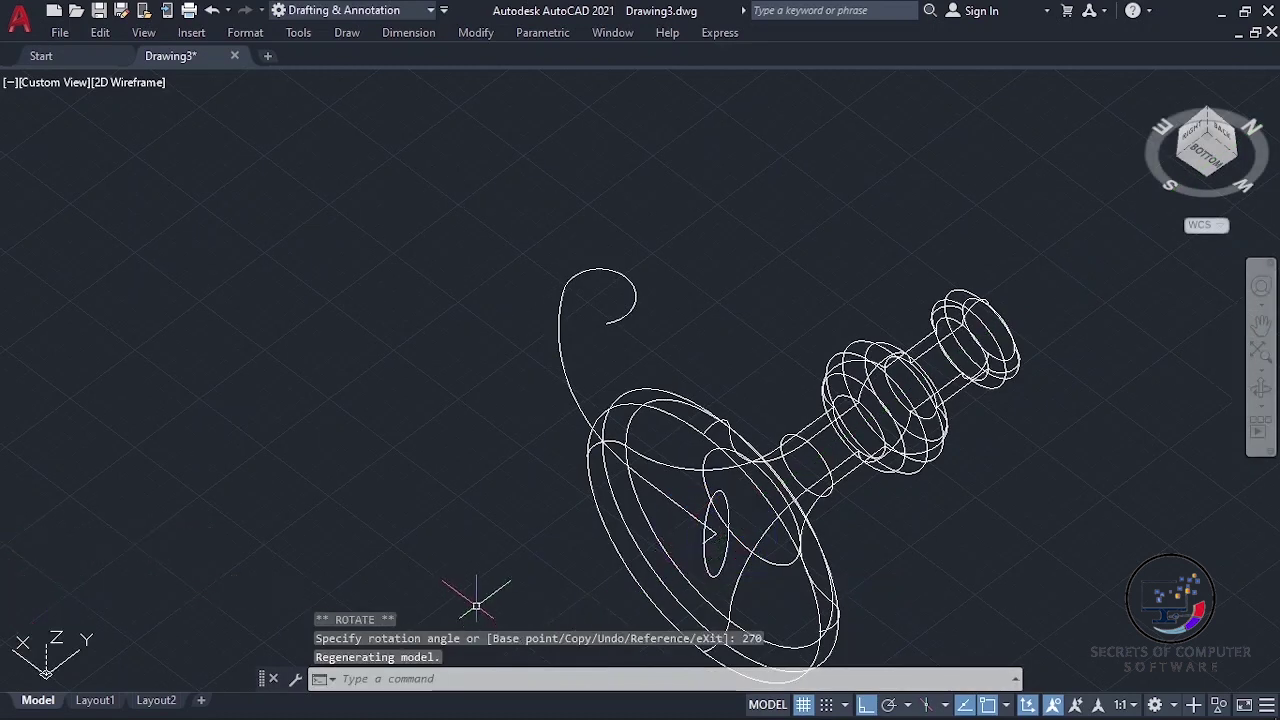
scroll(720, 598, down, 2)
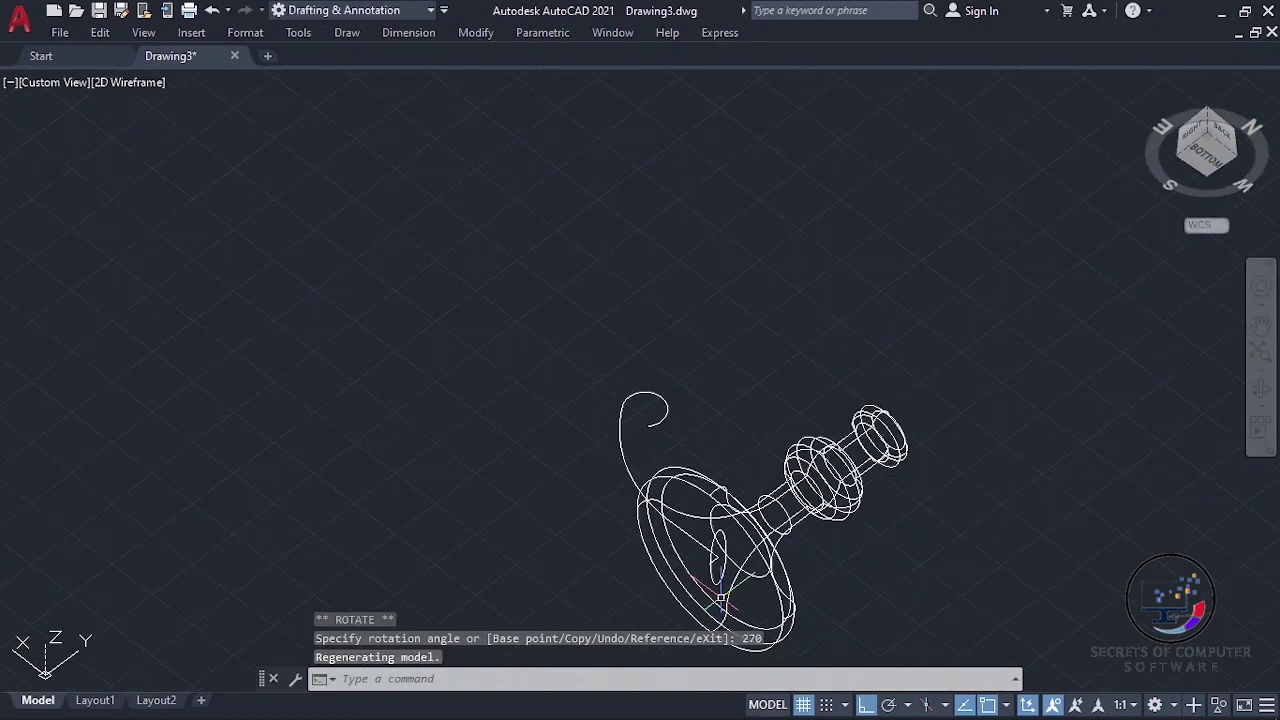
scroll(720, 598, down, 3)
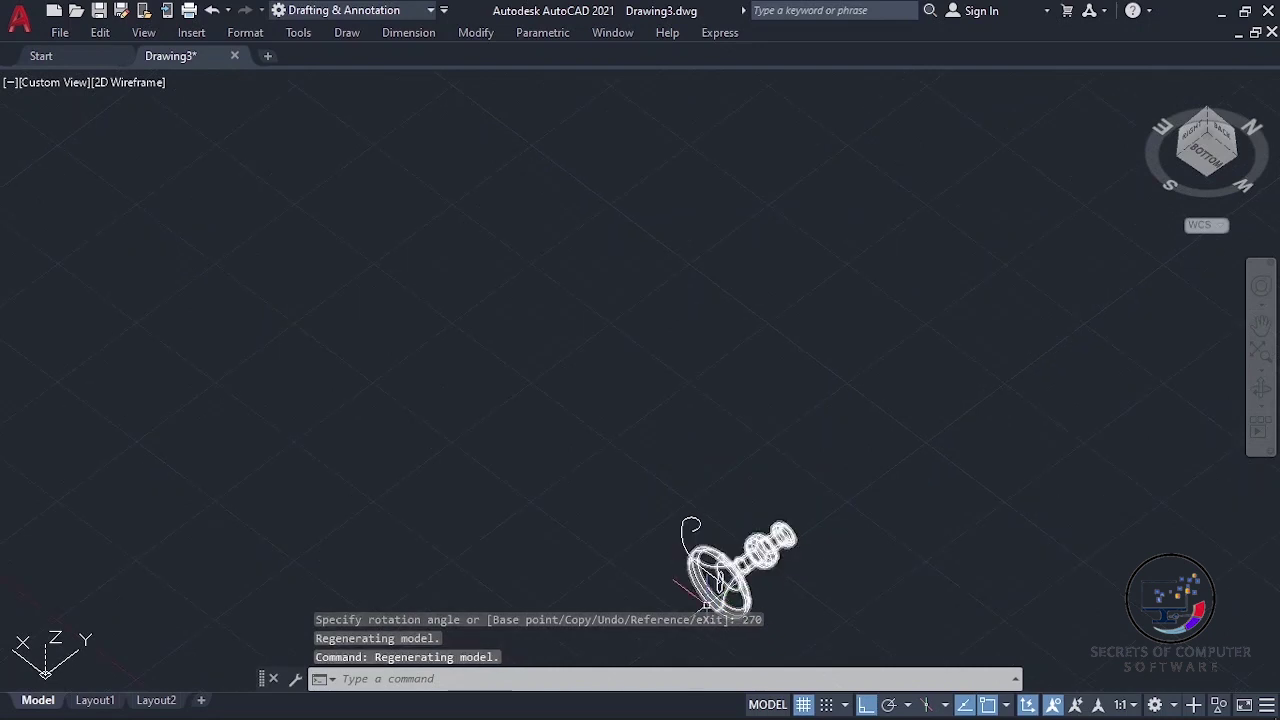
scroll(706, 604, up, 5)
scroll(706, 590, up, 3)
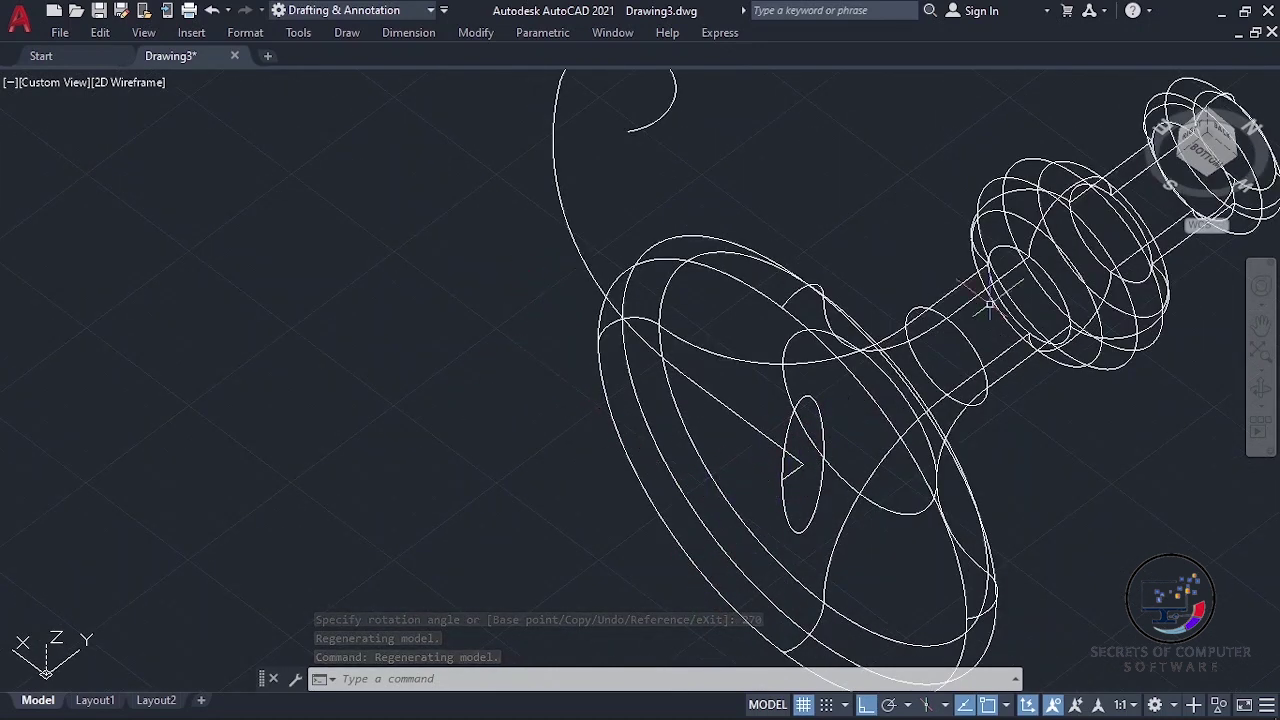
Step: Orbit to a side view of the candlestick, curled path and upright ellipse, then zoom out
click(1261, 388)
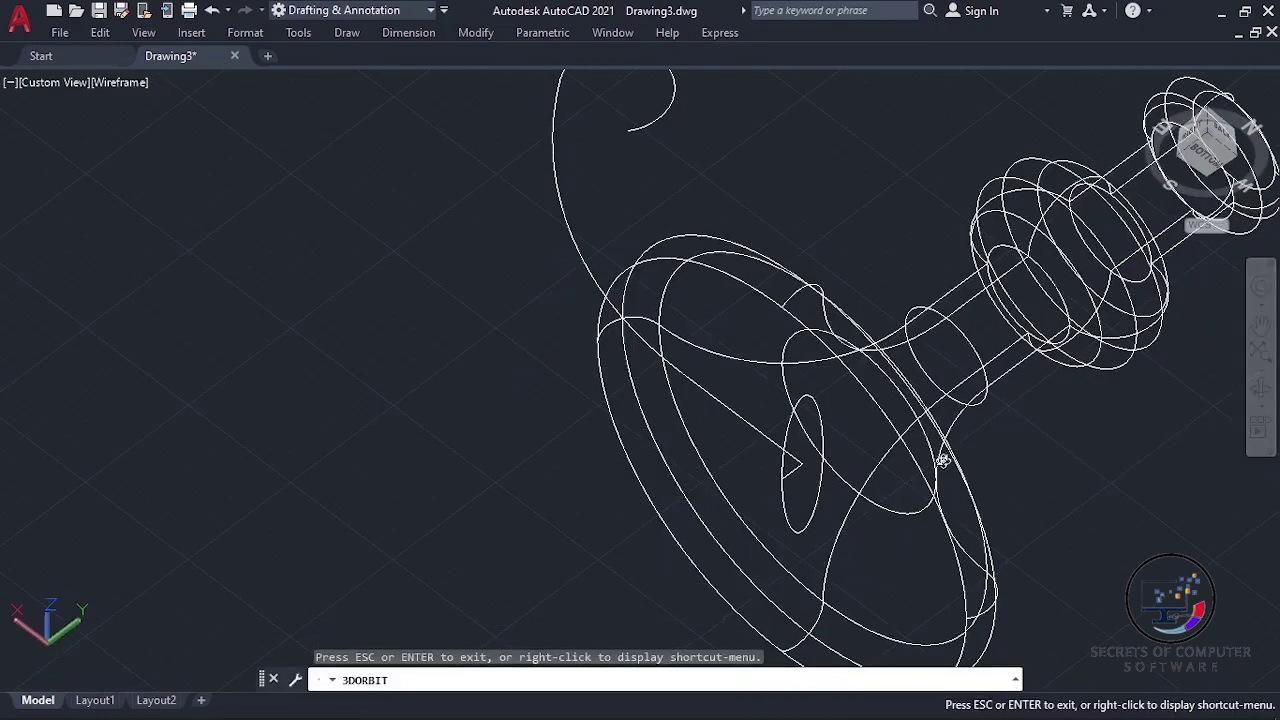
mouse_move(942, 460)
mouse_down()
mouse_move(886, 480)
mouse_move(926, 517)
mouse_move(914, 569)
mouse_move(947, 591)
mouse_move(949, 631)
mouse_move(946, 606)
mouse_move(984, 576)
mouse_move(926, 589)
mouse_move(820, 489)
mouse_move(807, 444)
mouse_move(749, 423)
mouse_move(760, 440)
mouse_move(849, 471)
mouse_move(849, 497)
mouse_move(860, 456)
mouse_up()
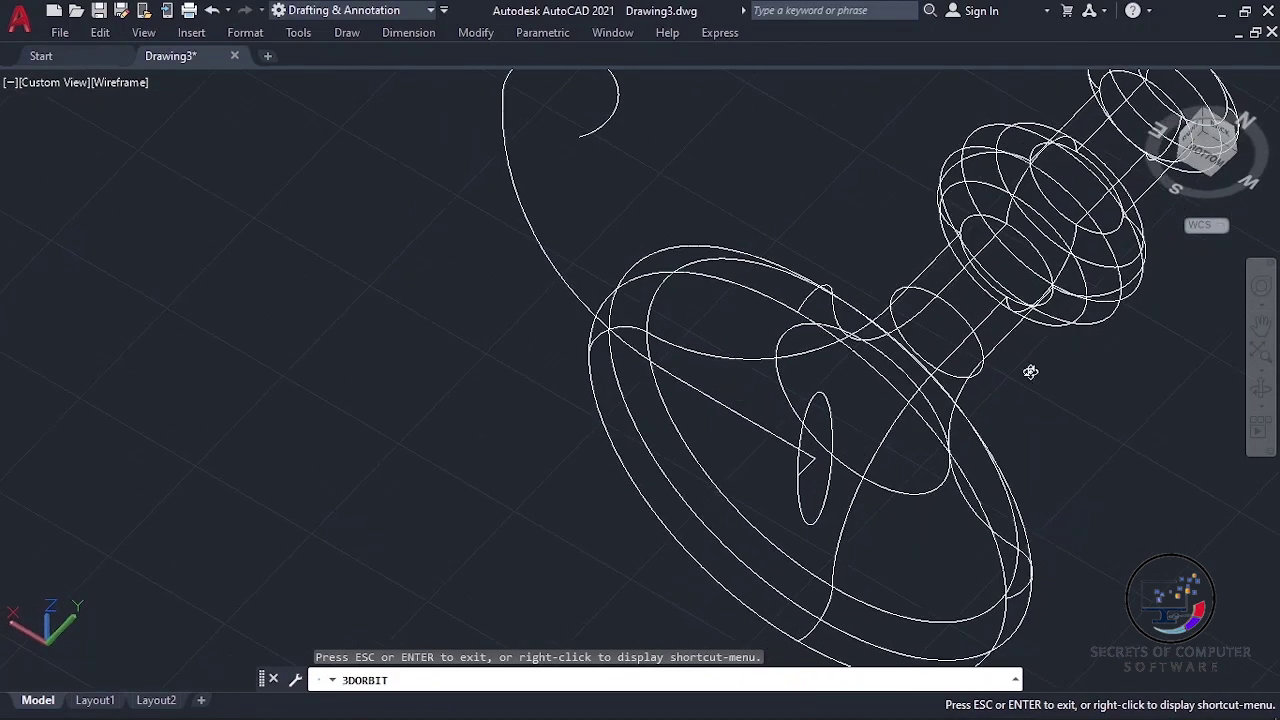
key(Escape)
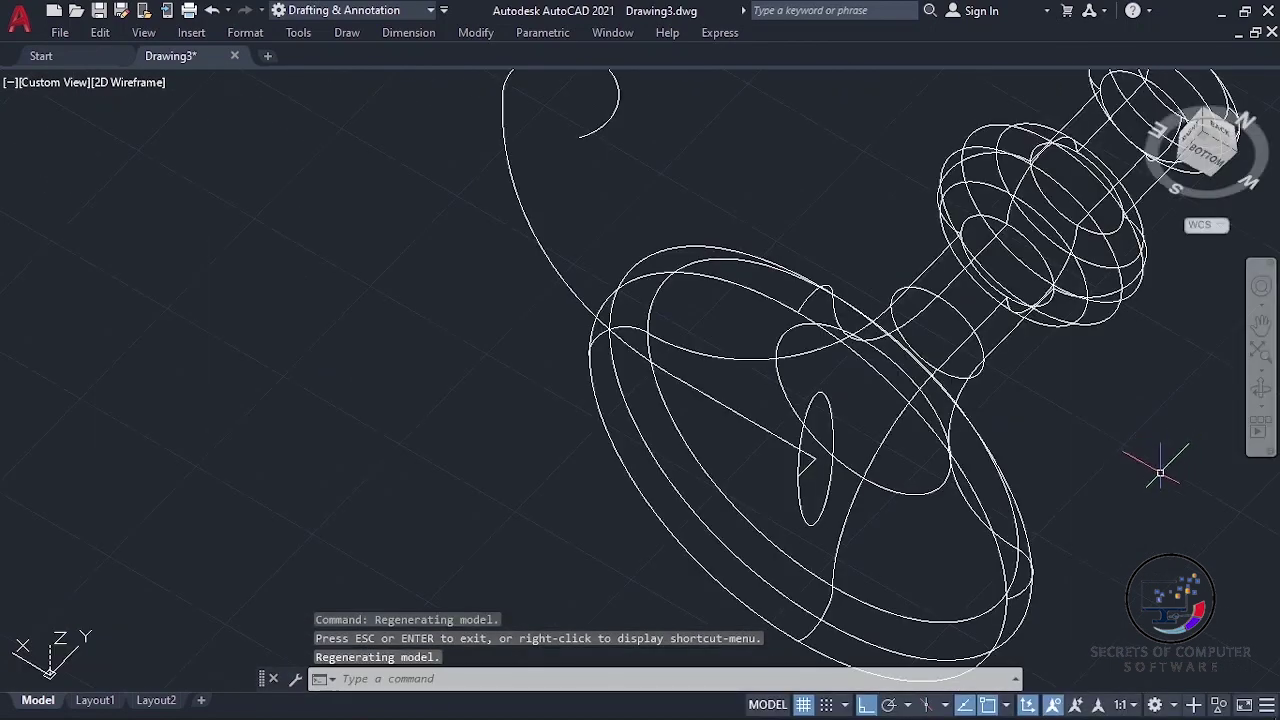
scroll(725, 352, down, 2)
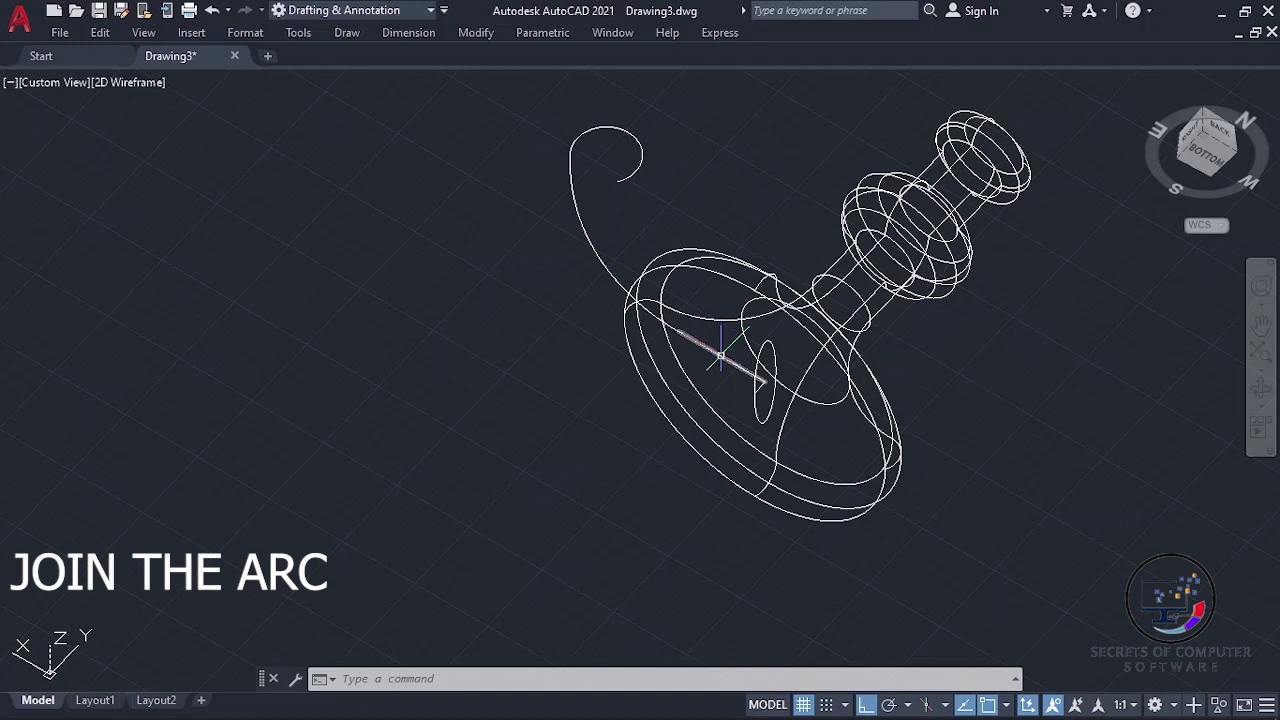
Step: Join the handle path's straight line, long arc and small curl arc into one polyline
click(720, 355)
click(601, 265)
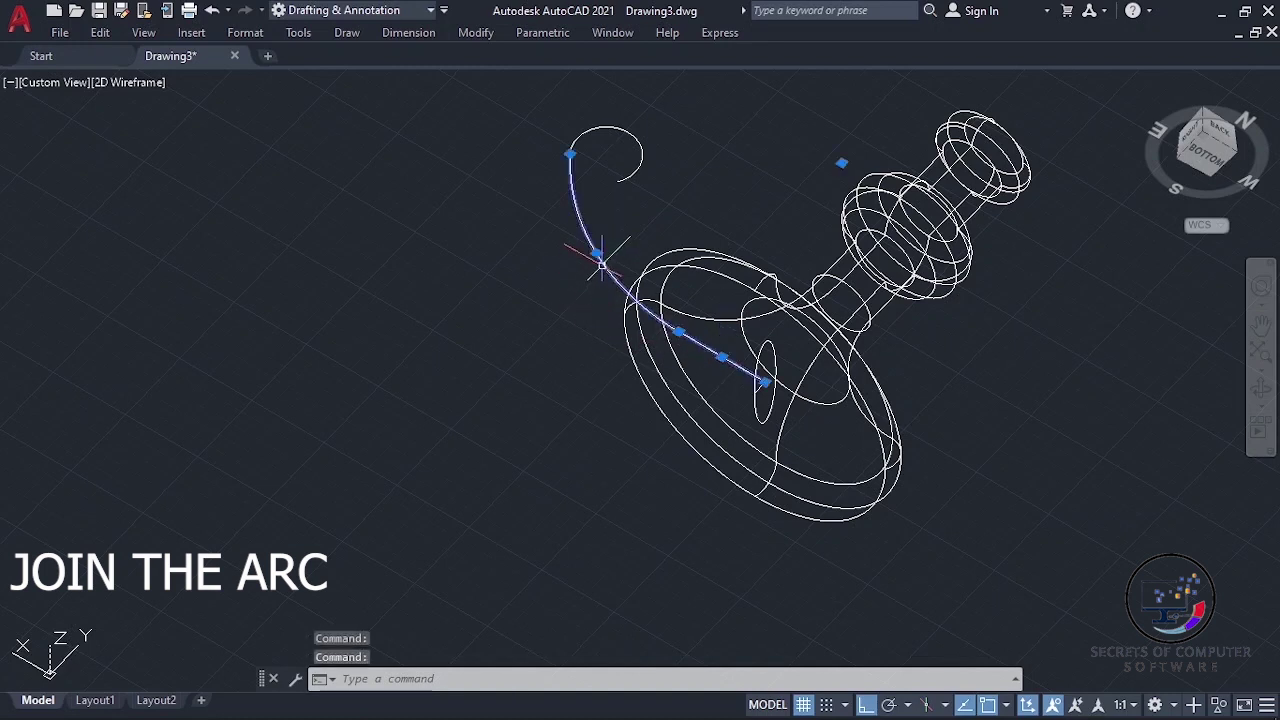
click(616, 126)
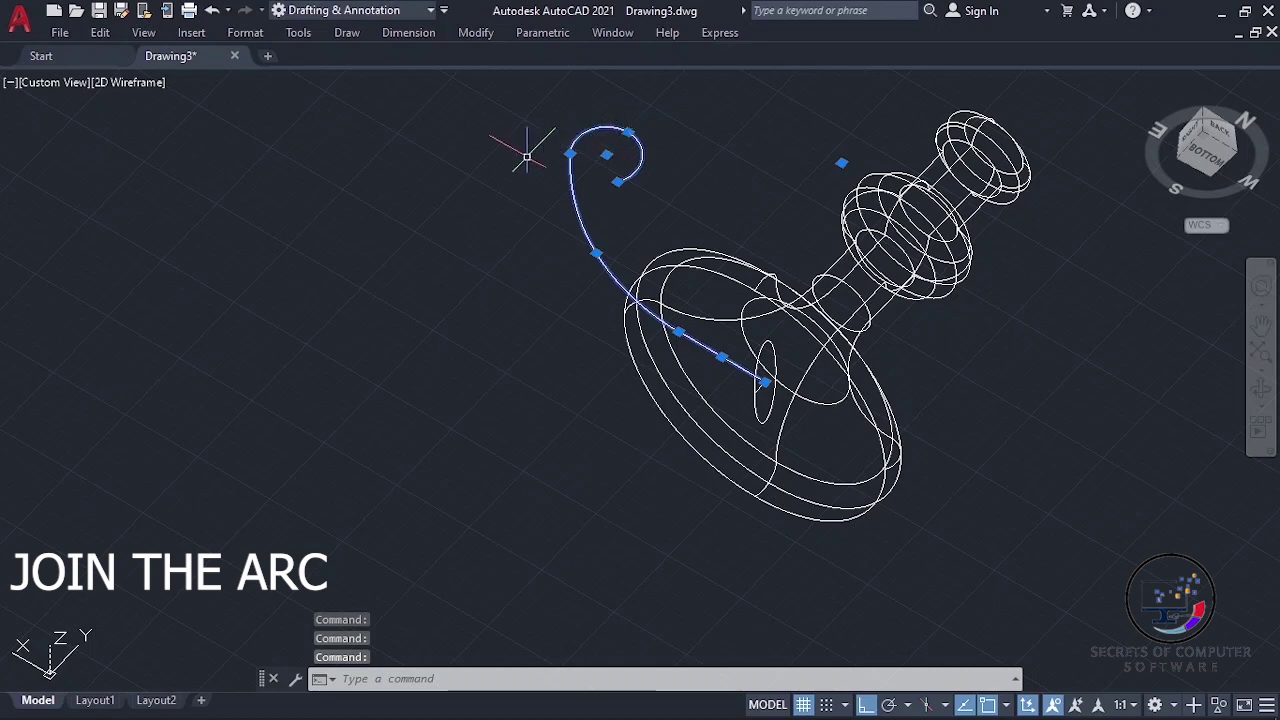
click(476, 33)
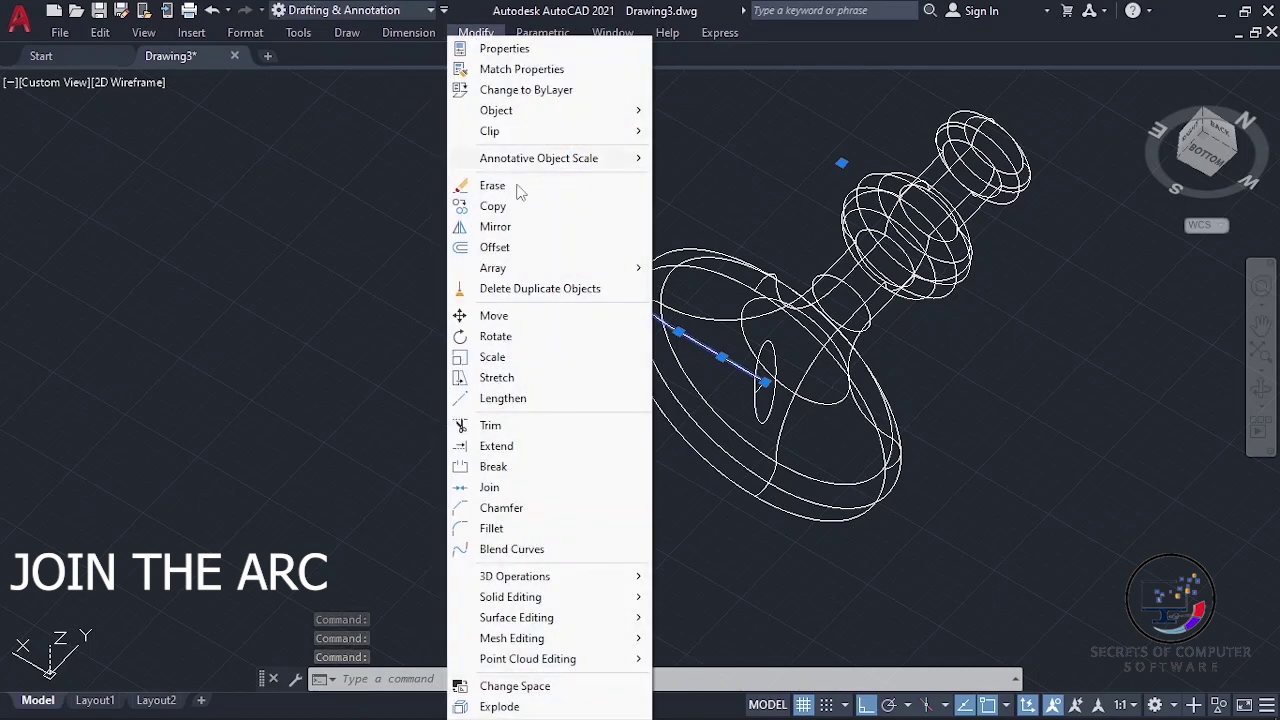
click(492, 487)
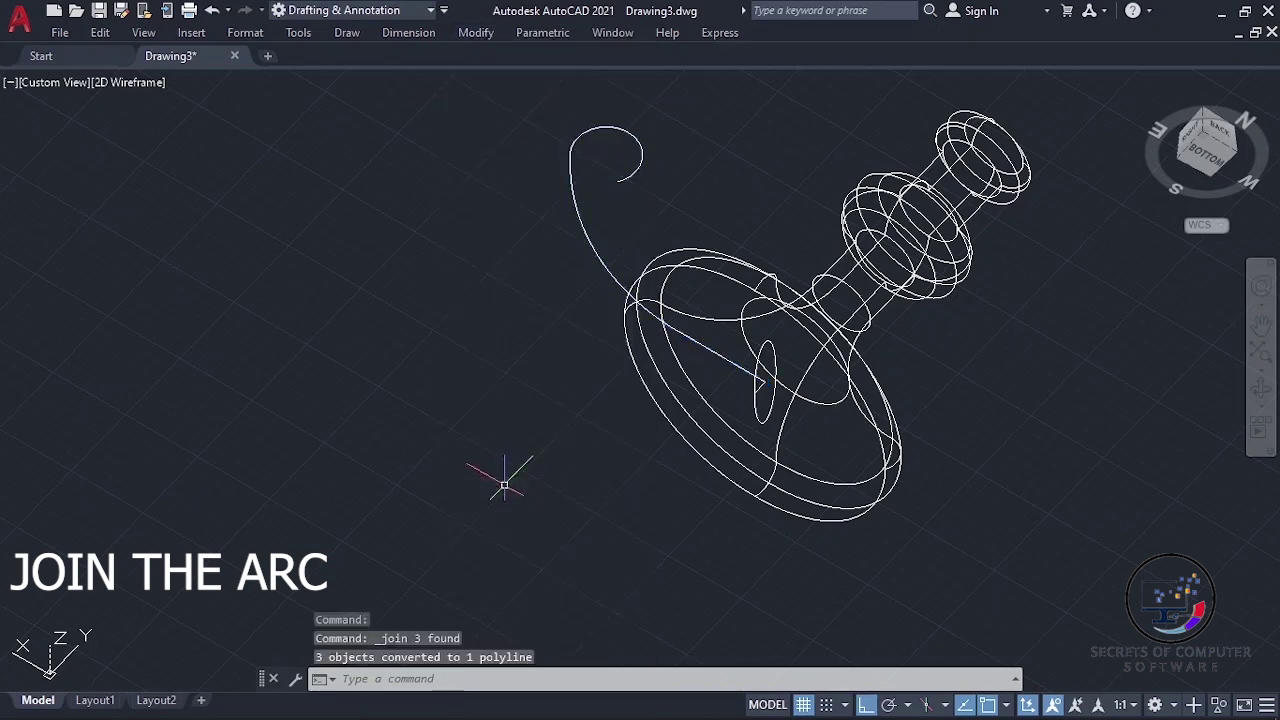
click(600, 243)
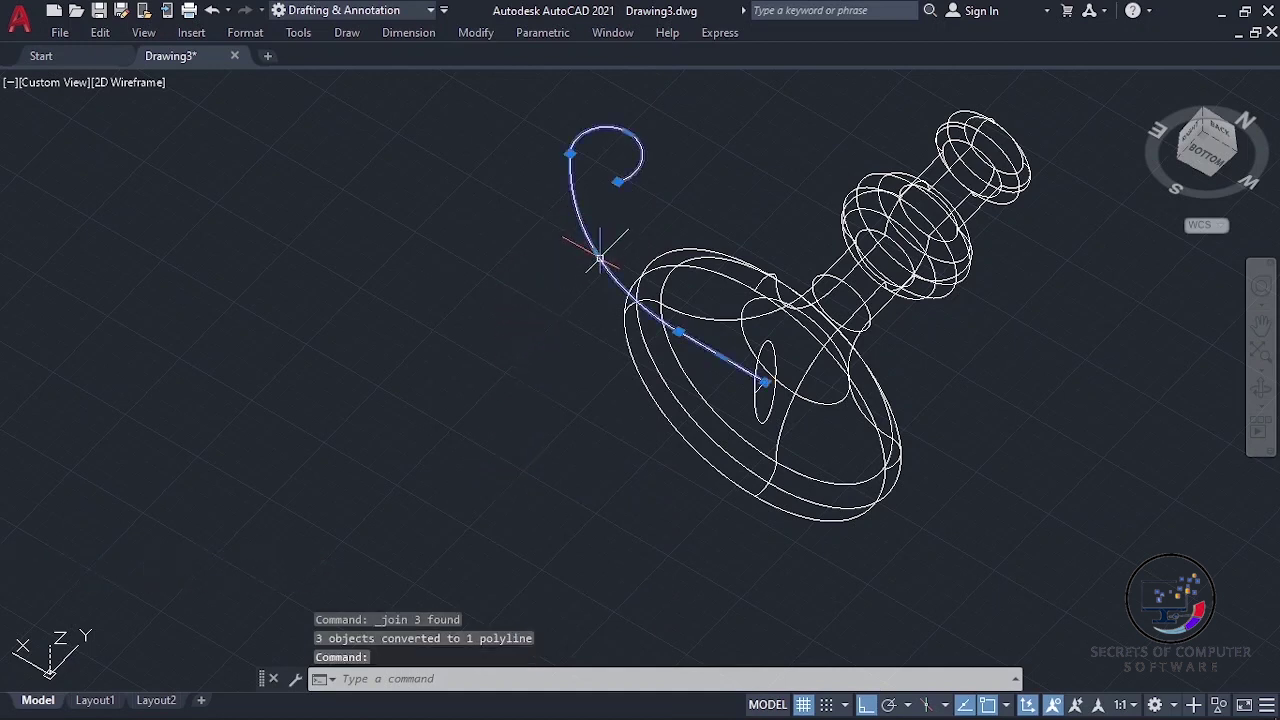
key(Escape)
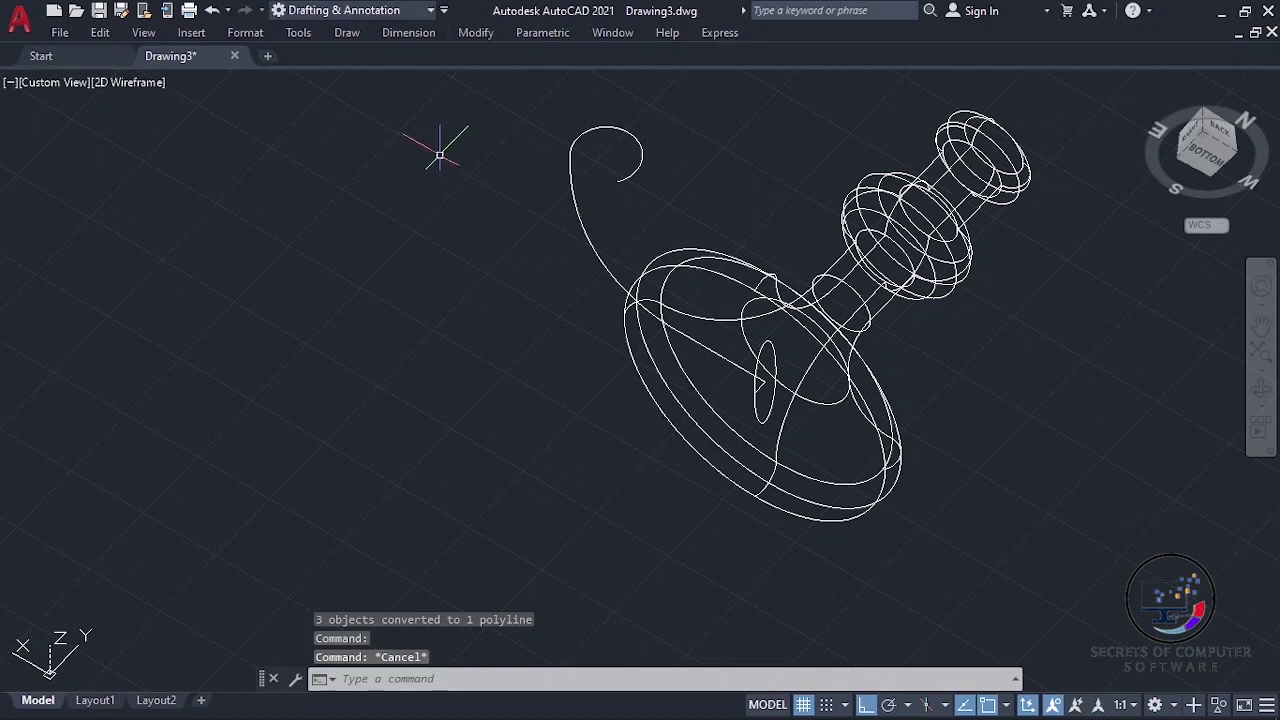
click(347, 33)
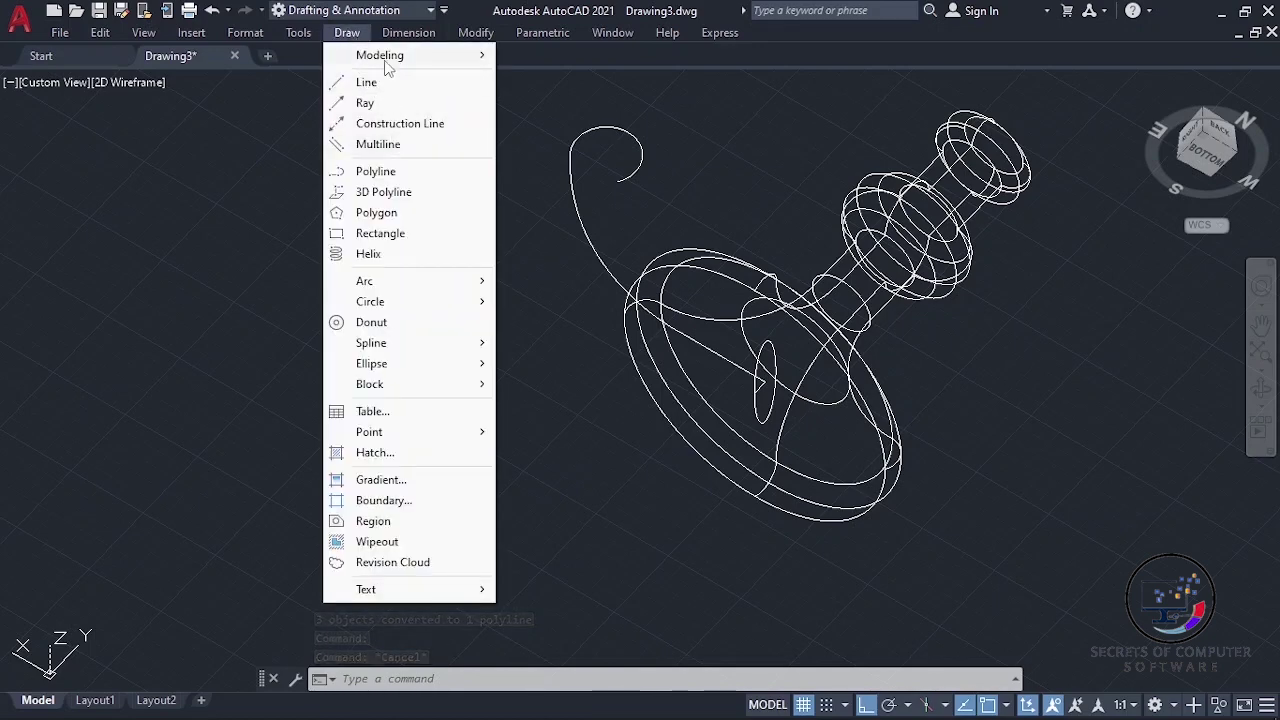
mouse_move(380, 55)
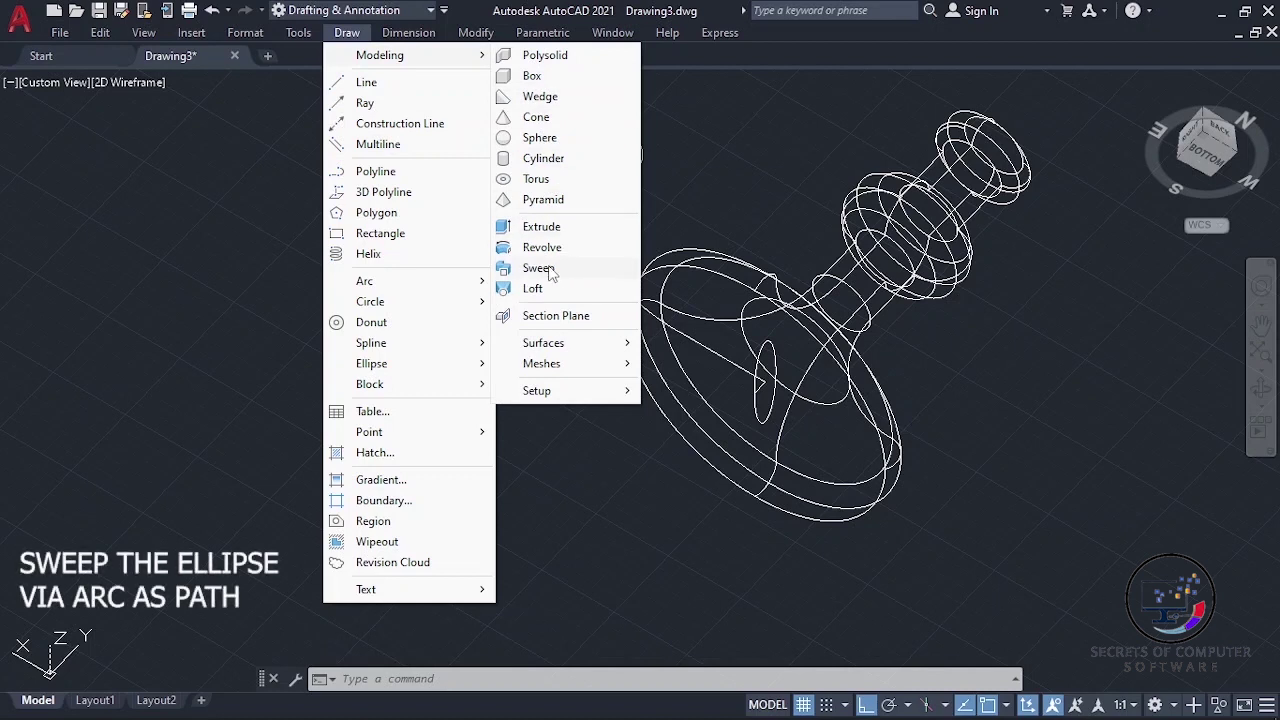
Step: Sweep the upright ellipse along the joined curled polyline to form the solid handle
click(538, 268)
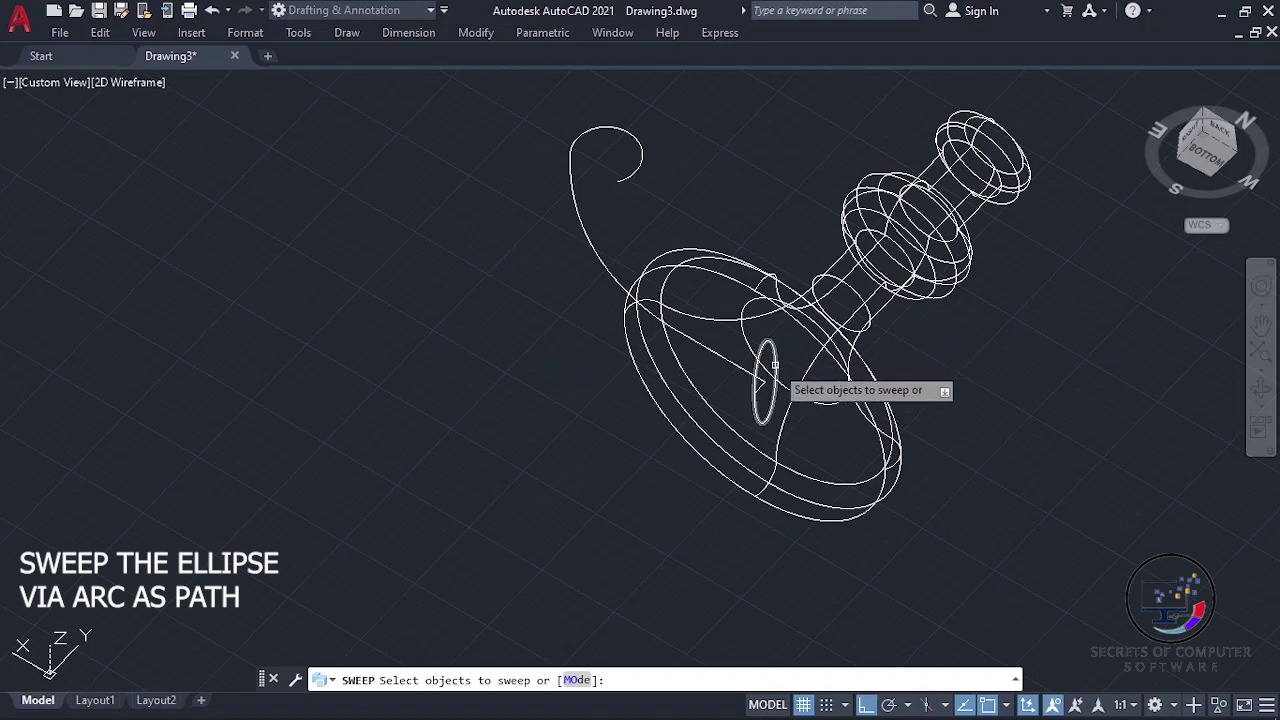
click(774, 366)
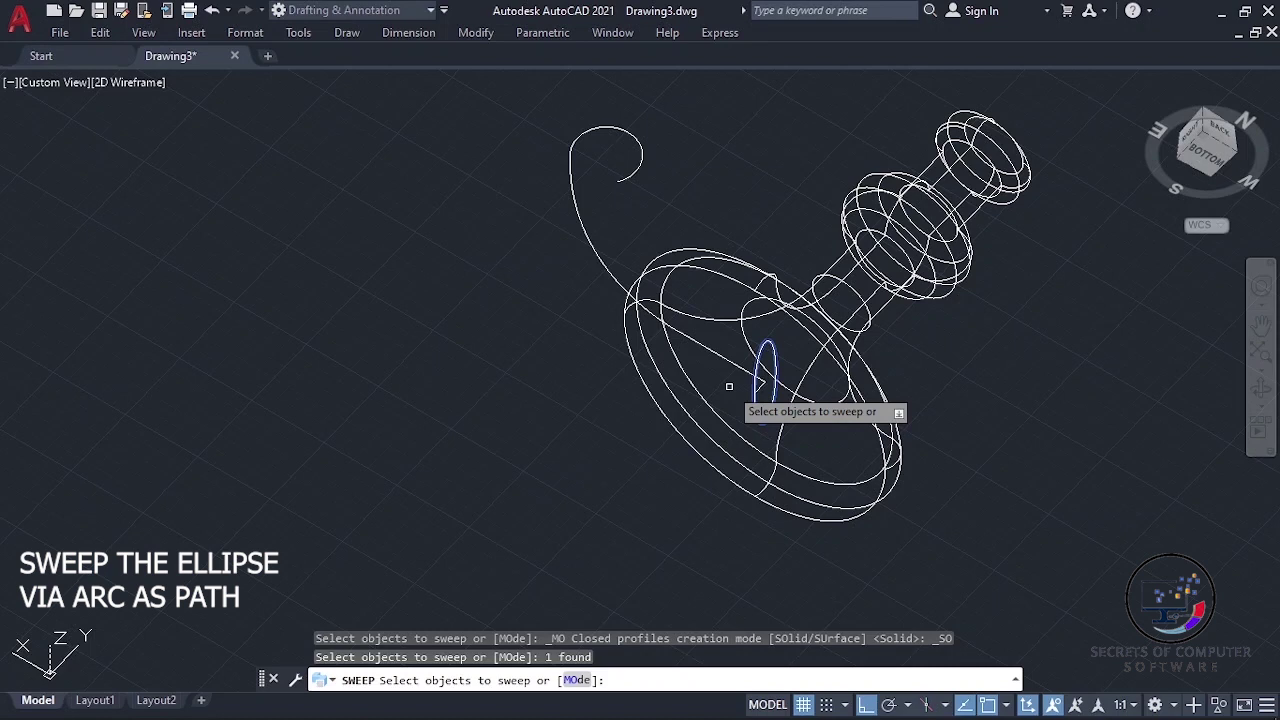
key(Return)
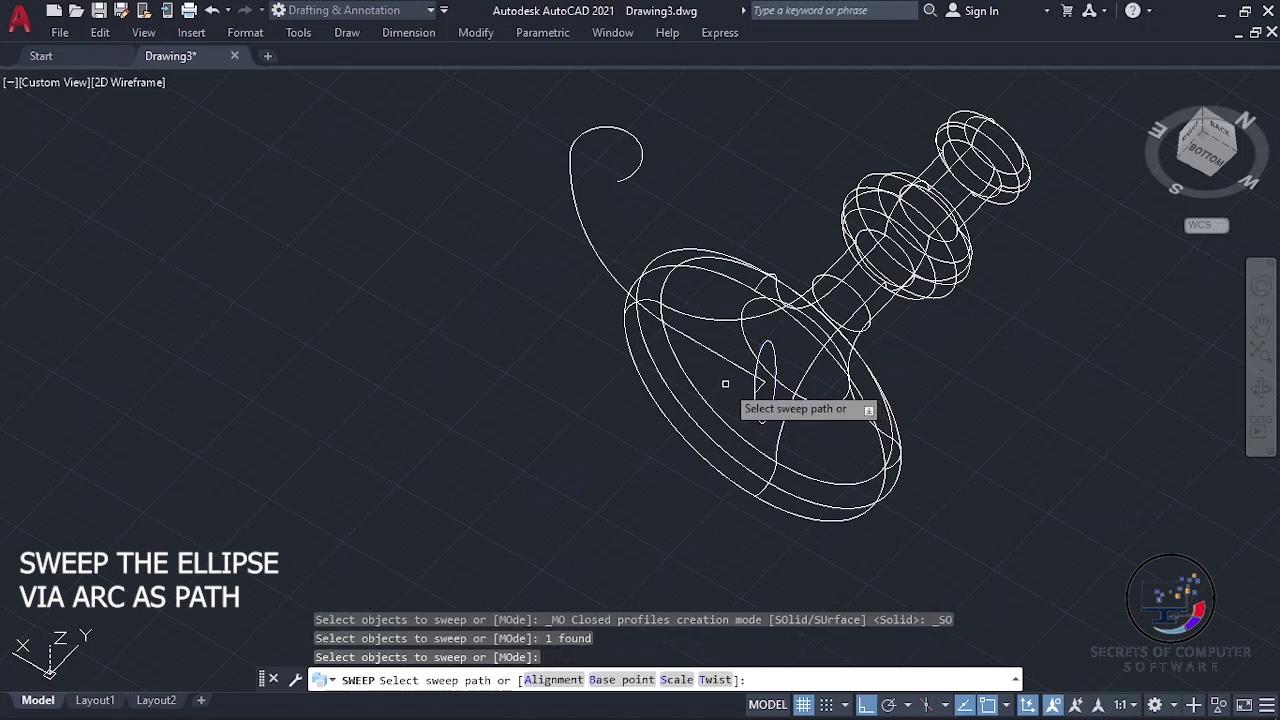
click(718, 355)
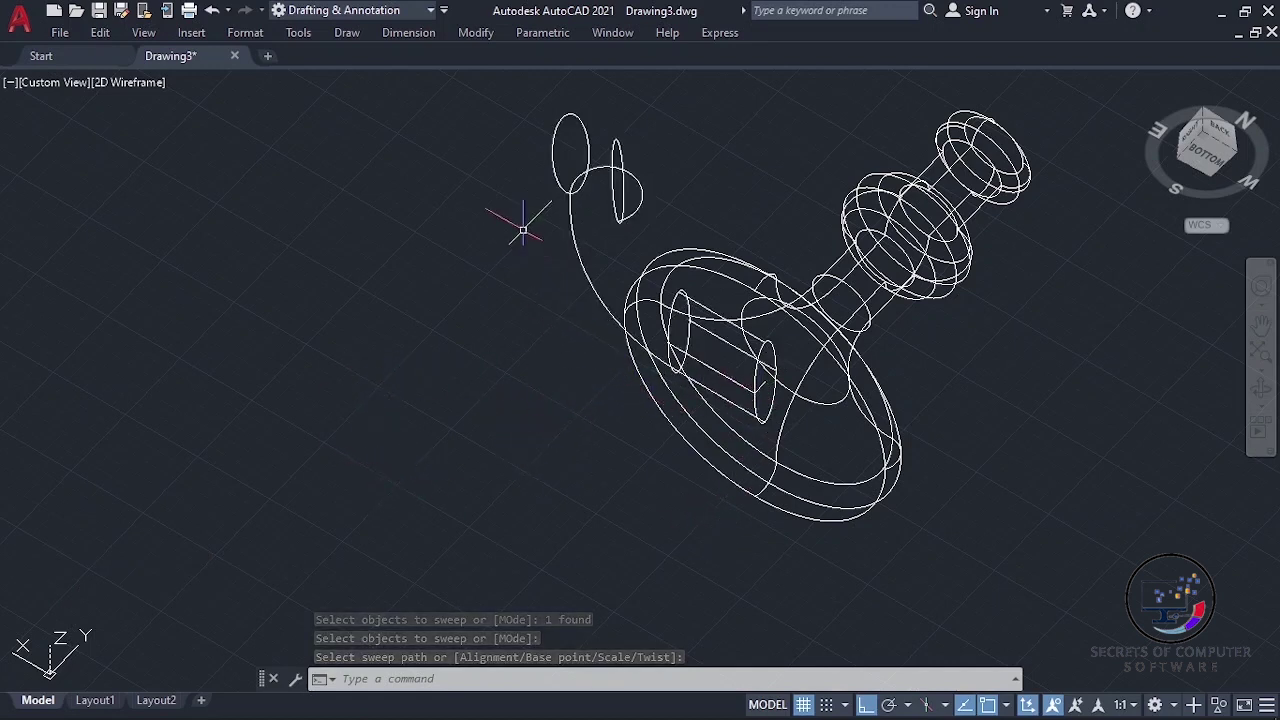
Step: Switch to the Realistic visual style and orbit to view the candlestick more from above
click(120, 84)
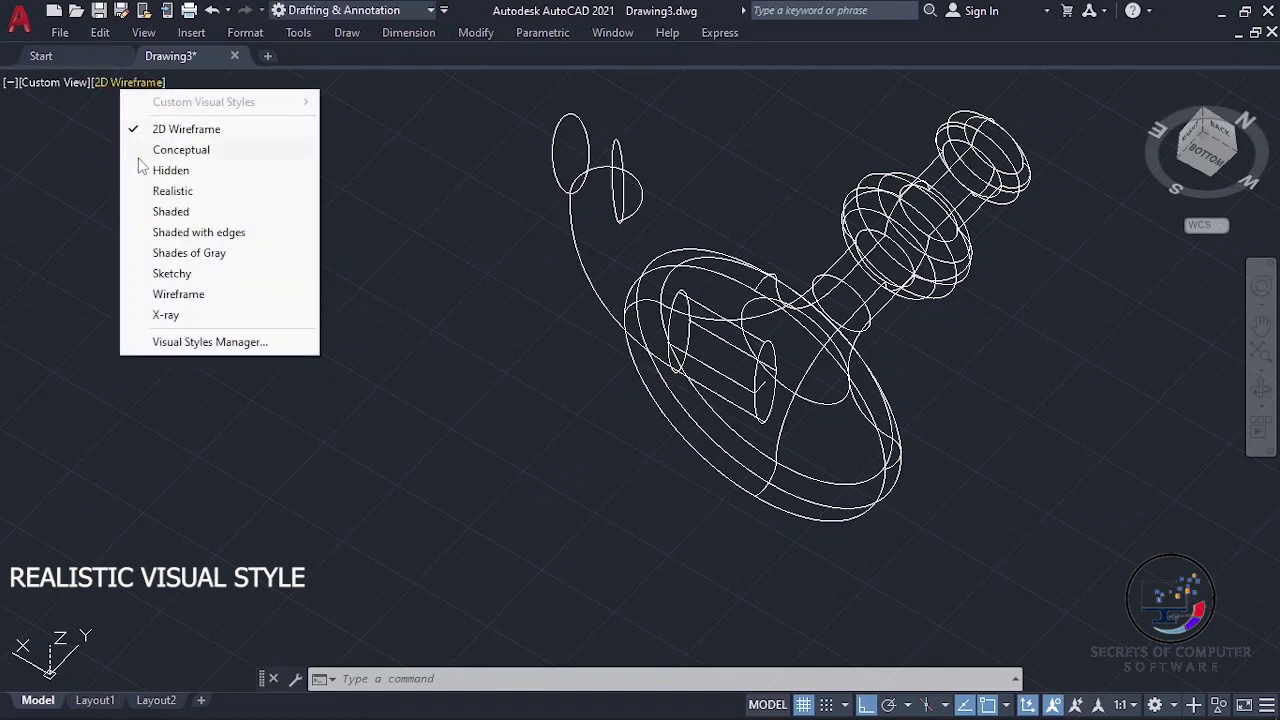
click(165, 192)
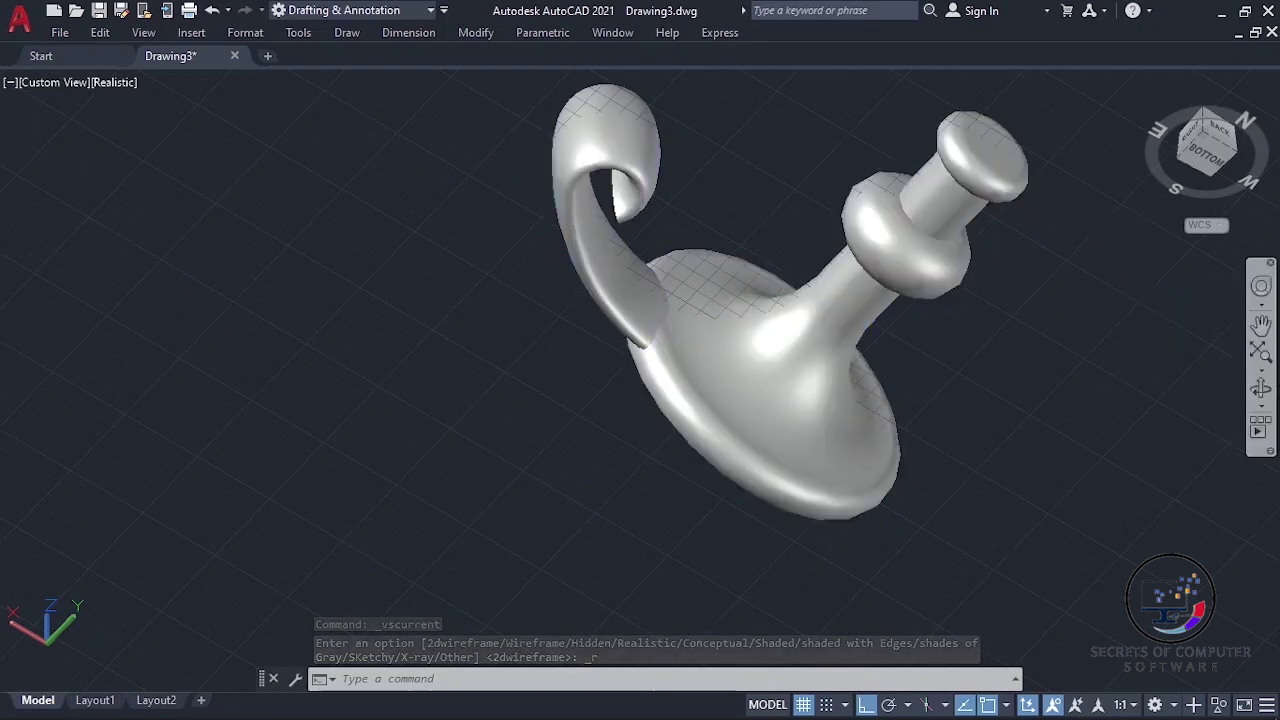
click(1260, 388)
mouse_move(1066, 400)
mouse_down()
mouse_move(1004, 410)
mouse_move(920, 343)
mouse_move(977, 249)
mouse_move(1026, 217)
mouse_move(1175, 305)
mouse_move(1229, 443)
mouse_move(1232, 566)
mouse_move(1106, 523)
mouse_move(949, 349)
mouse_move(949, 234)
mouse_move(968, 189)
mouse_move(963, 337)
mouse_move(954, 309)
mouse_move(922, 309)
mouse_up()
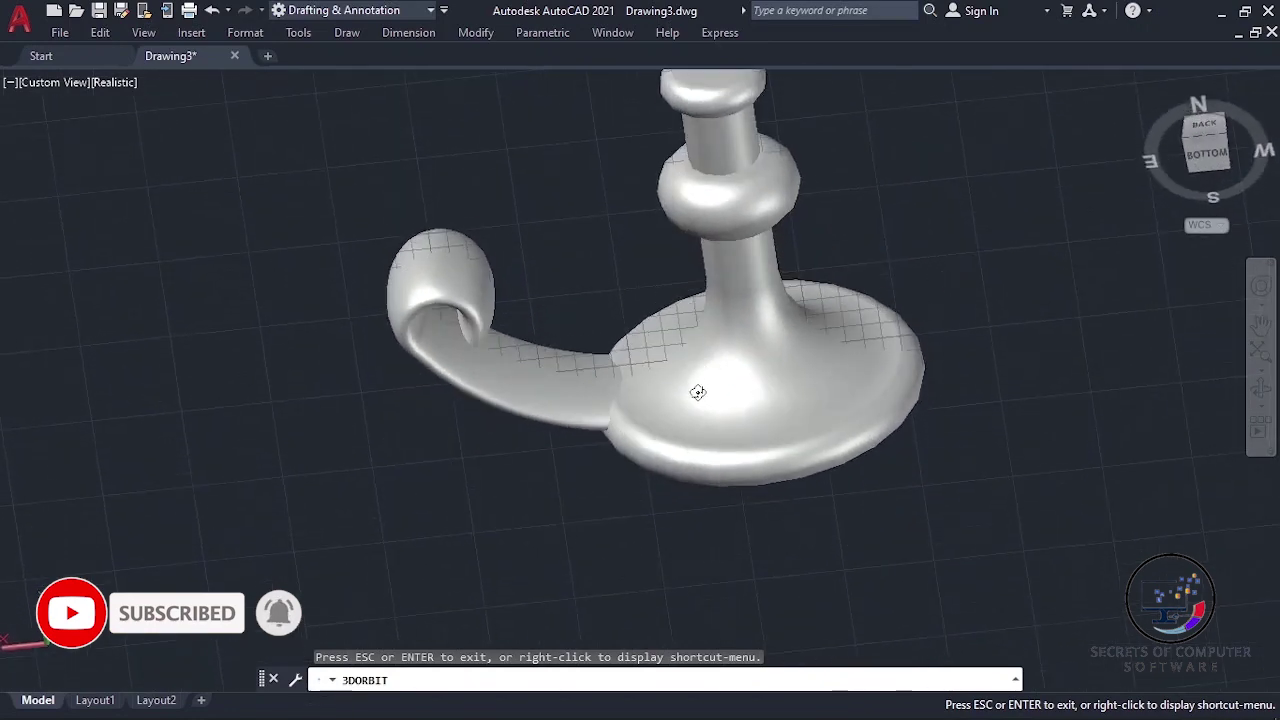
drag(698, 392, 728, 436)
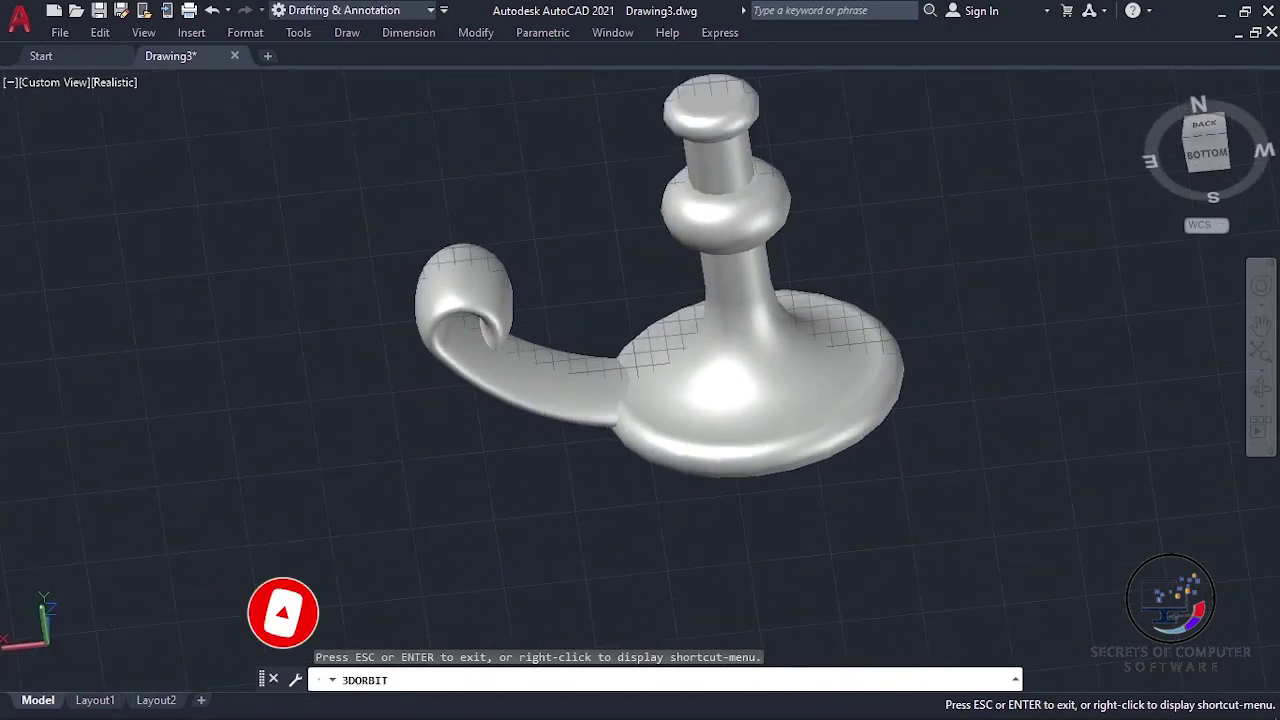
key(Escape)
scroll(839, 477, down, 2)
scroll(839, 477, down, 2)
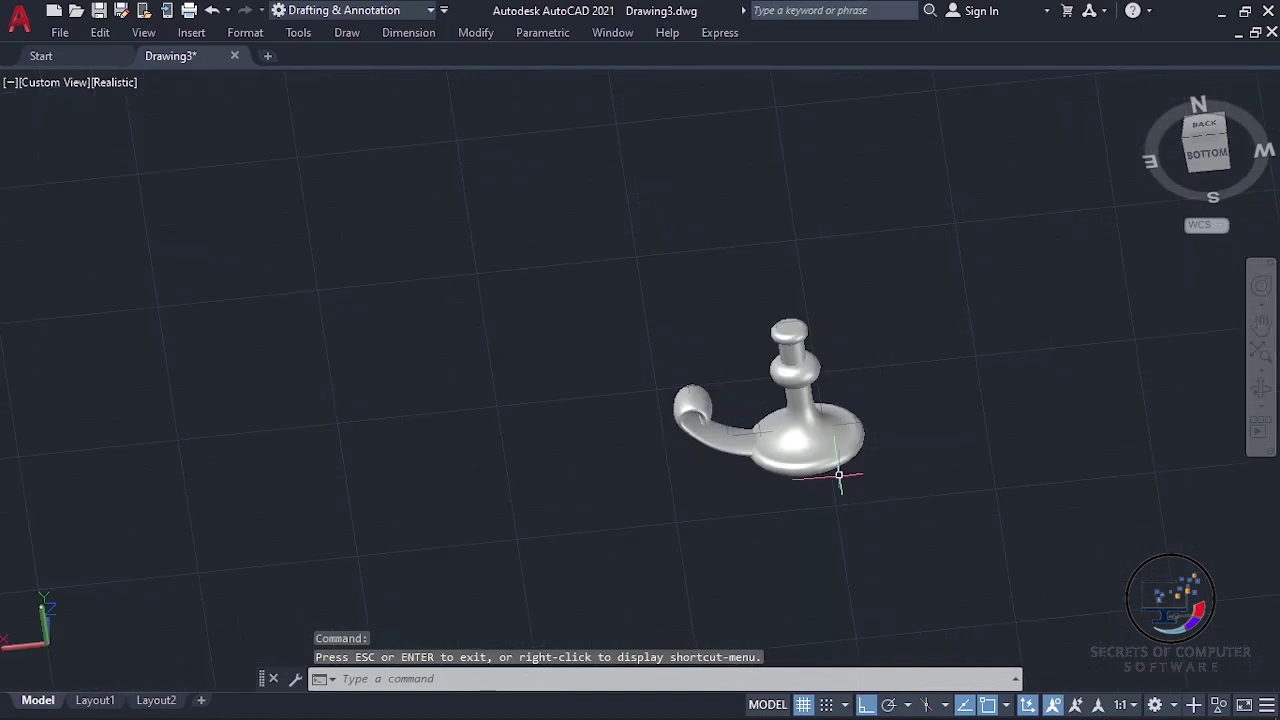
scroll(839, 477, up, 1)
scroll(839, 477, down, 1)
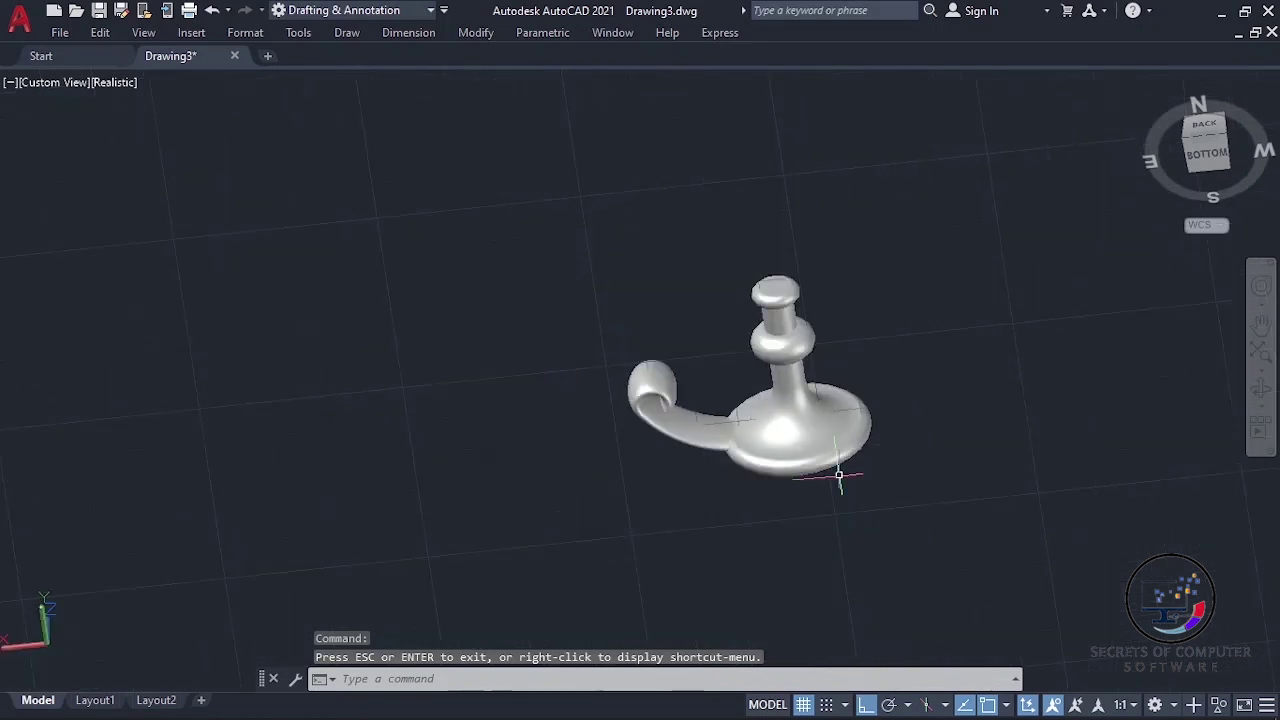
Step: Turn off the drawing grid and orbit the model to an angled view
click(806, 705)
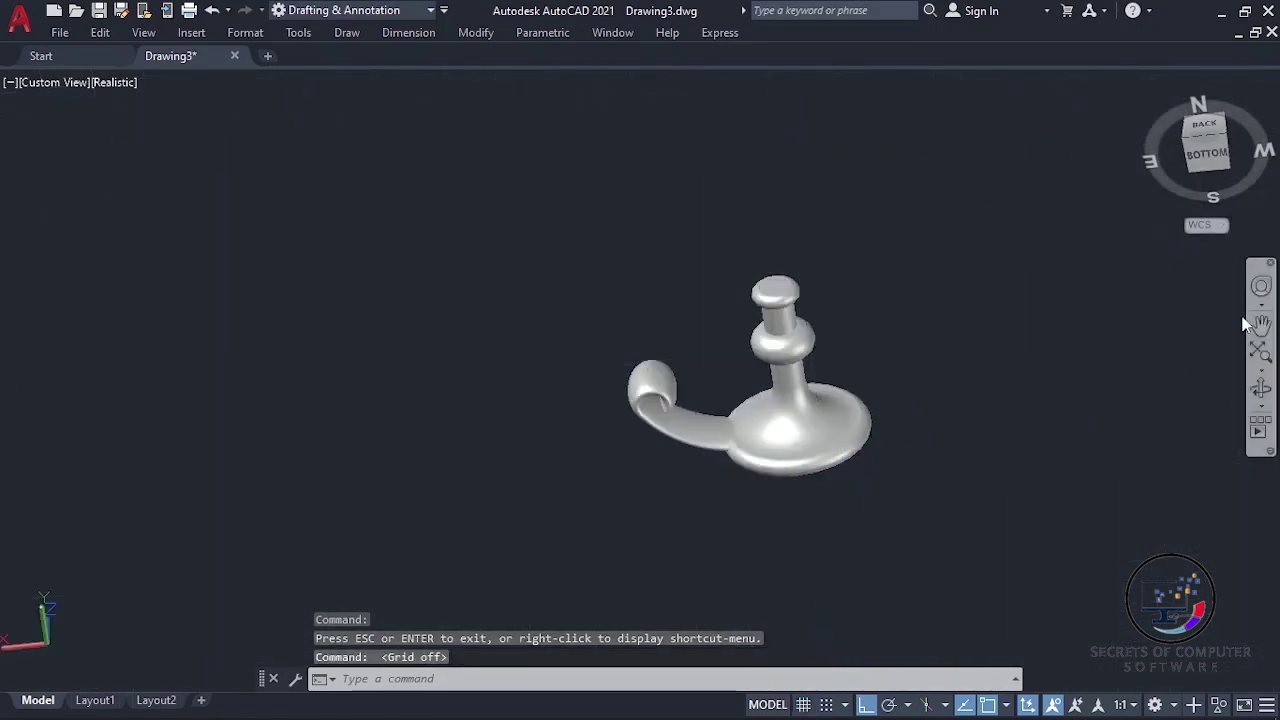
click(1264, 396)
mouse_move(906, 360)
mouse_down()
mouse_move(928, 480)
mouse_move(922, 461)
mouse_move(1008, 403)
mouse_up()
key(Escape)
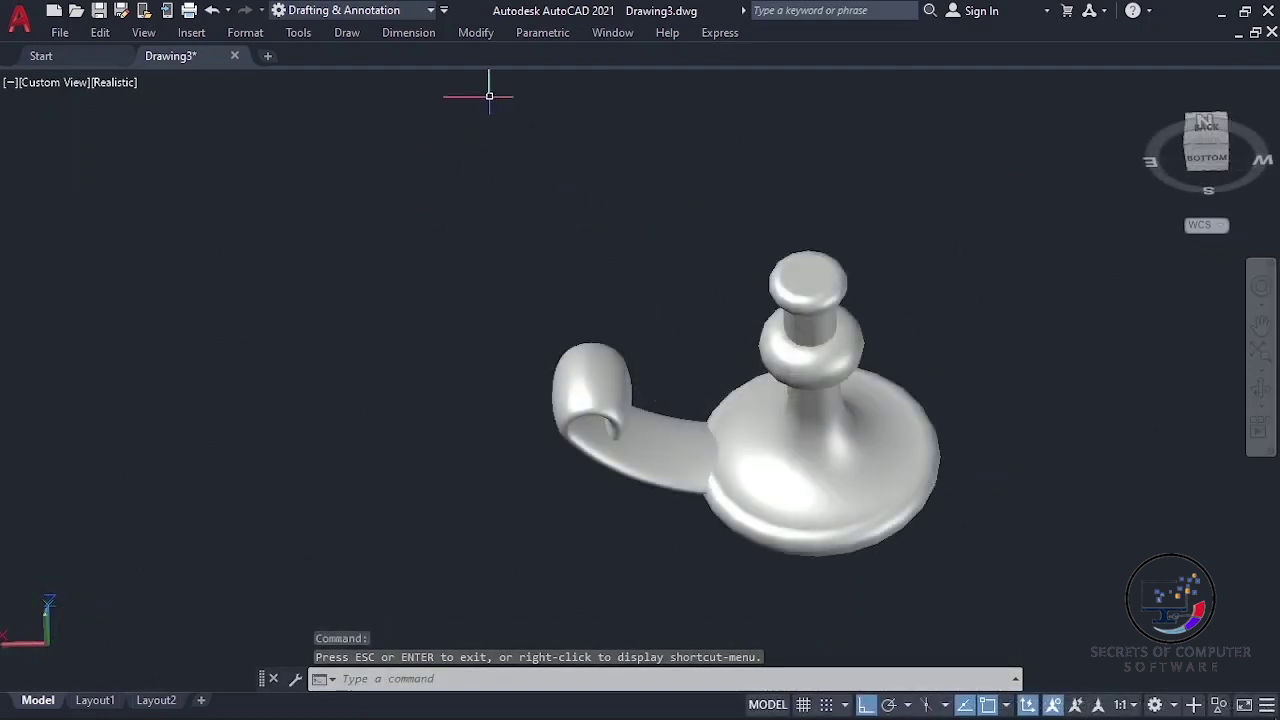
click(479, 34)
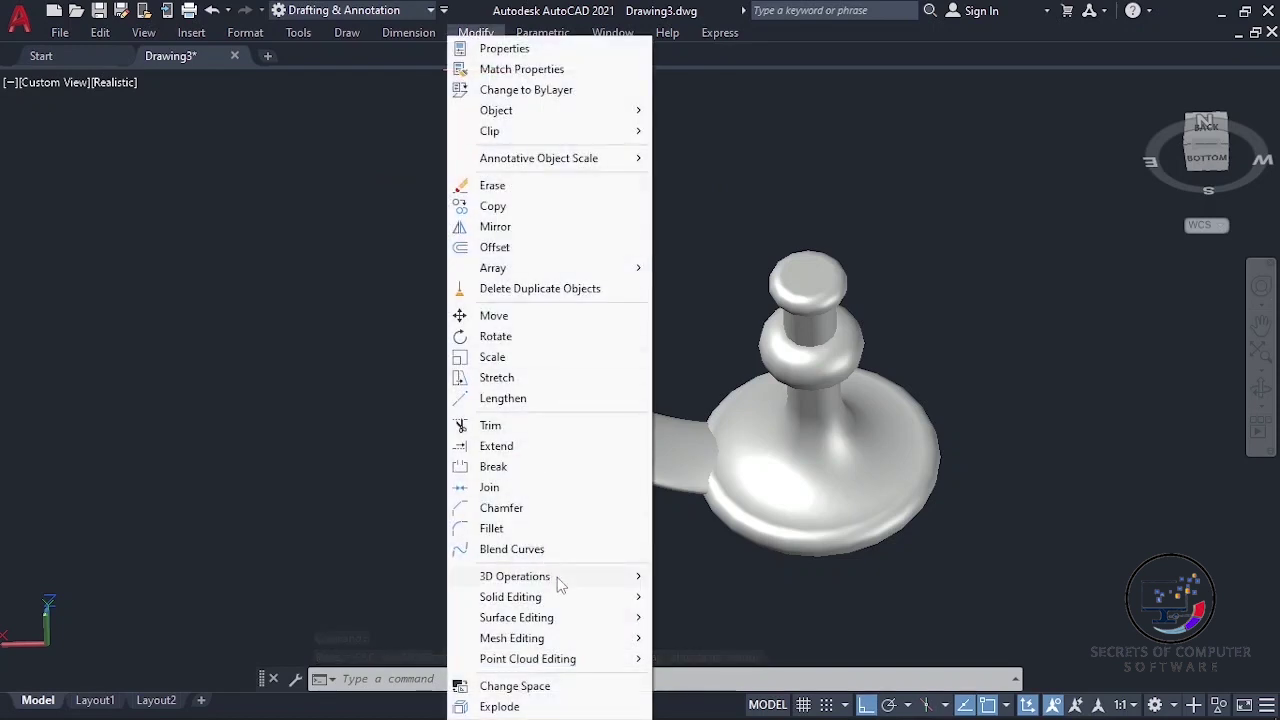
mouse_move(510, 597)
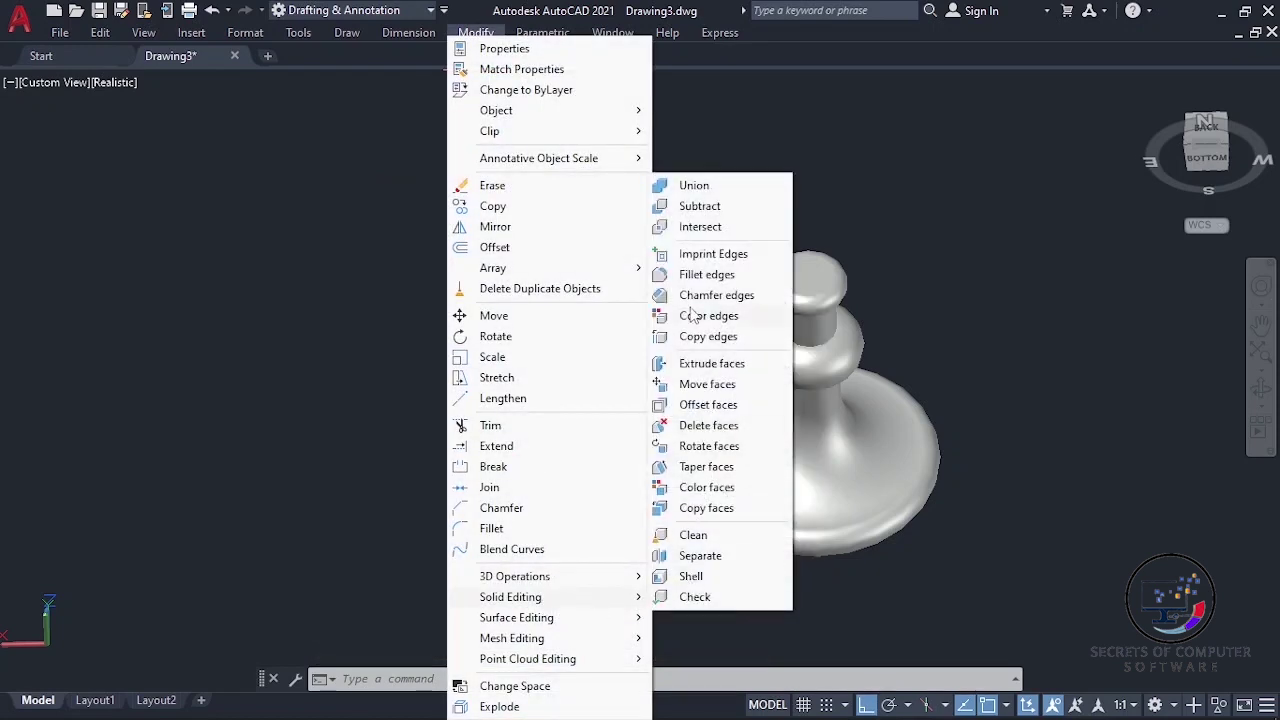
Step: Union the candle holder and the curled swept handle into one solid
click(706, 188)
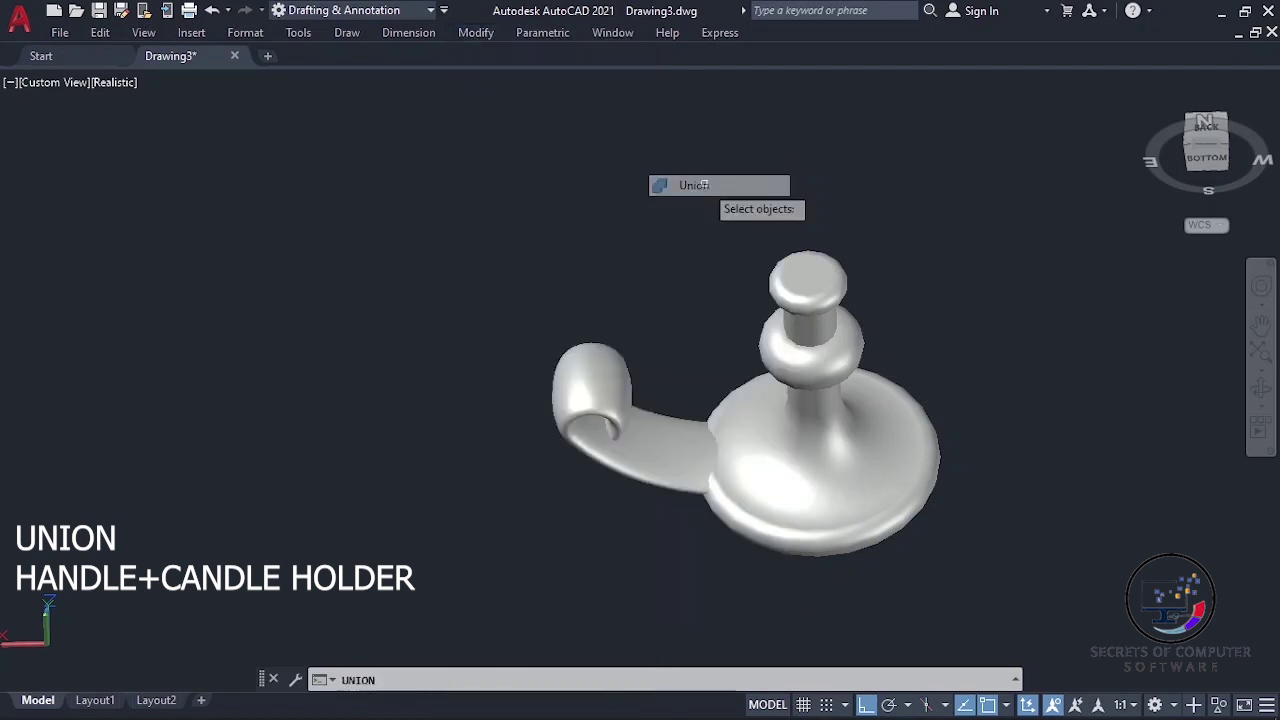
click(868, 486)
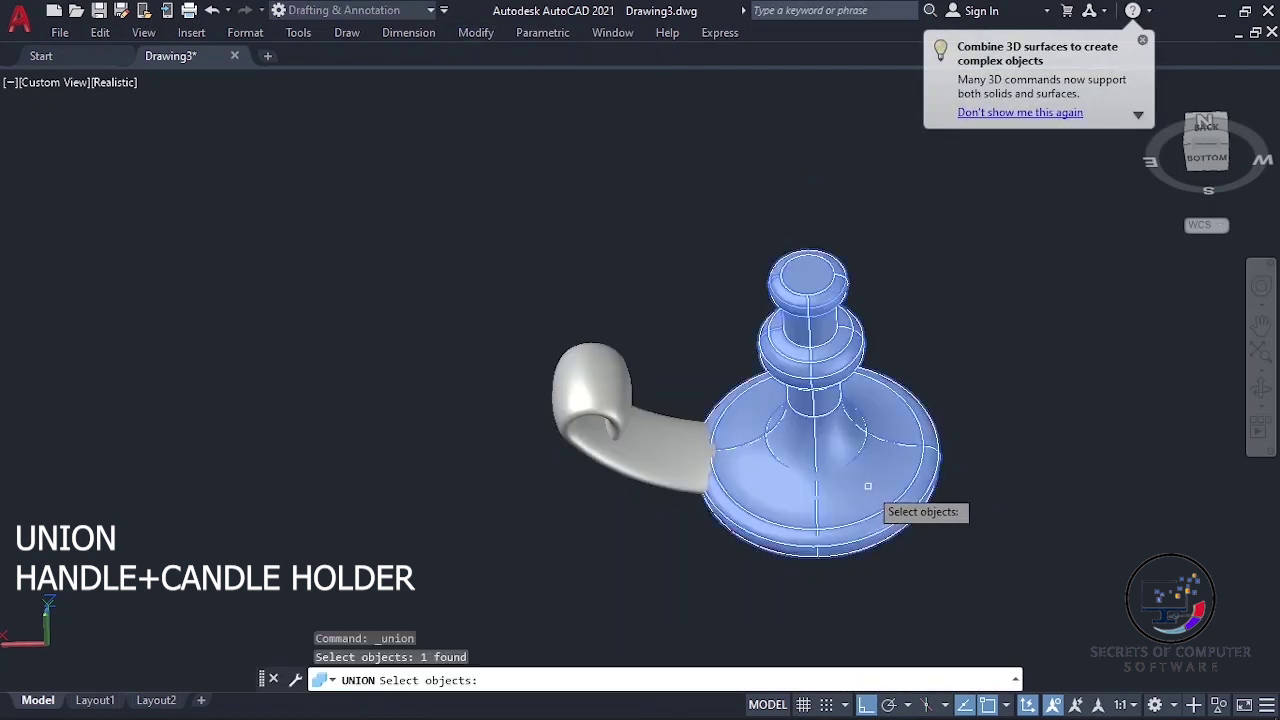
click(629, 474)
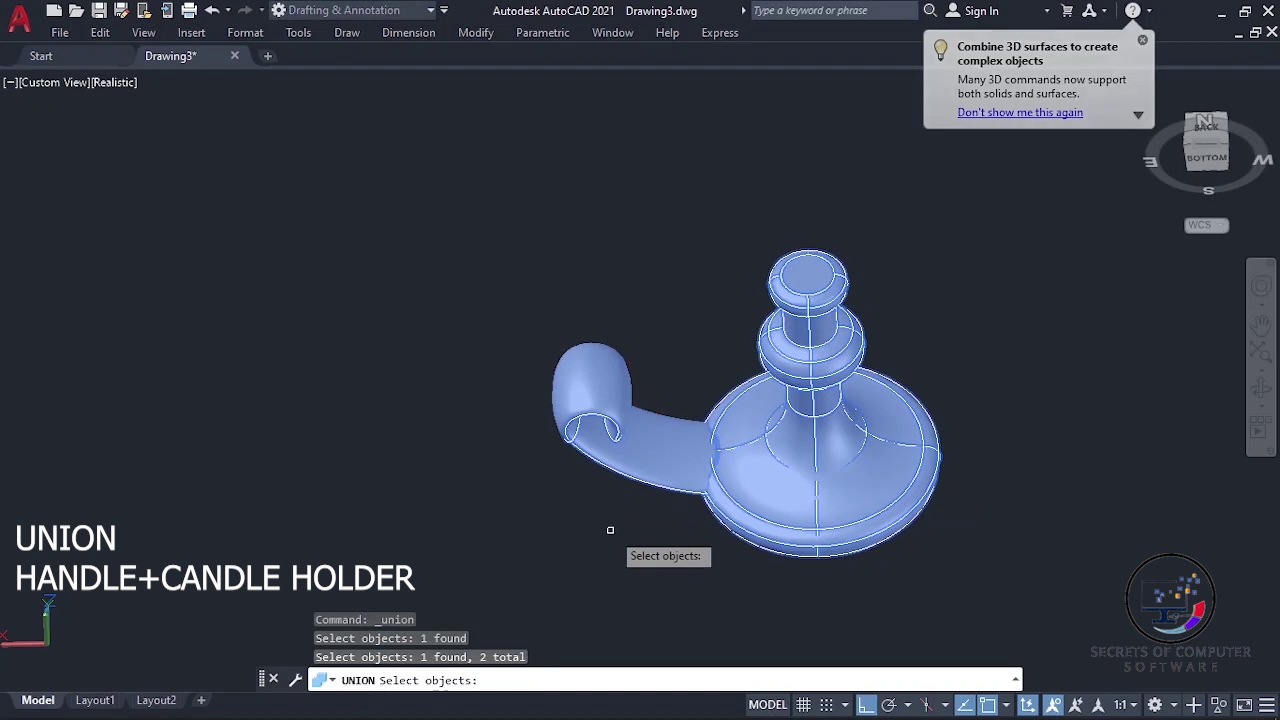
key(Return)
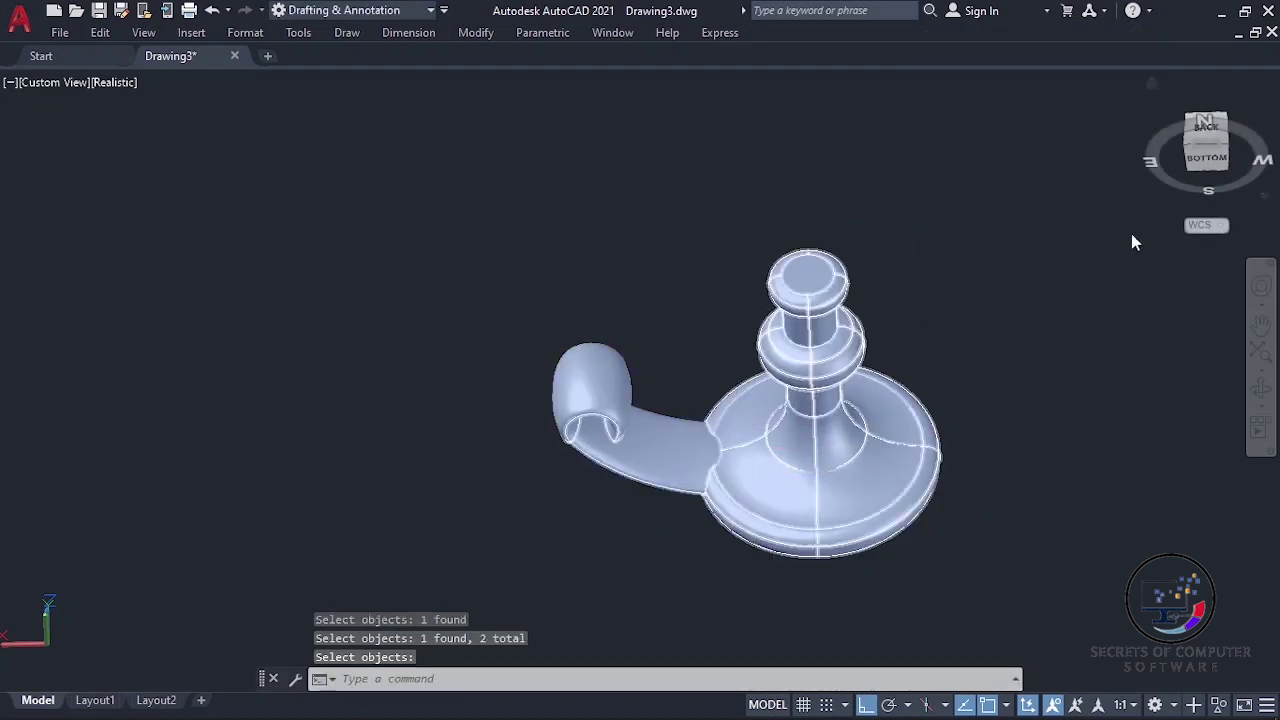
click(835, 258)
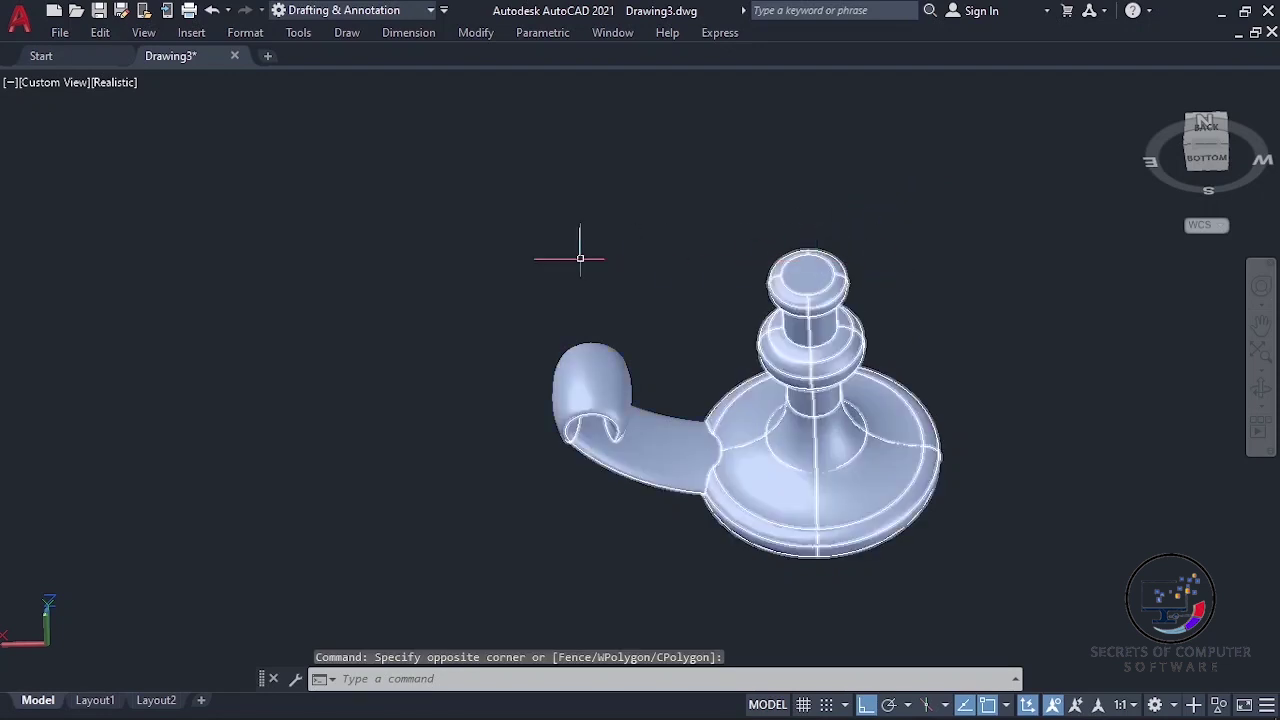
click(350, 33)
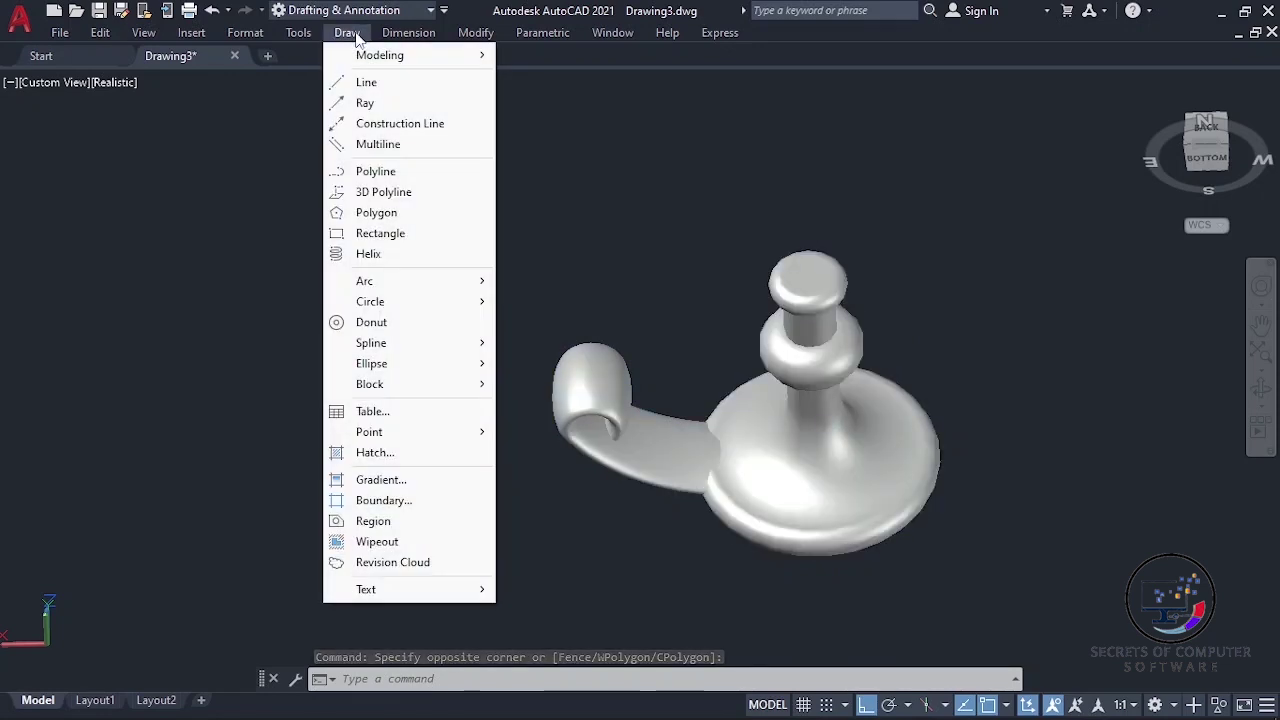
mouse_move(380, 55)
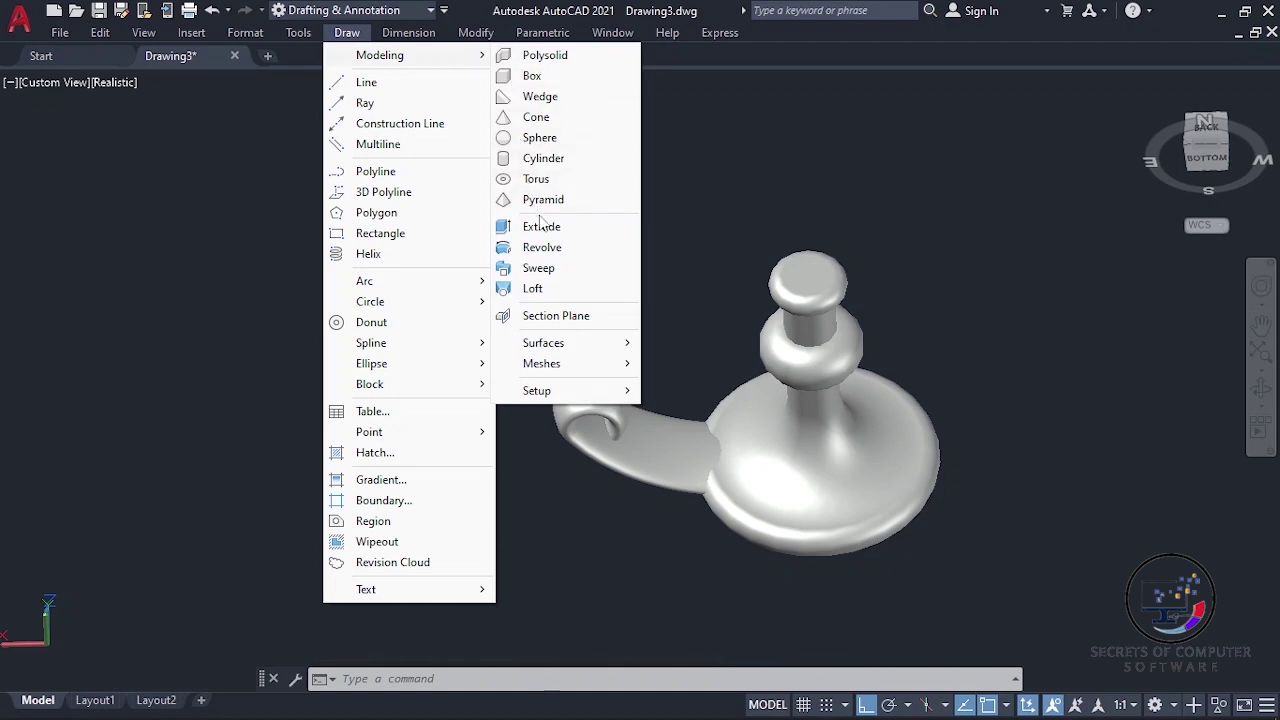
Step: Draw a cylinder of diameter 20 and height 30 centred on the top knob
click(560, 159)
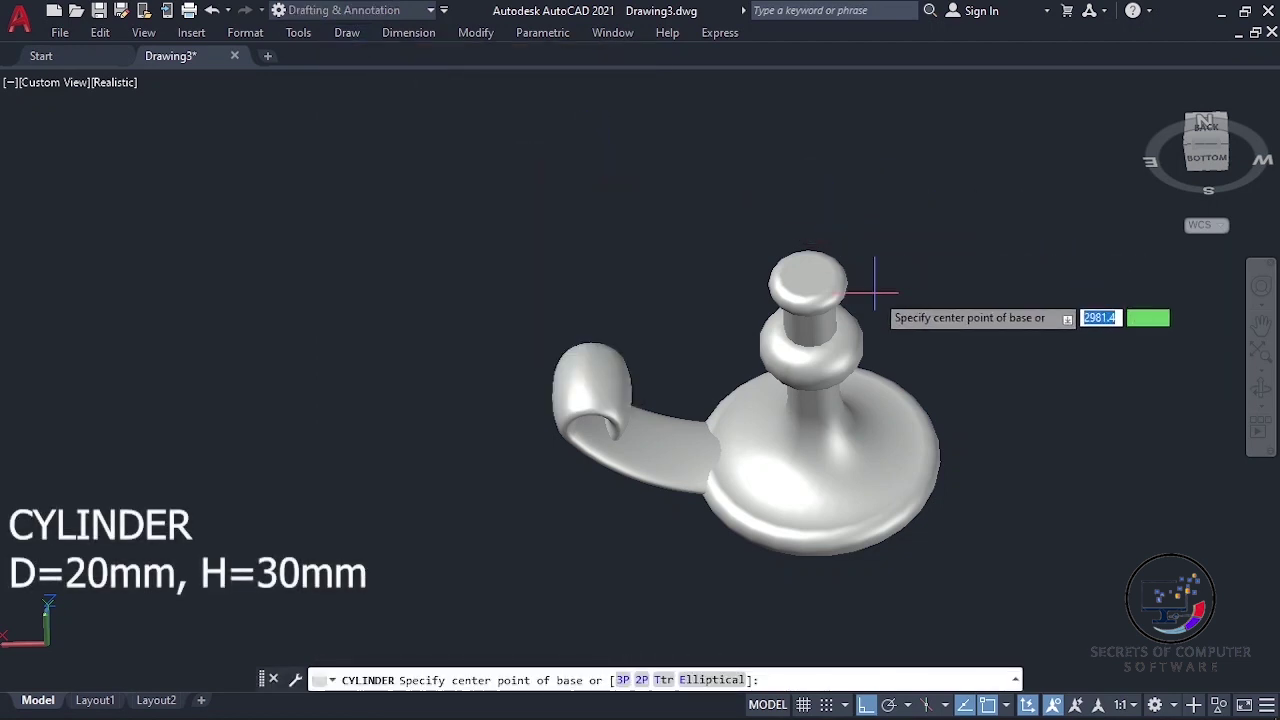
scroll(875, 295, up, 2)
scroll(875, 295, up, 1)
scroll(843, 213, down, 2)
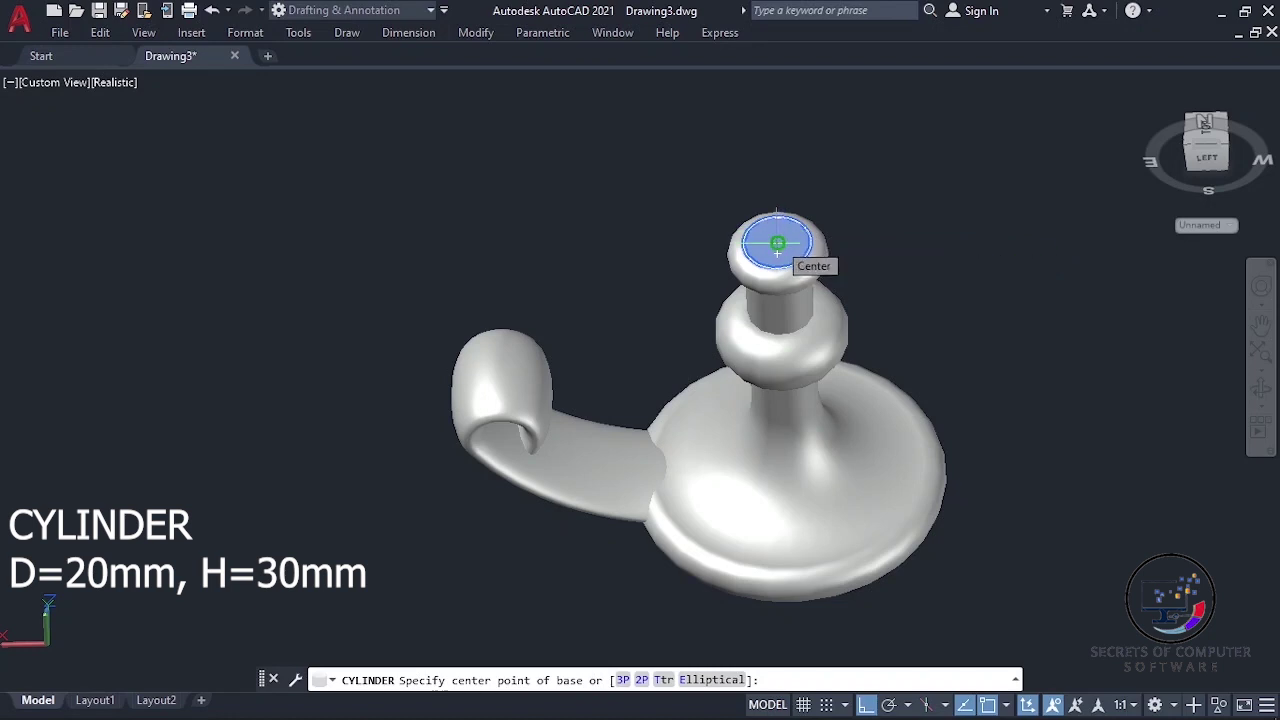
click(777, 243)
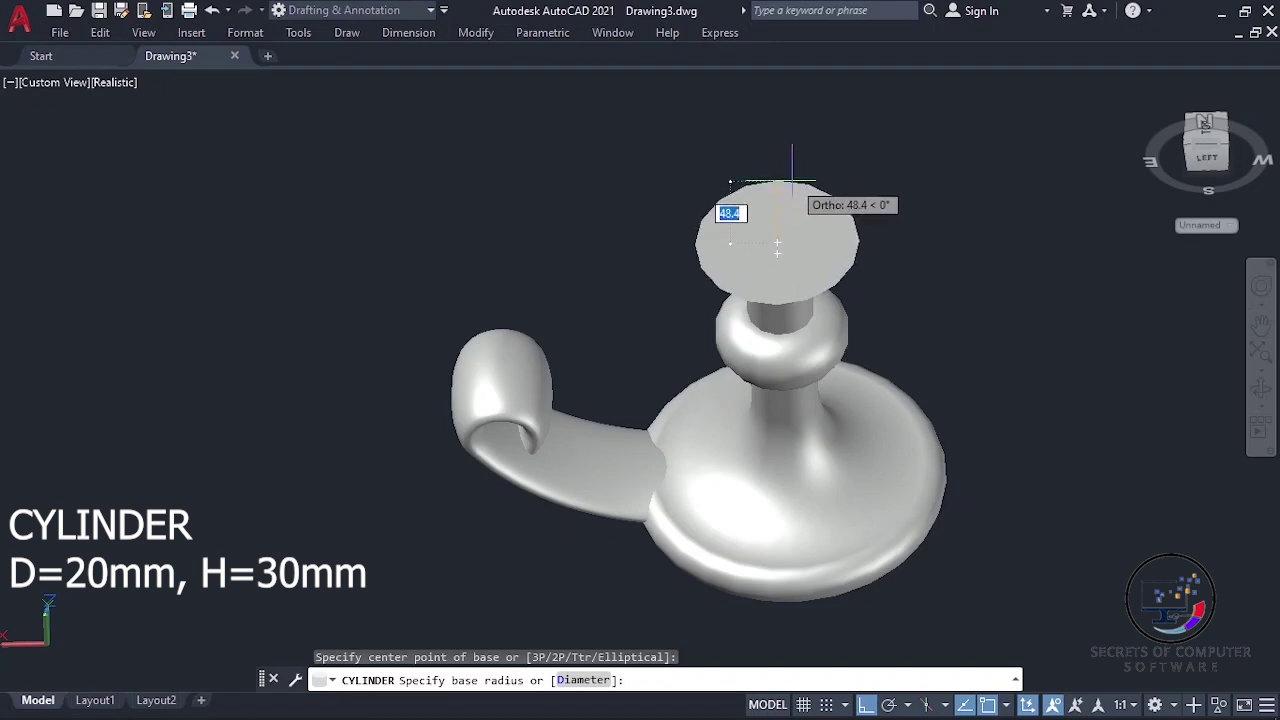
text(D)
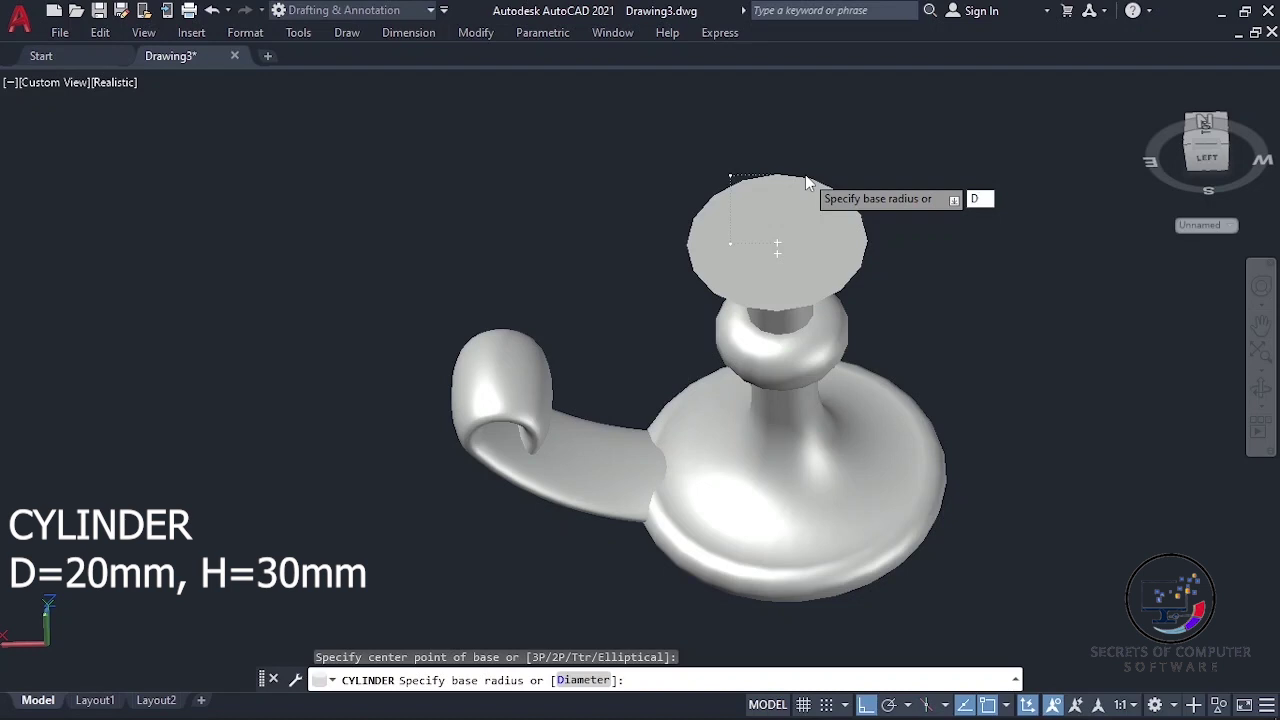
key(Return)
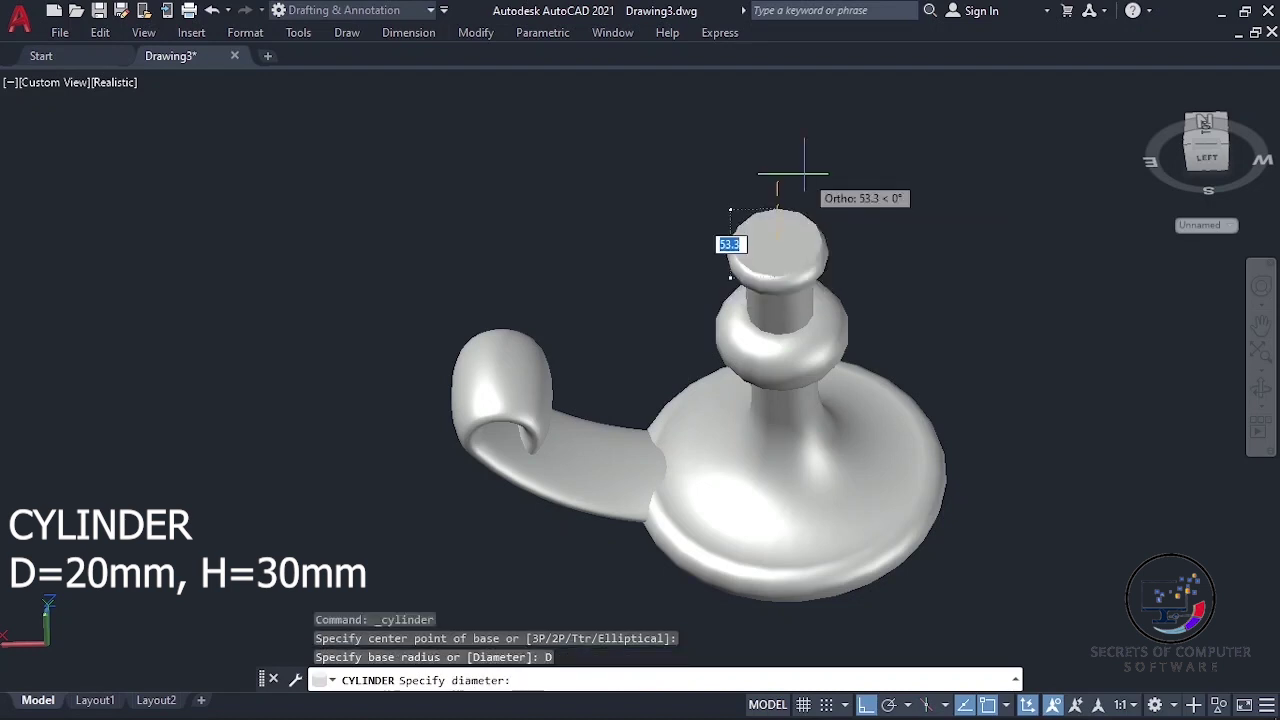
text(20)
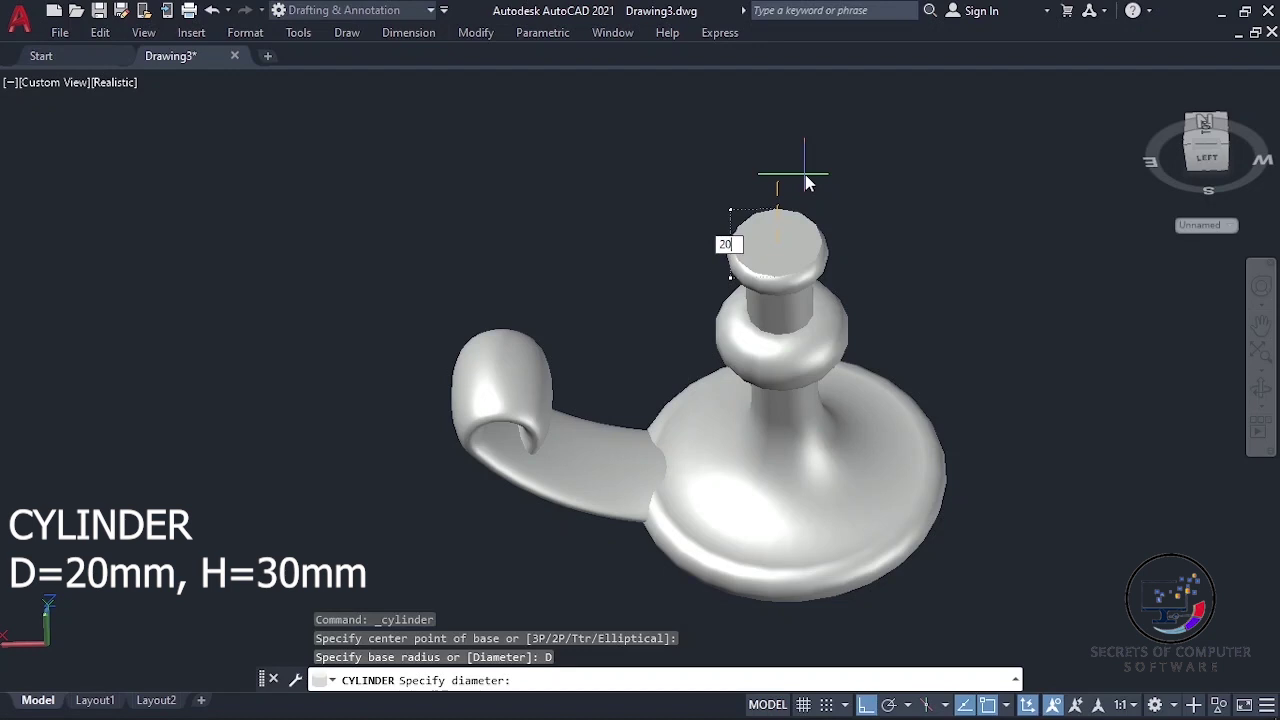
key(Return)
text(30)
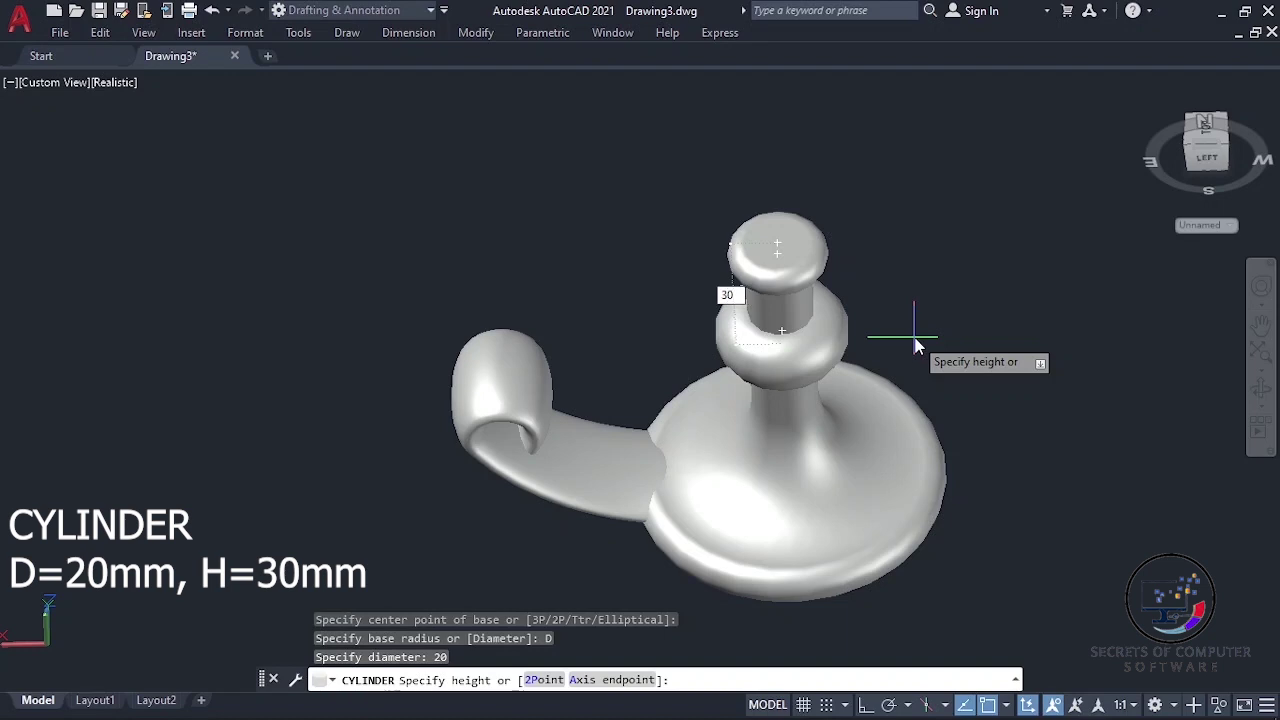
key(Return)
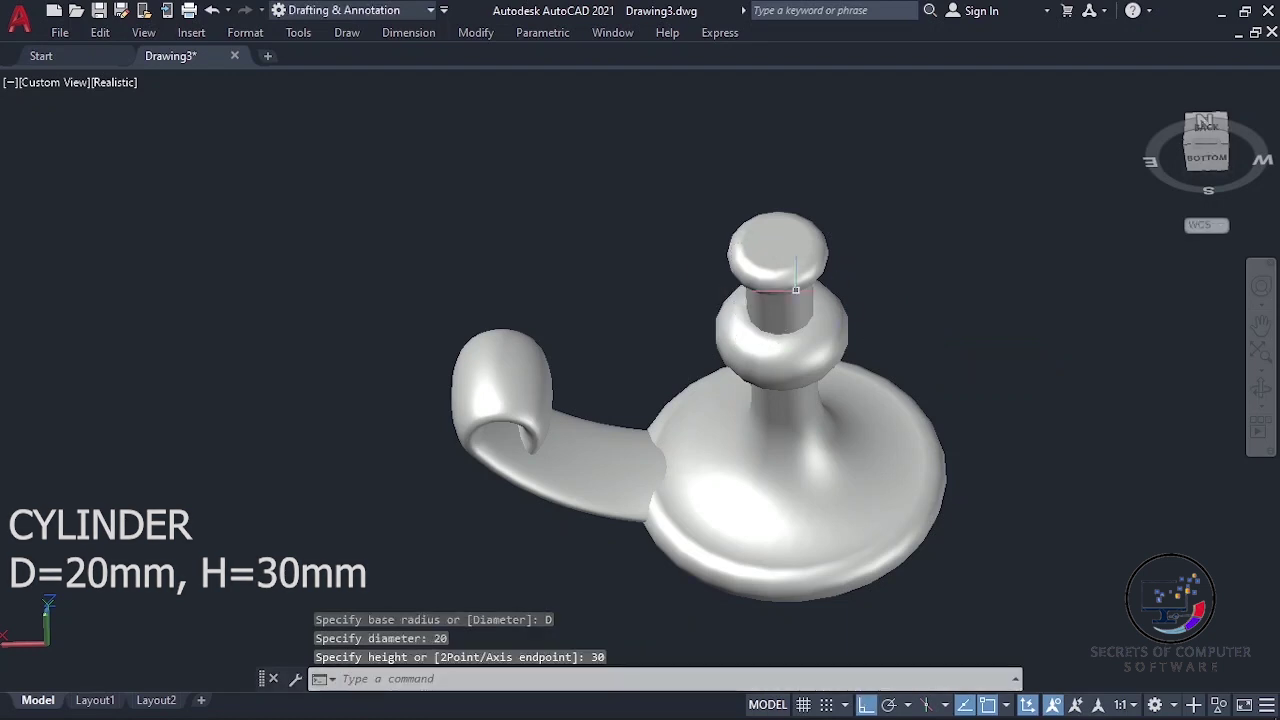
click(476, 33)
mouse_move(510, 597)
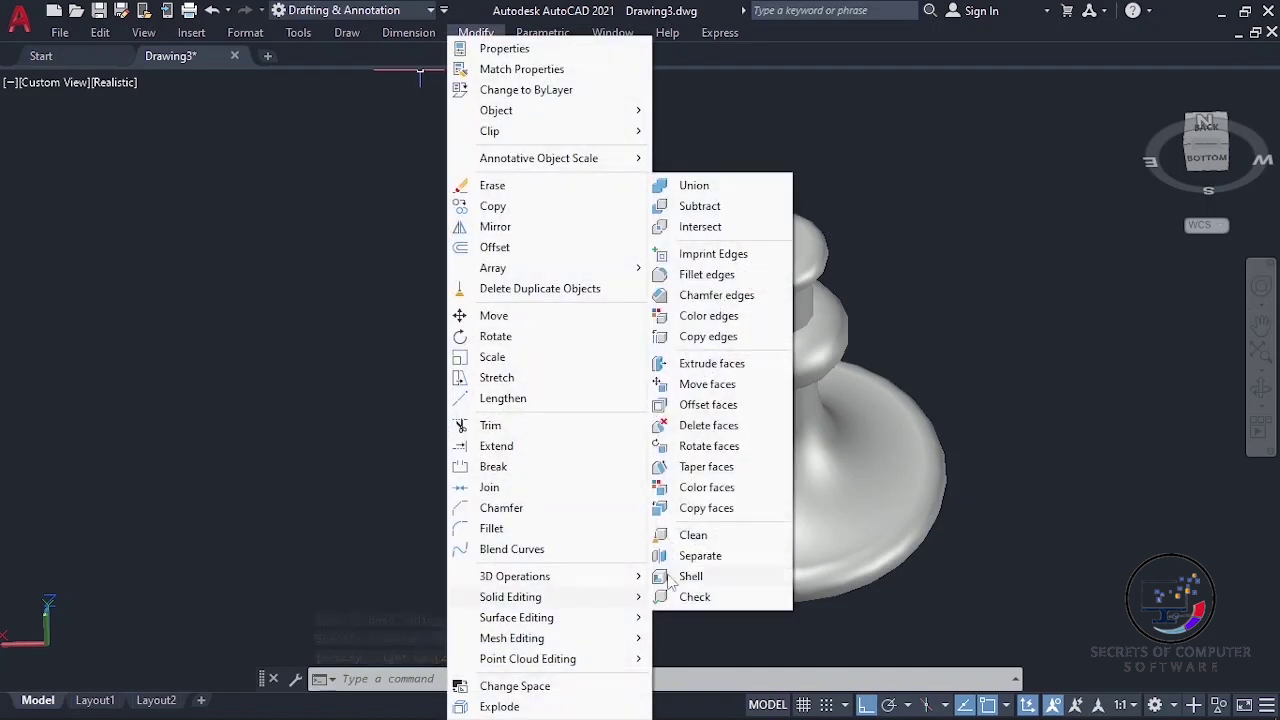
Step: Subtract the top cylinder from the candlestick, leaving a round candle hole in the cup
click(698, 208)
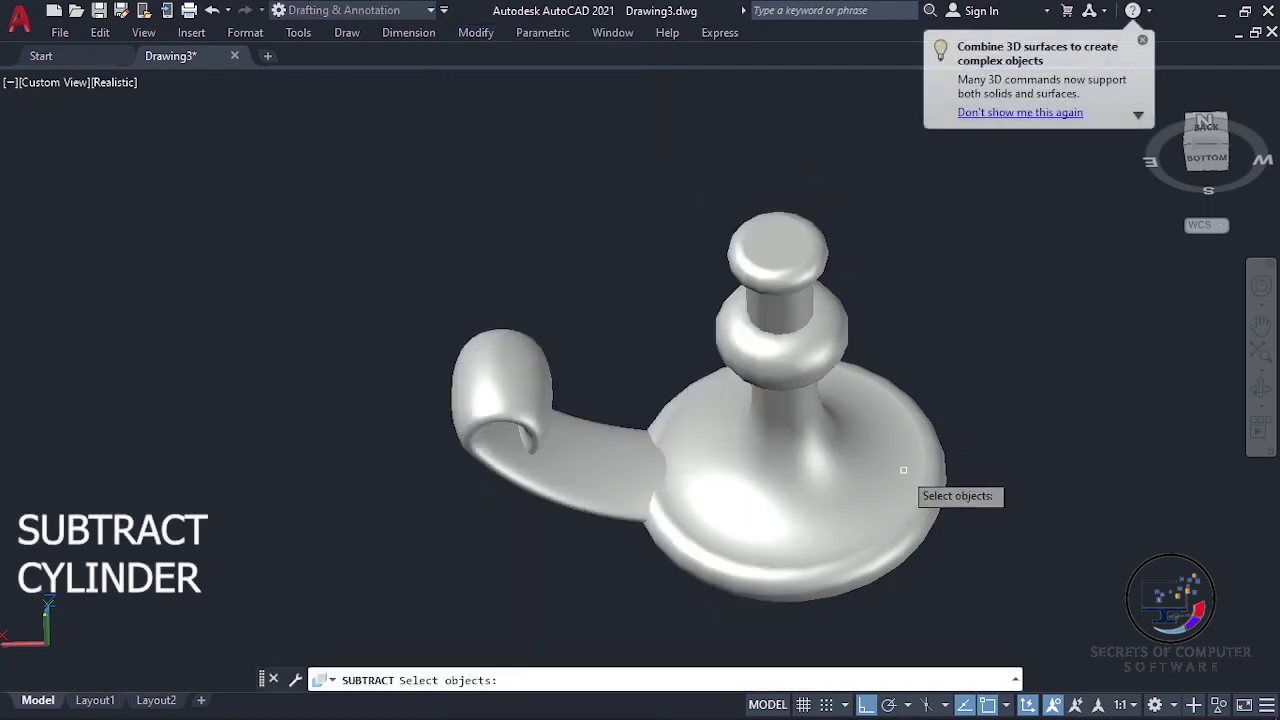
click(874, 489)
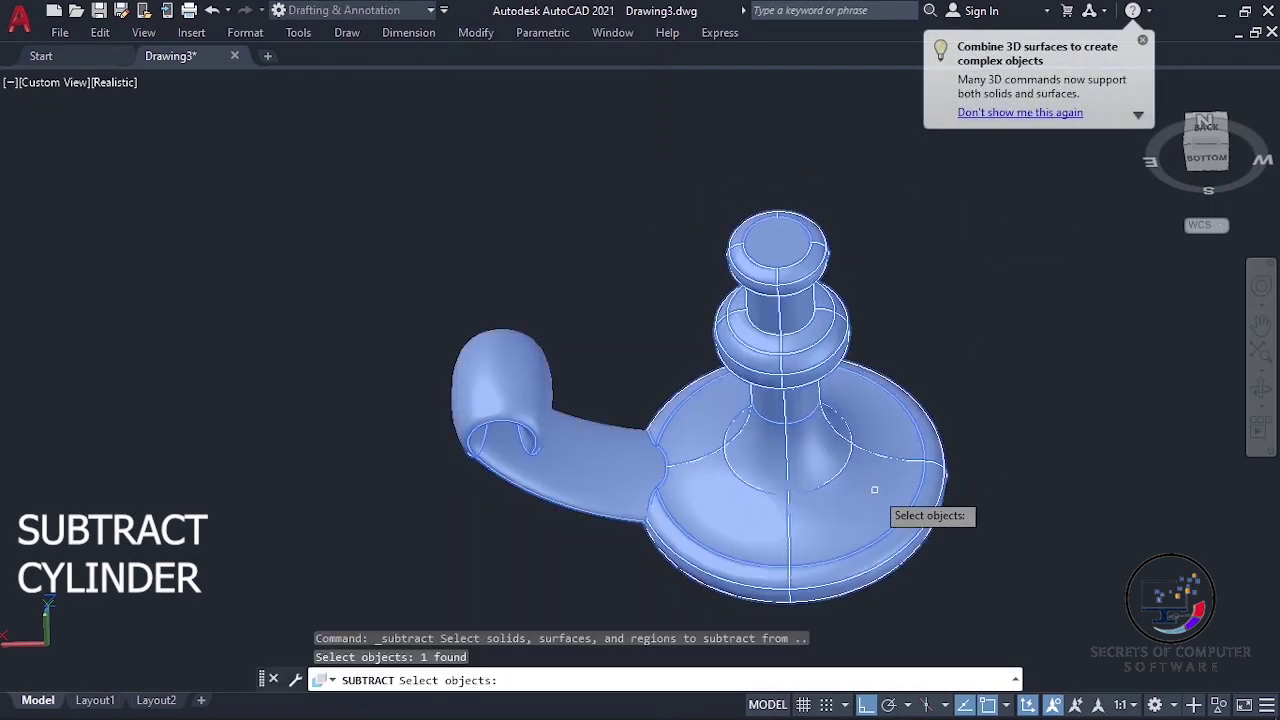
key(Return)
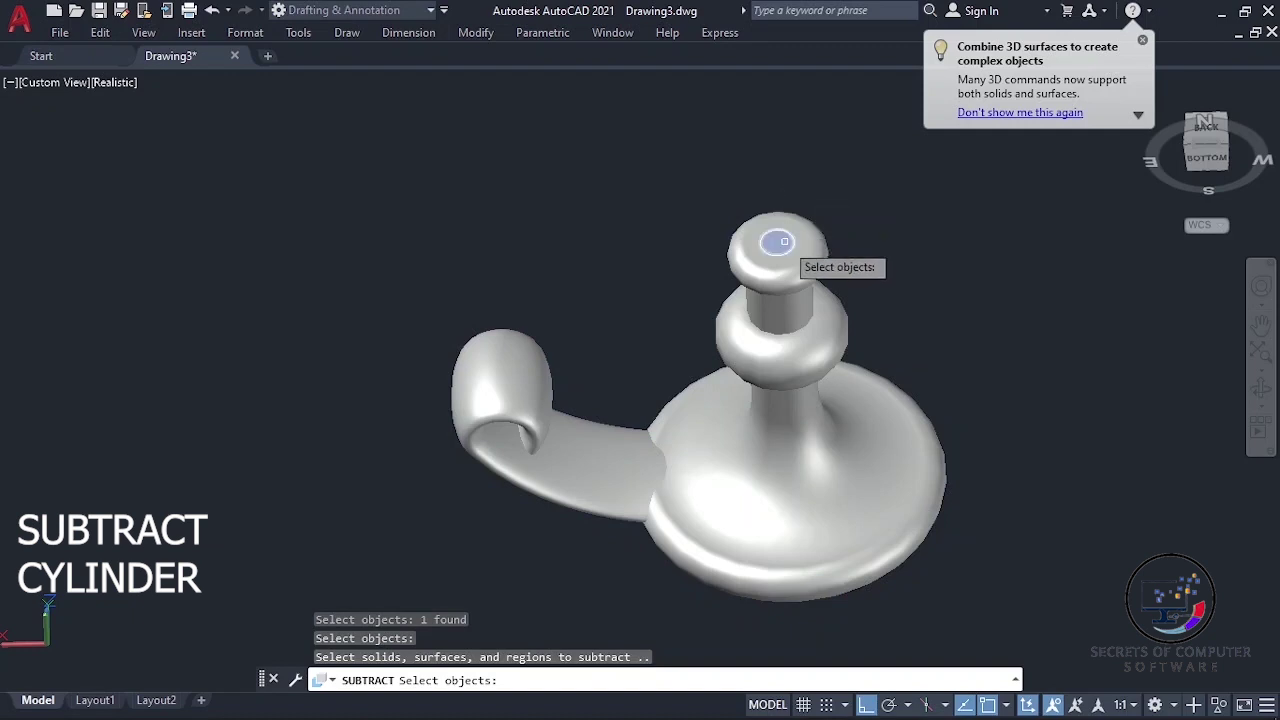
click(779, 244)
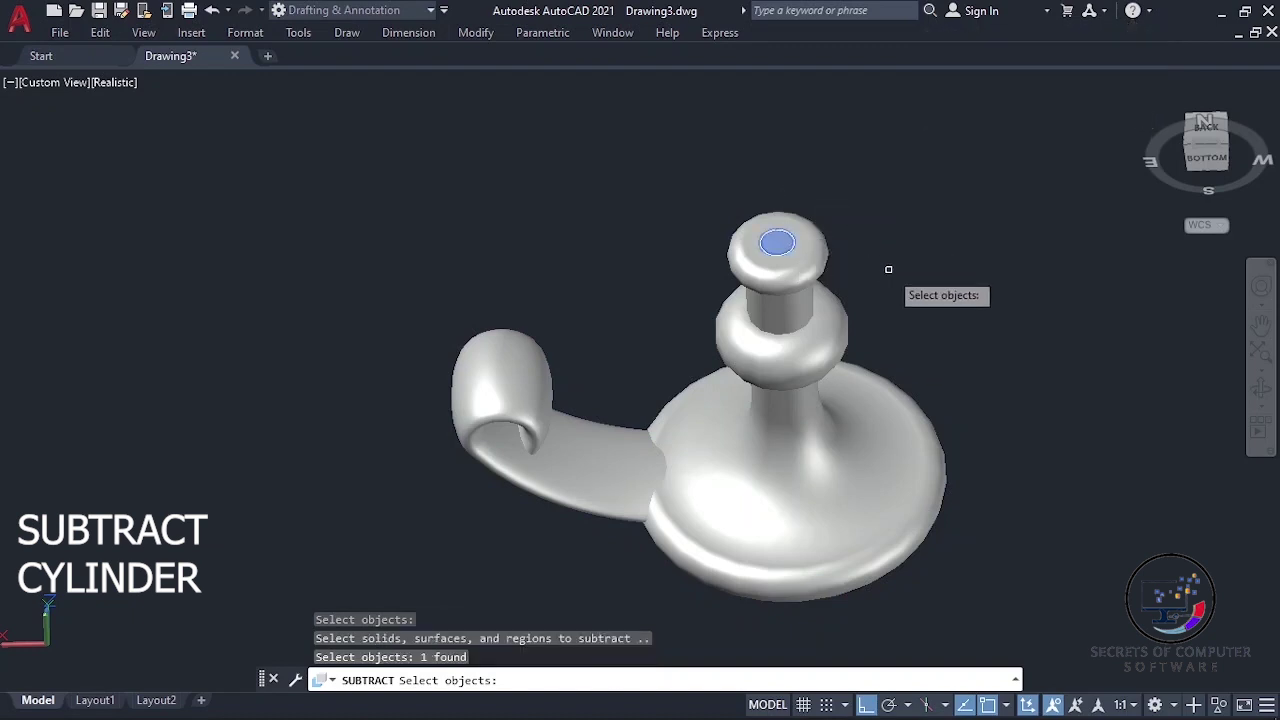
key(Return)
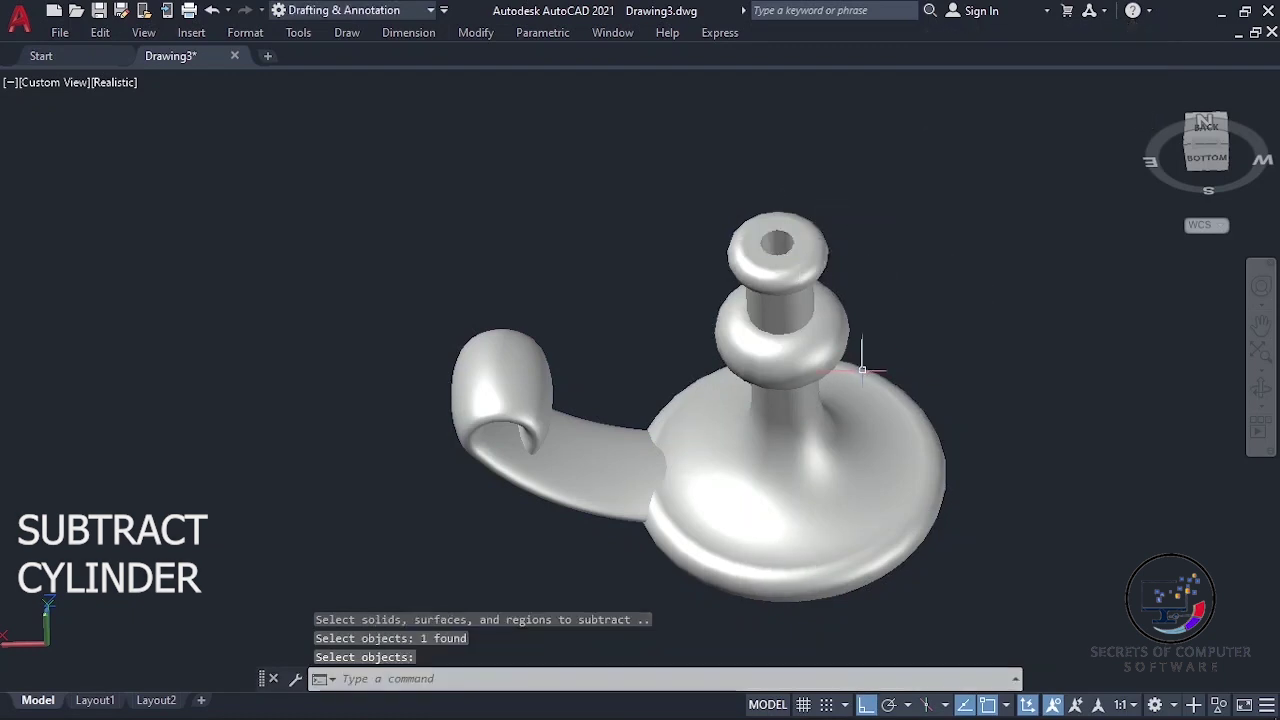
click(1260, 390)
mouse_move(869, 263)
mouse_down()
mouse_move(902, 348)
mouse_move(871, 397)
mouse_move(738, 450)
mouse_up()
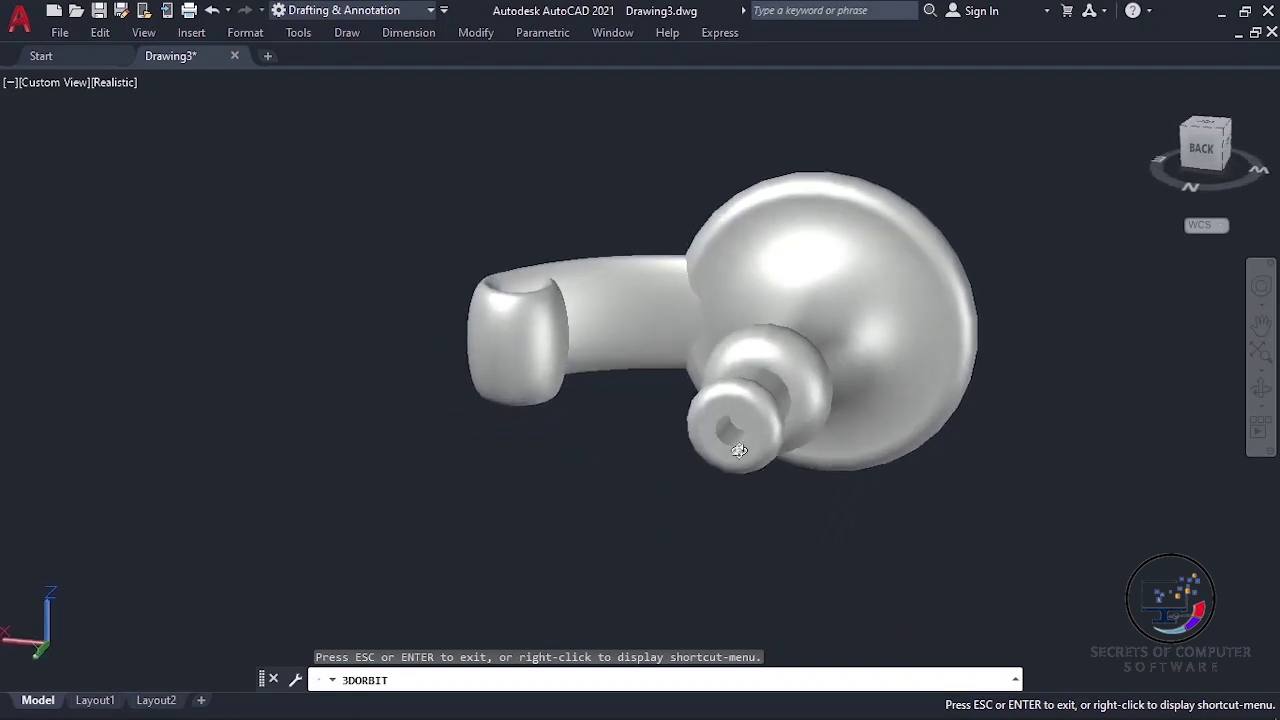
scroll(738, 450, up, 1)
scroll(738, 435, up, 1)
scroll(738, 420, up, 2)
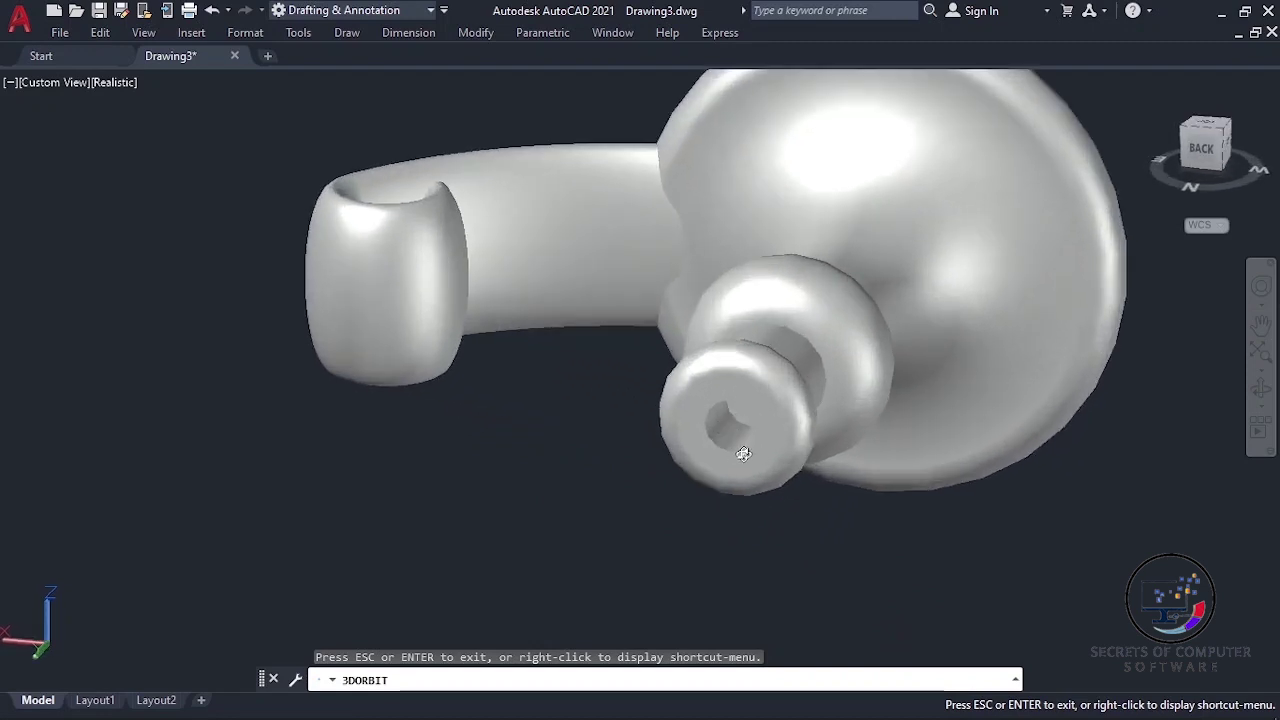
mouse_move(786, 514)
mouse_down()
mouse_move(789, 446)
mouse_move(814, 397)
mouse_move(850, 389)
mouse_move(857, 449)
mouse_move(831, 371)
mouse_move(826, 429)
mouse_move(820, 251)
mouse_move(837, 333)
mouse_up()
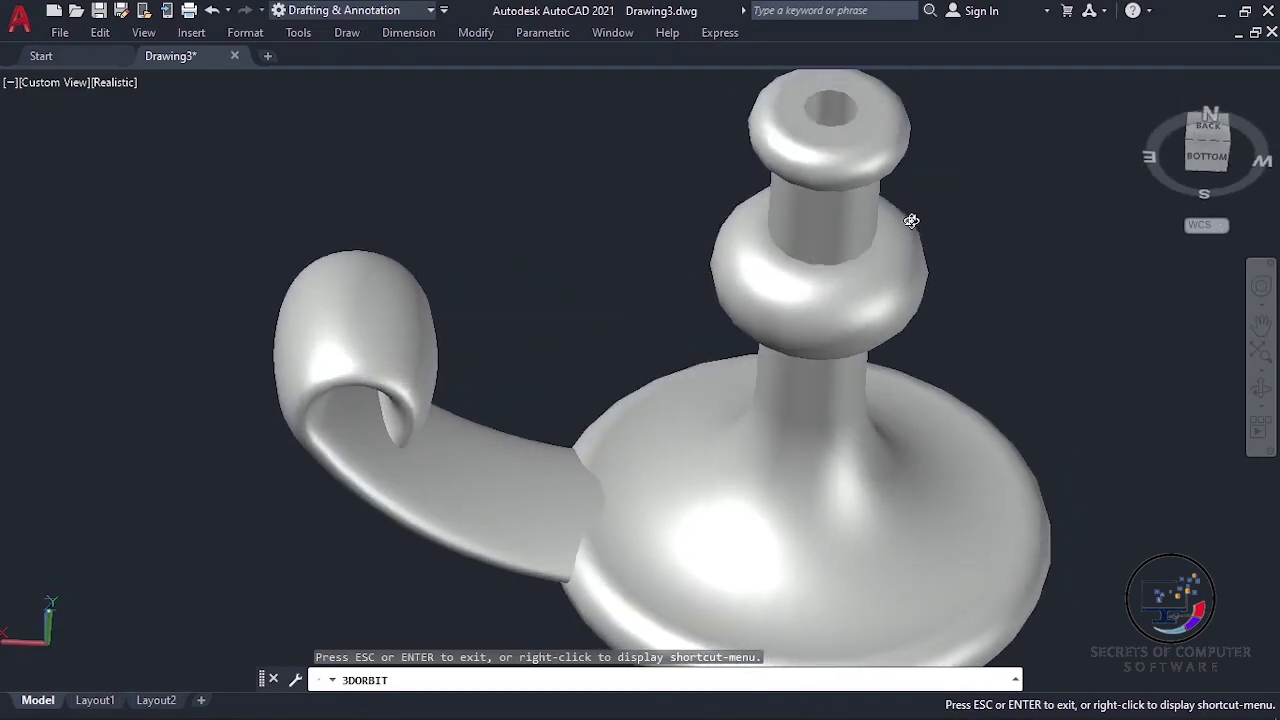